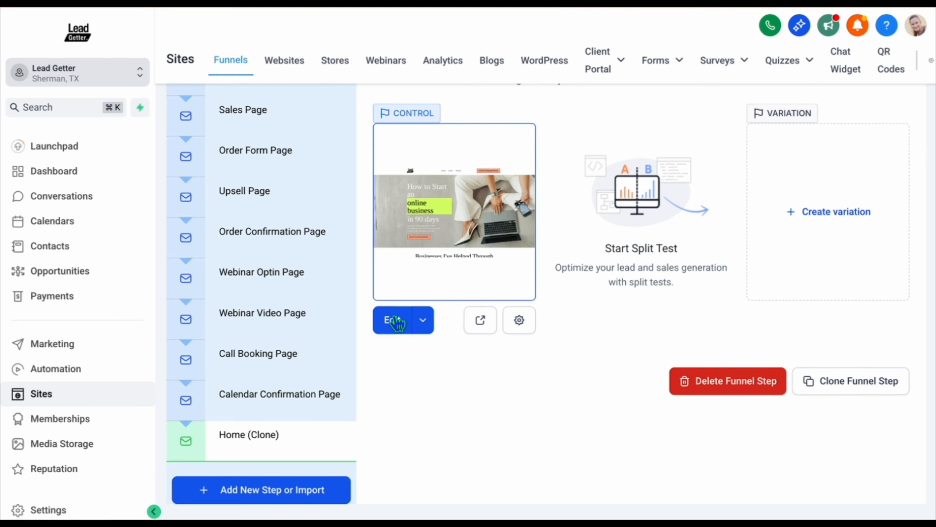
# Open the Home (Clone) page for editing and add a full-width section below the header, containing a three-column row
pyautogui.click(396, 320)
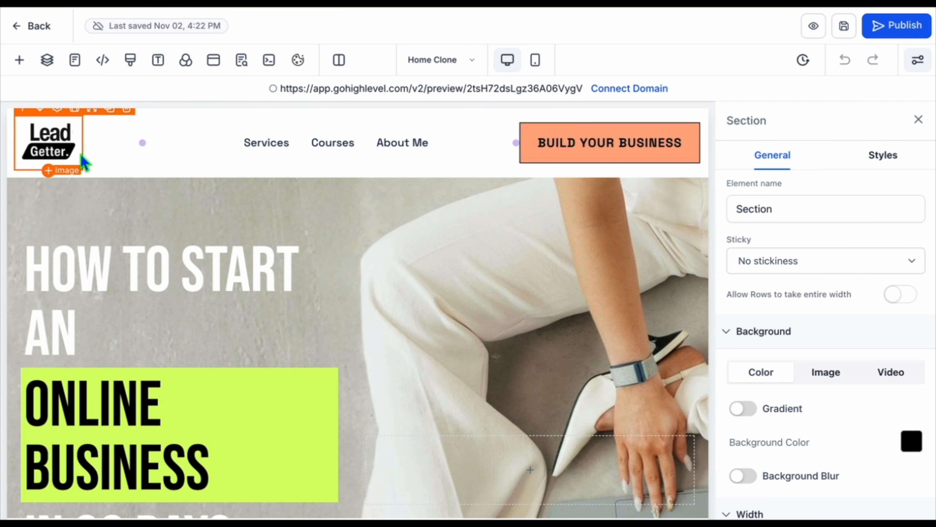
pyautogui.click(20, 60)
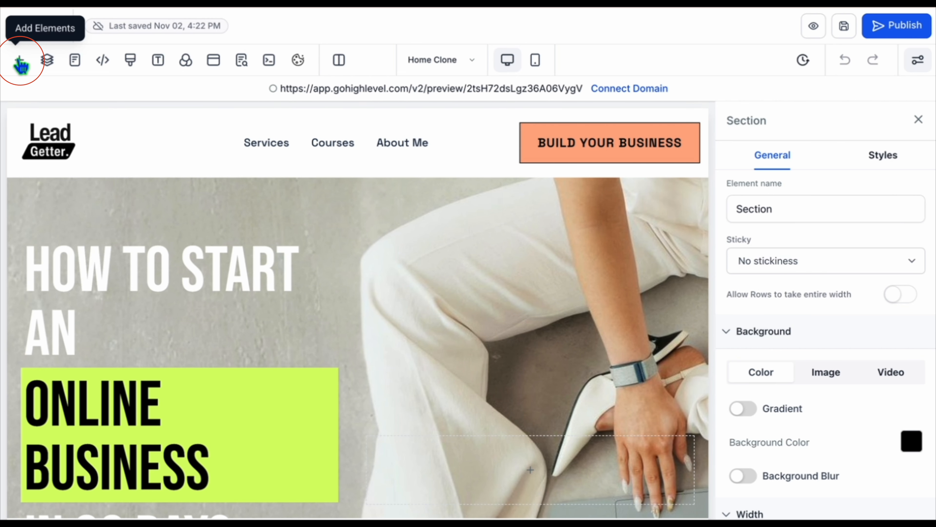
pyautogui.click(36, 149)
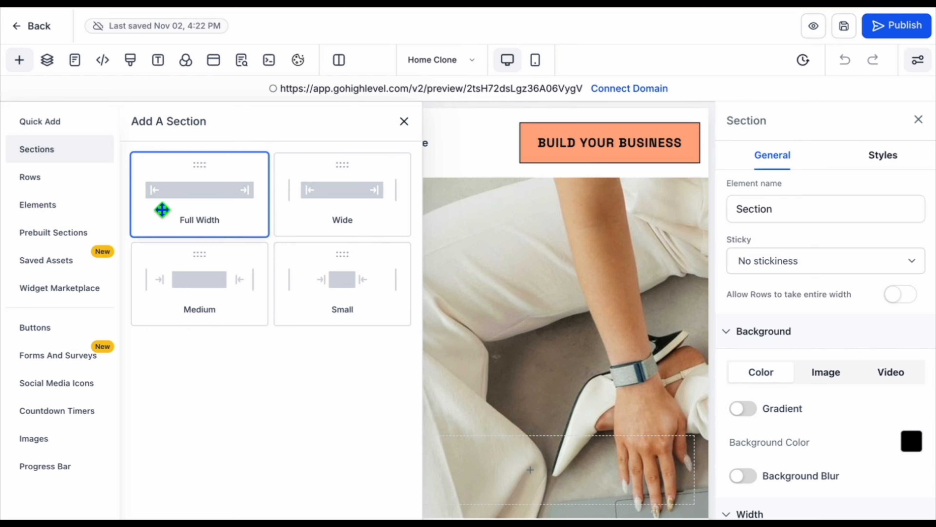
pyautogui.moveTo(162, 209); pyautogui.dragTo(468, 192)
pyautogui.click(404, 122)
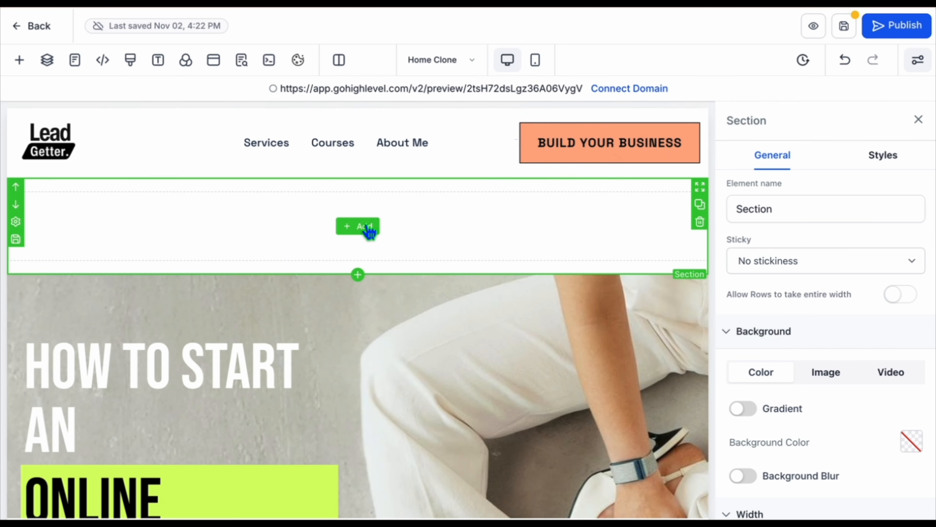
pyautogui.click(369, 231)
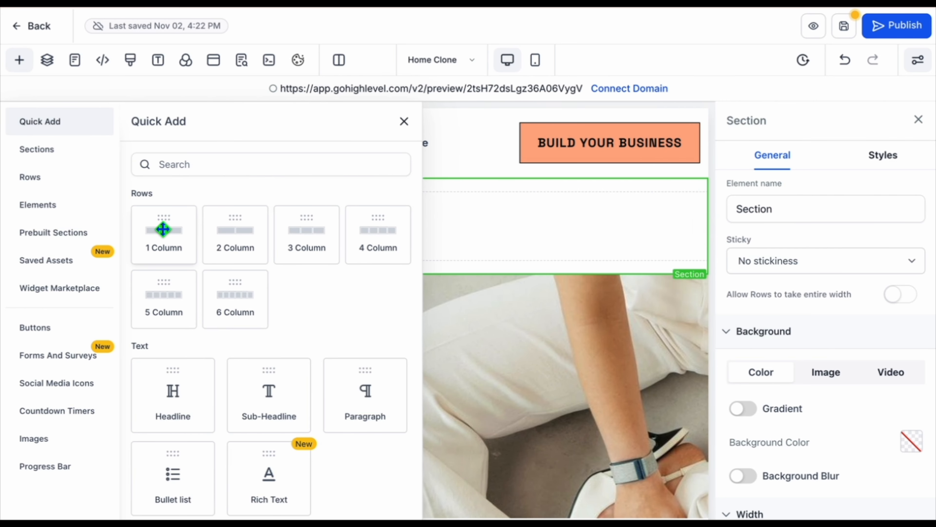
pyautogui.moveTo(298, 227); pyautogui.dragTo(324, 217)
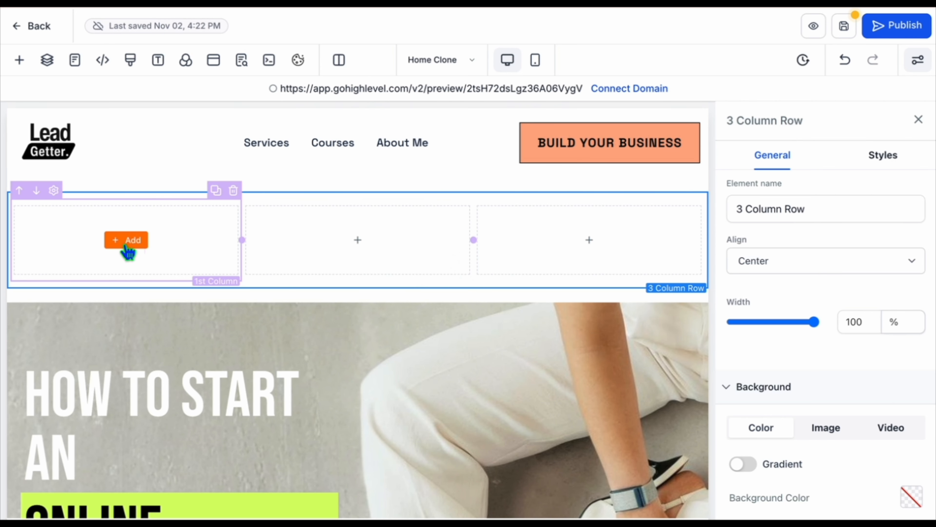
# Insert an image element in the row's first column and assign it the logo file "lead getter no bgk black.png"
pyautogui.click(127, 240)
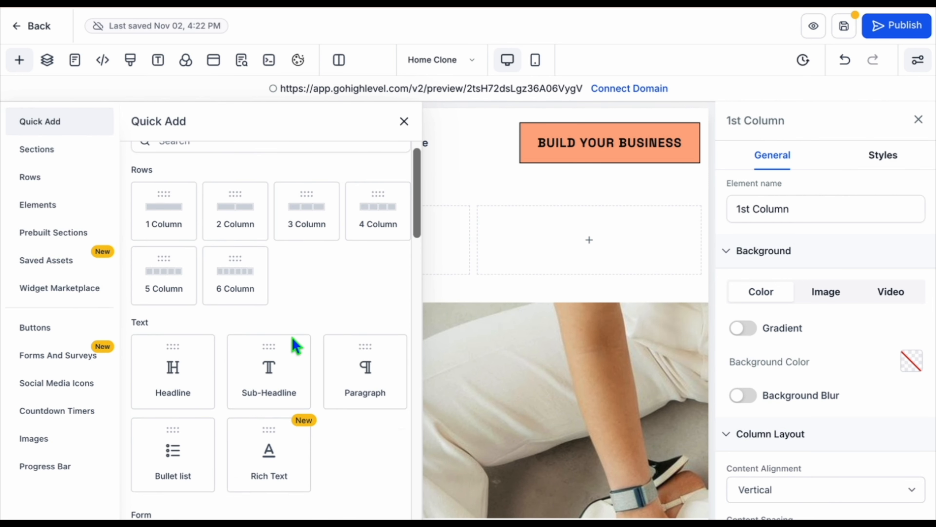
pyautogui.scroll(-10, 294, 344)
pyautogui.moveTo(370, 298); pyautogui.dragTo(100, 265)
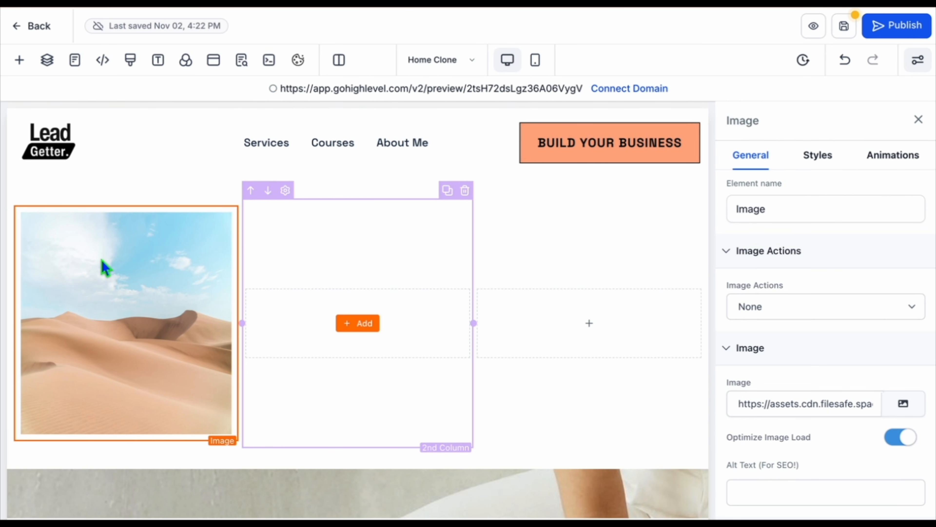
pyautogui.click(921, 397)
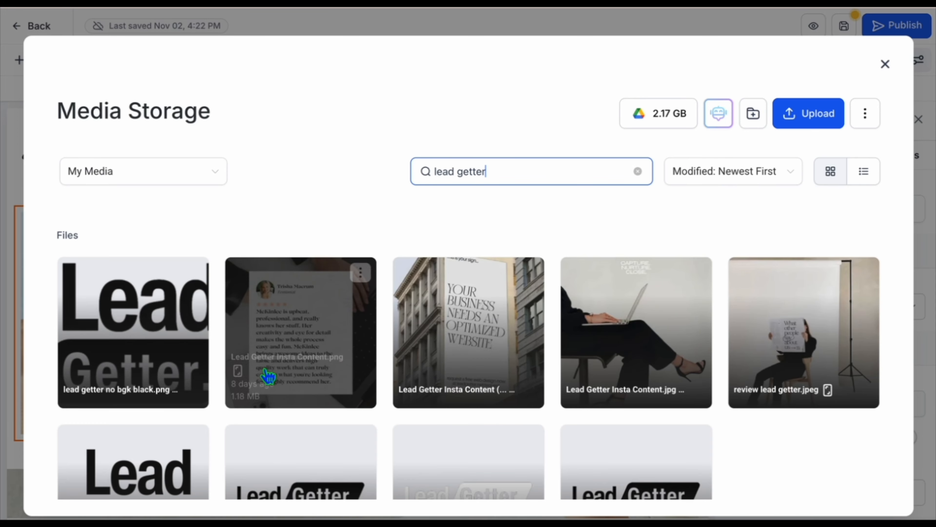
pyautogui.doubleClick(151, 329)
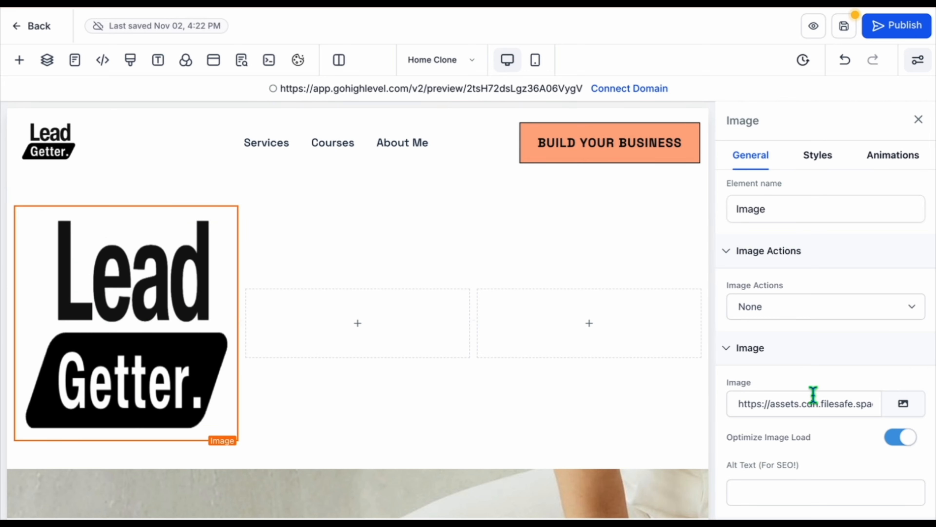
# Resize the logo image in the first column to 100 px wide and 80 px high
pyautogui.scroll(-5, 813, 395)
pyautogui.click(751, 403)
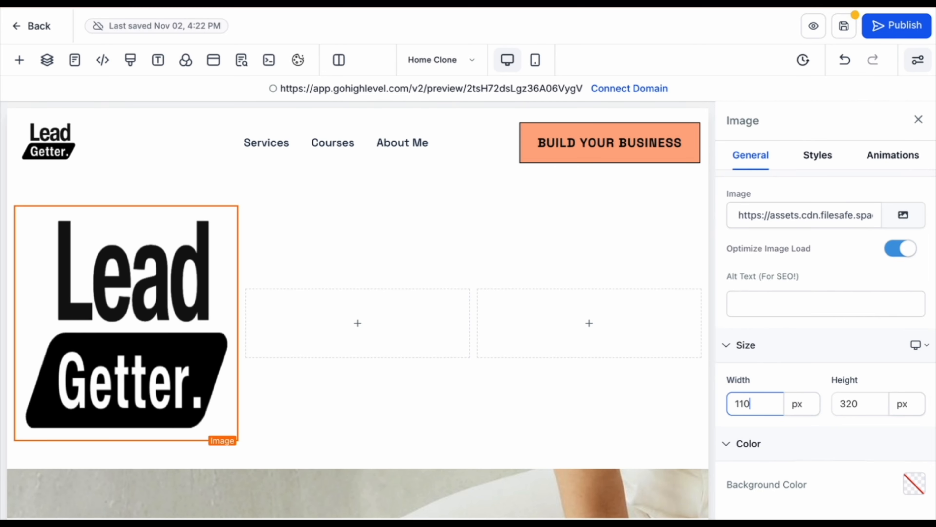
pyautogui.click(859, 403)
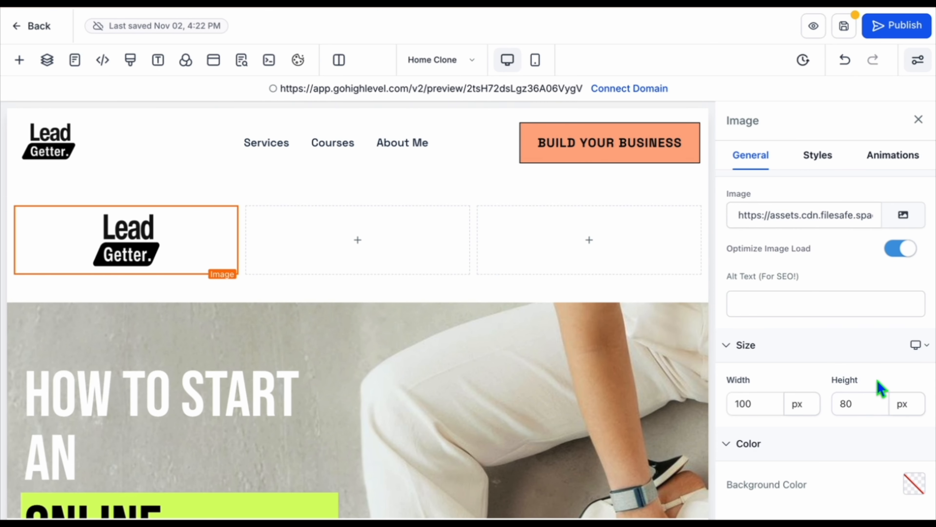
# Search the page elements for "navi" and place a navigation menu in the row's second column
pyautogui.click(357, 241)
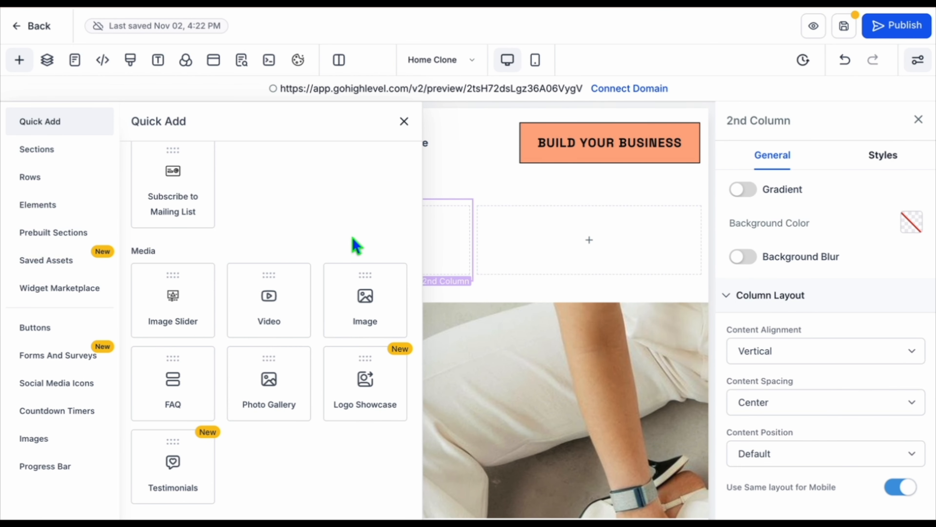
pyautogui.scroll(10, 235, 273)
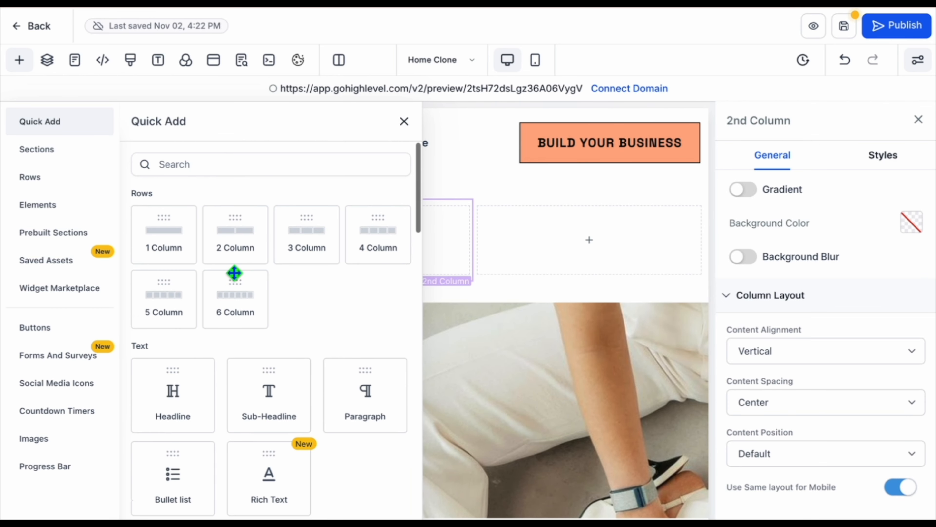
pyautogui.click(239, 163)
pyautogui.write('navi')
pyautogui.moveTo(159, 404); pyautogui.dragTo(321, 251)
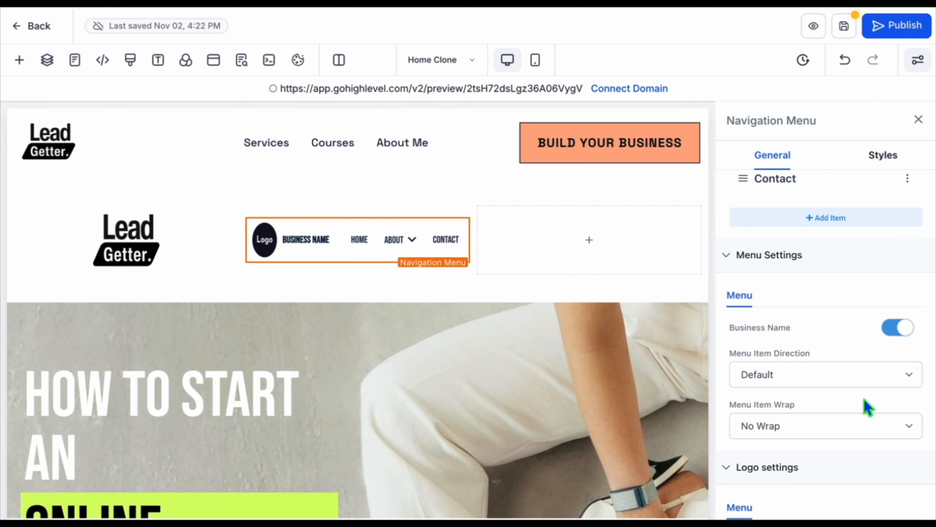
# Disable the business name and the logo in the new navigation menu
pyautogui.click(274, 239)
pyautogui.scroll(-3, 783, 397)
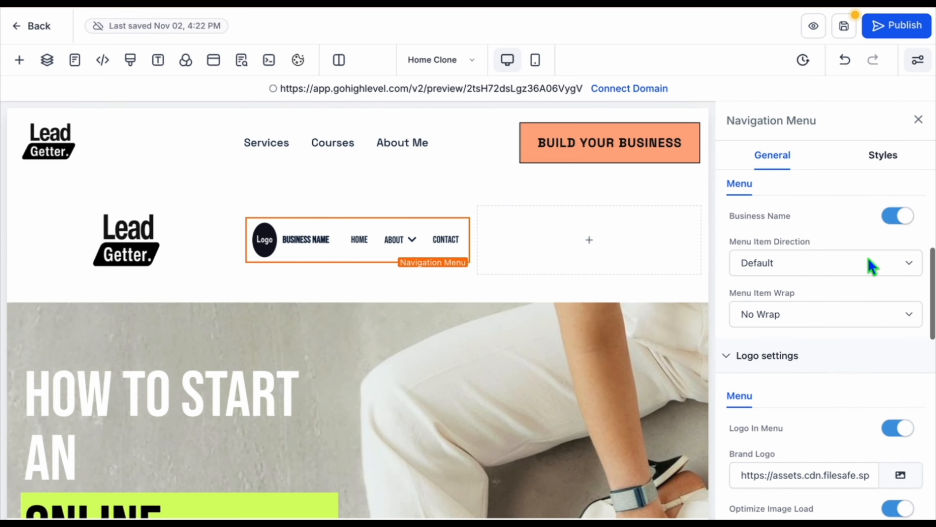
pyautogui.scroll(1, 898, 220)
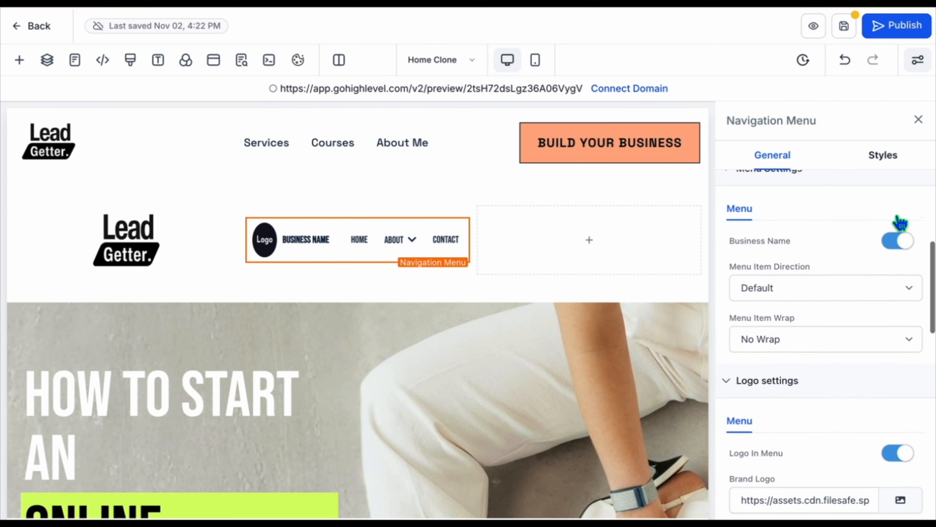
pyautogui.click(903, 243)
pyautogui.scroll(-5, 842, 345)
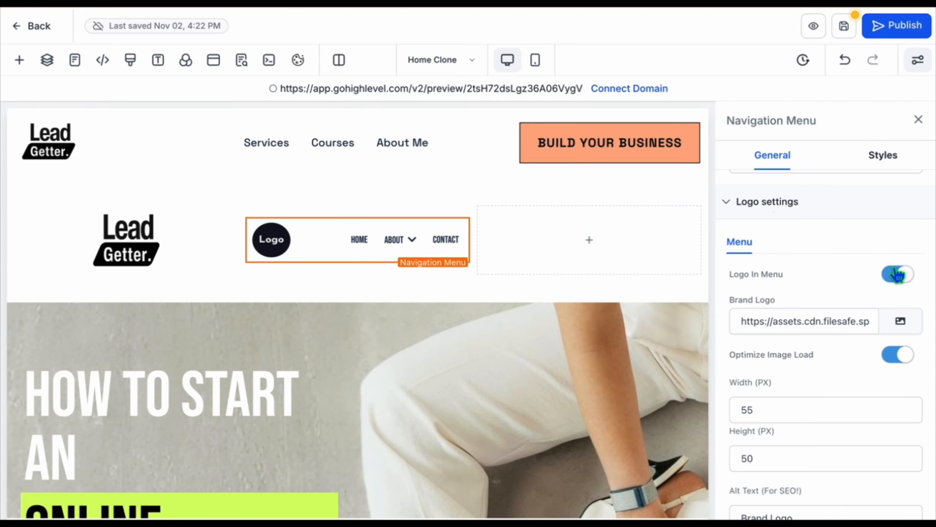
pyautogui.click(896, 274)
# Switch the navigation menu's typography to a custom font and choose Montserrat as the font family
pyautogui.scroll(-4, 811, 313)
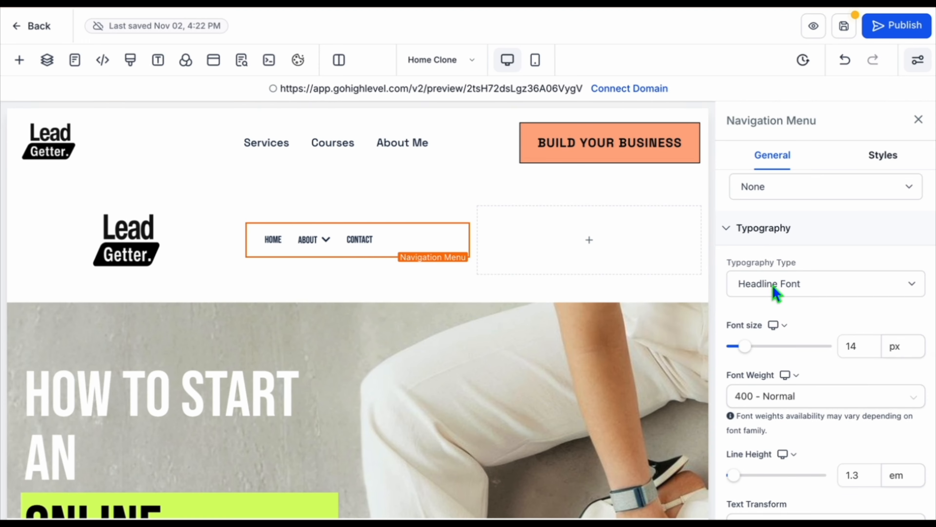
pyautogui.click(774, 287)
pyautogui.click(774, 318)
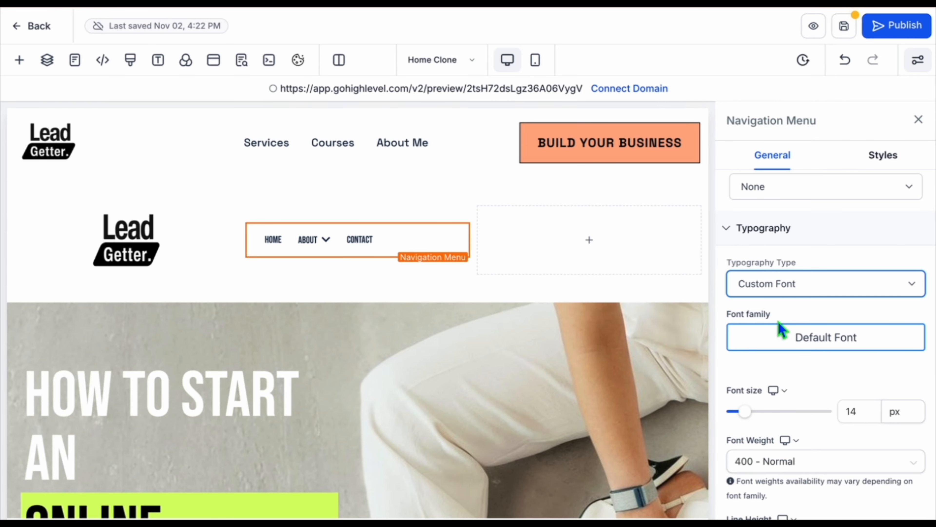
pyautogui.click(790, 338)
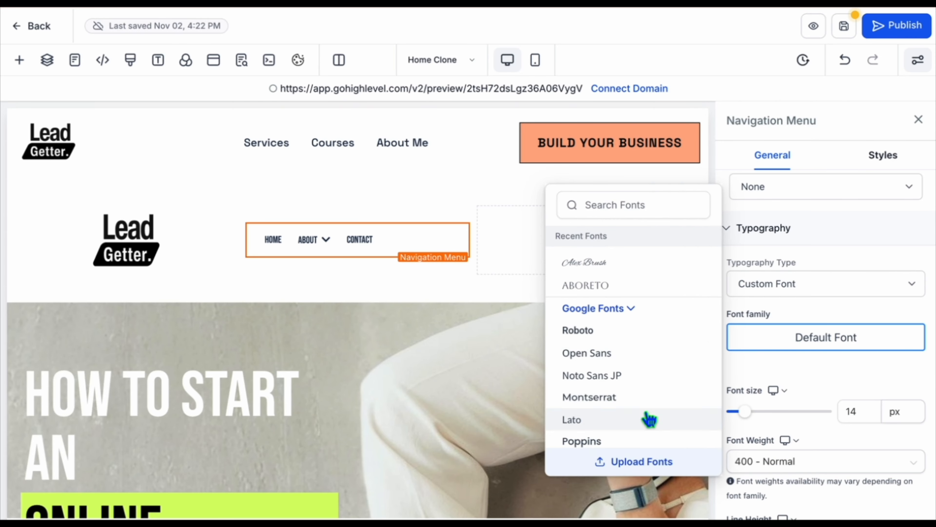
pyautogui.click(607, 404)
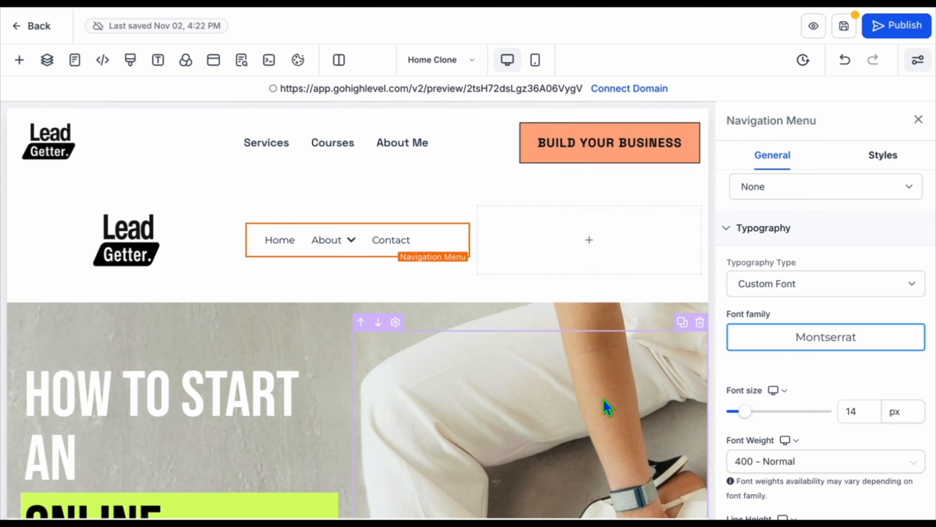
# Set the navigation menu's font size to 17 px and its font weight to 700 - Bold
pyautogui.moveTo(745, 411); pyautogui.dragTo(750, 414)
pyautogui.scroll(-1, 774, 416)
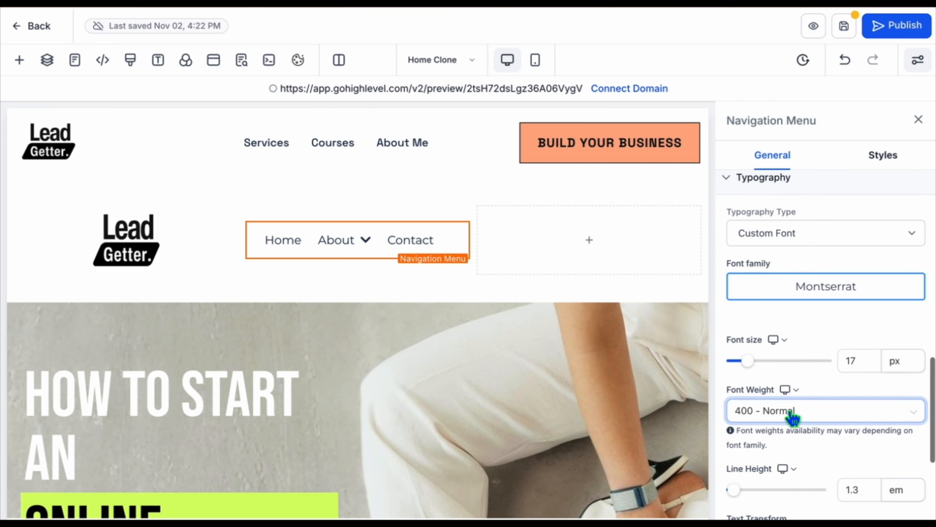
pyautogui.click(792, 412)
pyautogui.click(788, 327)
pyautogui.click(787, 412)
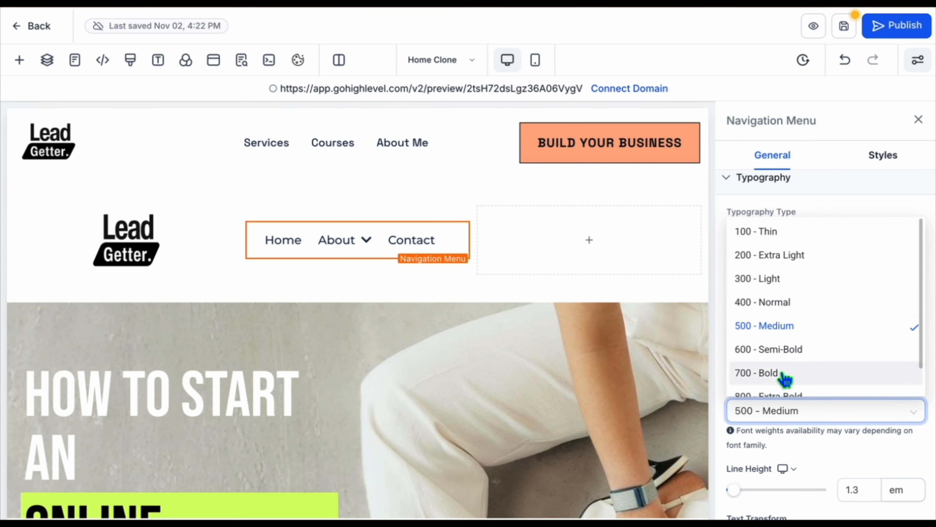
pyautogui.click(786, 375)
# Set the navigation menu's text transform to Uppercase
pyautogui.scroll(-2, 804, 428)
pyautogui.scroll(-2, 803, 428)
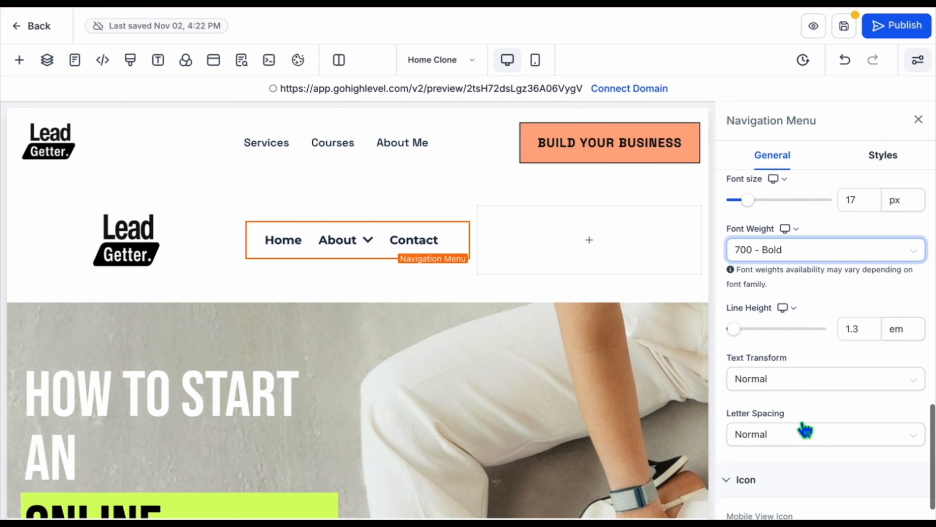
pyautogui.scroll(-1, 794, 339)
pyautogui.scroll(-1, 790, 338)
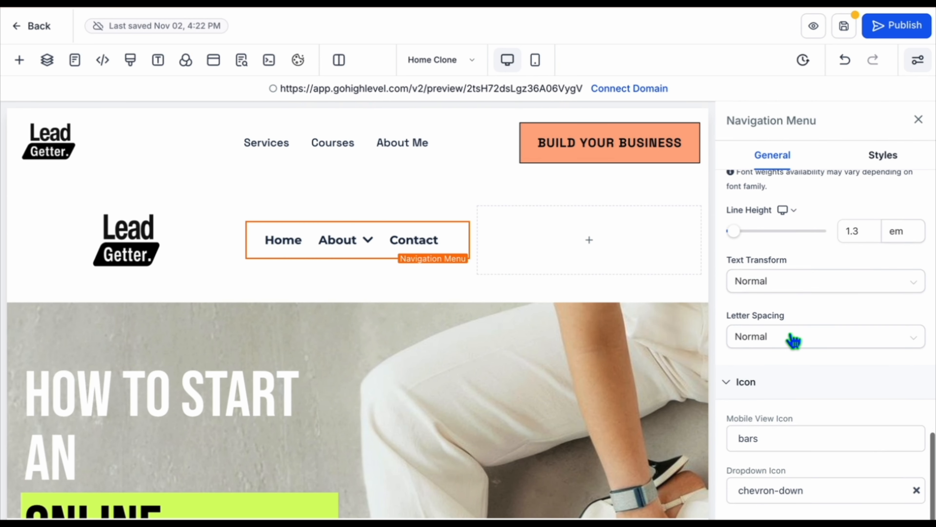
pyautogui.click(786, 276)
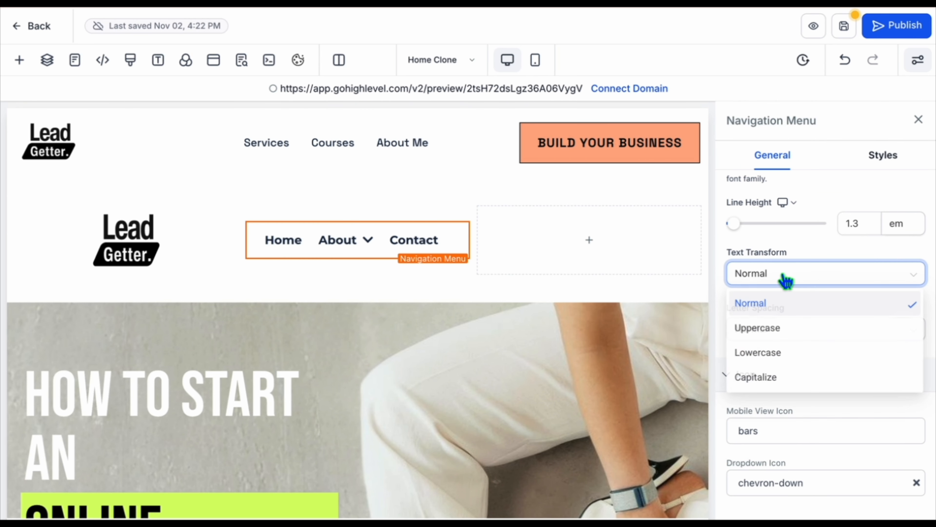
pyautogui.click(776, 331)
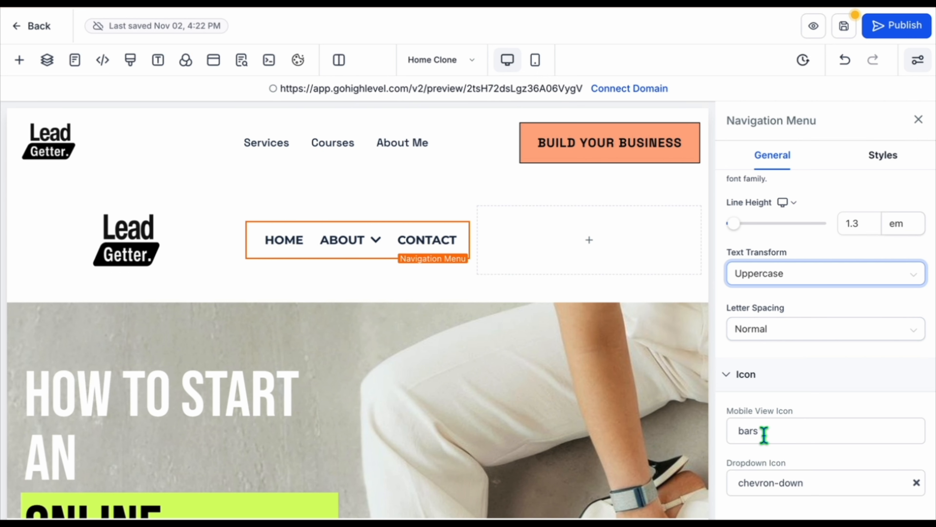
# Try rearranging the menu items by moving Contact before About, nesting it under About, and returning it to the top level after About
pyautogui.click(378, 243)
pyautogui.scroll(10, 750, 419)
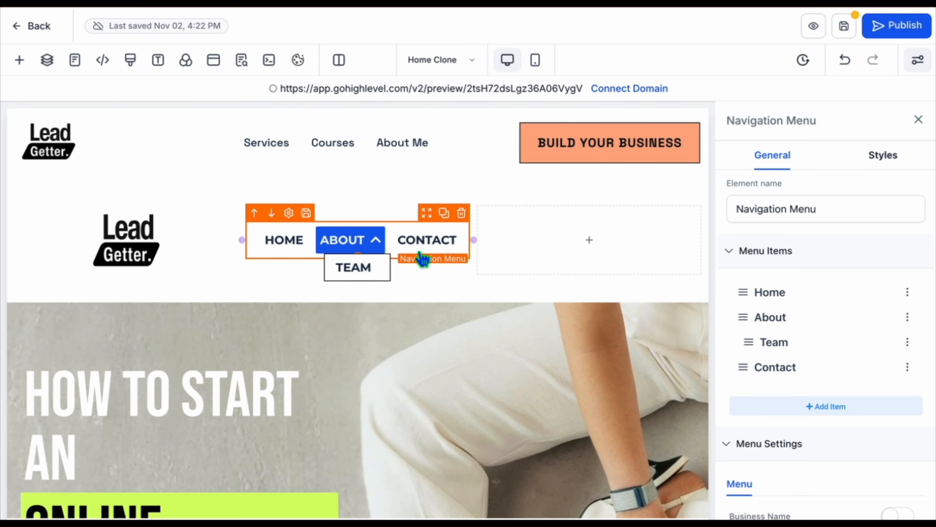
pyautogui.moveTo(742, 368); pyautogui.dragTo(741, 316)
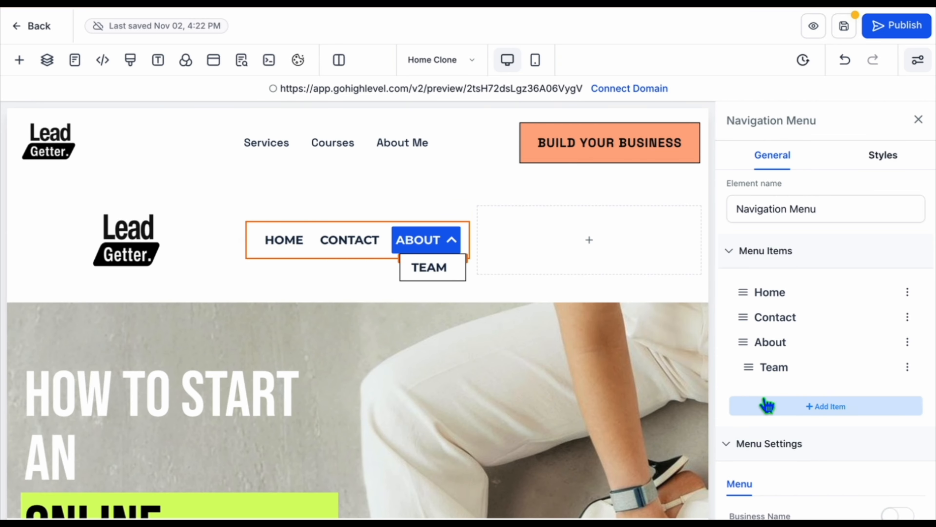
pyautogui.moveTo(744, 317); pyautogui.dragTo(780, 356)
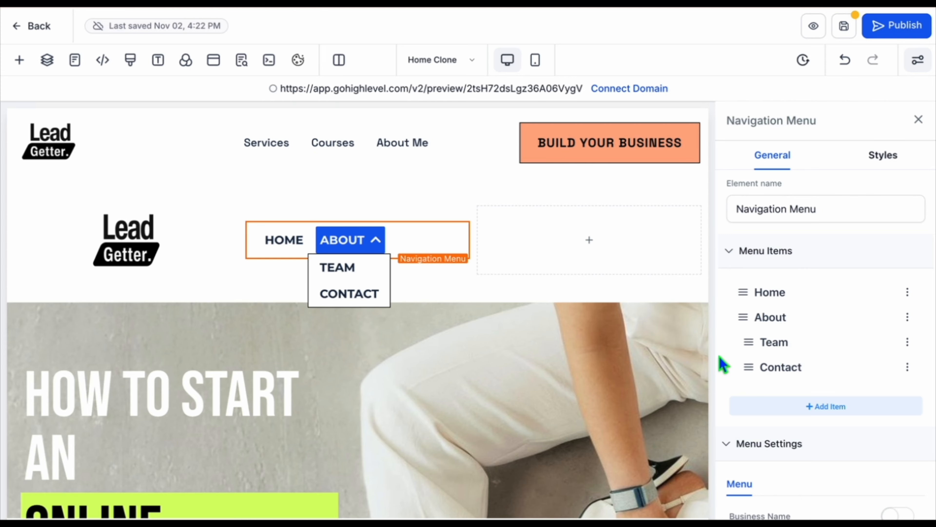
pyautogui.moveTo(749, 369)
pyautogui.mouseDown()
pyautogui.moveTo(717, 366)
pyautogui.moveTo(741, 368)
pyautogui.mouseUp()
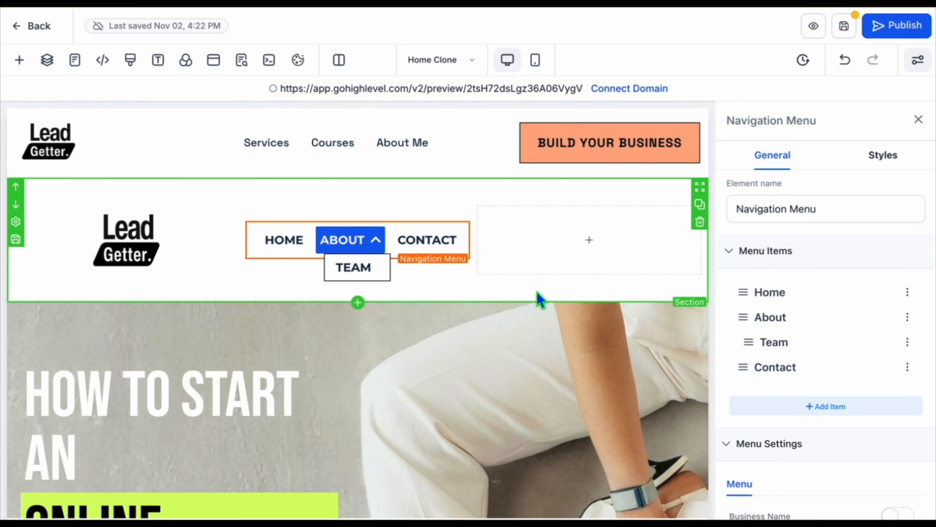
# Search the page elements for "but" and insert a button in the new header row, above the navigation menu
pyautogui.click(539, 299)
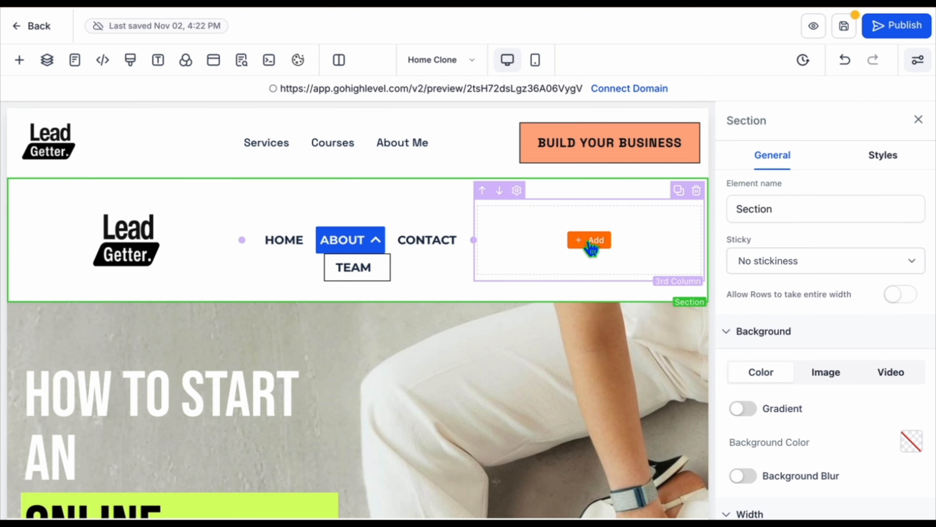
pyautogui.click(590, 240)
pyautogui.click(243, 159)
pyautogui.hotkey('ctrl', 'a')
pyautogui.press('BackSpace')
pyautogui.write('but')
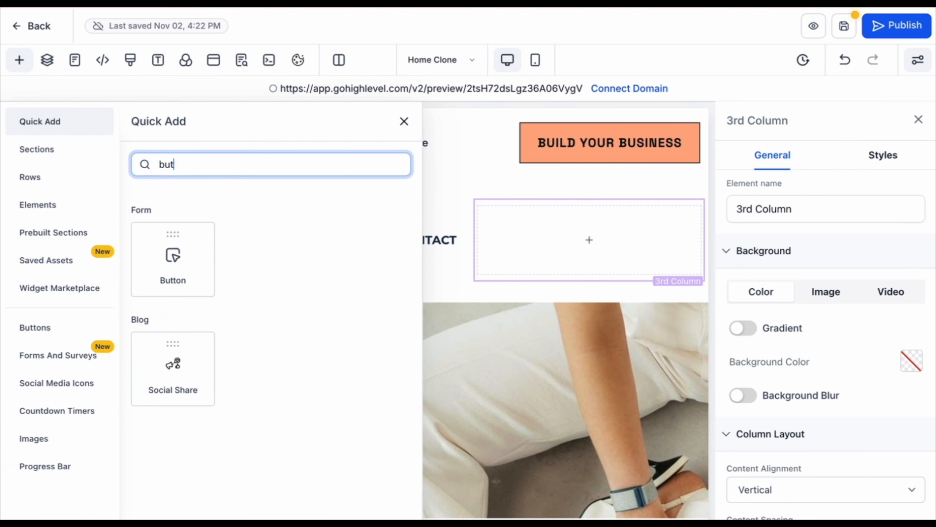
pyautogui.moveTo(163, 262); pyautogui.dragTo(560, 253)
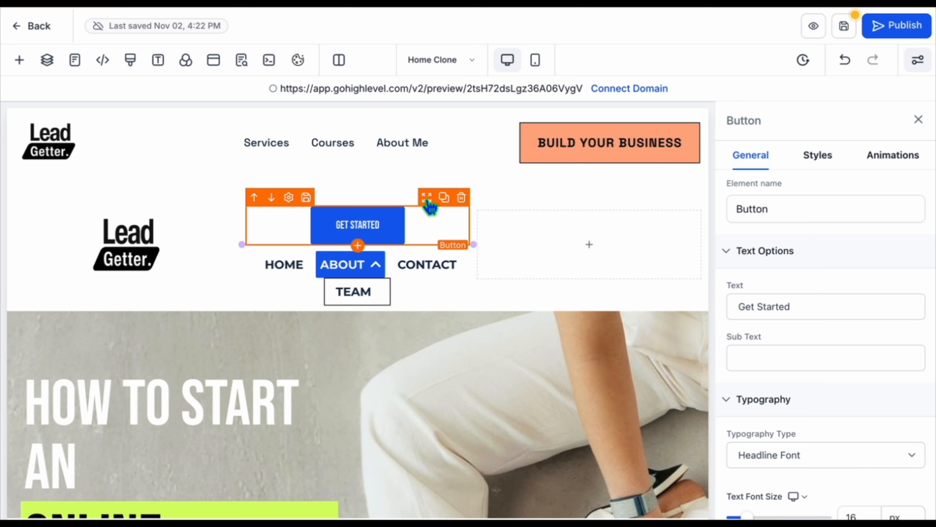
# Move the button into the empty third column of the header row and set its background to the salmon My Custom Color 56
pyautogui.moveTo(427, 200); pyautogui.dragTo(650, 234)
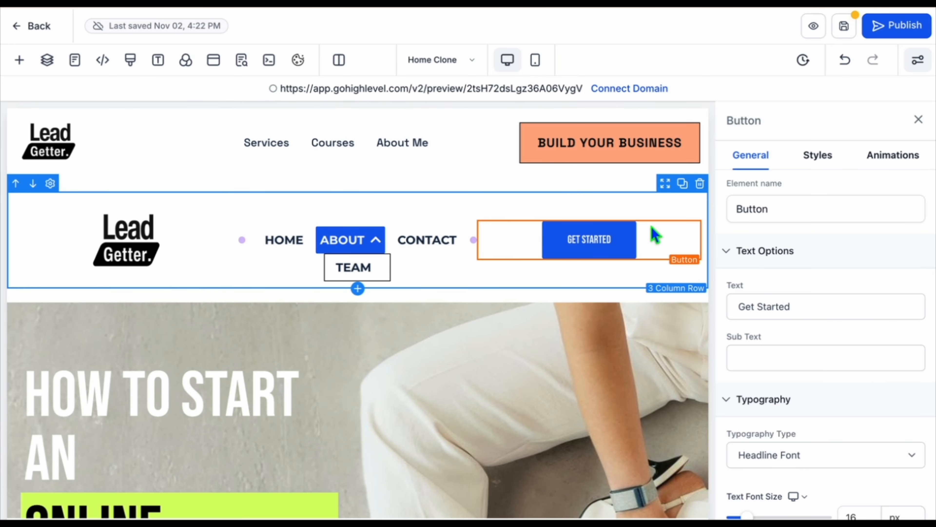
pyautogui.scroll(-15, 831, 367)
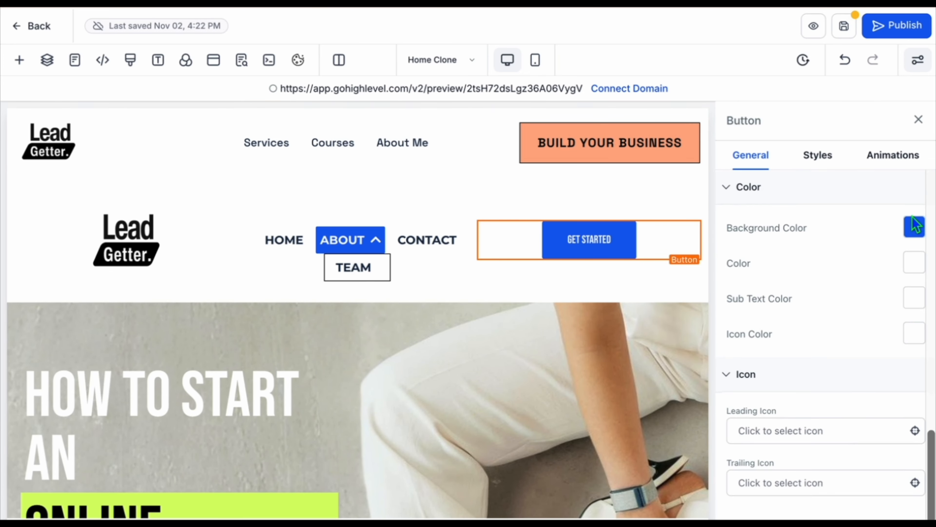
pyautogui.click(915, 226)
pyautogui.scroll(-2, 852, 390)
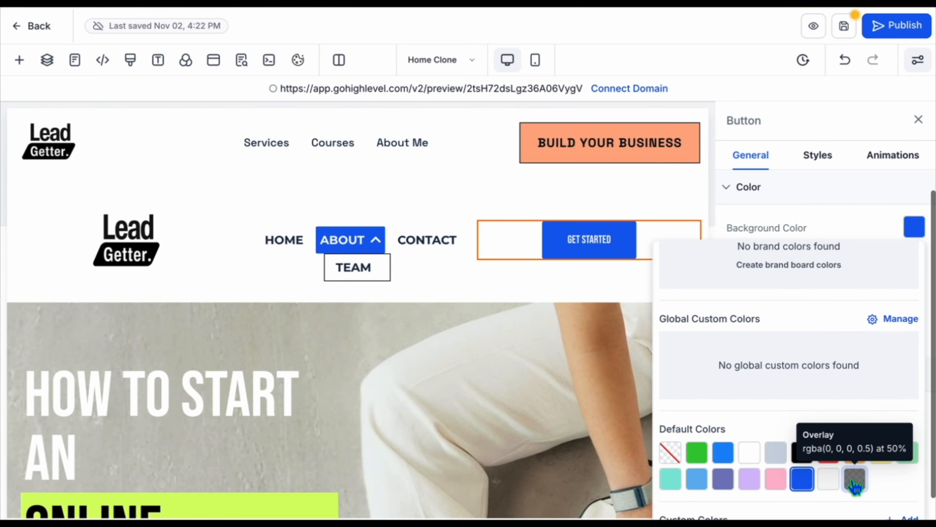
pyautogui.click(916, 232)
pyautogui.scroll(5, 913, 241)
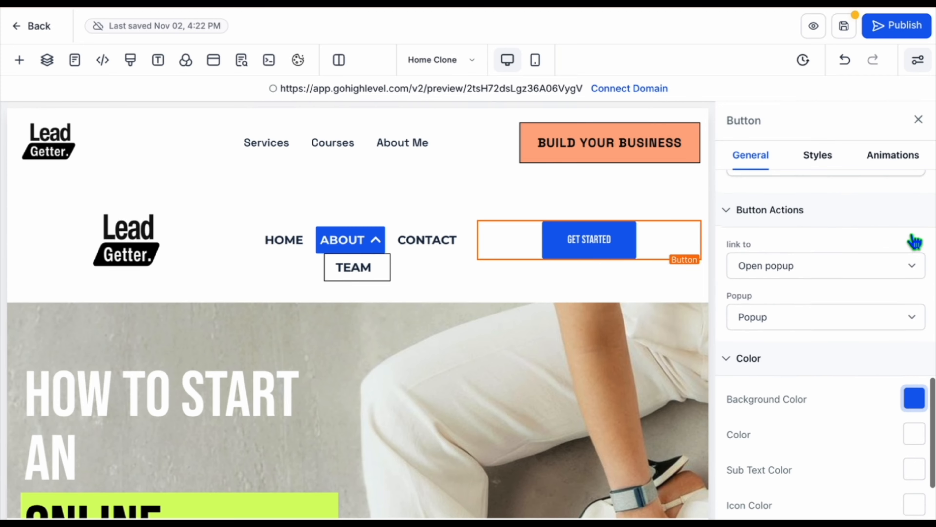
pyautogui.click(914, 415)
pyautogui.scroll(-2, 899, 369)
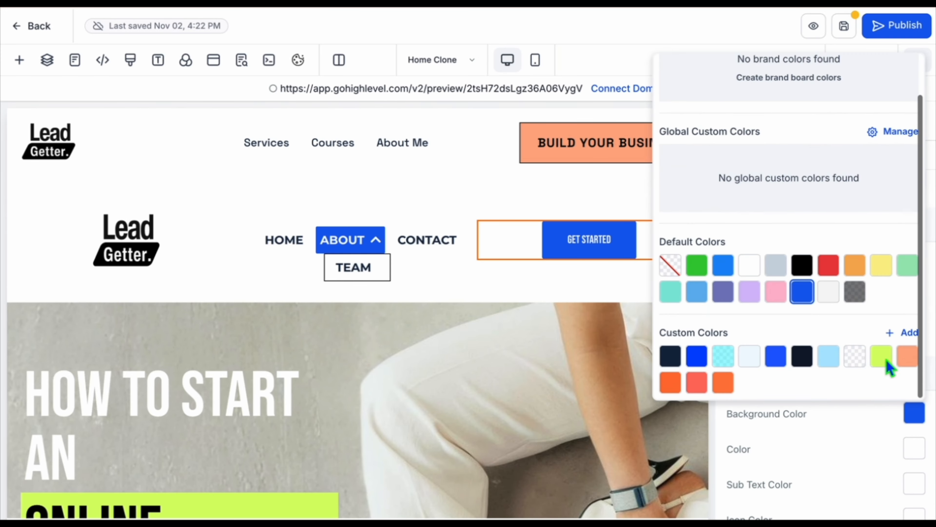
pyautogui.click(908, 356)
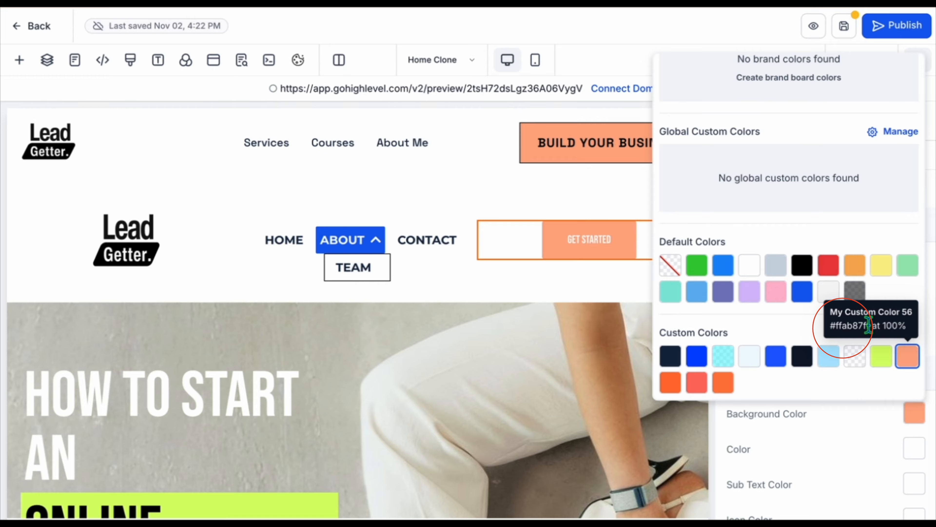
pyautogui.moveTo(869, 325); pyautogui.dragTo(830, 329)
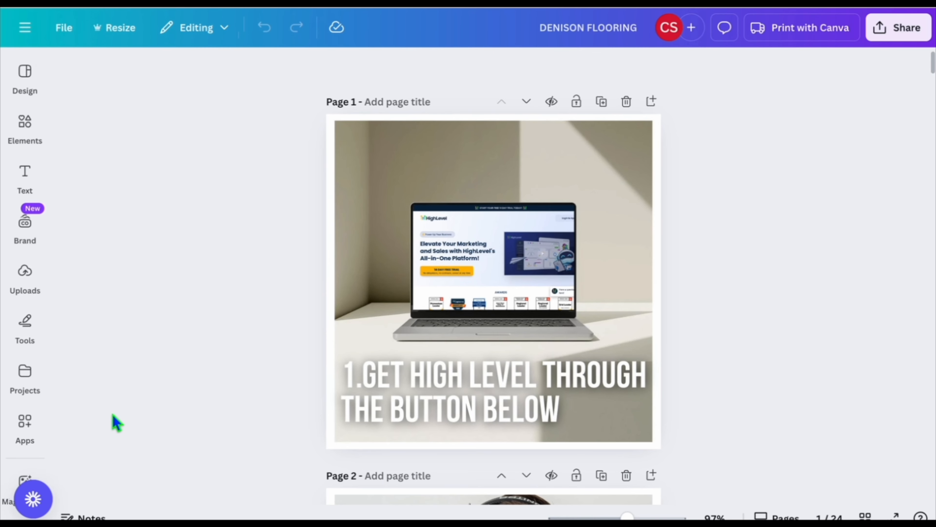
# Switch to Canva, insert the uploaded pink-sky city skyline photo on page 1 and enlarge it beyond the page width
pyautogui.click(25, 275)
pyautogui.scroll(-3, 142, 337)
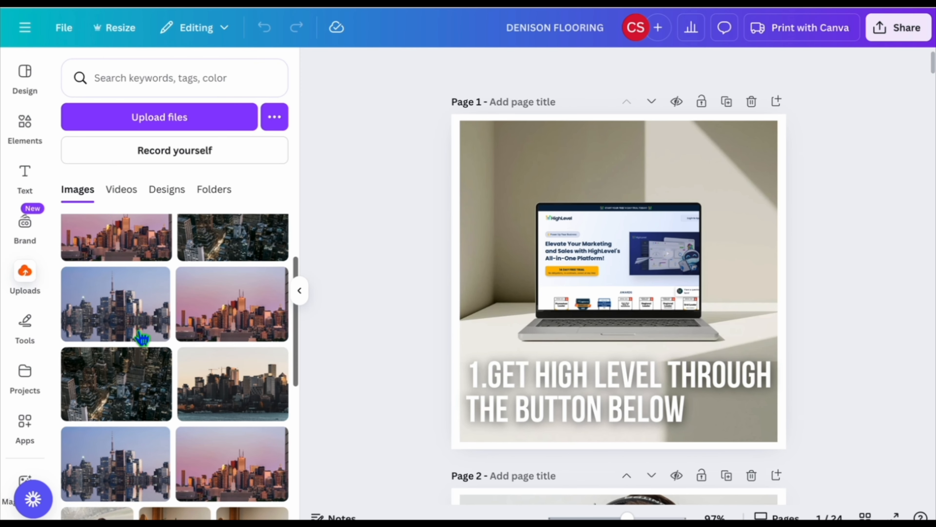
pyautogui.click(232, 303)
pyautogui.moveTo(492, 197); pyautogui.dragTo(450, 148)
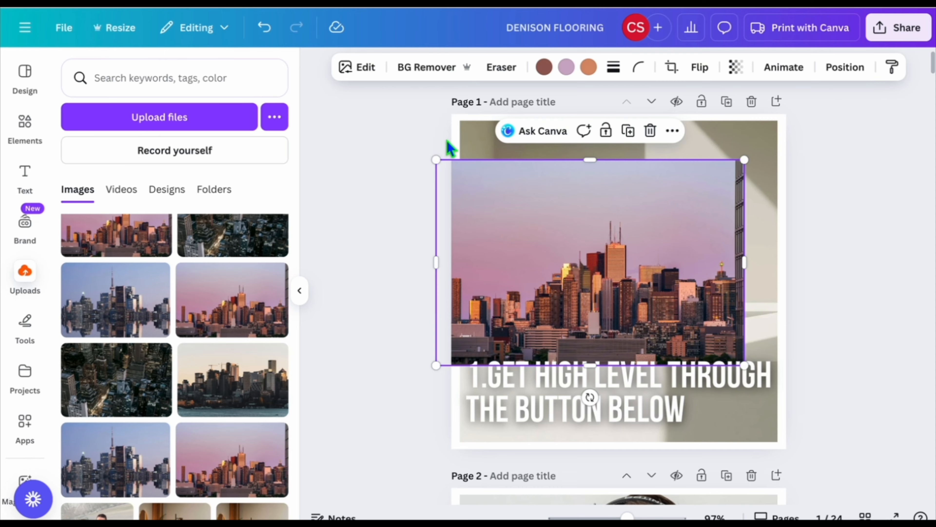
pyautogui.moveTo(745, 159); pyautogui.dragTo(848, 129)
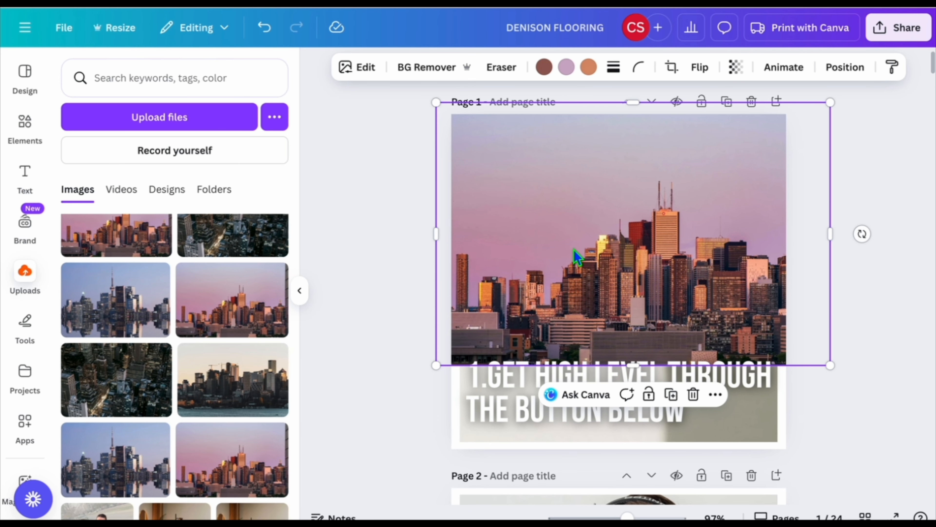
# Recolor the page 1 text "1.GET HIGH LEVEL THROUGH THE BUTTON BELOW" with the mauve photo color taken from the skyline image
pyautogui.click(520, 438)
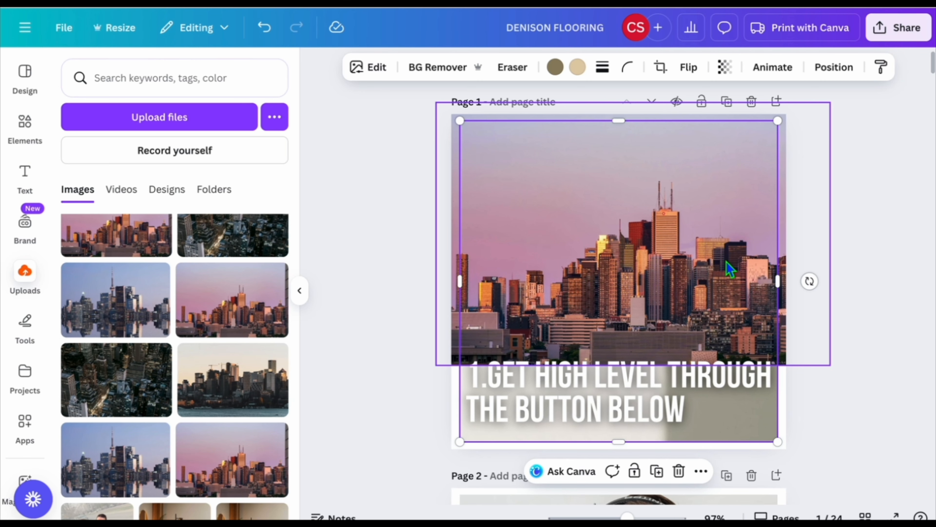
pyautogui.click(528, 418)
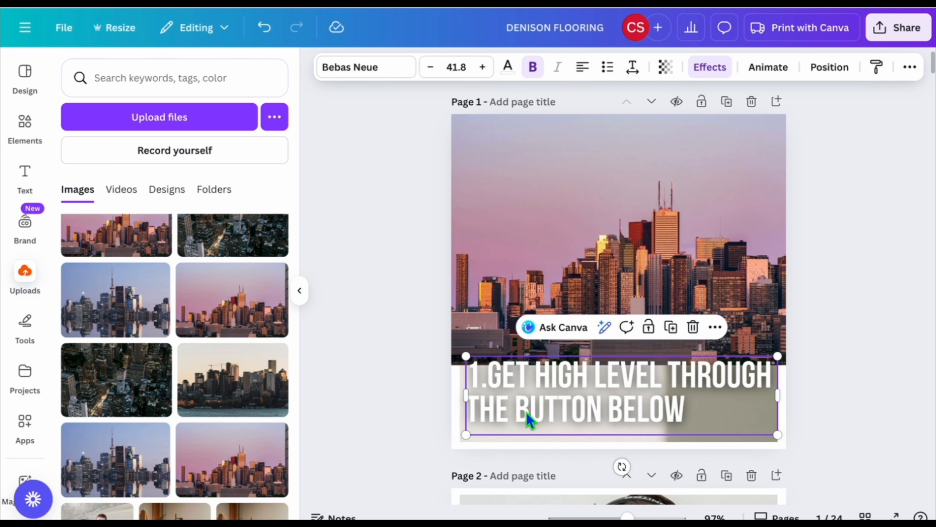
pyautogui.click(509, 67)
pyautogui.scroll(-5, 220, 218)
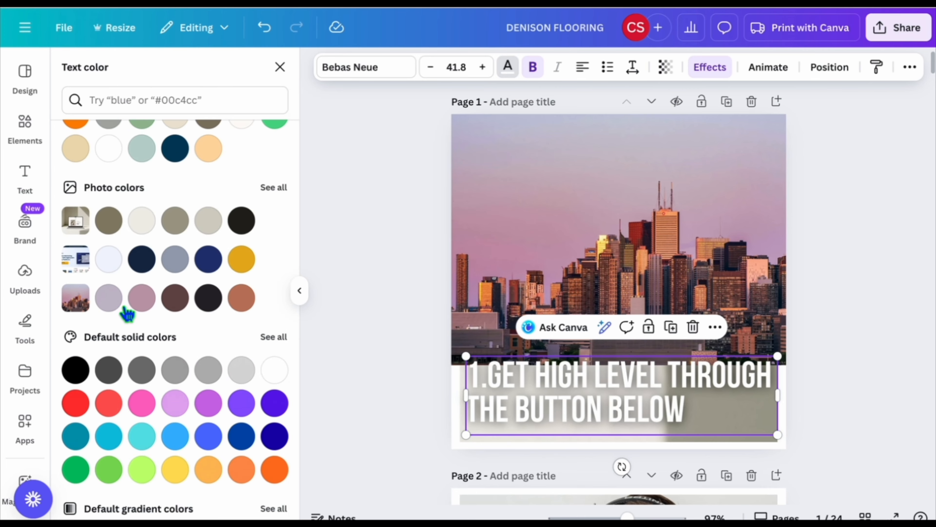
pyautogui.click(144, 300)
pyautogui.scroll(5, 144, 299)
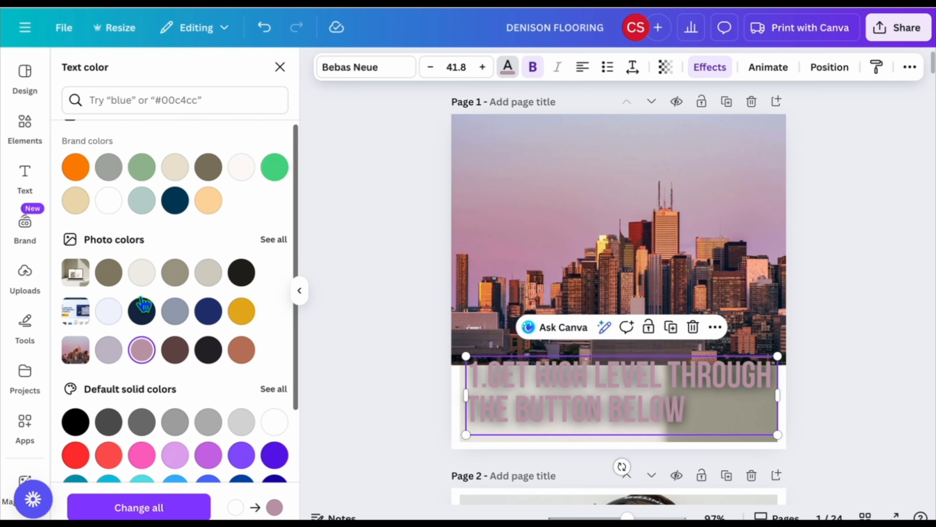
pyautogui.click(76, 170)
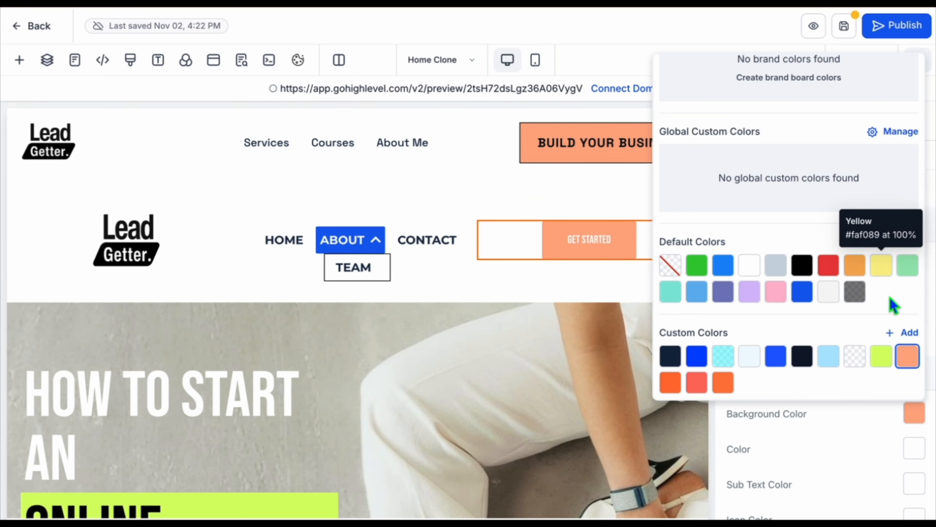
# Switch back to the HighLevel page builder and try adding #c19caf as a new custom color for the button background
pyautogui.click(900, 332)
pyautogui.doubleClick(761, 360)
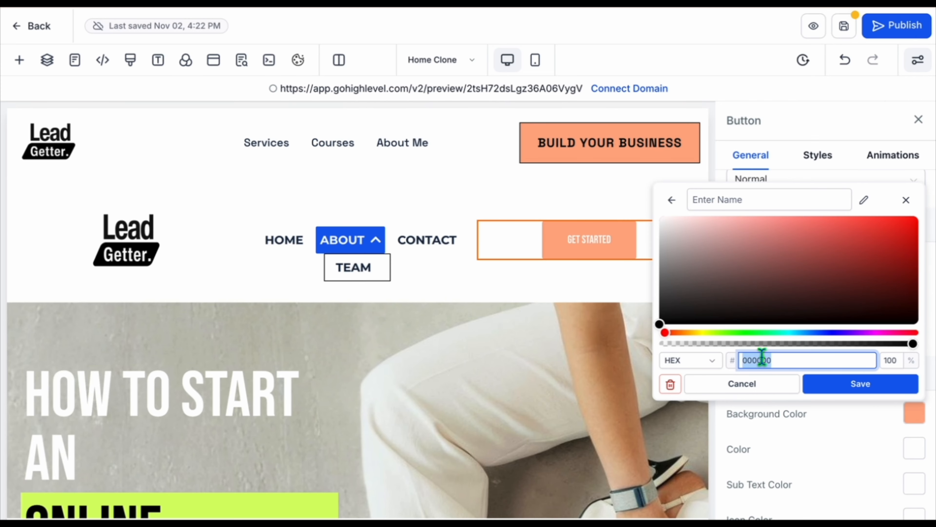
pyautogui.write('#c19caf')
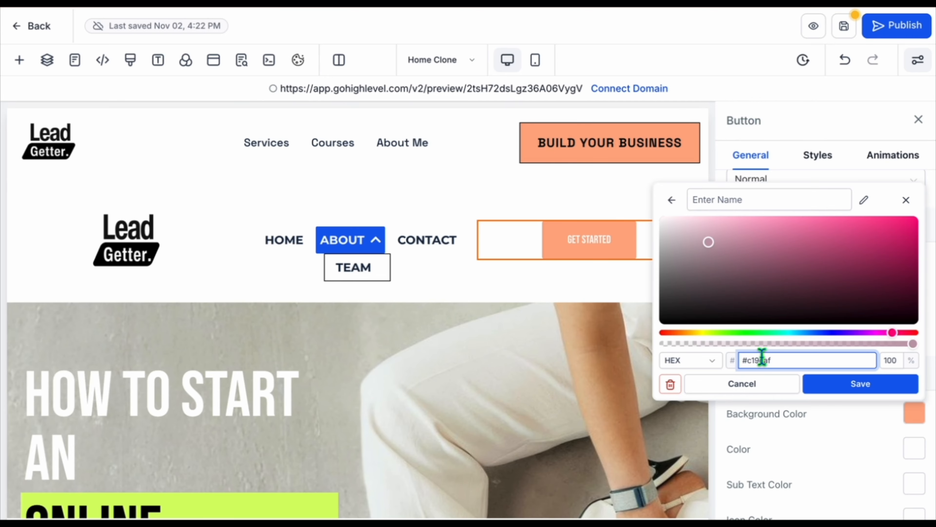
pyautogui.click(756, 386)
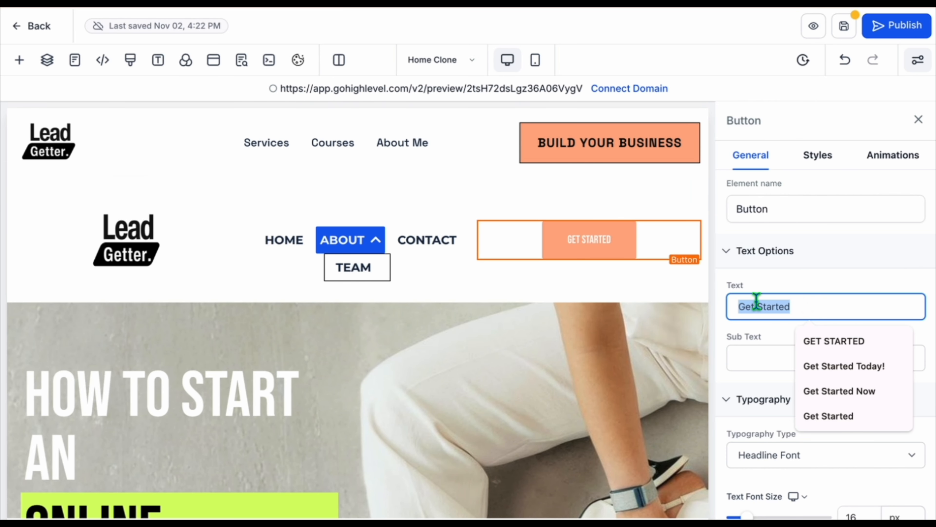
# Label the header button BUY NOW and link it to the Order Form Page funnel step
pyautogui.press('BackSpace')
pyautogui.write('BUY NOW')
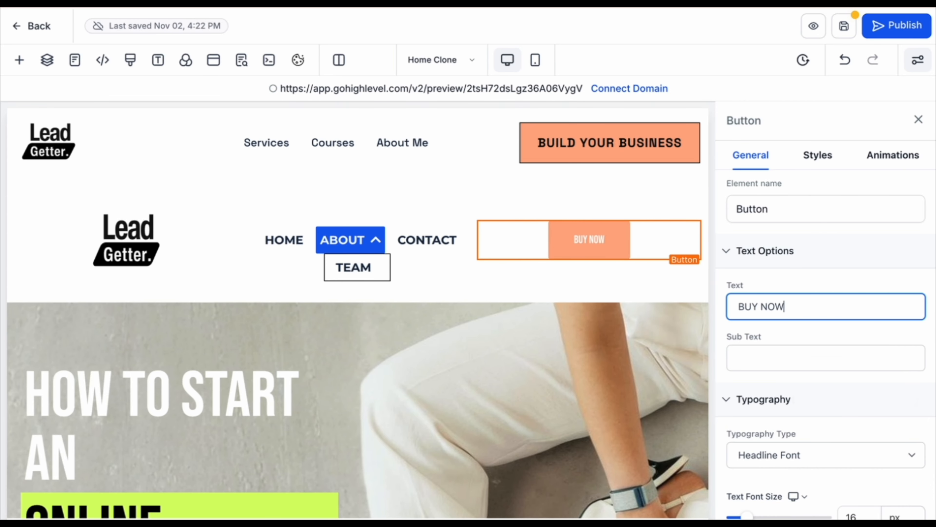
pyautogui.scroll(-5, 864, 252)
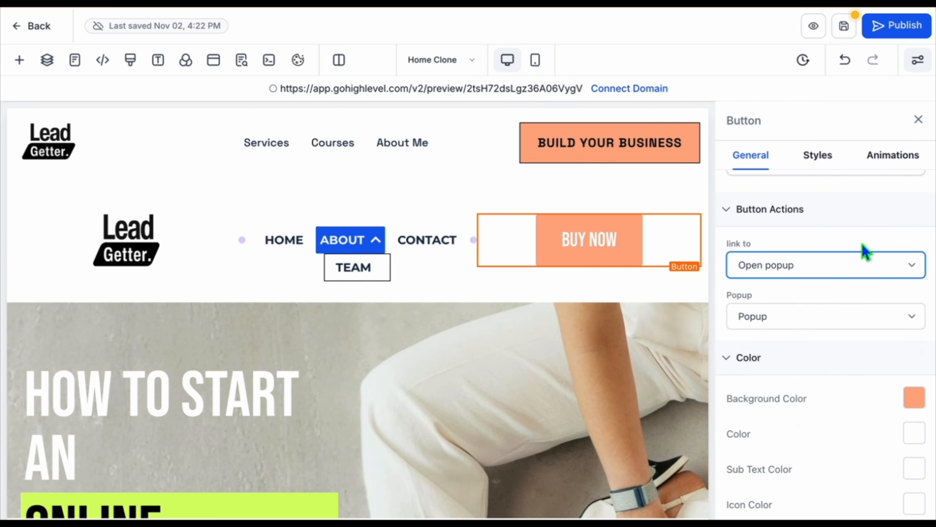
pyautogui.click(846, 267)
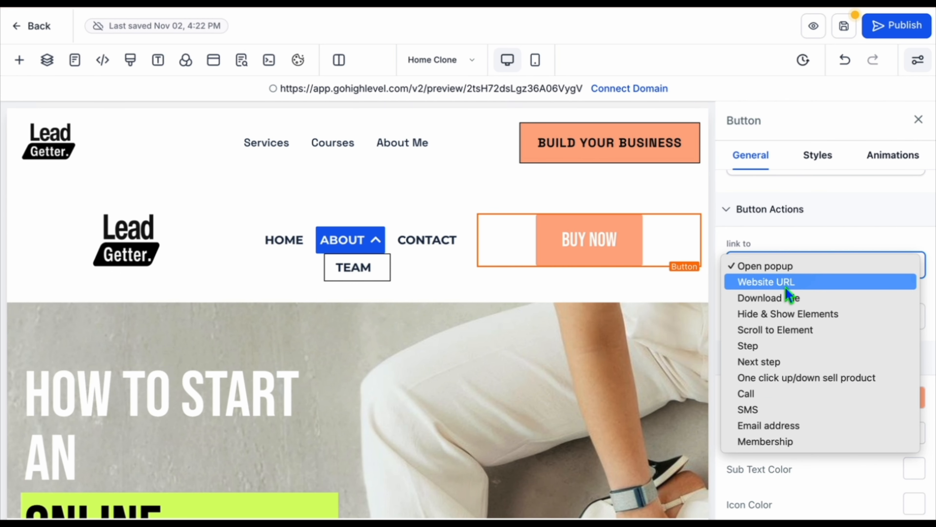
pyautogui.click(789, 346)
pyautogui.click(787, 324)
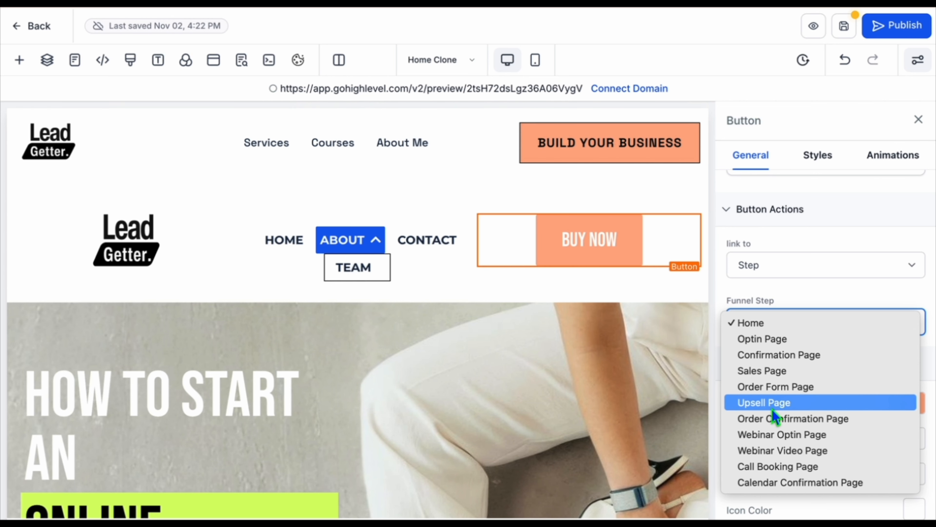
pyautogui.click(782, 388)
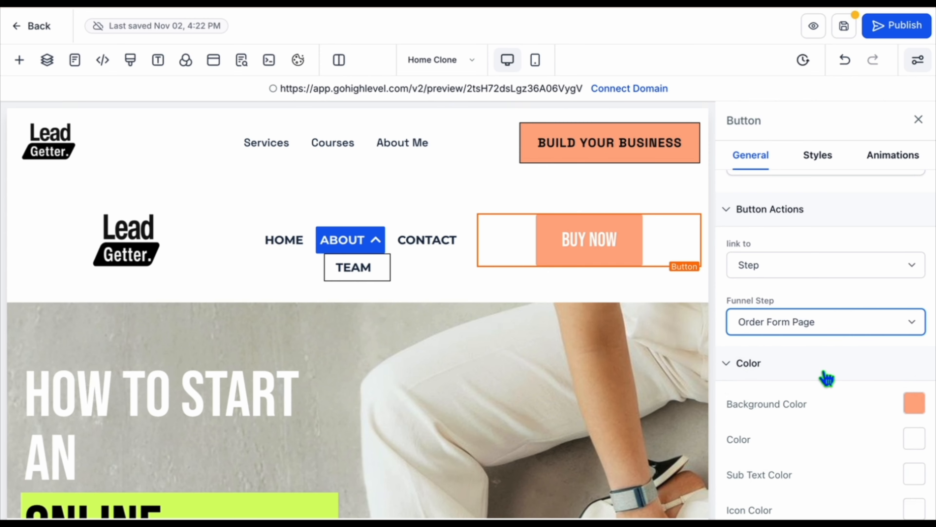
# Search the icons for "arrow" and add arrow-circle-right as the button's leading icon
pyautogui.scroll(-5, 825, 377)
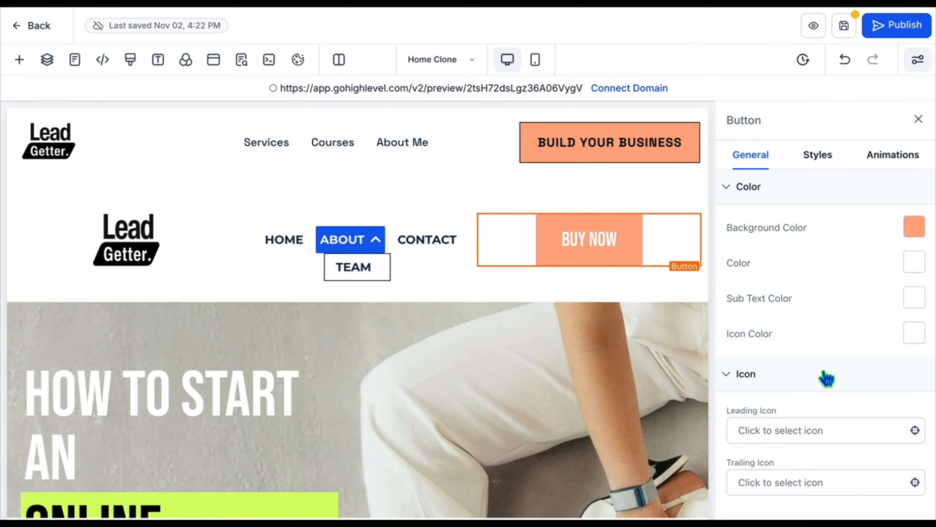
pyautogui.click(793, 425)
pyautogui.write('art')
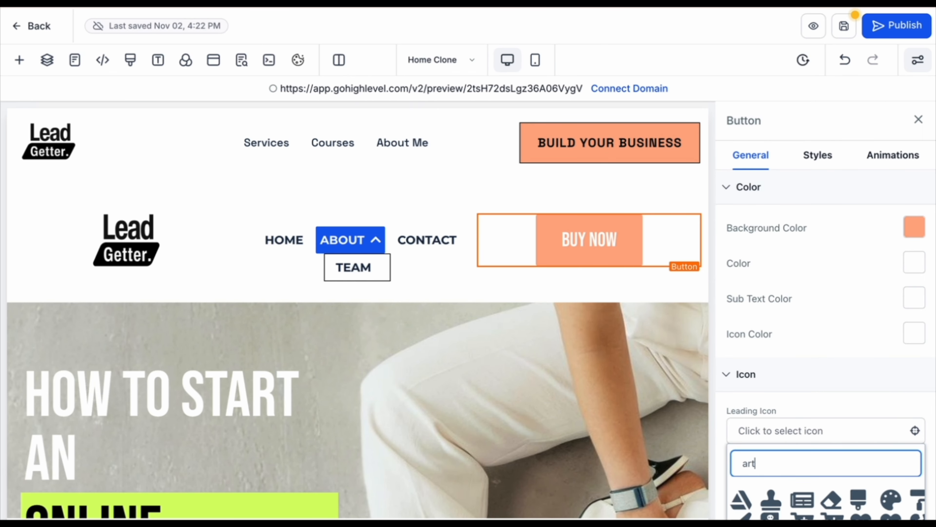
pyautogui.press('BackSpace')
pyautogui.write('row')
pyautogui.click(831, 500)
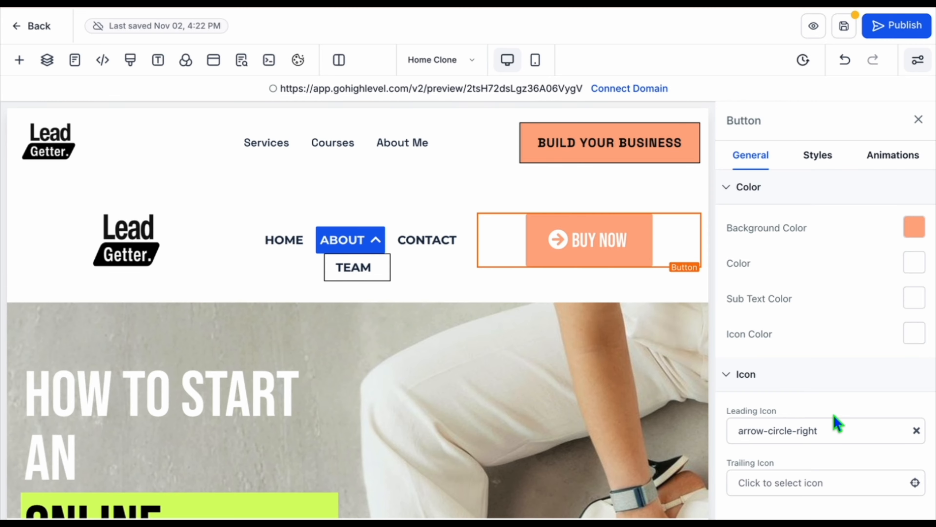
# Set the BUY NOW button's text font size to 29 px
pyautogui.scroll(1, 834, 416)
pyautogui.scroll(-1, 834, 417)
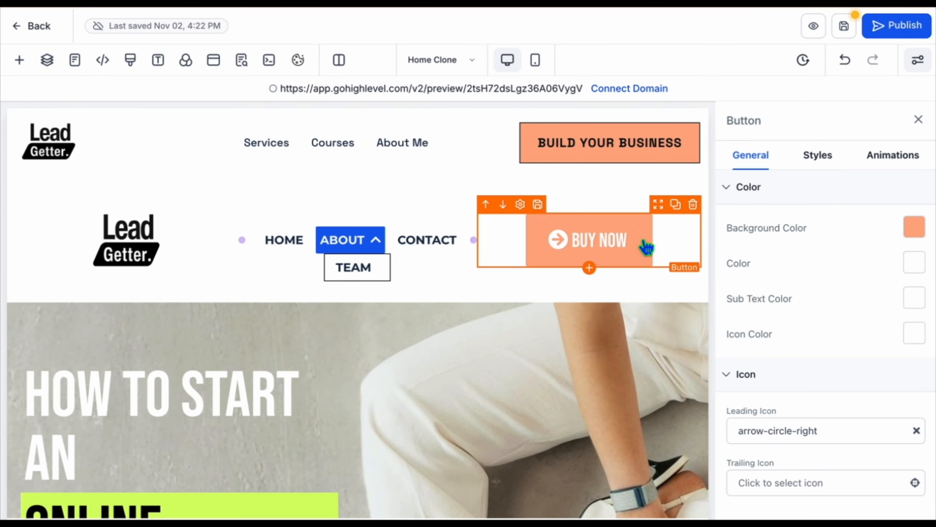
pyautogui.scroll(-10, 811, 341)
pyautogui.moveTo(748, 333); pyautogui.dragTo(760, 336)
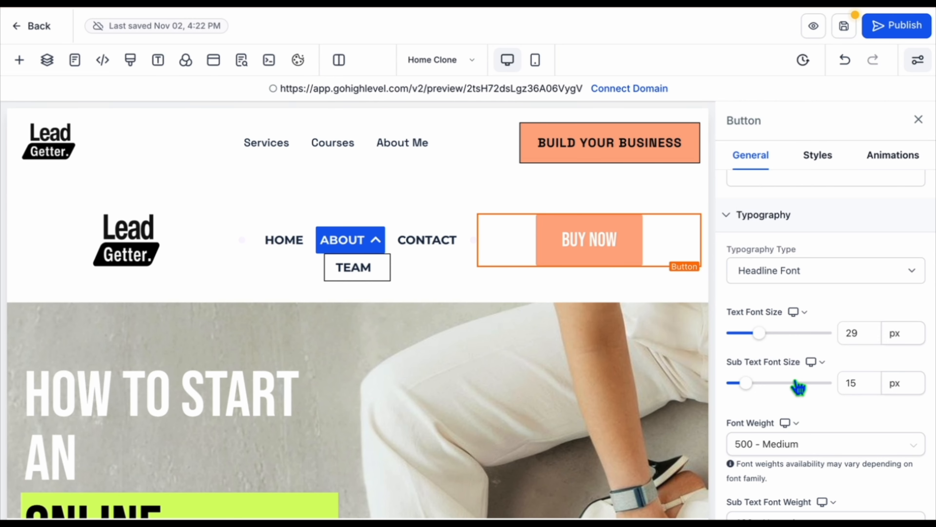
# Set the BUY NOW button's left and right padding to 20 px each
pyautogui.scroll(5, 796, 383)
pyautogui.scroll(-3, 797, 386)
pyautogui.scroll(-3, 796, 384)
pyautogui.scroll(6, 810, 295)
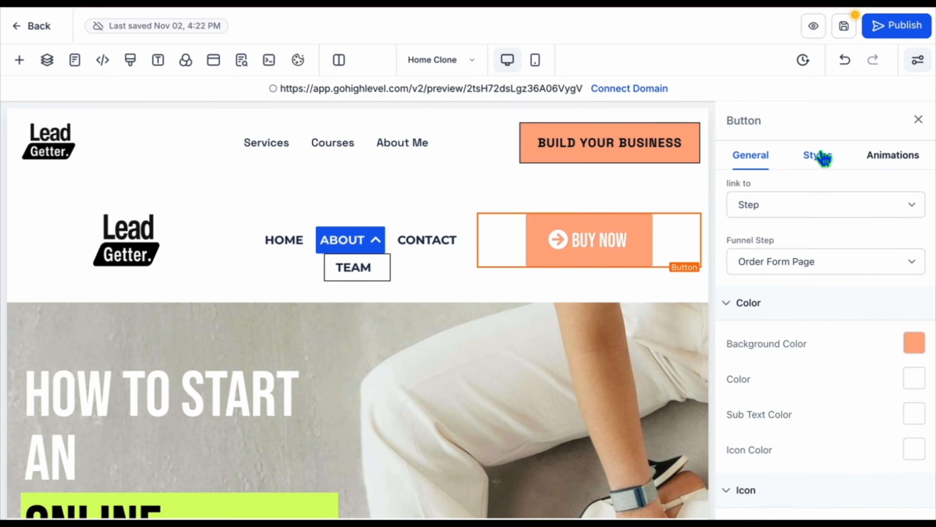
pyautogui.click(817, 155)
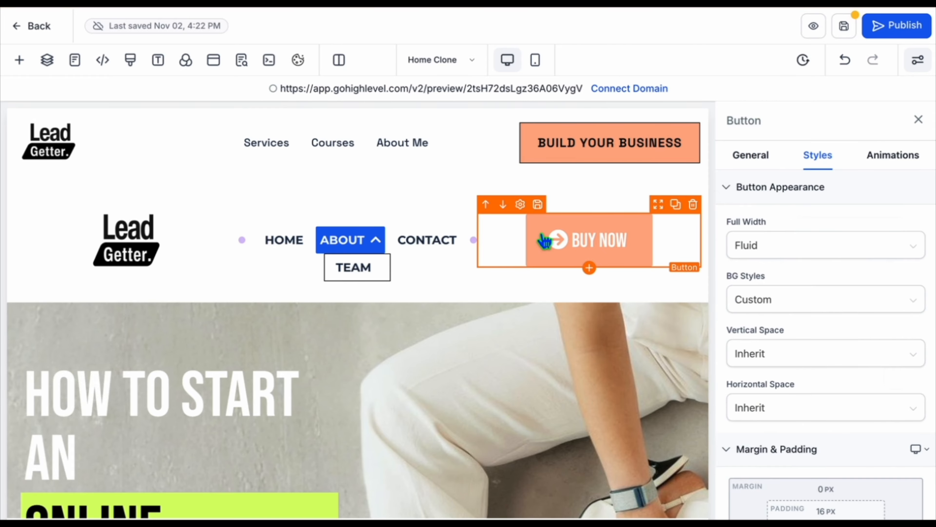
pyautogui.scroll(-6, 743, 327)
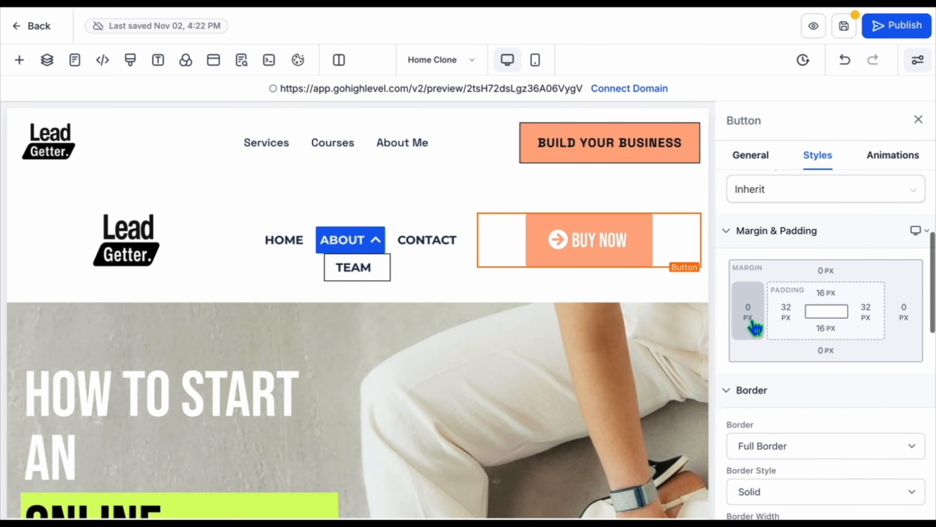
pyautogui.click(785, 313)
pyautogui.click(798, 383)
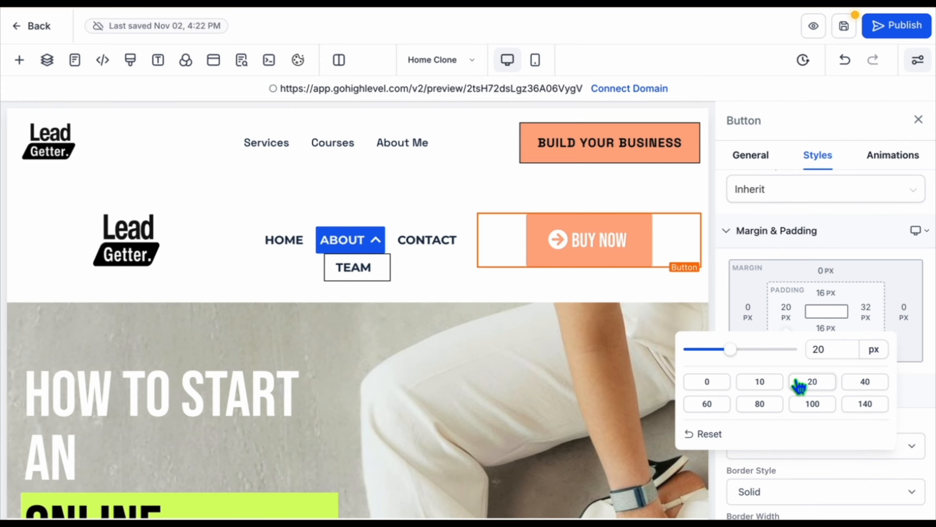
pyautogui.click(865, 313)
pyautogui.click(788, 382)
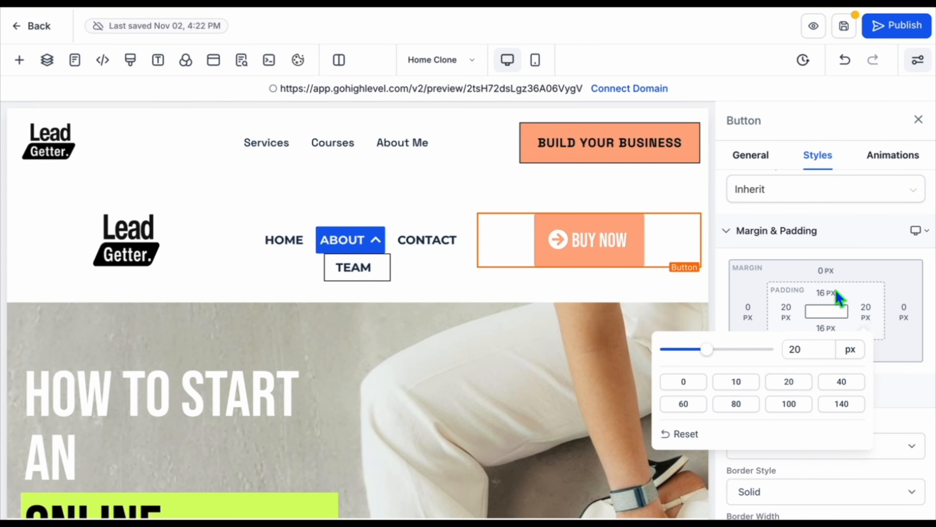
# Set the BUY NOW button's top and bottom padding to 10 px each
pyautogui.click(827, 292)
pyautogui.click(807, 356)
pyautogui.click(827, 328)
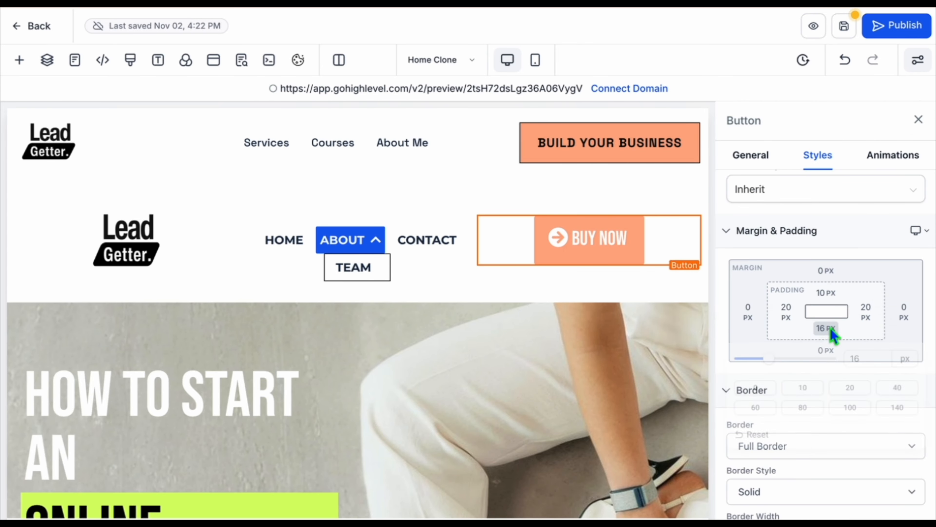
pyautogui.click(800, 393)
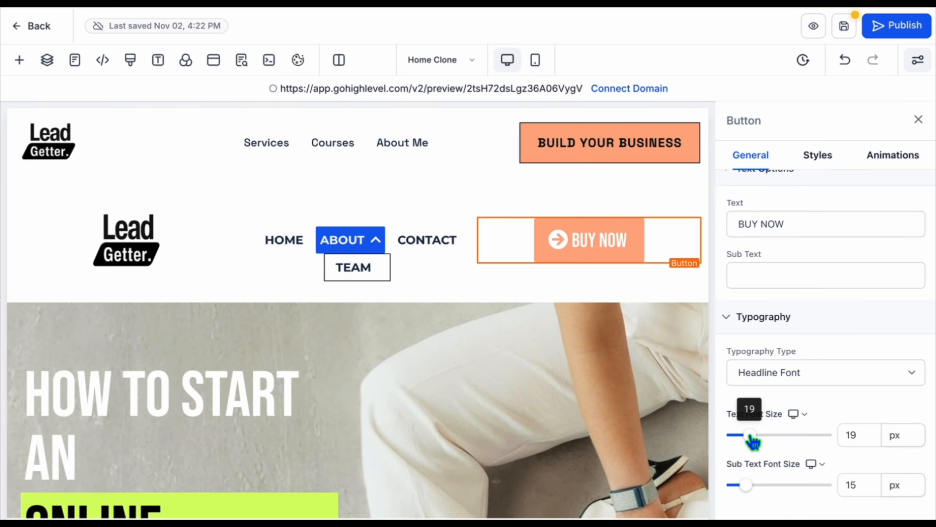
# Set the BUY NOW button's text font size to 22 px and make its solid full border black
pyautogui.moveTo(751, 436); pyautogui.dragTo(753, 436)
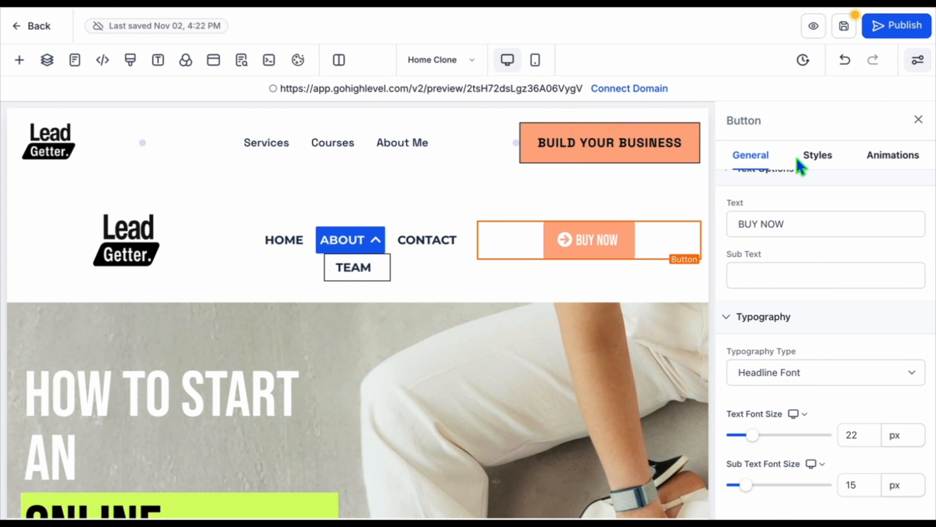
pyautogui.click(822, 158)
pyautogui.scroll(-5, 828, 356)
pyautogui.scroll(-3, 827, 356)
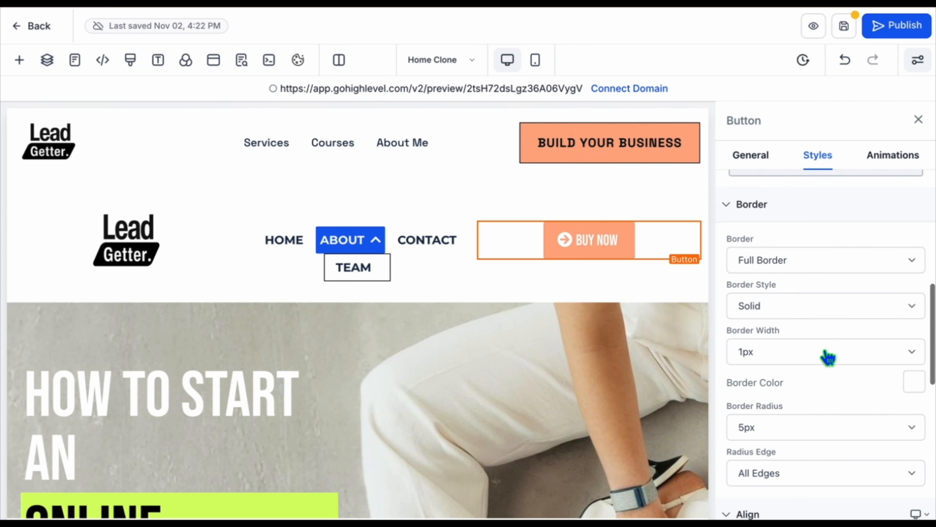
pyautogui.click(763, 306)
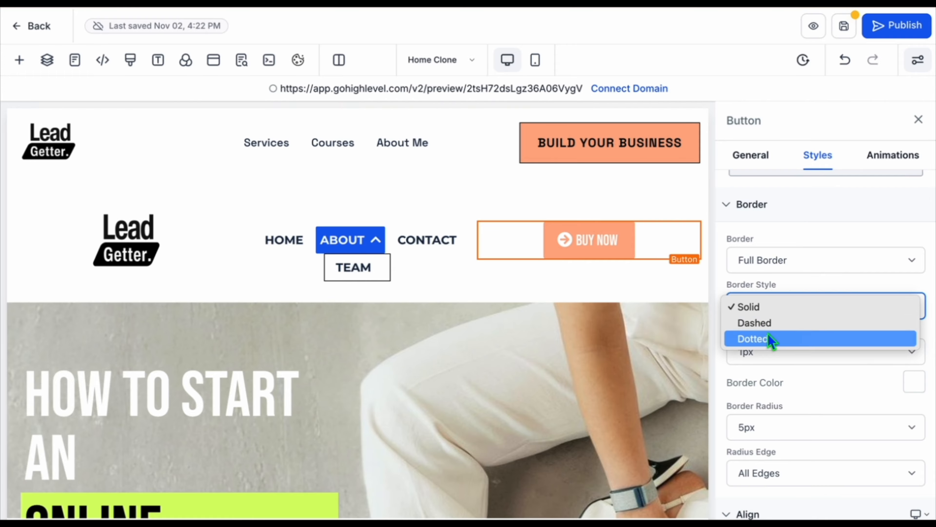
pyautogui.click(772, 311)
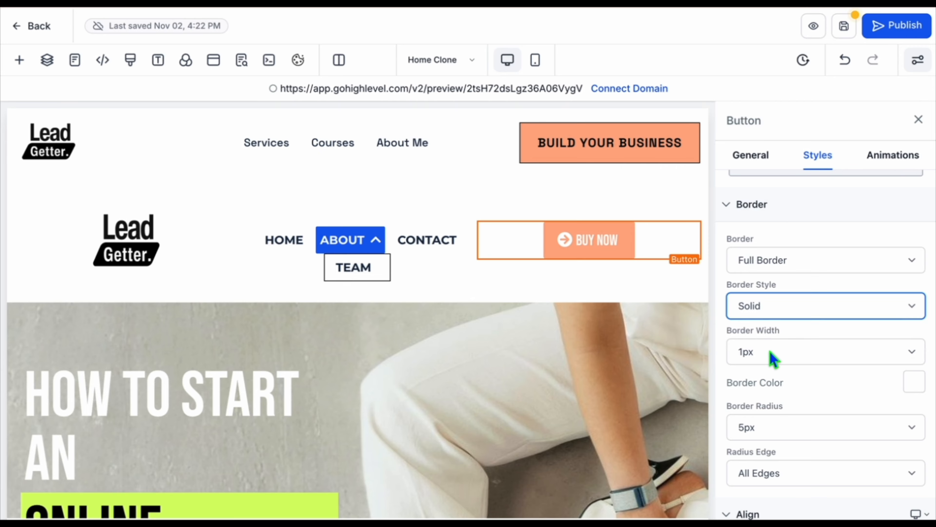
pyautogui.click(914, 383)
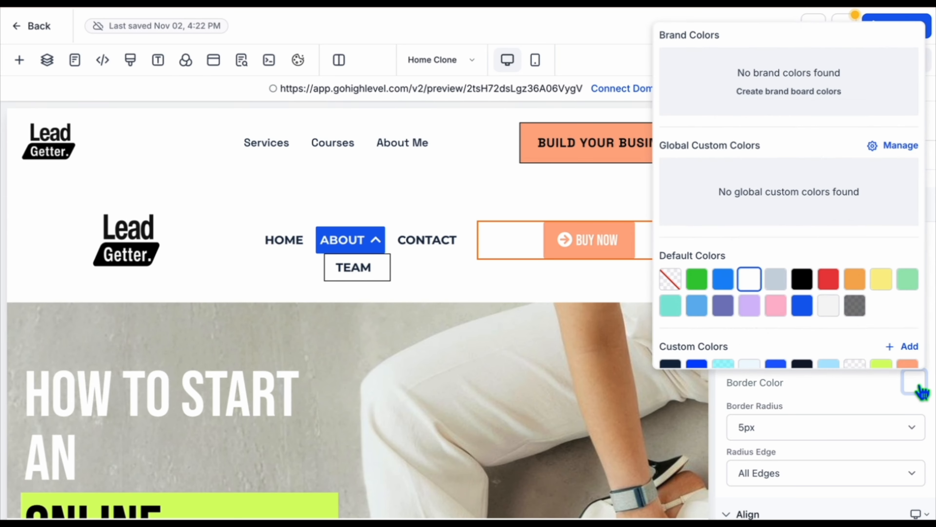
pyautogui.click(802, 279)
pyautogui.click(832, 405)
pyautogui.scroll(-1, 831, 406)
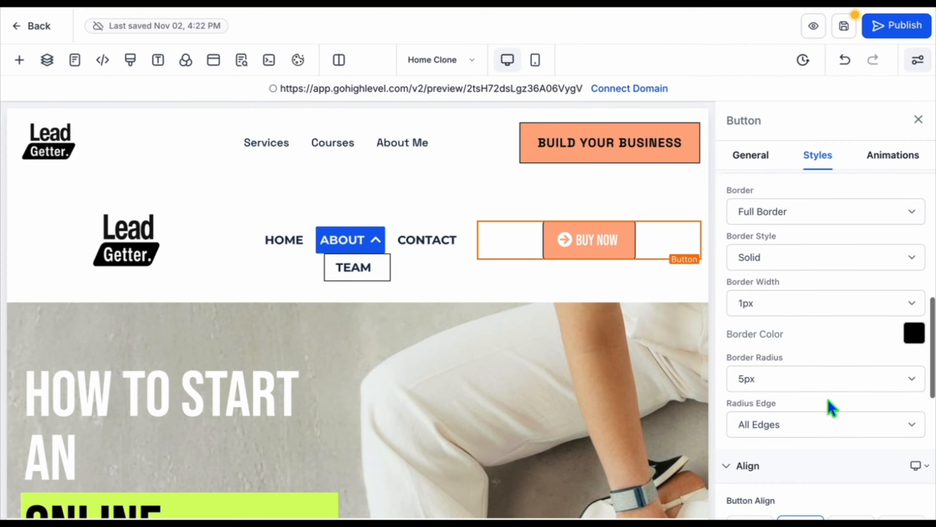
# Set the BUY NOW button's border radius to 0px
pyautogui.click(638, 284)
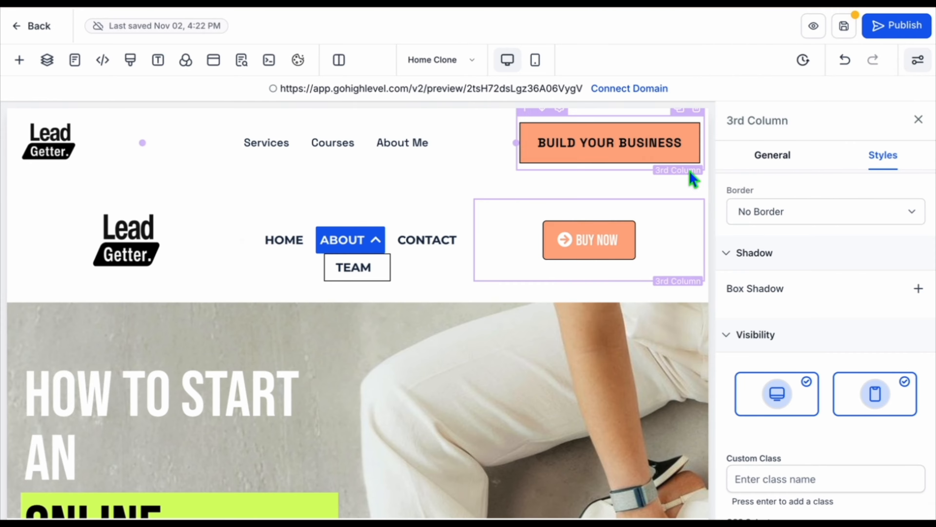
pyautogui.click(626, 246)
pyautogui.scroll(-2, 792, 341)
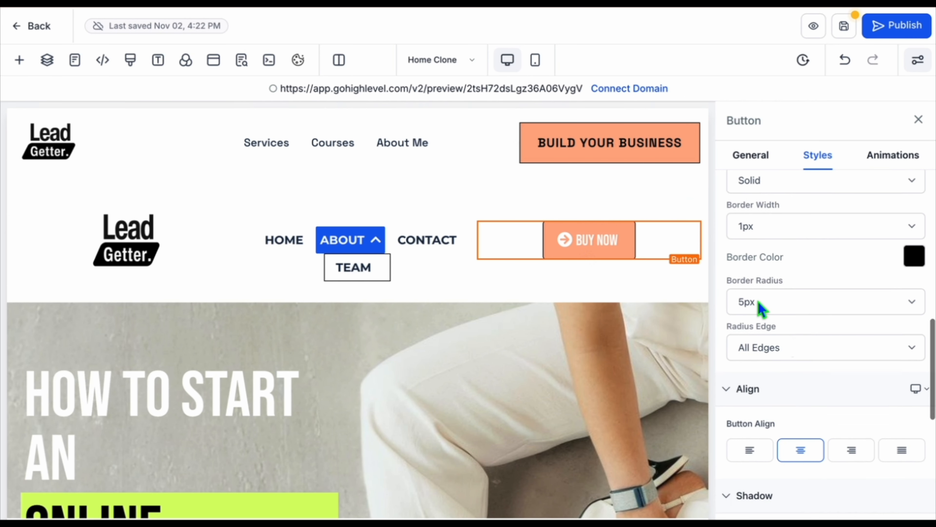
pyautogui.click(764, 300)
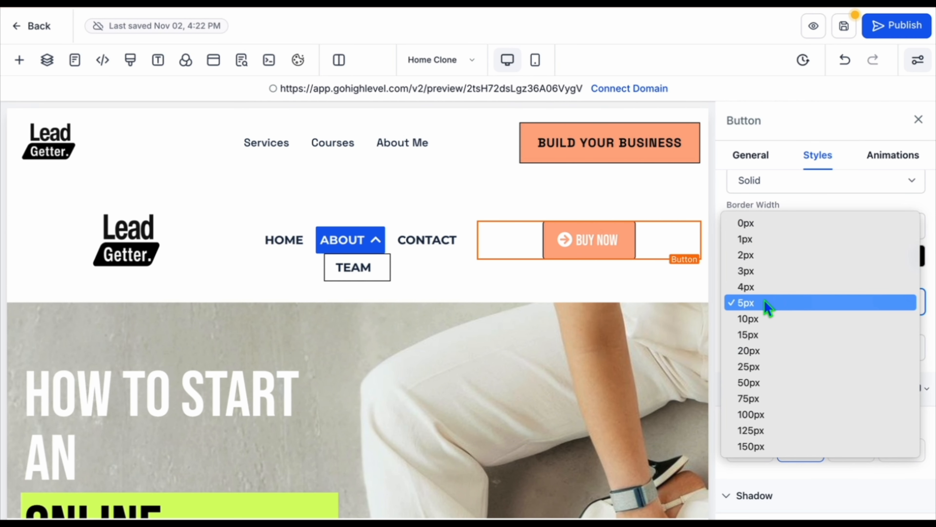
pyautogui.click(760, 225)
# Add an outer box shadow to the BUY NOW button with 2 px X and Y offsets, 6 px blur and a lighter gray color
pyautogui.scroll(-6, 790, 393)
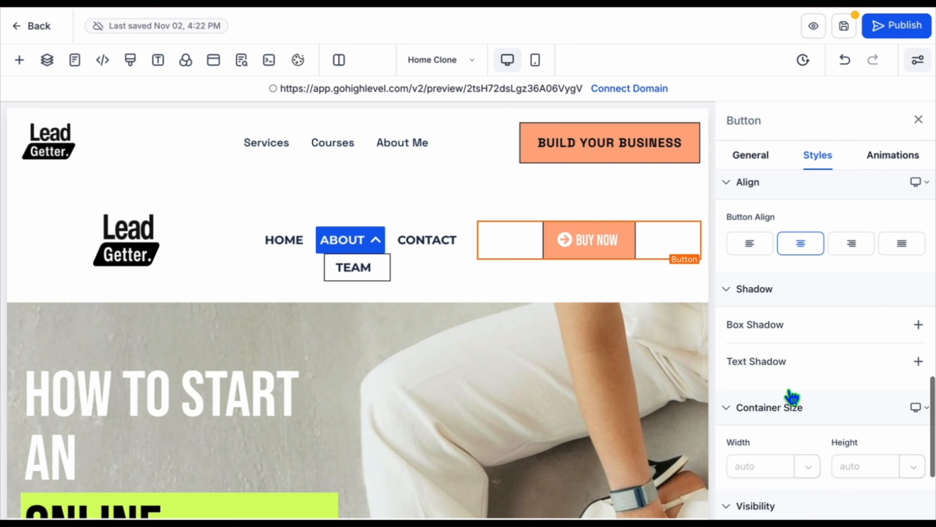
pyautogui.click(918, 313)
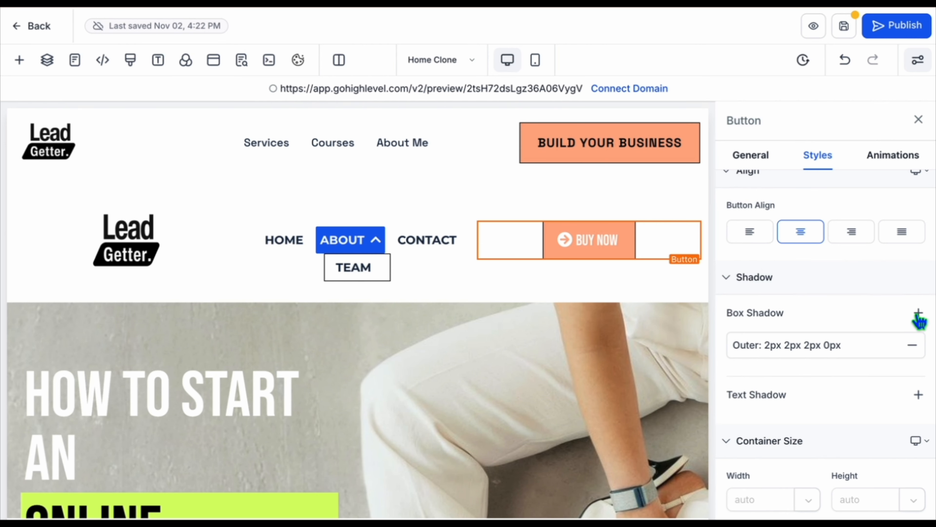
pyautogui.click(831, 346)
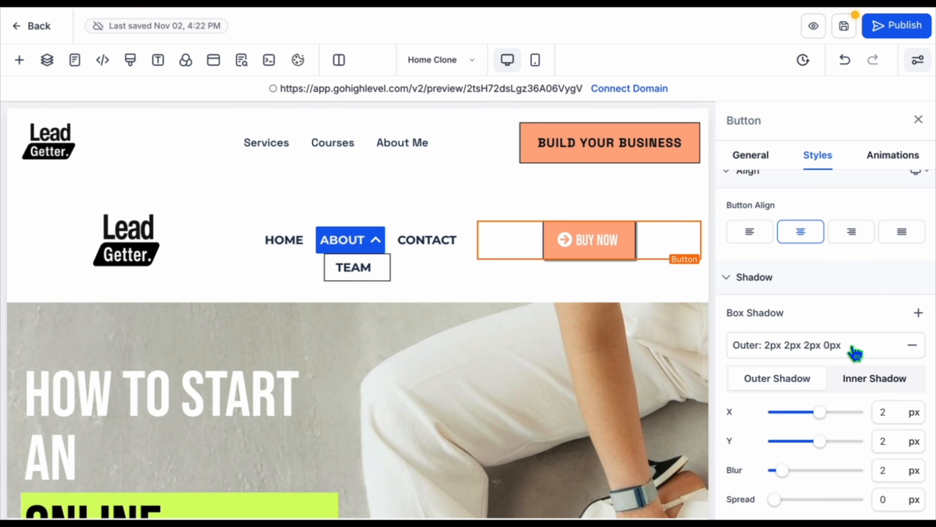
pyautogui.scroll(-2, 829, 369)
pyautogui.moveTo(820, 387); pyautogui.dragTo(821, 387)
pyautogui.moveTo(787, 424); pyautogui.dragTo(799, 420)
pyautogui.click(742, 498)
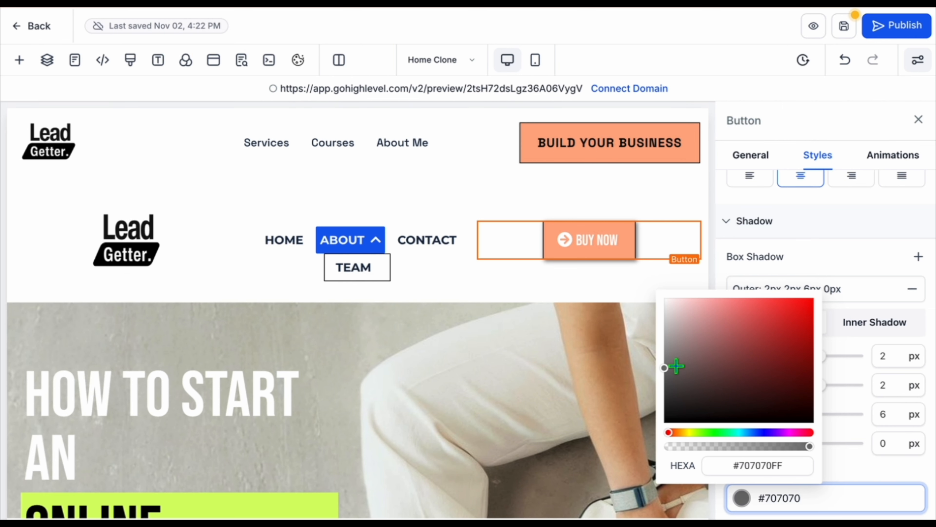
pyautogui.moveTo(669, 368); pyautogui.dragTo(660, 341)
pyautogui.click(876, 476)
# Give the BUY NOW button a Fade In entrance animation and browse the other entrance effects
pyautogui.click(898, 159)
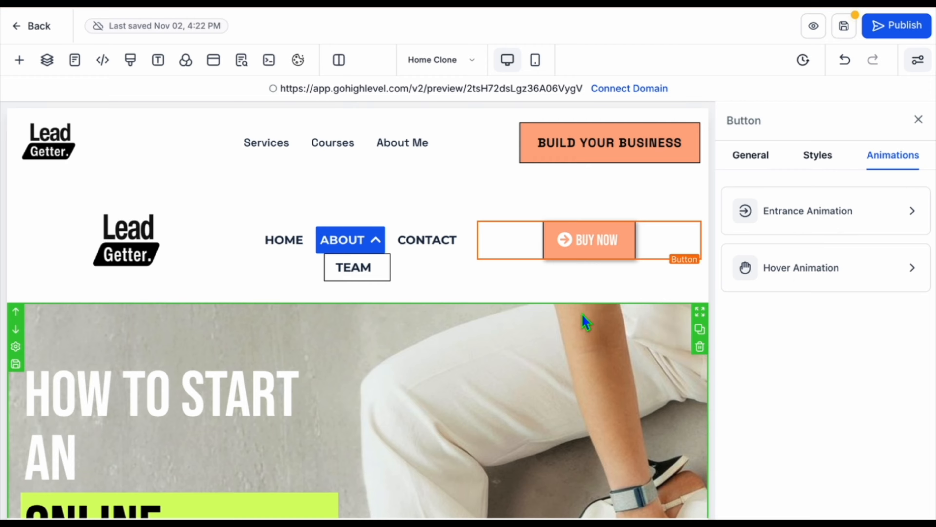
pyautogui.click(798, 216)
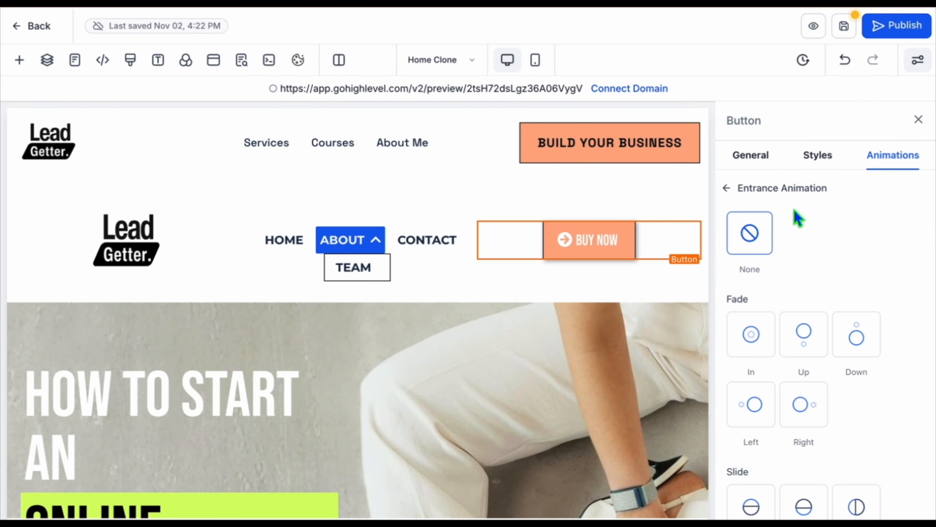
pyautogui.click(750, 334)
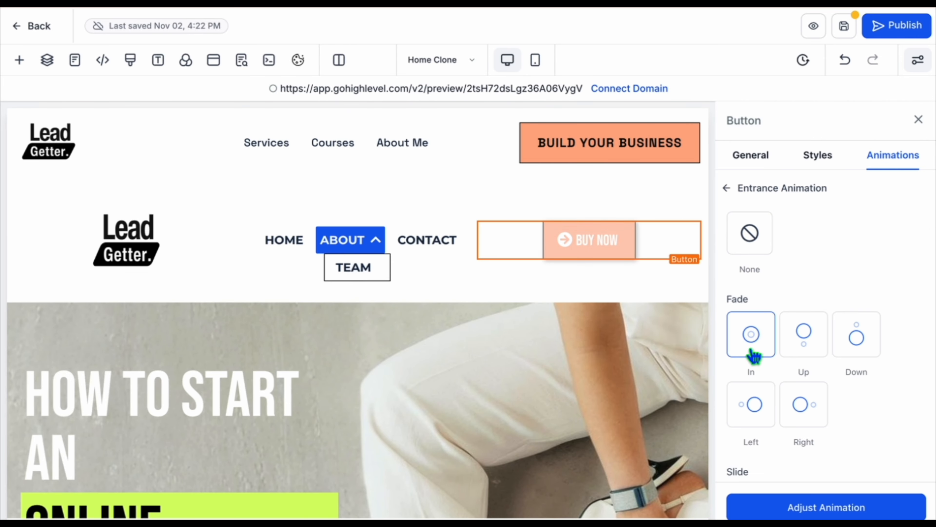
pyautogui.click(791, 347)
pyautogui.scroll(-6, 789, 347)
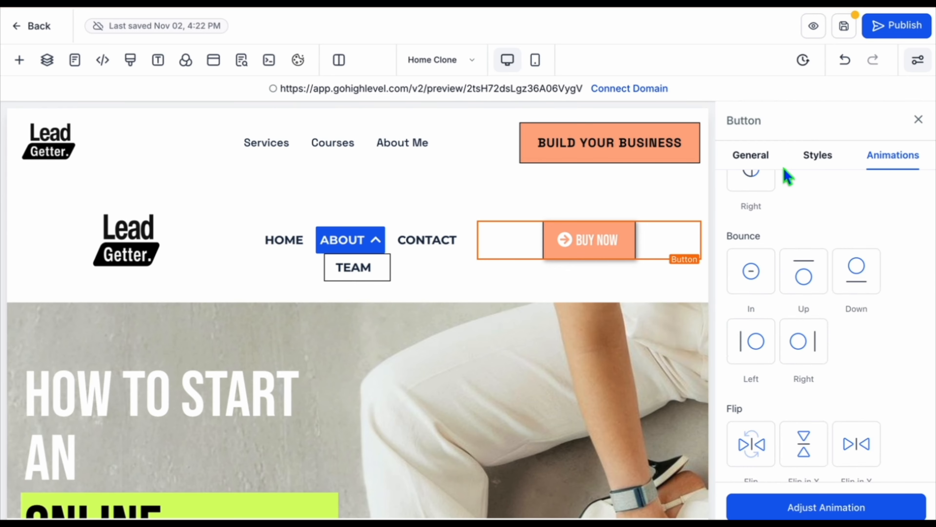
pyautogui.scroll(6, 773, 383)
pyautogui.click(737, 186)
# Try the Elevate hover animation on the BUY NOW button and set it to Wobble instead
pyautogui.click(795, 273)
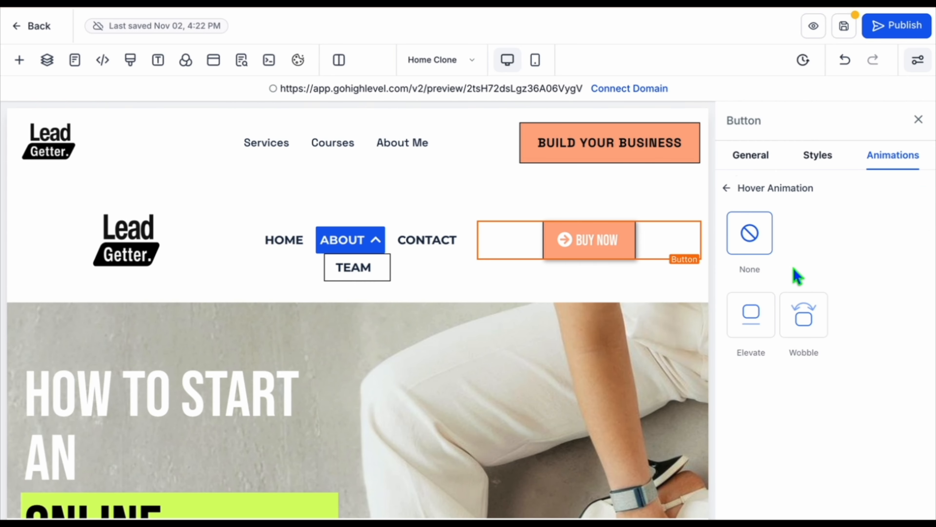
pyautogui.click(752, 317)
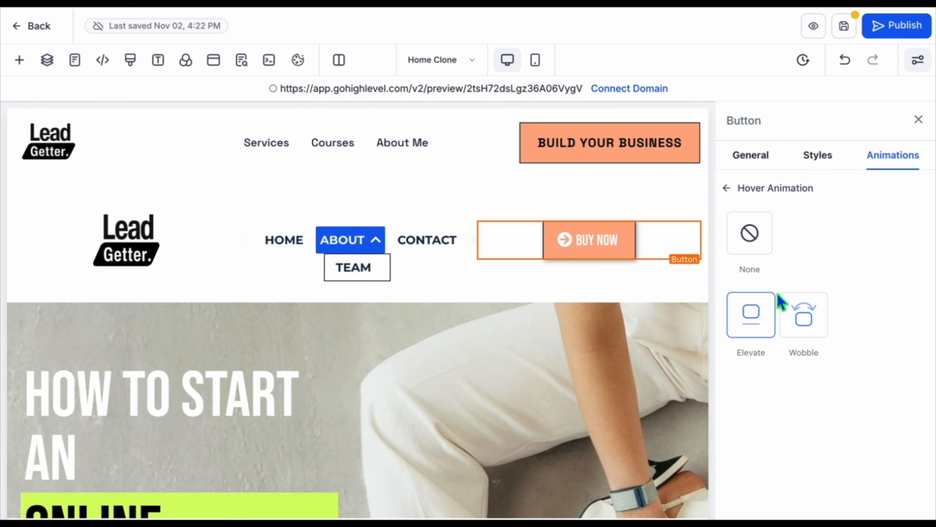
pyautogui.click(803, 315)
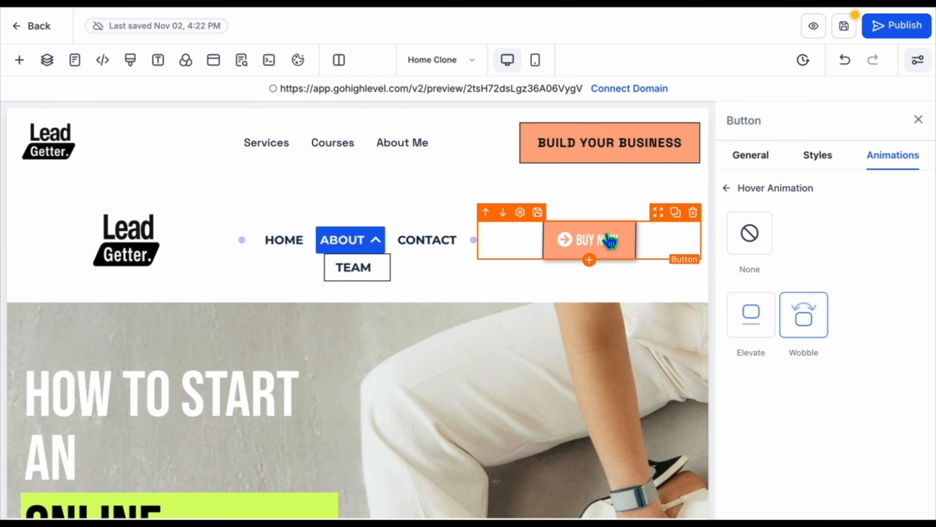
# Set the top and bottom padding of the section holding the new header to 0 px
pyautogui.click(508, 291)
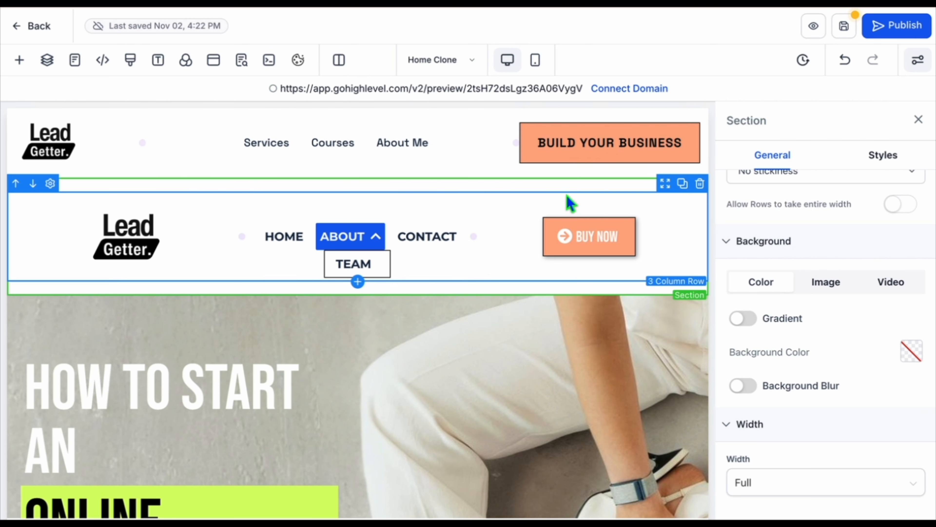
pyautogui.scroll(3, 836, 272)
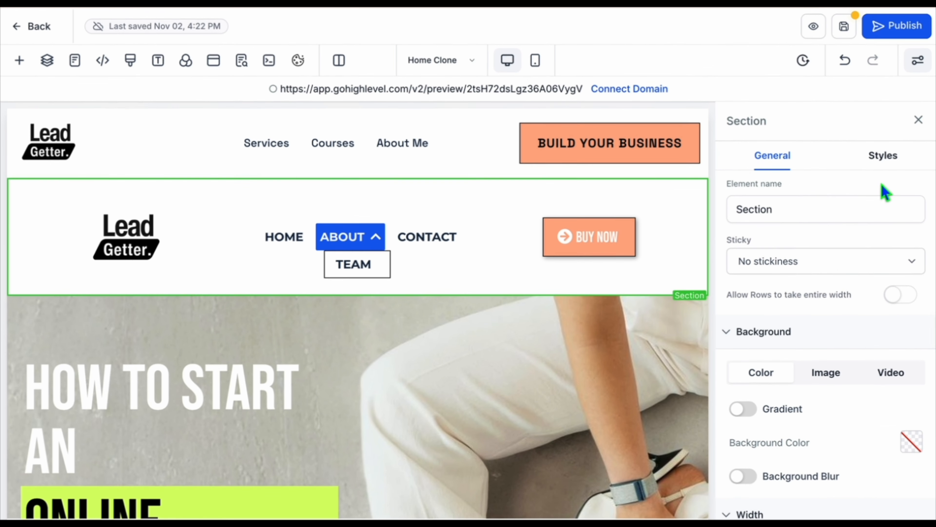
pyautogui.click(890, 162)
pyautogui.click(821, 247)
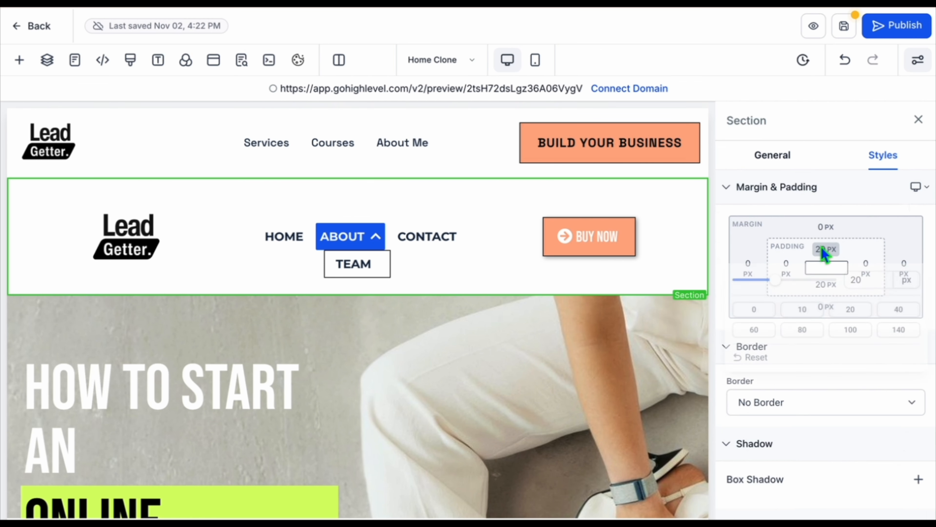
pyautogui.click(753, 314)
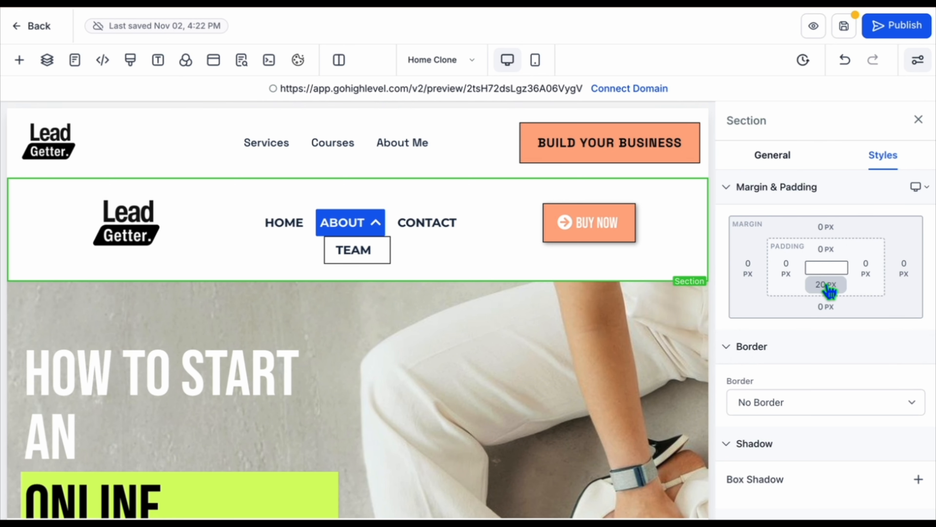
pyautogui.click(827, 286)
pyautogui.click(747, 350)
# Check the margin and padding of the header's third, second and first columns and of its three-column row
pyautogui.click(621, 200)
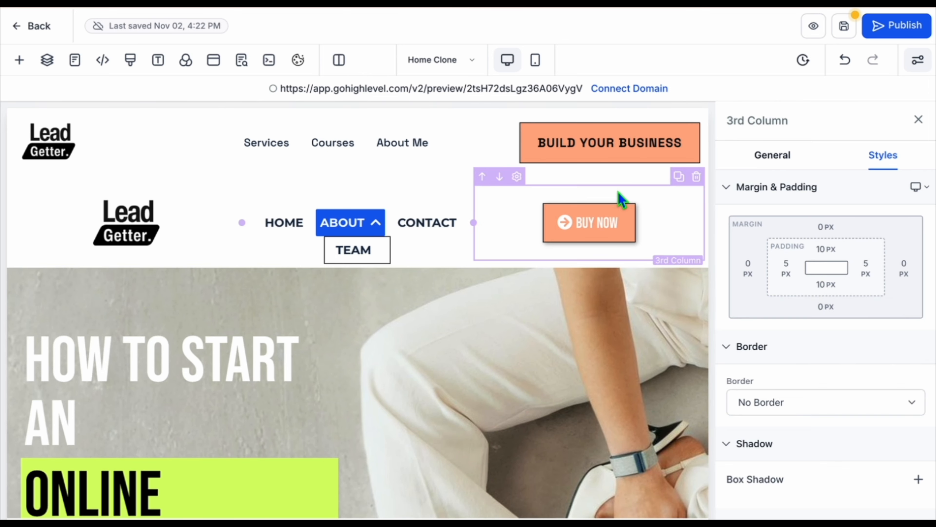
pyautogui.click(445, 200)
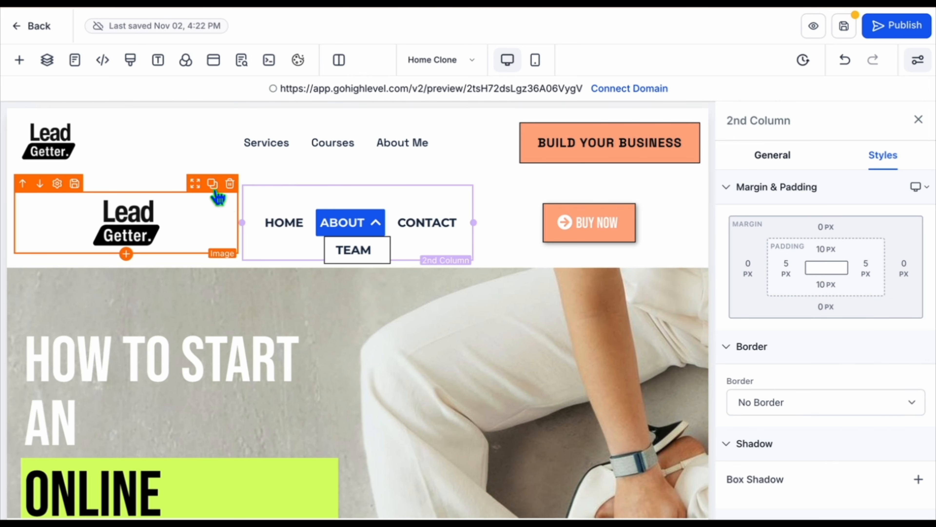
pyautogui.click(168, 196)
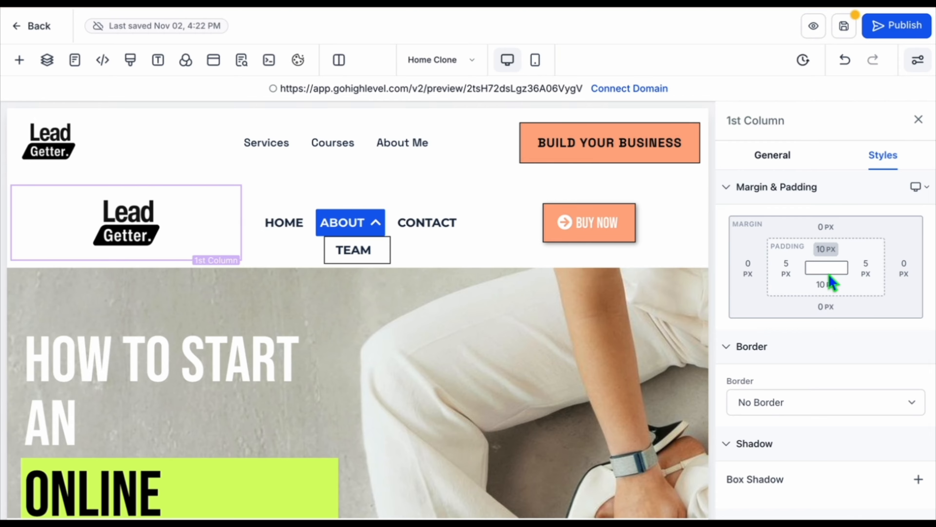
pyautogui.click(497, 264)
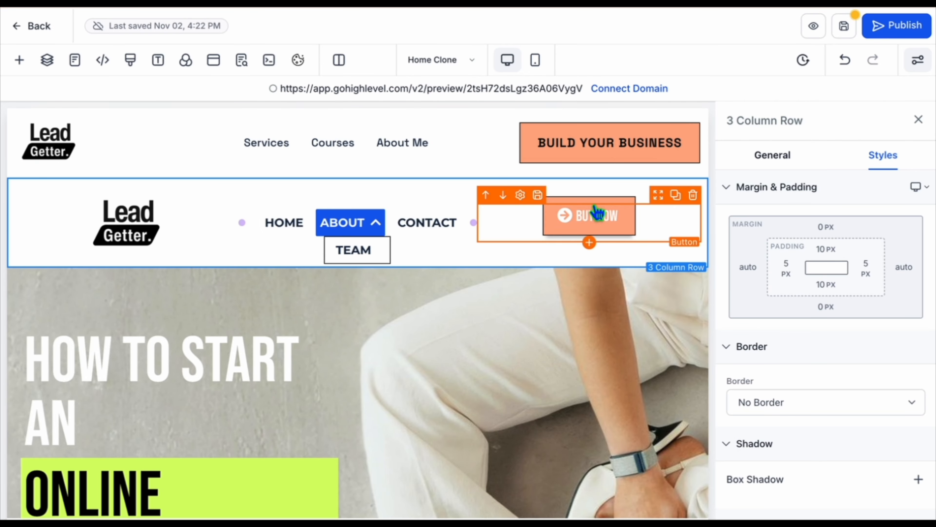
# Replace the hero section's background image with a linear color gradient
pyautogui.scroll(-5, 548, 199)
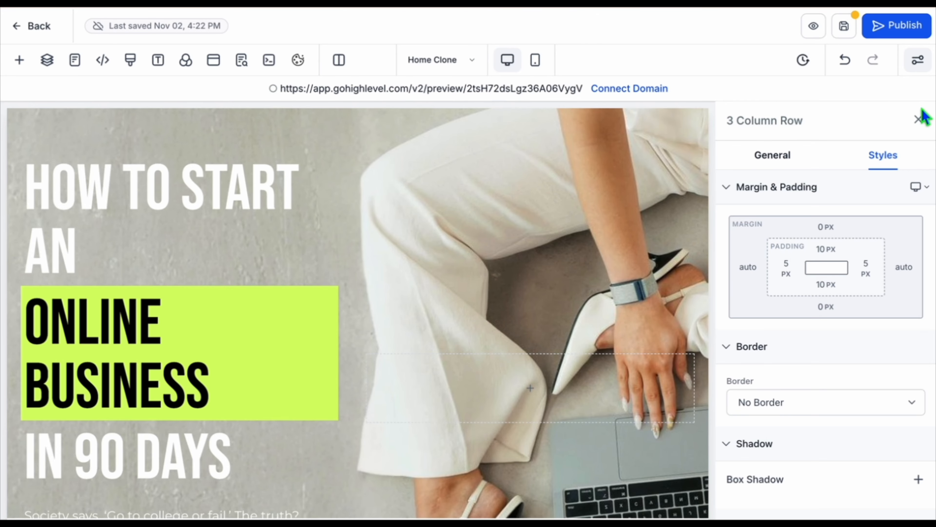
pyautogui.click(918, 119)
pyautogui.scroll(2, 737, 209)
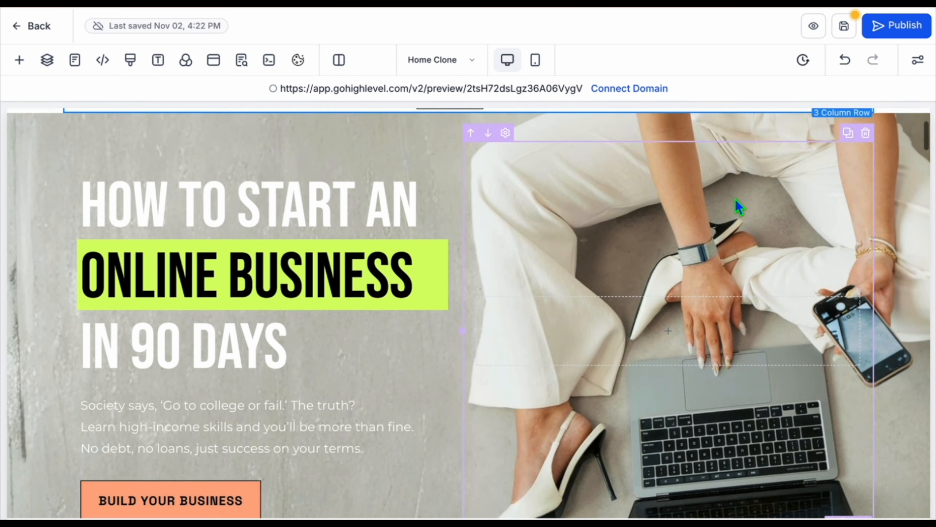
pyautogui.click(691, 152)
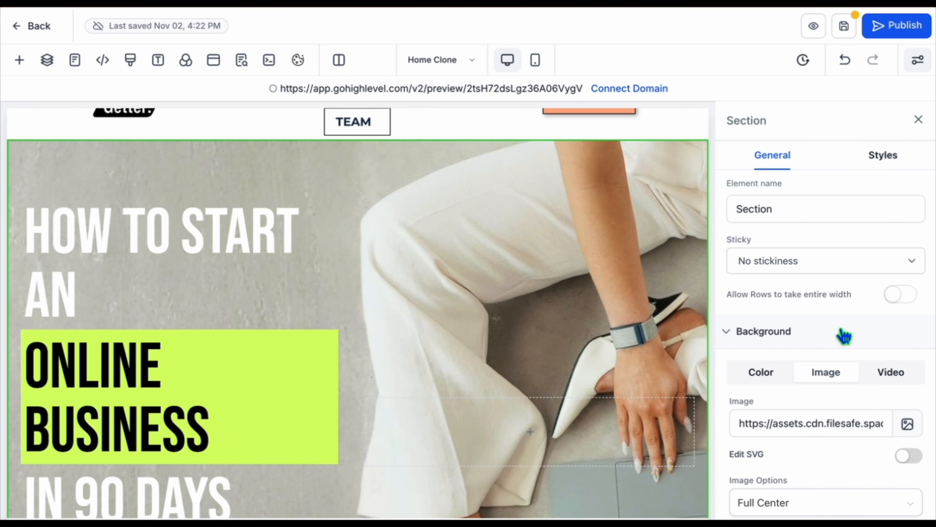
pyautogui.scroll(-2, 844, 335)
pyautogui.click(765, 291)
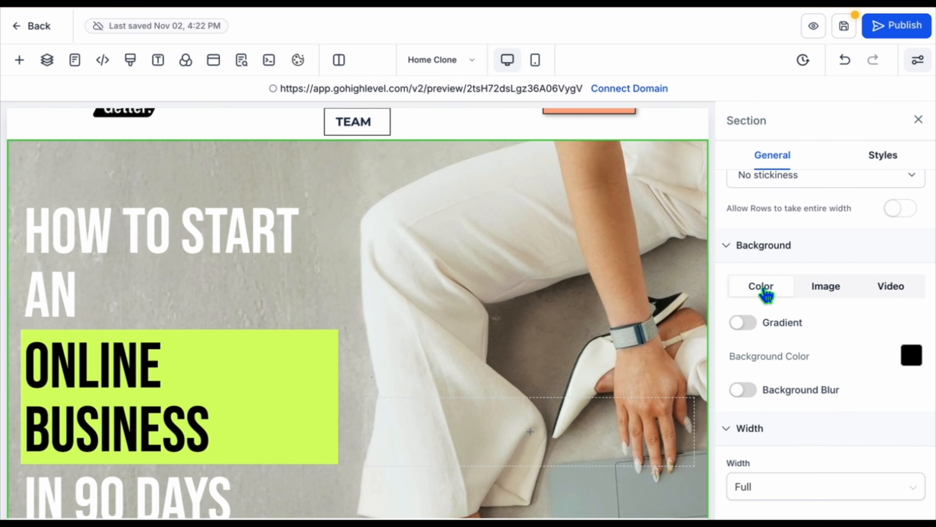
pyautogui.click(743, 322)
# Set the angle of the hero section's background gradient to 167
pyautogui.scroll(-4, 637, 345)
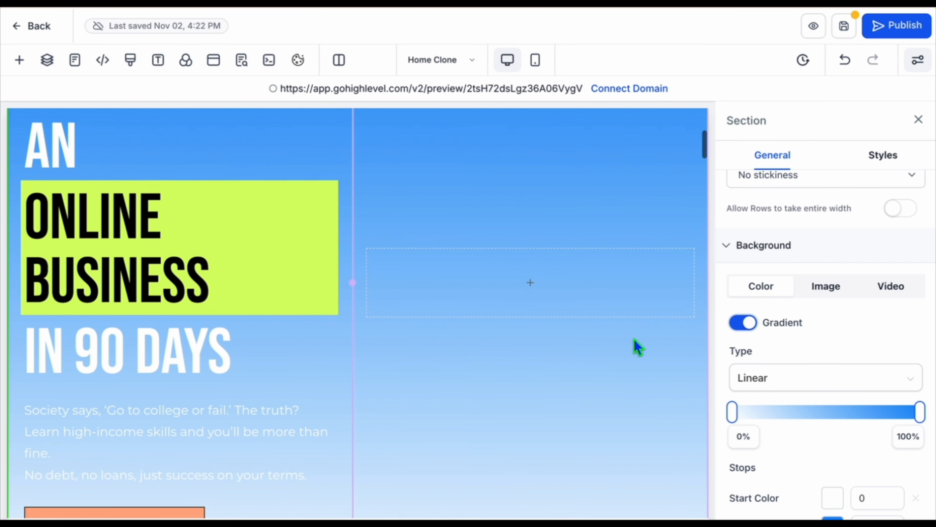
pyautogui.scroll(3, 637, 344)
pyautogui.scroll(-3, 829, 369)
pyautogui.scroll(-1, 833, 435)
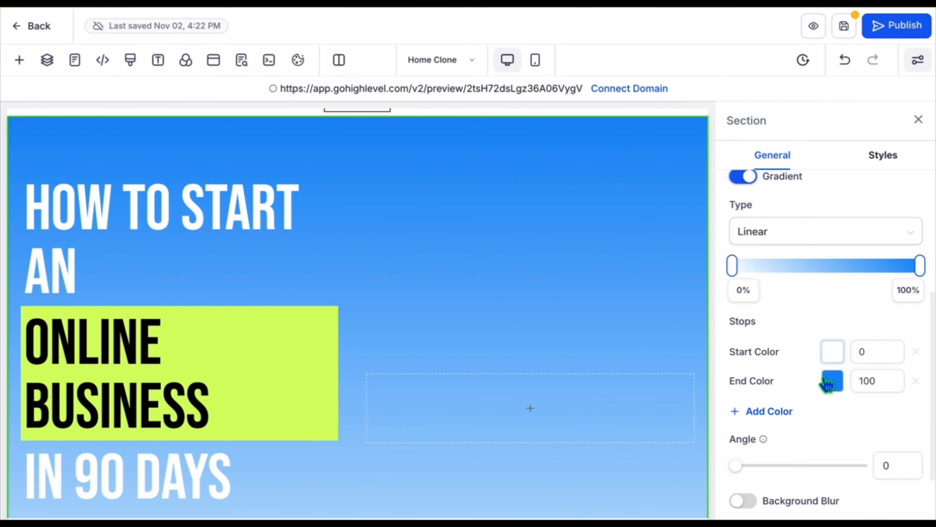
pyautogui.scroll(-2, 828, 385)
pyautogui.moveTo(737, 382); pyautogui.dragTo(795, 384)
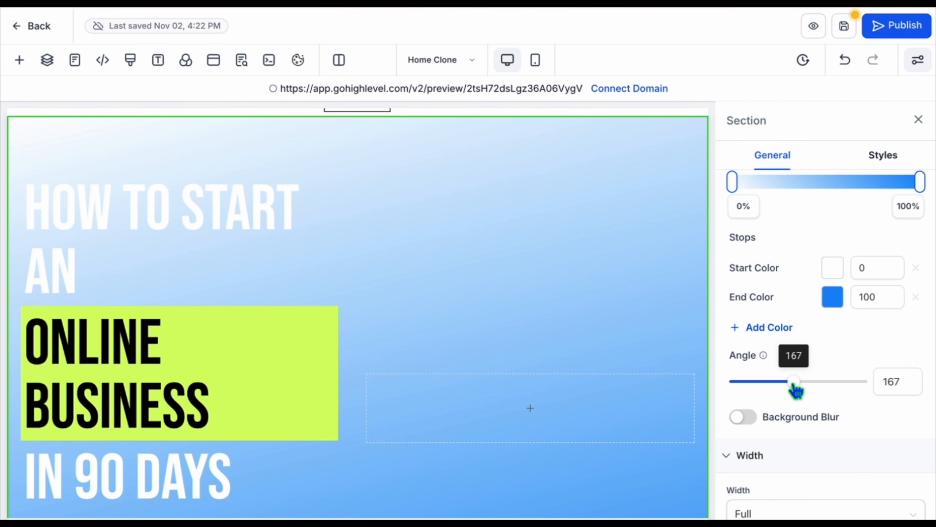
# Set the hero section's background to the stored image of a woodworker in an apron using a sander
pyautogui.scroll(5, 811, 350)
pyautogui.click(829, 284)
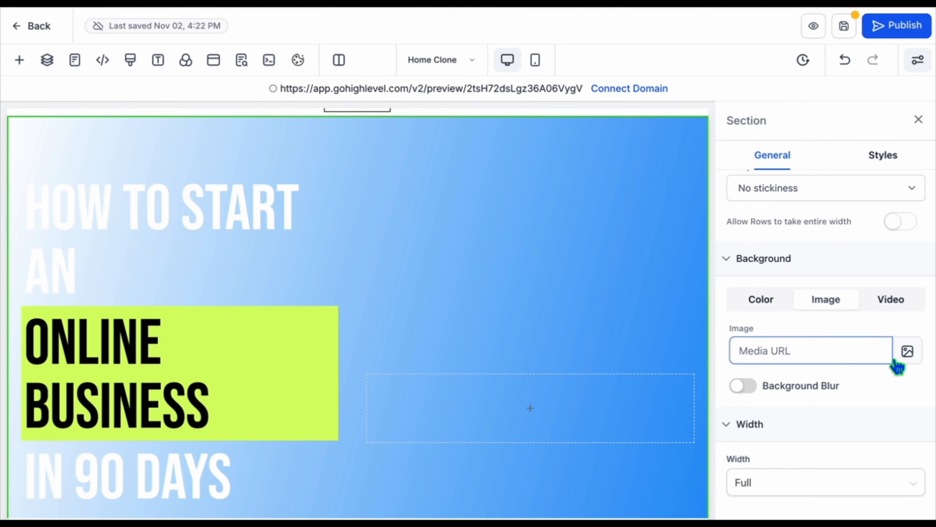
pyautogui.click(904, 351)
pyautogui.scroll(-1, 634, 320)
pyautogui.scroll(1, 637, 321)
pyautogui.click(313, 444)
pyautogui.click(314, 445)
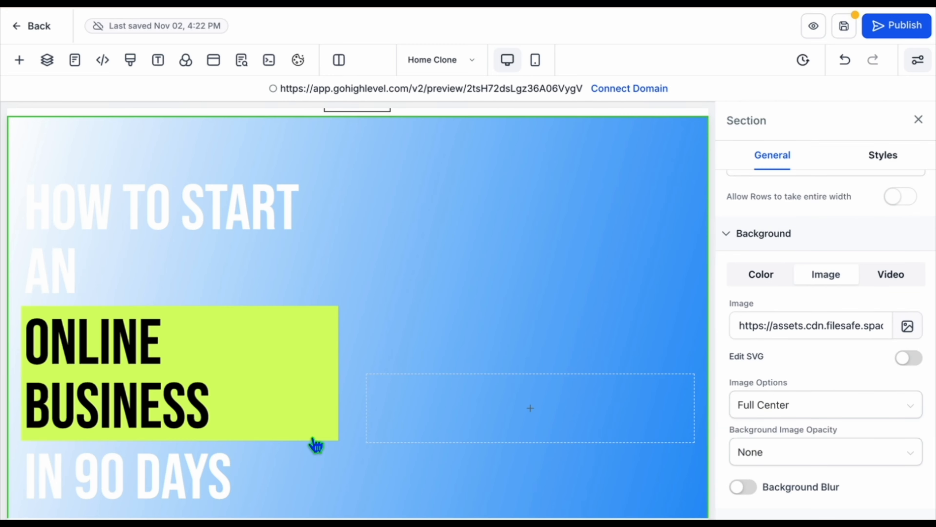
pyautogui.scroll(-3, 785, 284)
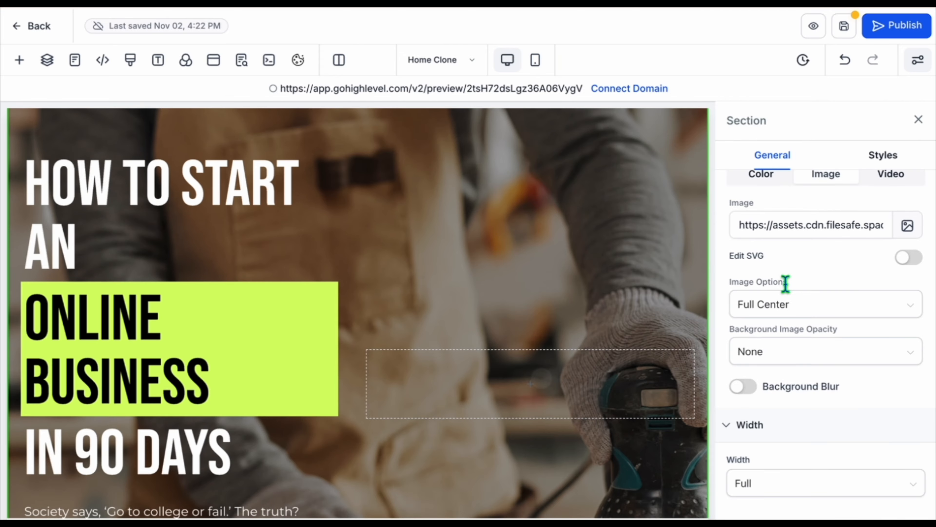
# Set the hero background's image option to Full Center (Parallax) and check the effect while moving through the page
pyautogui.click(796, 306)
pyautogui.click(796, 334)
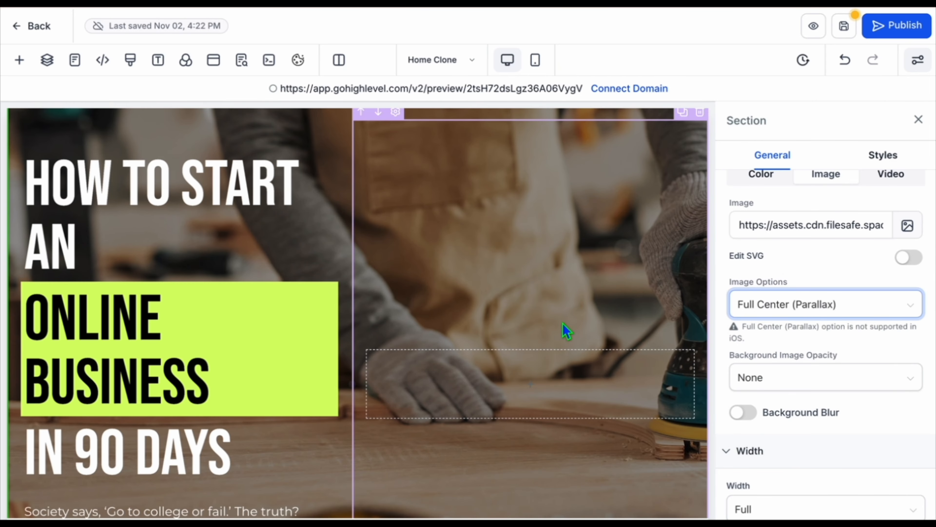
pyautogui.scroll(3, 535, 325)
pyautogui.scroll(-5, 535, 325)
pyautogui.scroll(6, 535, 324)
pyautogui.scroll(-8, 535, 324)
pyautogui.scroll(6, 535, 325)
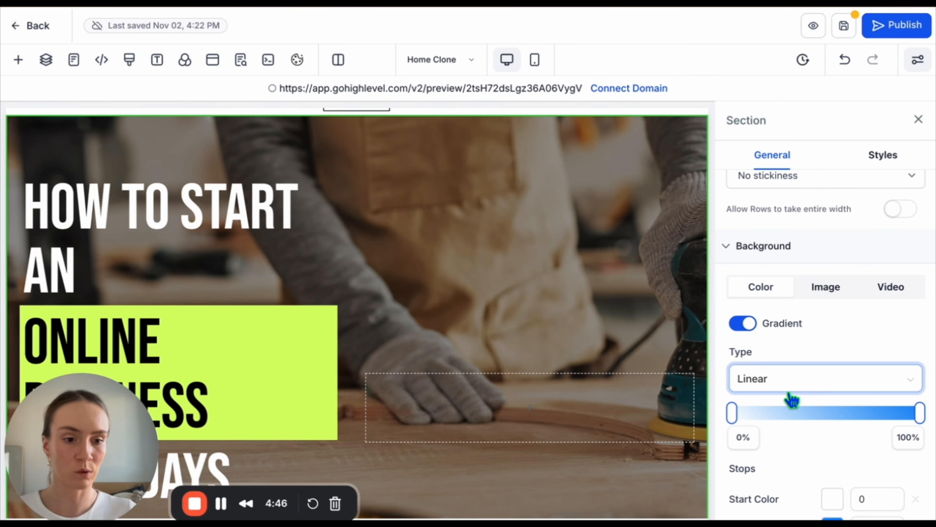
# Turn off the hero section's background gradient and look through the background color choices
pyautogui.click(745, 324)
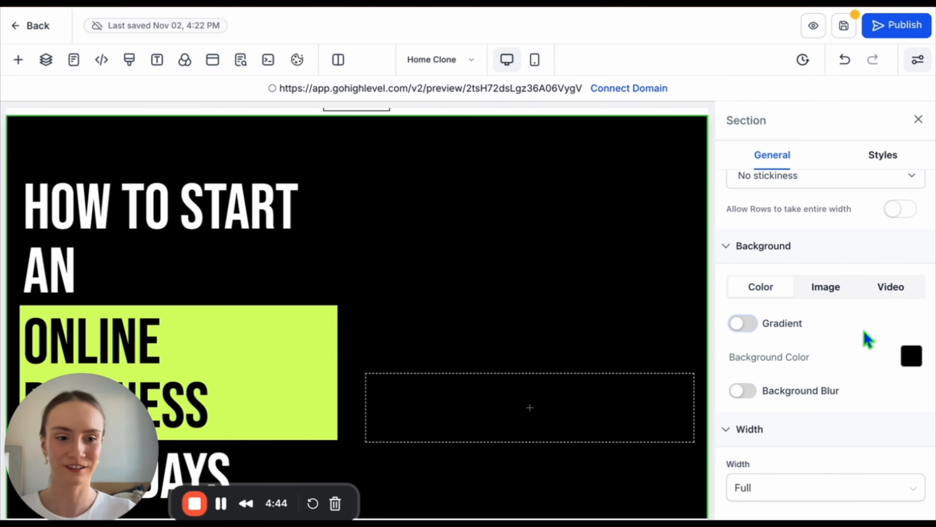
pyautogui.click(910, 360)
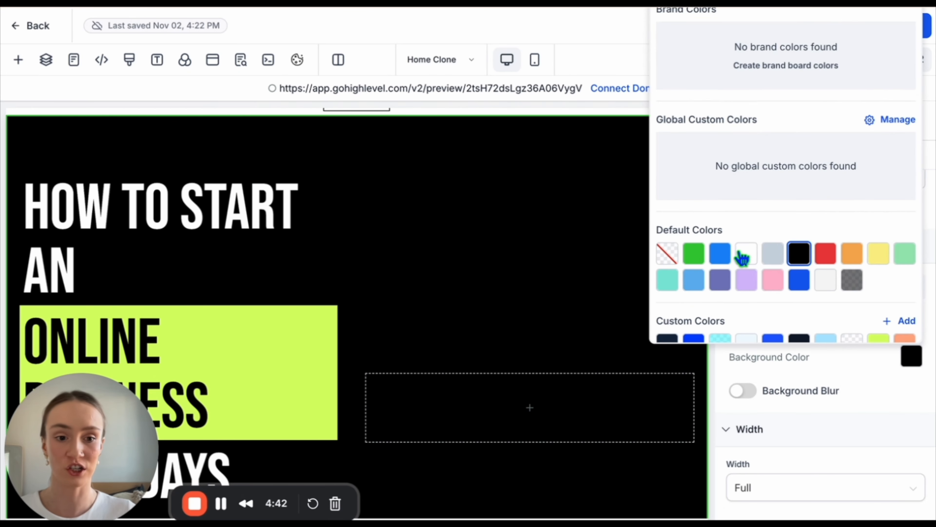
pyautogui.click(844, 370)
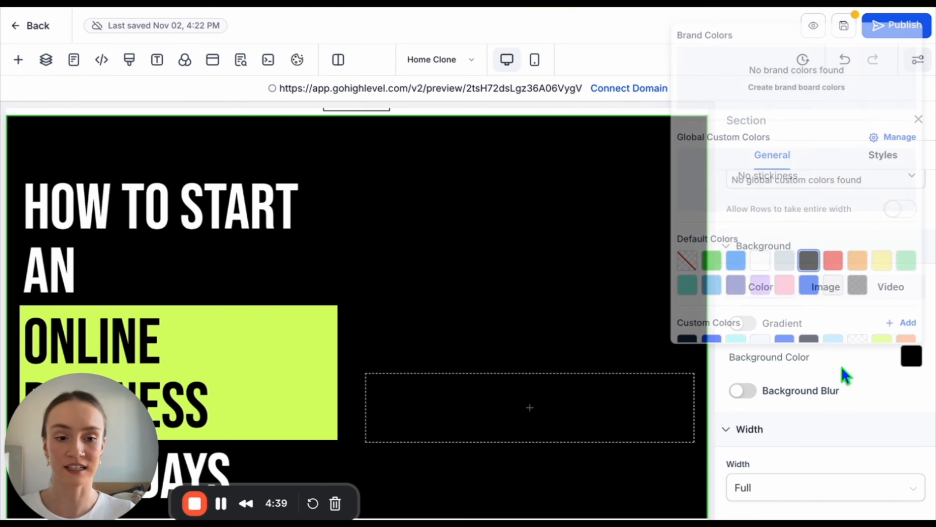
# Set the hero section's background to the stored jigsaw image 4.svg
pyautogui.click(826, 286)
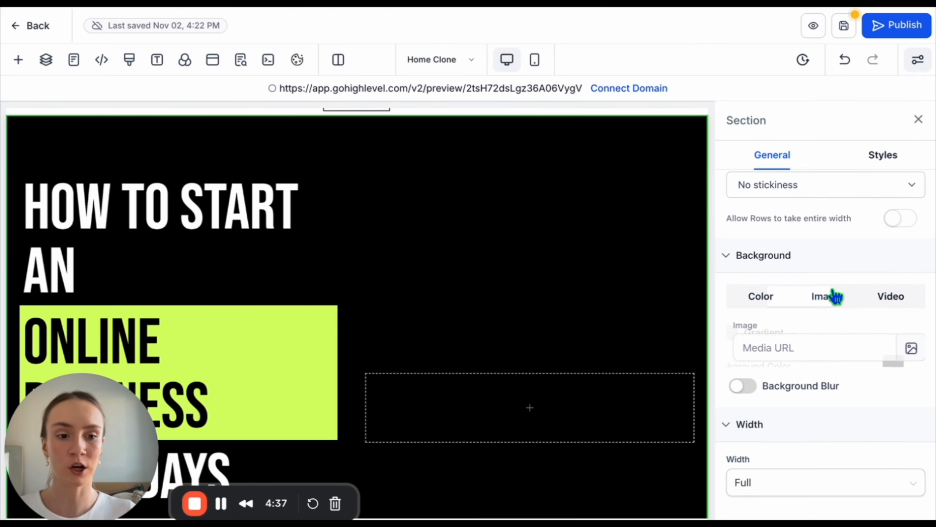
pyautogui.click(904, 359)
pyautogui.scroll(-15, 600, 389)
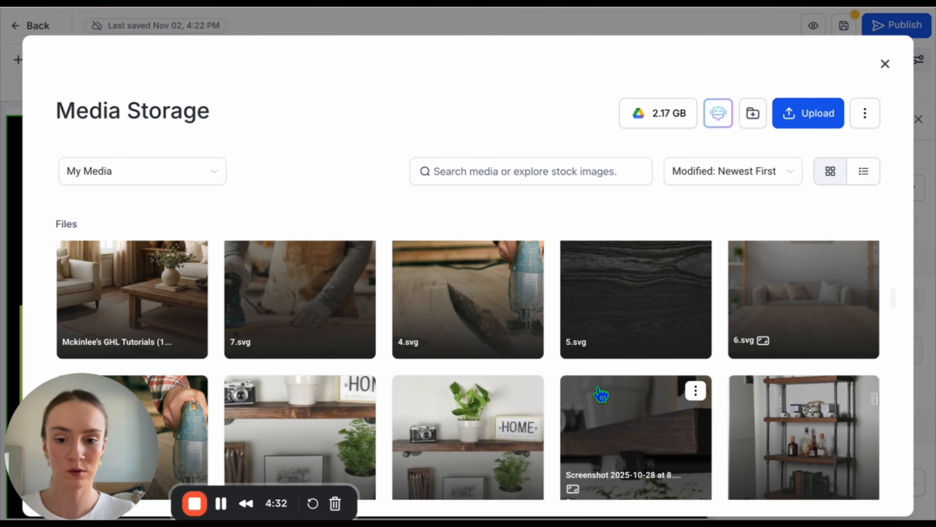
pyautogui.scroll(-1, 599, 391)
pyautogui.click(499, 252)
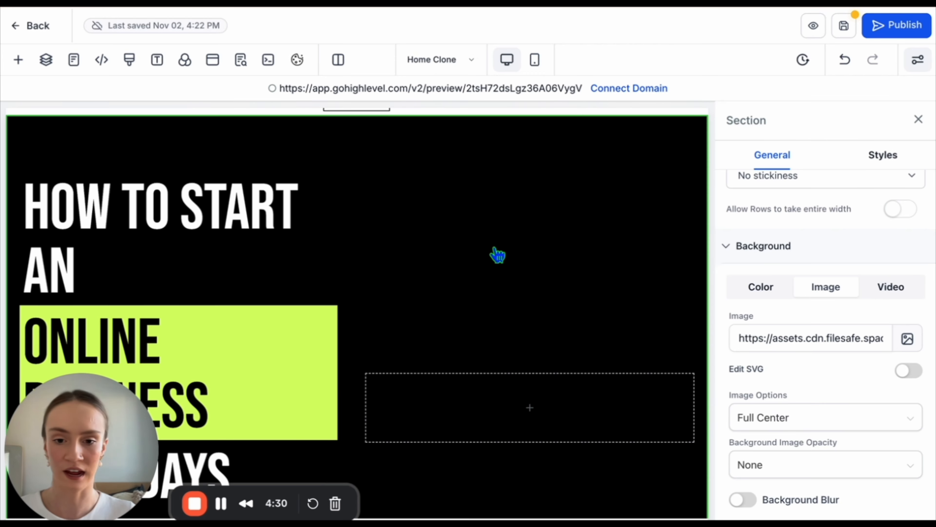
pyautogui.scroll(-6, 498, 254)
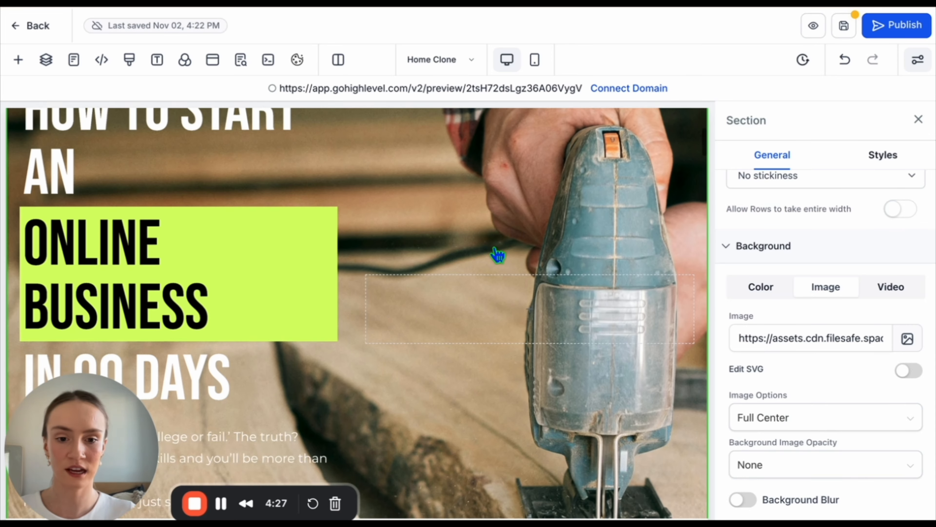
pyautogui.scroll(2, 498, 255)
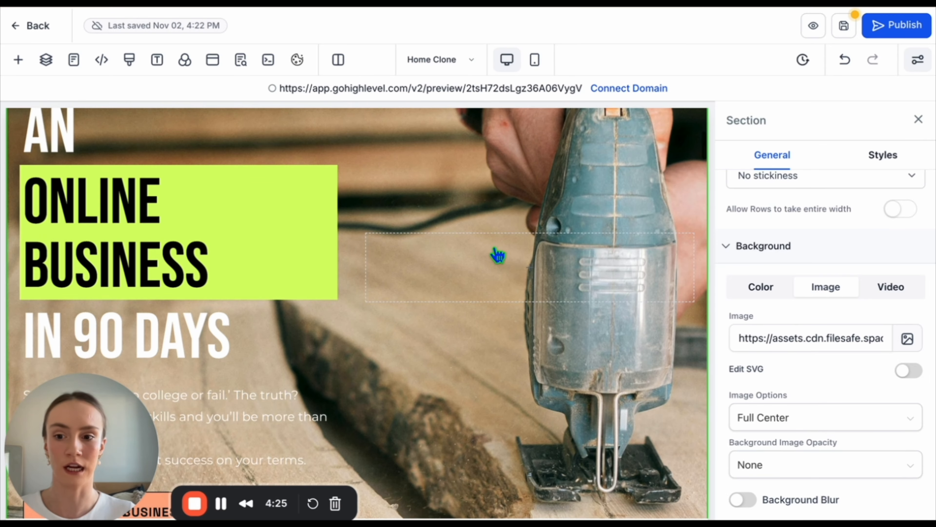
pyautogui.scroll(1, 215, 348)
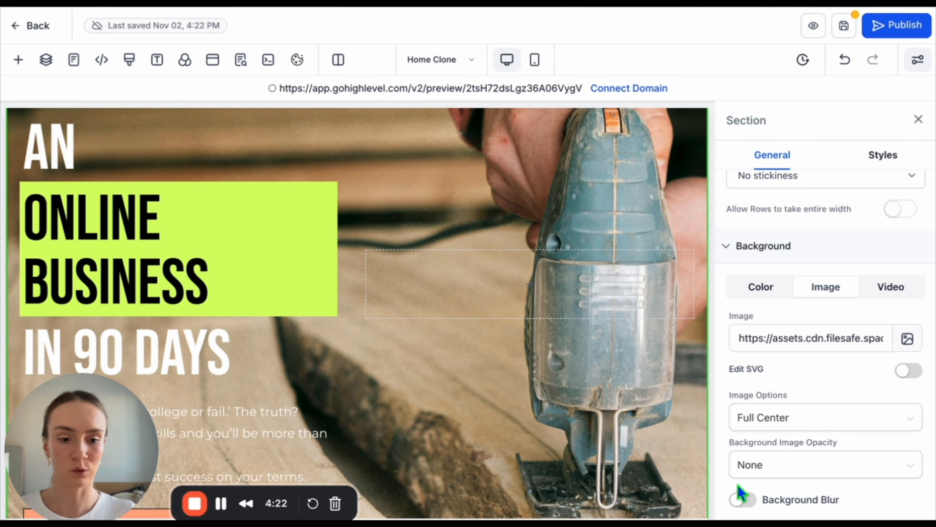
# Try the Light Fade, Half Fade and Heavy Fade opacity options on the hero's background image
pyautogui.click(797, 470)
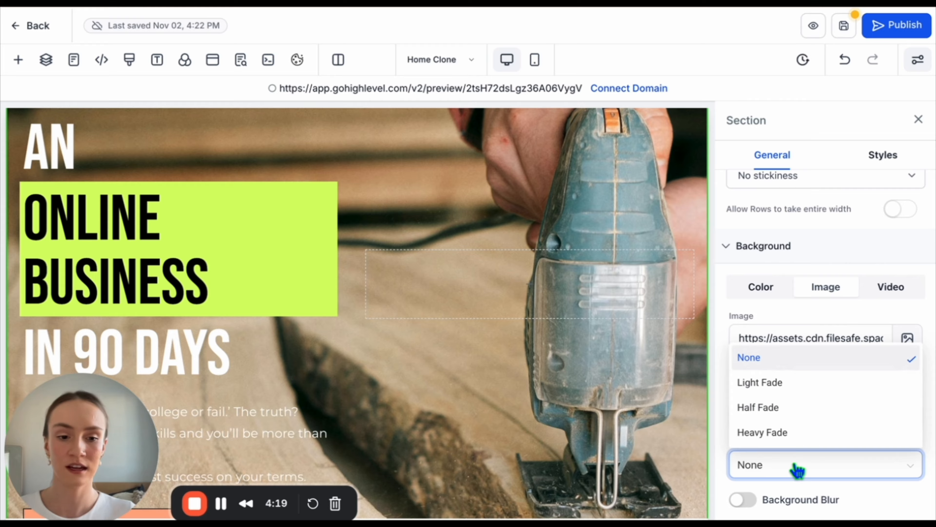
pyautogui.click(780, 387)
pyautogui.click(779, 464)
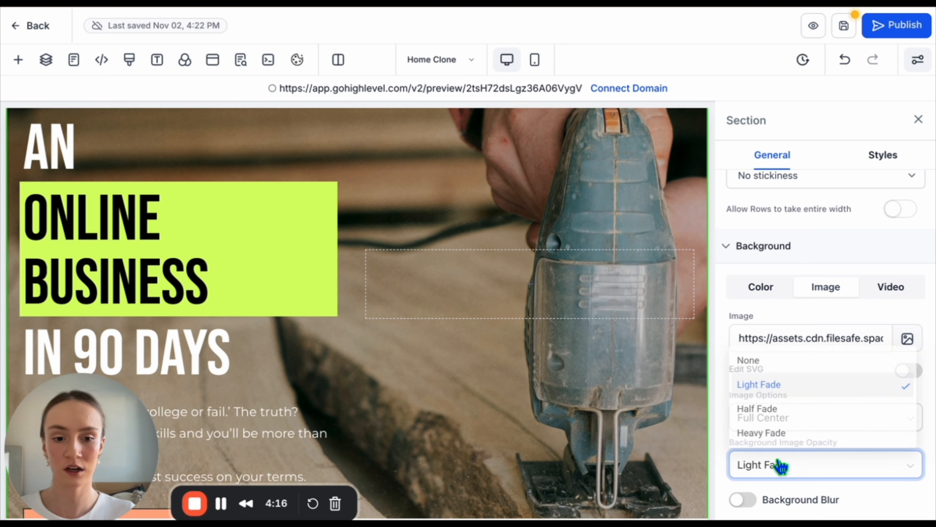
pyautogui.click(779, 408)
pyautogui.click(779, 466)
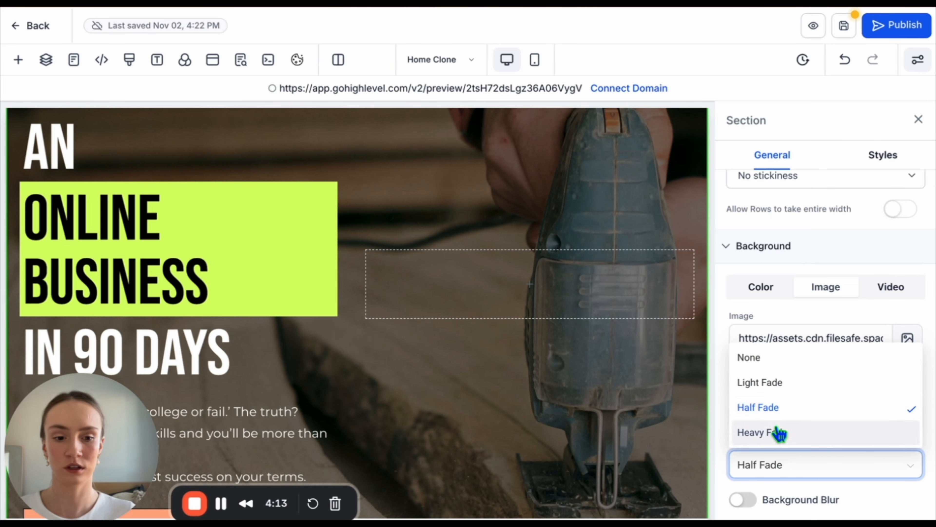
pyautogui.click(779, 432)
# Set the hero background image's opacity to Half Fade and check it behind the headline
pyautogui.click(779, 468)
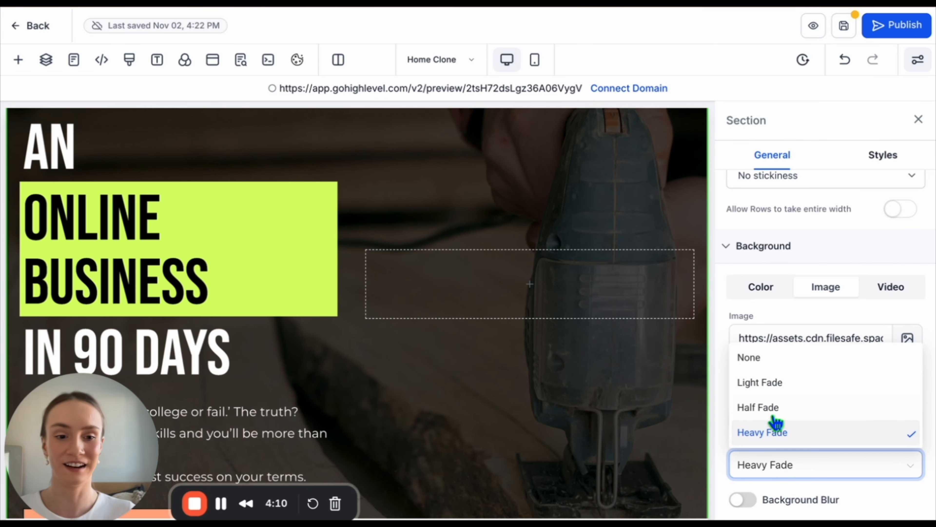
pyautogui.click(778, 409)
pyautogui.scroll(2, 599, 363)
pyautogui.scroll(-2, 599, 365)
pyautogui.scroll(1, 600, 365)
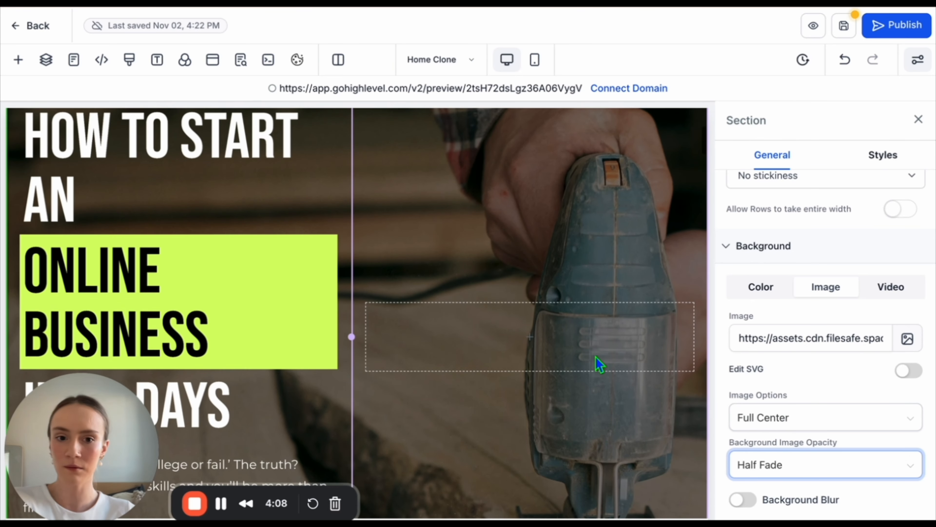
# Save the page and open its preview
pyautogui.click(841, 26)
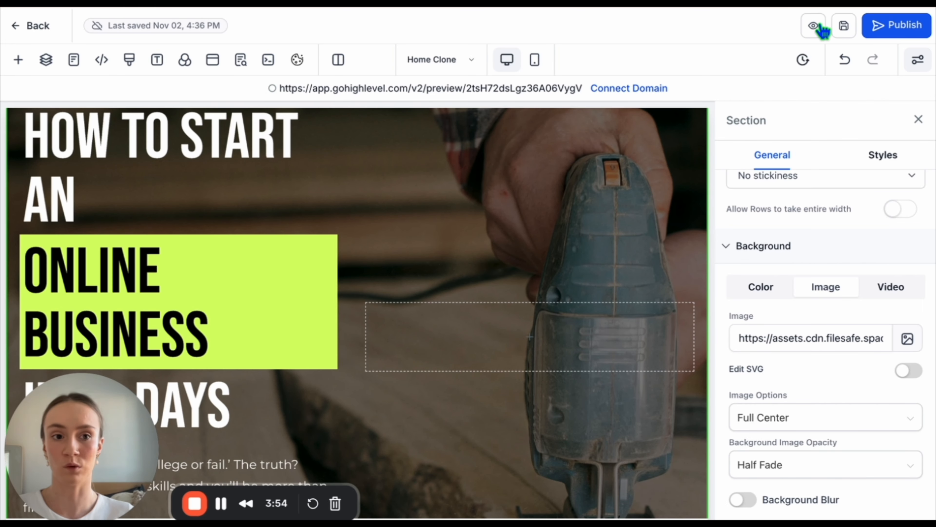
pyautogui.click(813, 26)
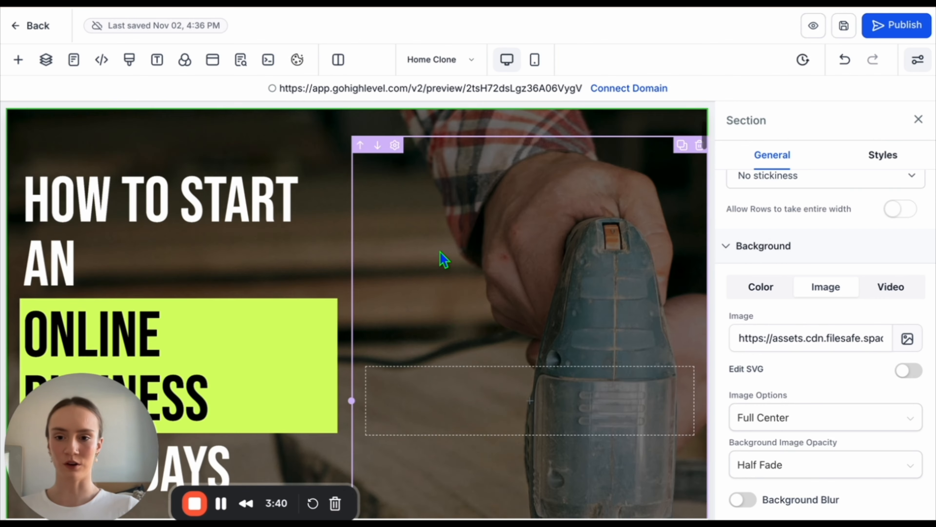
# Delete the second header's three-column row with the BUY NOW button, along with its emptied section
pyautogui.scroll(4, 439, 257)
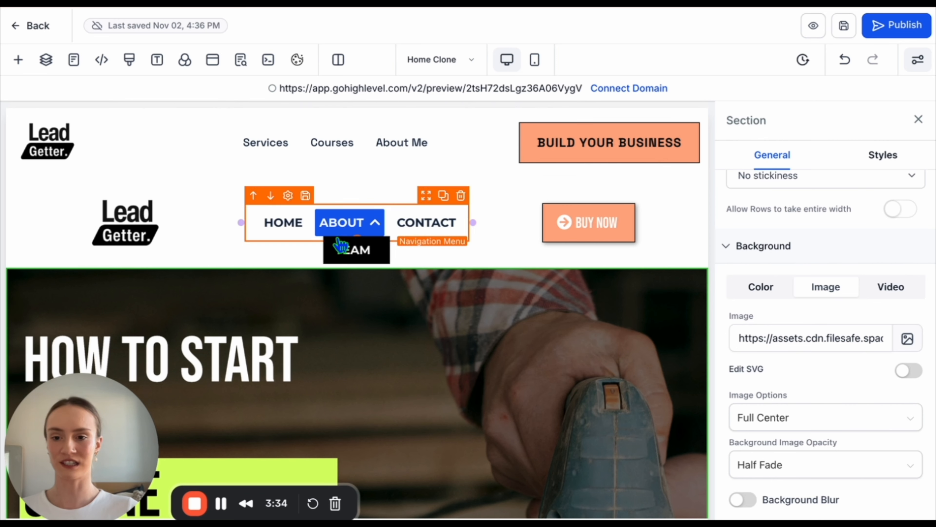
pyautogui.click(365, 184)
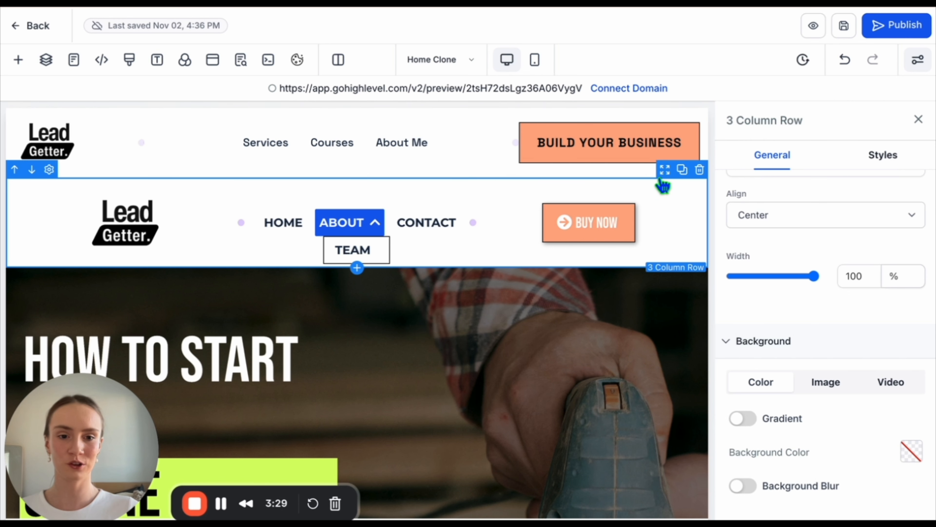
pyautogui.click(699, 170)
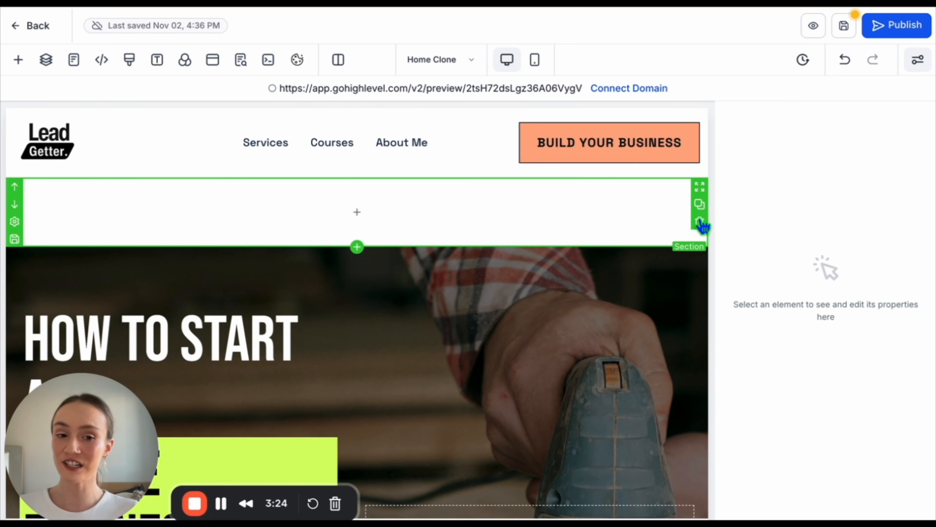
pyautogui.click(700, 222)
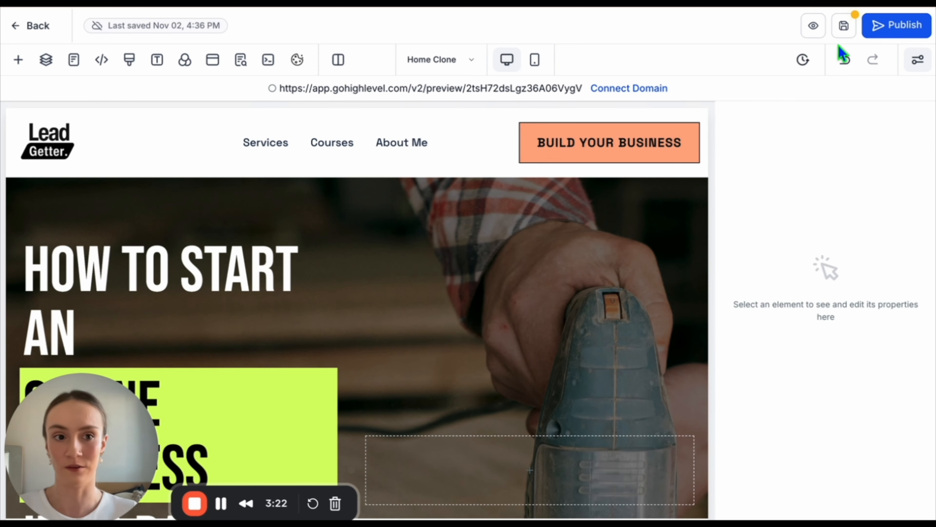
# Save the page and check the header and hero section in the preview, then return to the editor
pyautogui.click(845, 27)
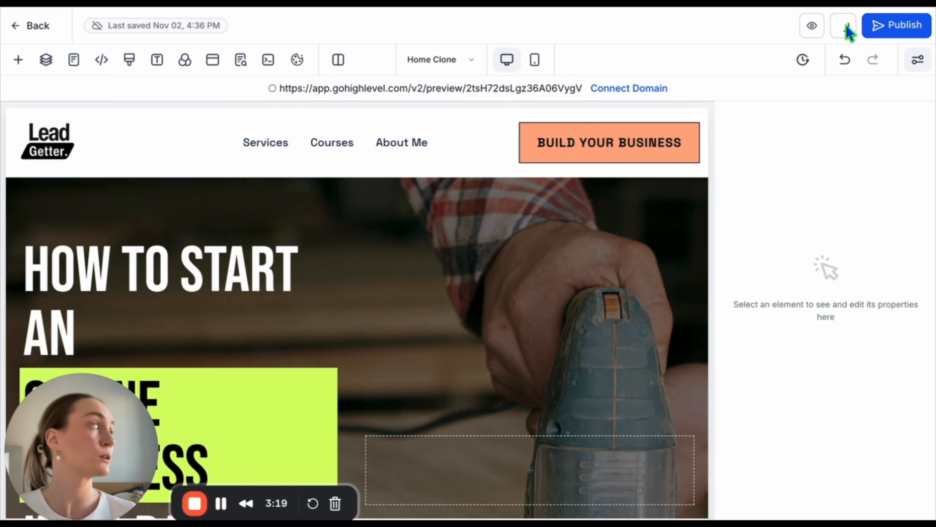
pyautogui.click(813, 26)
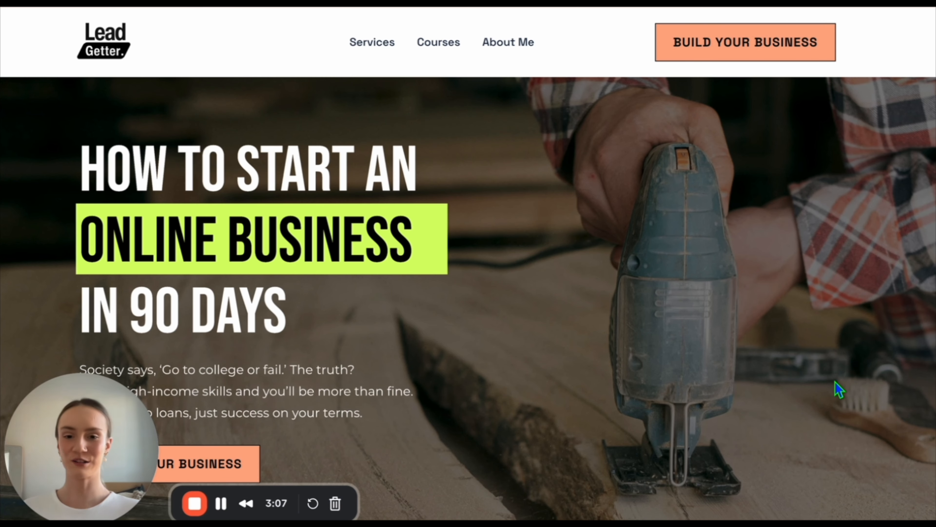
pyautogui.scroll(-2, 836, 384)
pyautogui.scroll(2, 835, 384)
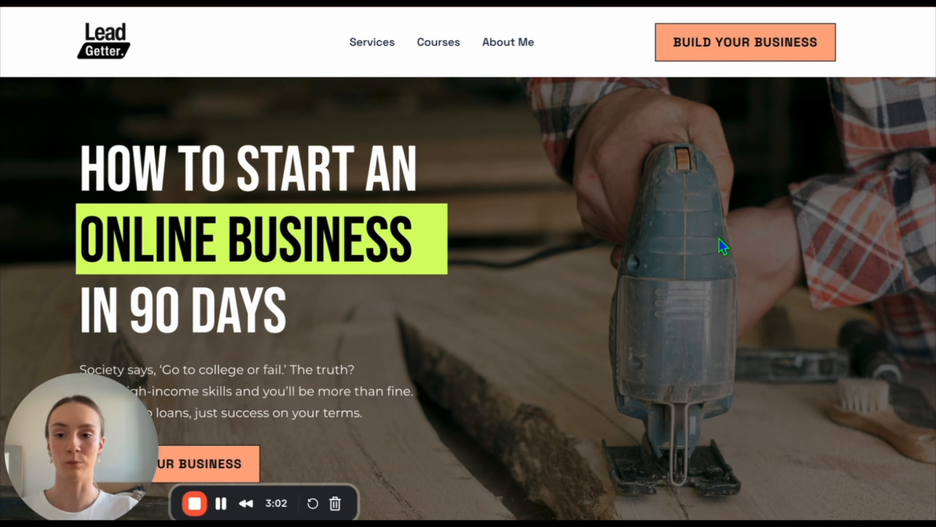
pyautogui.click(258, 3)
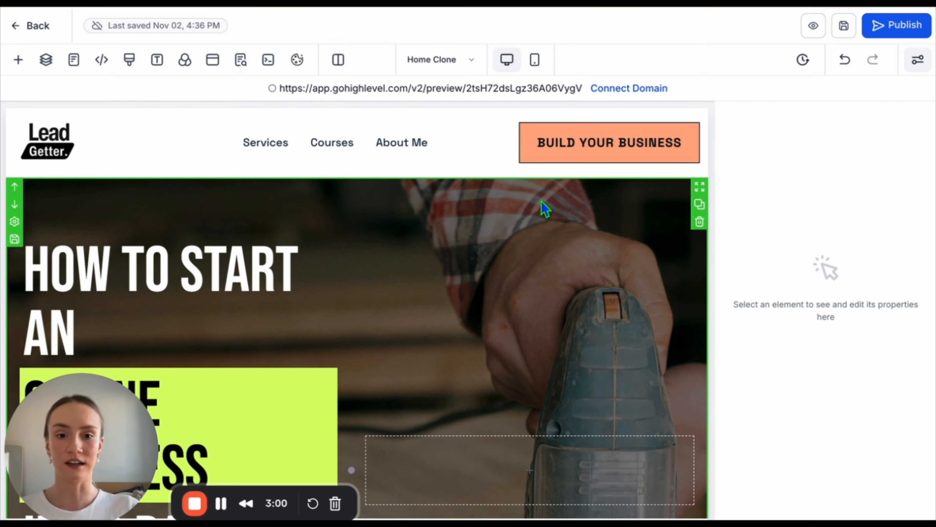
# Set the hero section's background image option to Full Center (Parallax)
pyautogui.click(544, 208)
pyautogui.scroll(-2, 861, 372)
pyautogui.click(801, 430)
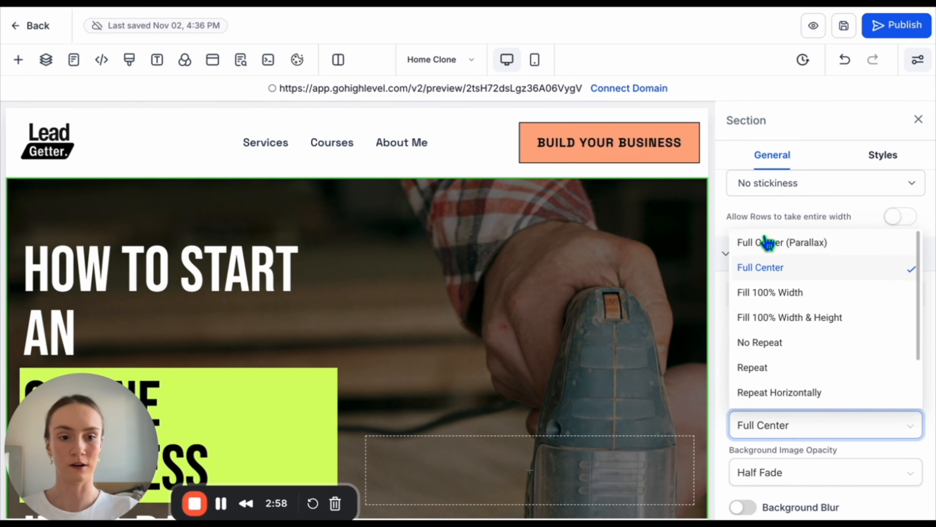
pyautogui.click(767, 243)
# Save the page and check the hero's parallax effect in the preview, then return to the editor
pyautogui.click(844, 27)
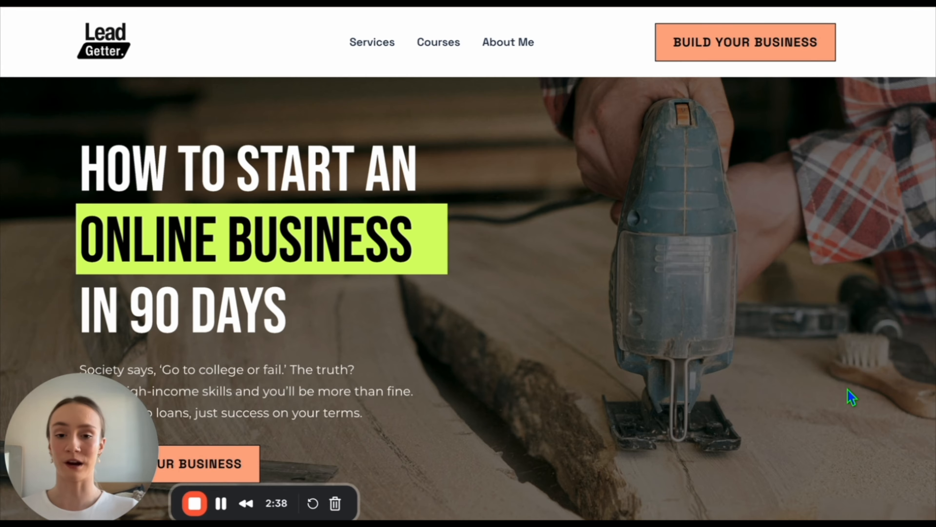
pyautogui.scroll(-10, 851, 398)
pyautogui.scroll(6, 851, 397)
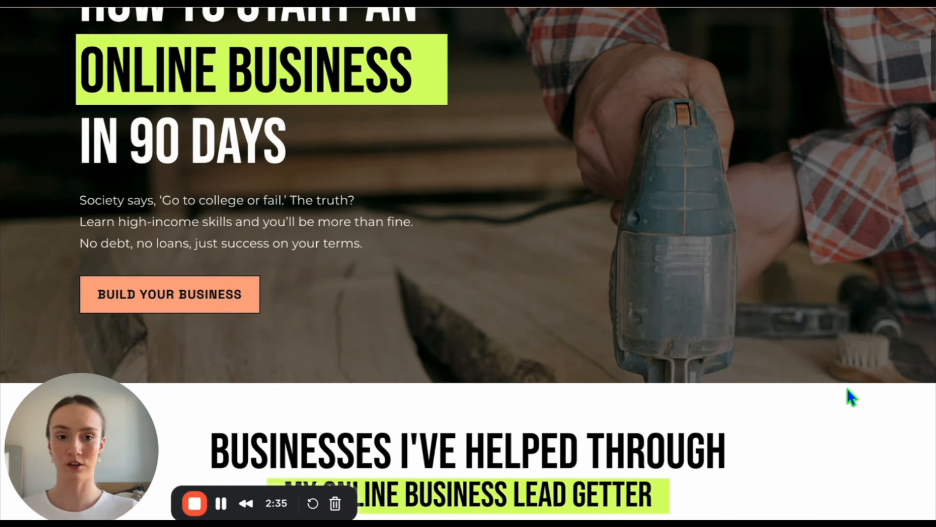
pyautogui.scroll(5, 851, 398)
pyautogui.scroll(-4, 852, 398)
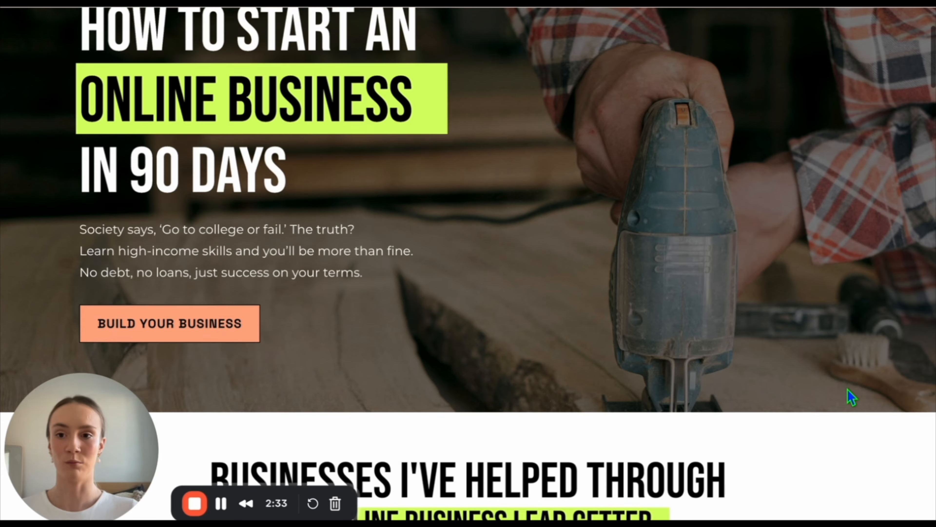
pyautogui.scroll(-10, 852, 398)
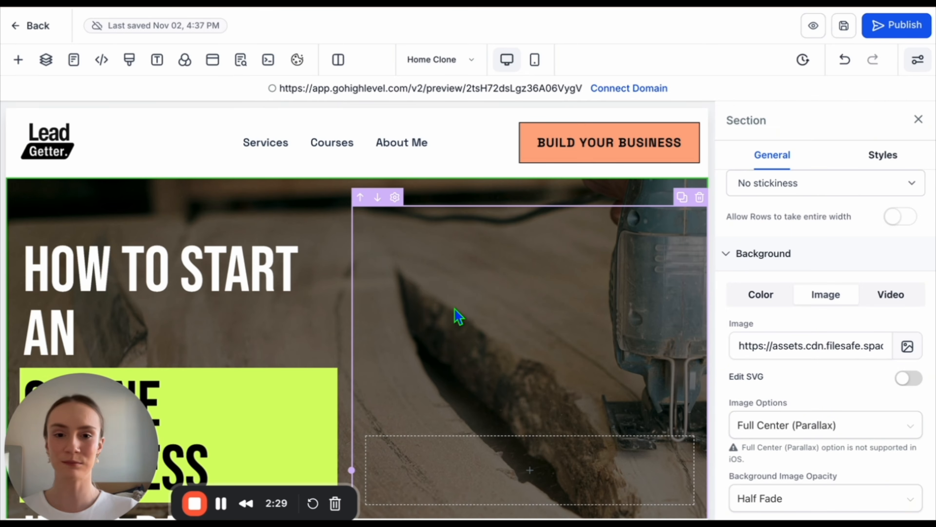
pyautogui.scroll(-10, 458, 317)
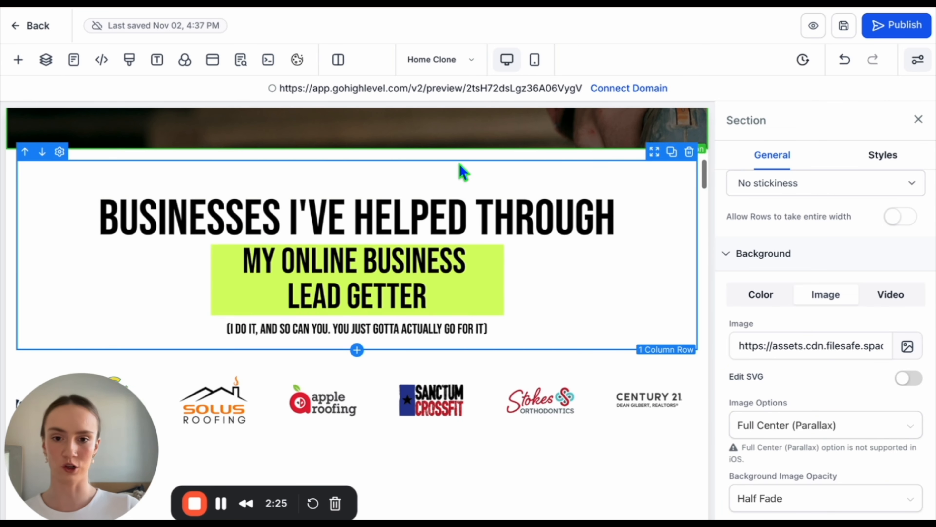
# Insert a new full-width section directly below the client logo row
pyautogui.scroll(-1, 462, 168)
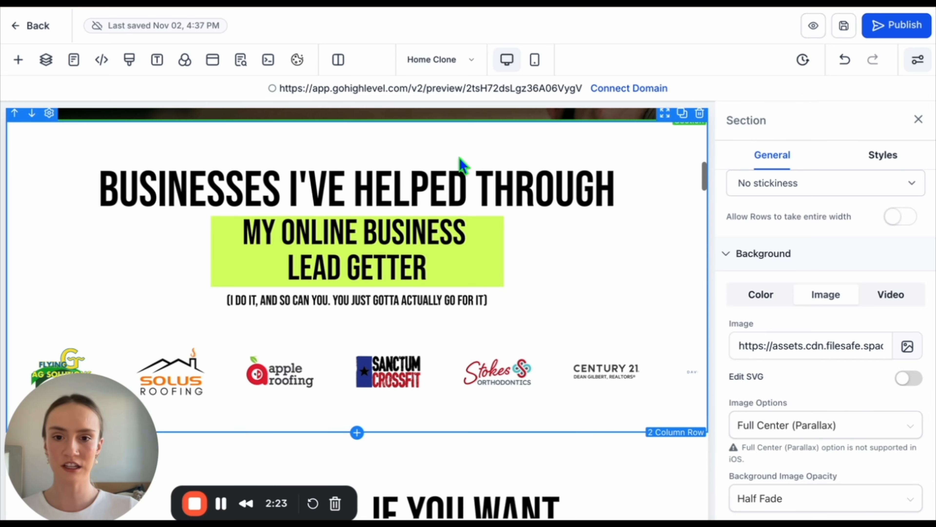
pyautogui.click(450, 131)
pyautogui.scroll(-1, 451, 131)
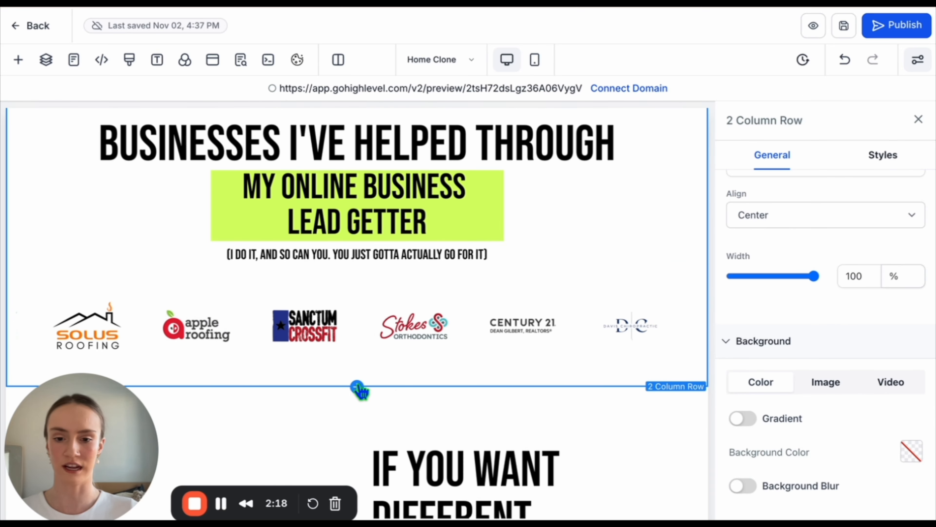
pyautogui.click(356, 387)
pyautogui.click(55, 149)
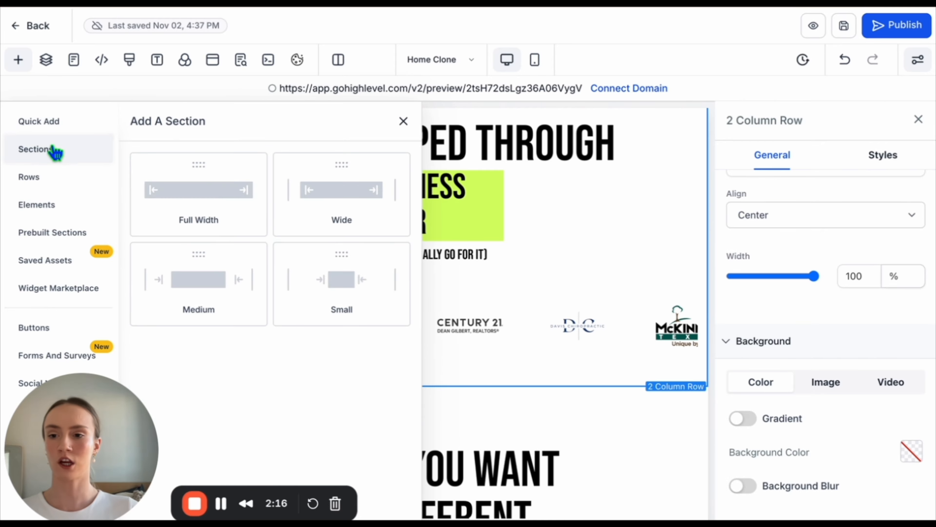
pyautogui.moveTo(178, 184); pyautogui.dragTo(525, 397)
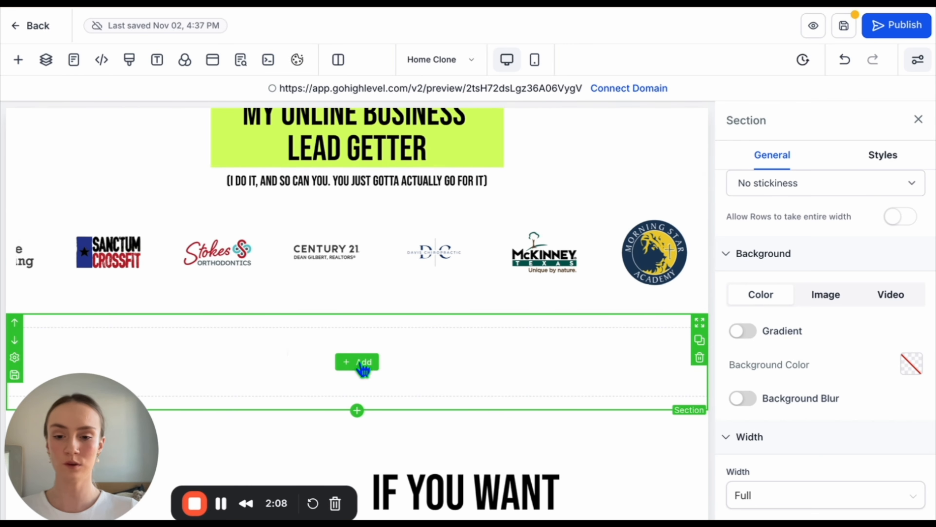
# Add a headline reading HEY THIS IS A TEST inside the new empty section
pyautogui.click(361, 363)
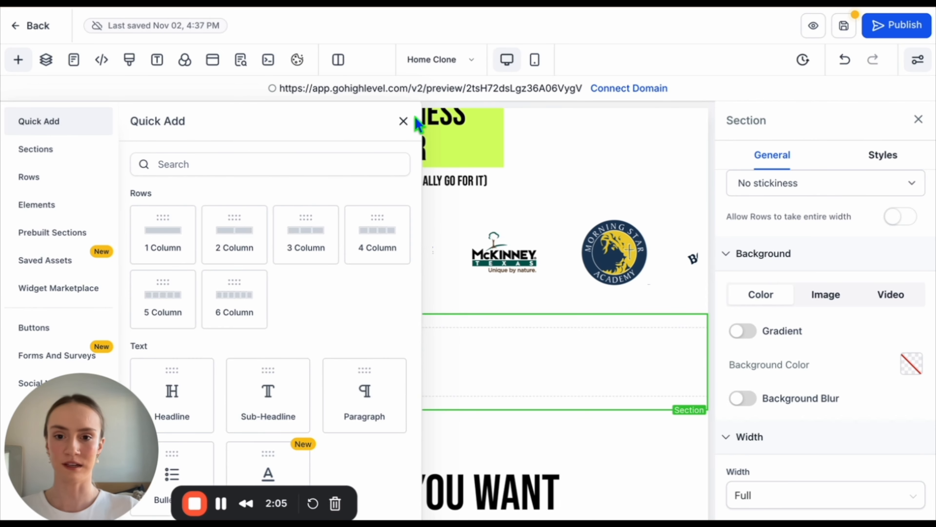
pyautogui.click(404, 120)
pyautogui.scroll(3, 449, 251)
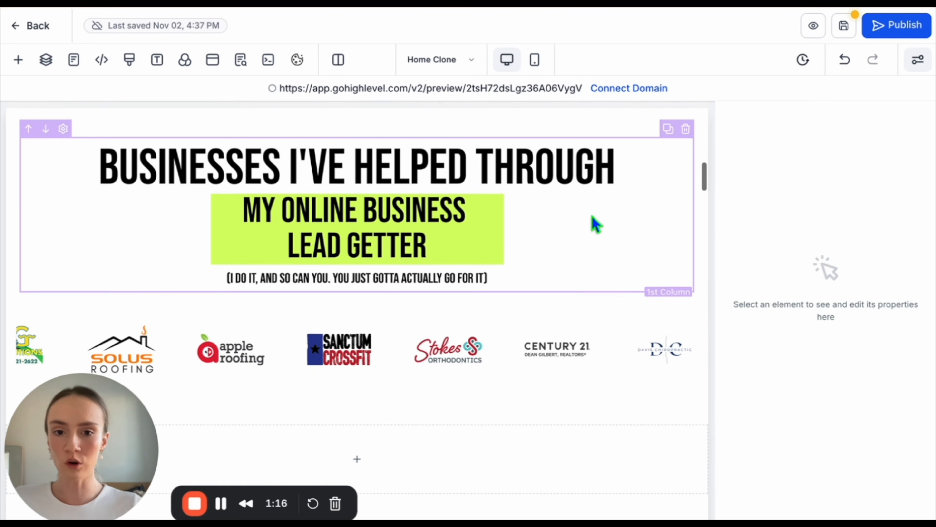
pyautogui.scroll(-1, 347, 428)
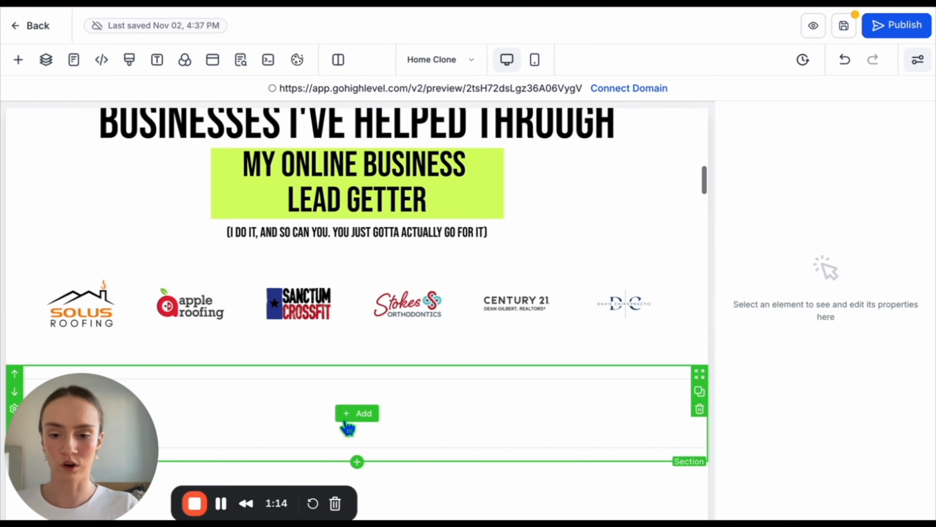
pyautogui.click(359, 415)
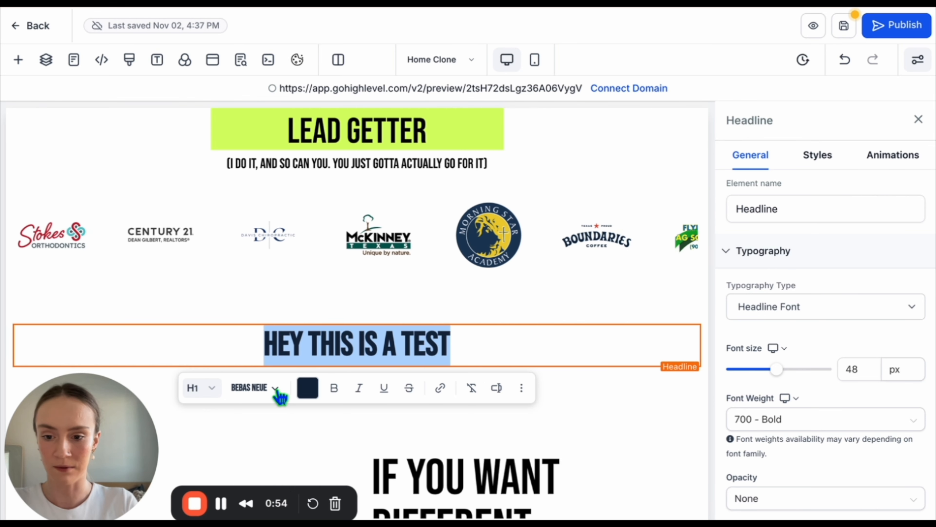
# Style the HEY THIS IS A TEST headline in black at 75 px with font weight 500 - Medium
pyautogui.click(277, 392)
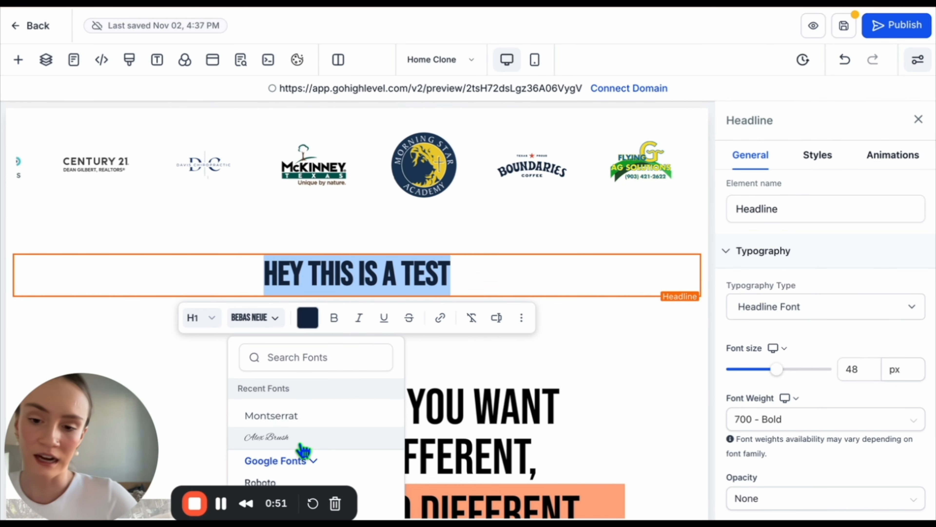
pyautogui.scroll(-3, 303, 450)
pyautogui.scroll(2, 303, 449)
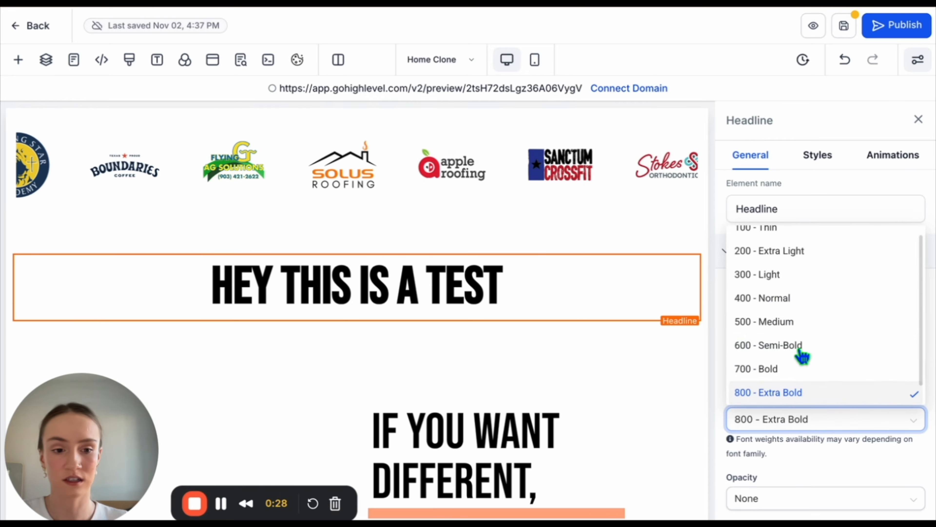
pyautogui.click(801, 355)
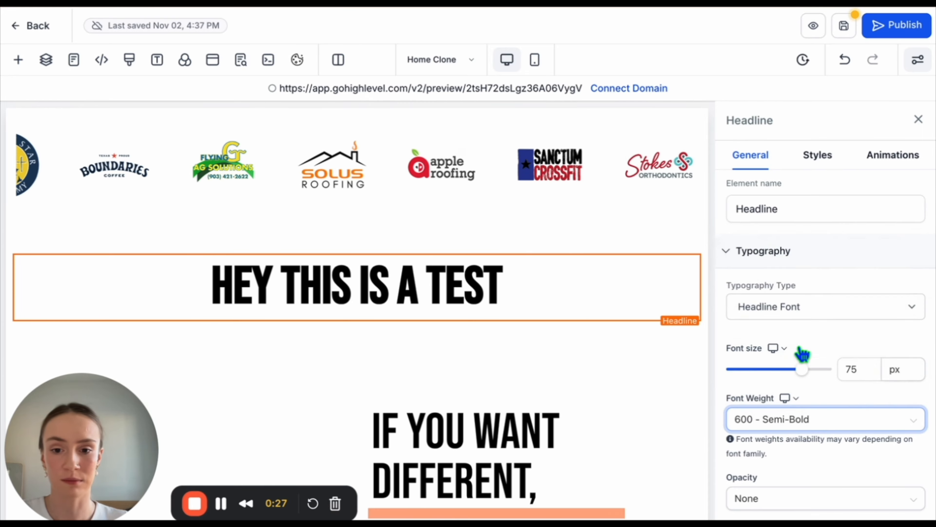
pyautogui.click(371, 281)
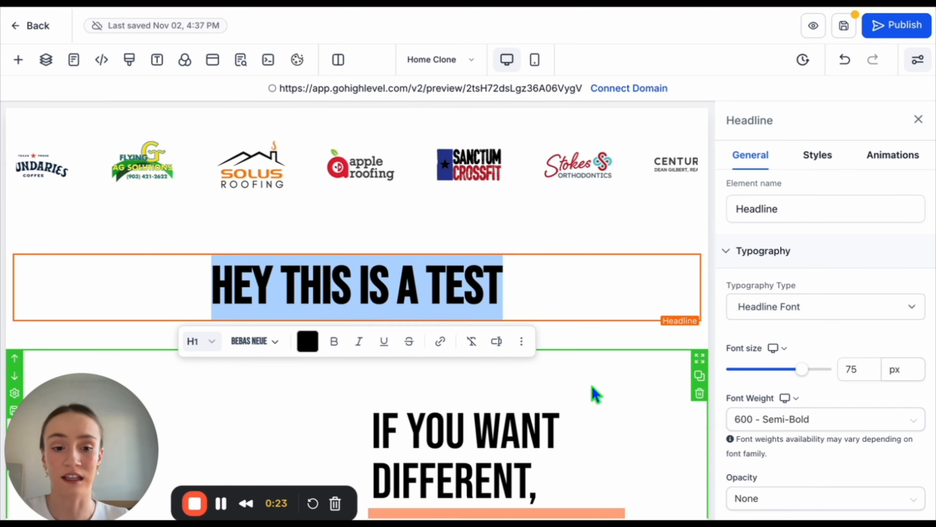
pyautogui.click(805, 420)
pyautogui.tripleClick(475, 275)
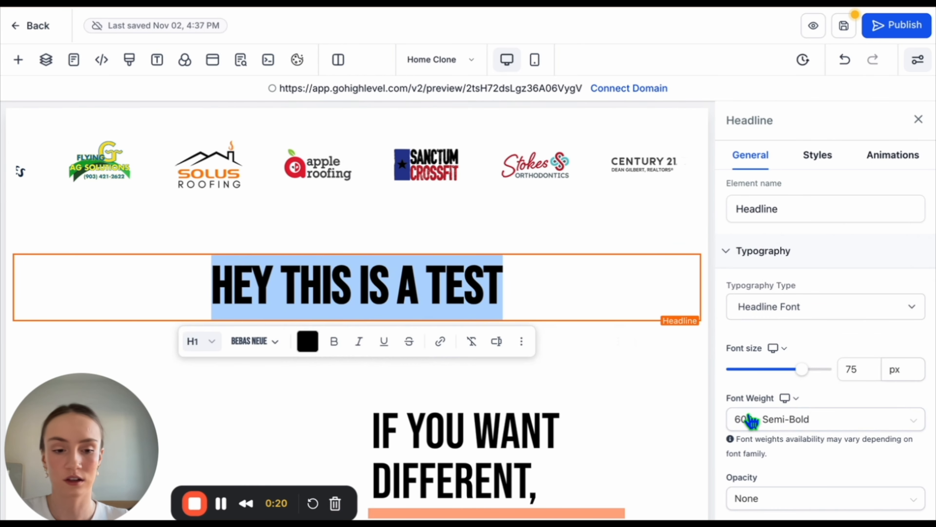
pyautogui.click(772, 421)
pyautogui.click(781, 300)
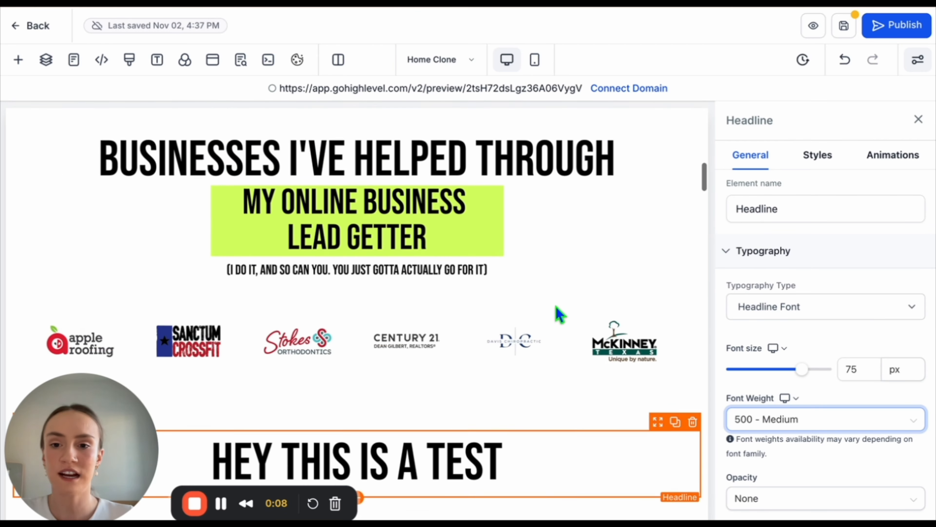
# Add a second headline reading TEST TEST TEST below the first, at 43 px with font weight 500 - Medium
pyautogui.click(418, 247)
pyautogui.scroll(-5, 243, 272)
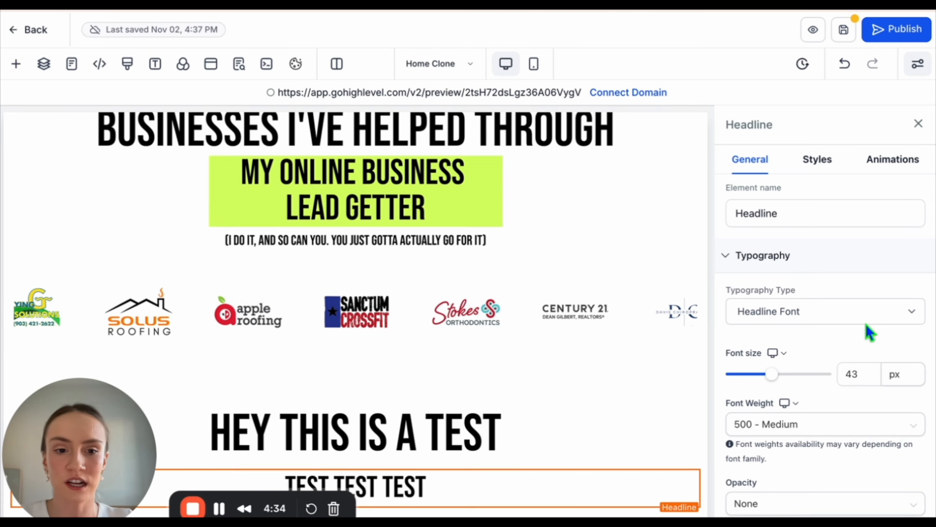
pyautogui.scroll(-3, 619, 416)
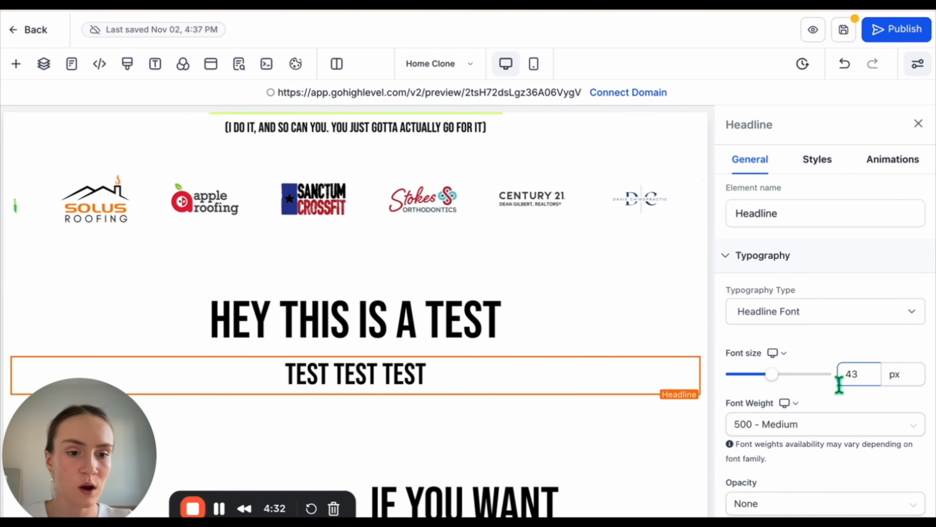
# Give the TEST TEST TEST headline a lime-green background color and save the page
pyautogui.scroll(-10, 839, 385)
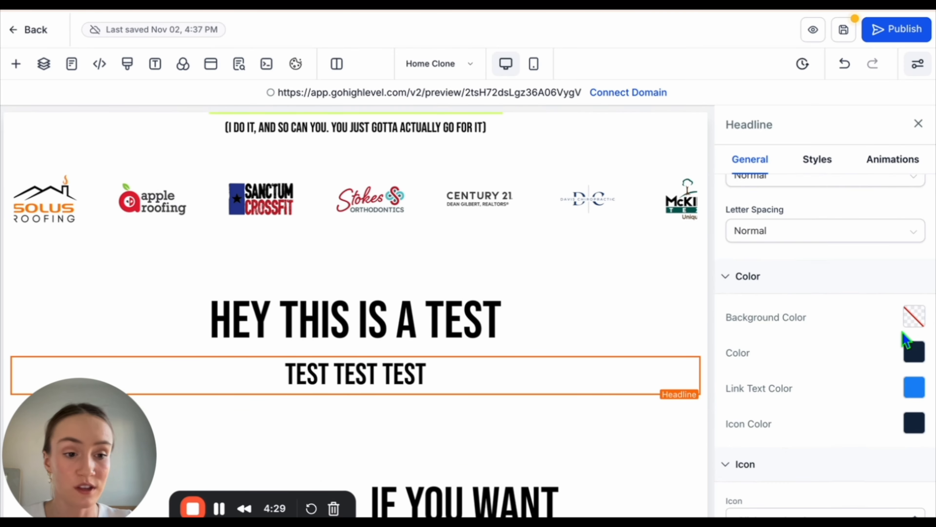
pyautogui.click(913, 318)
pyautogui.click(881, 298)
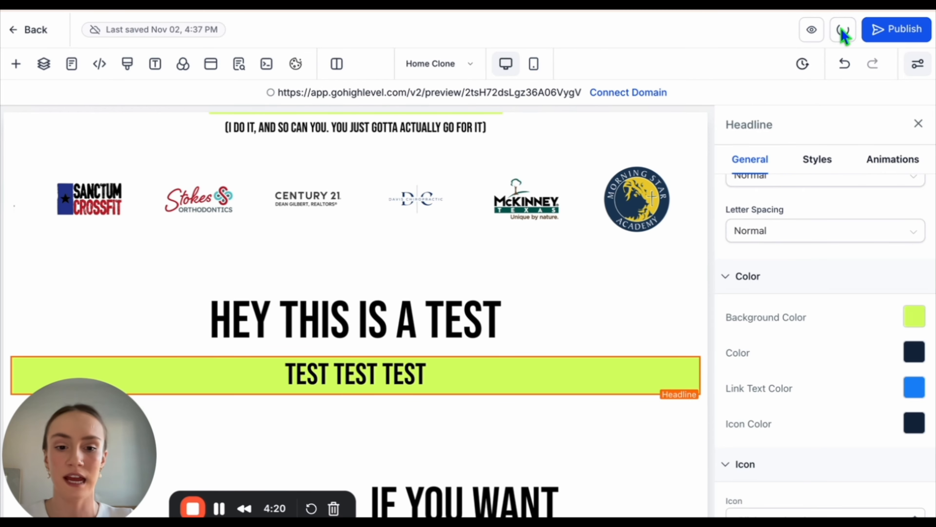
pyautogui.click(843, 29)
# Set the TEST TEST TEST headline's left and right margins to 180 px each
pyautogui.scroll(5, 830, 272)
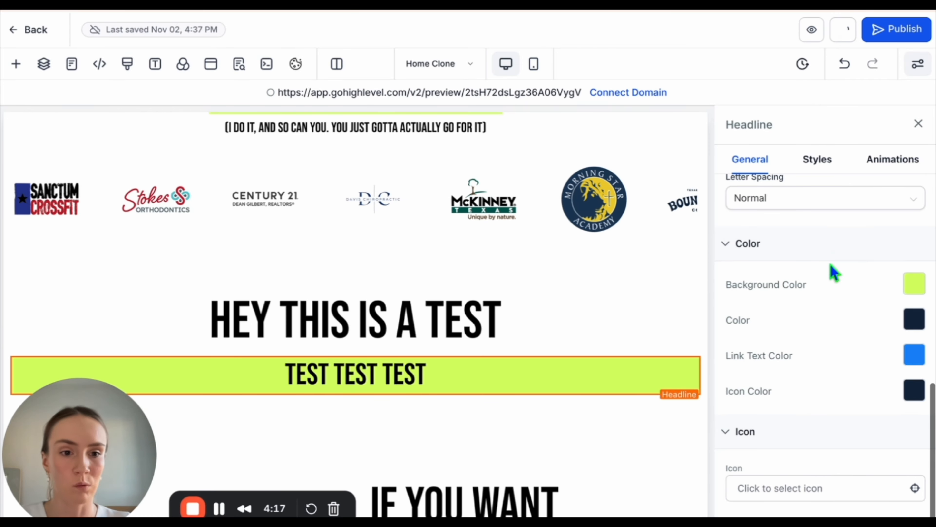
pyautogui.scroll(2, 834, 272)
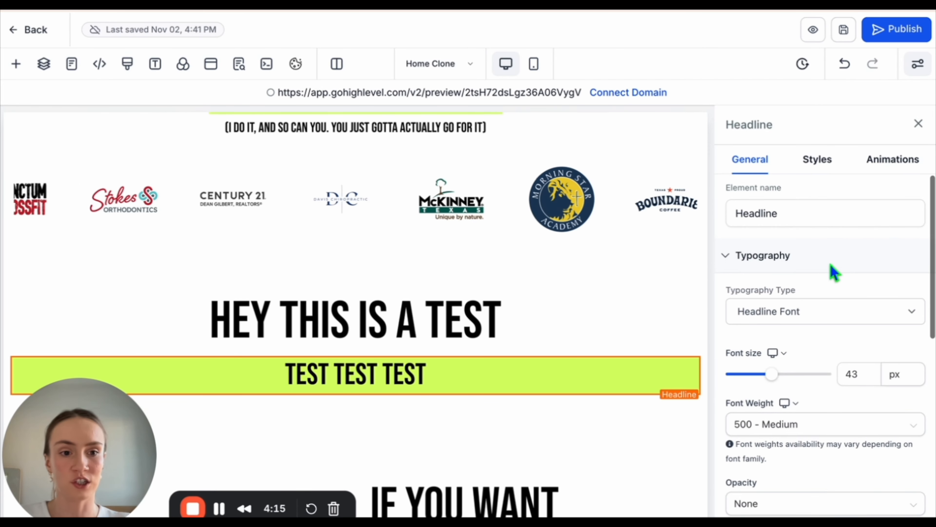
pyautogui.click(819, 160)
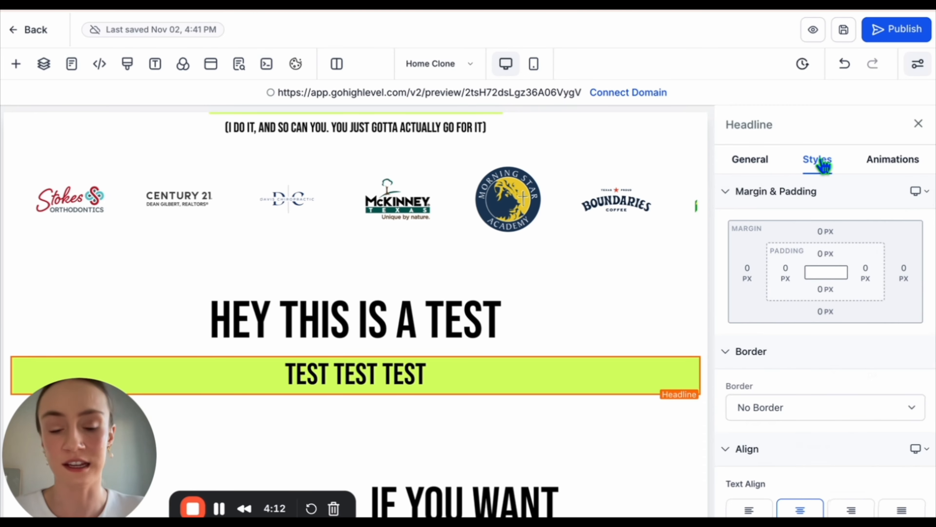
pyautogui.click(905, 280)
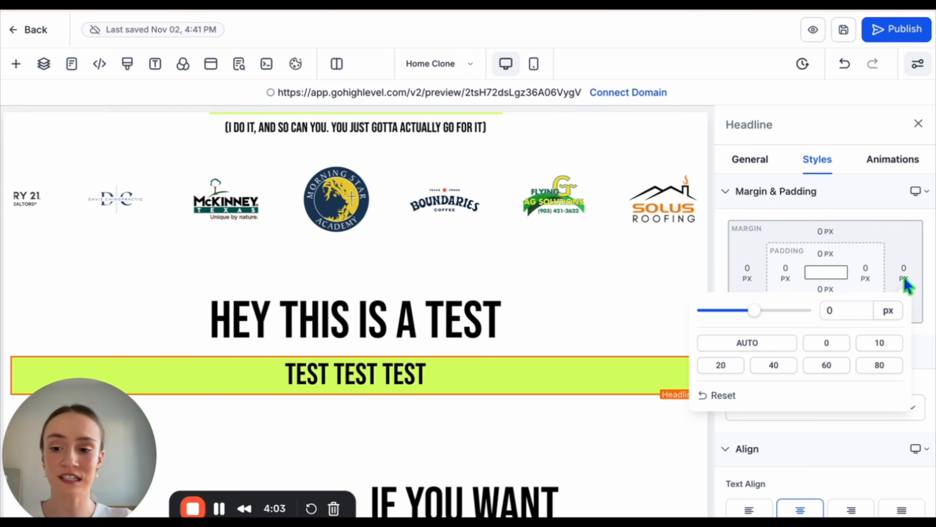
pyautogui.click(834, 310)
pyautogui.press('BackSpace')
pyautogui.write('180')
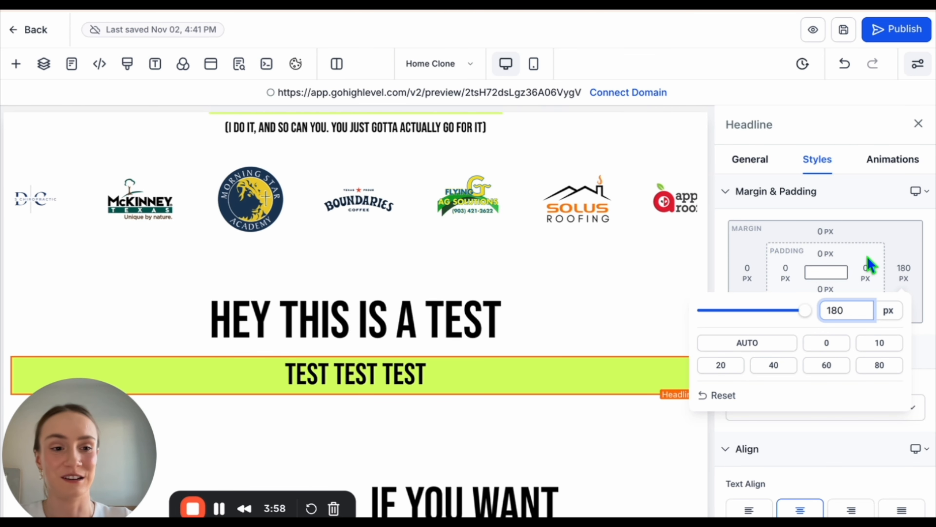
pyautogui.click(912, 238)
pyautogui.click(747, 273)
pyautogui.click(796, 310)
pyautogui.press('BackSpace')
pyautogui.write('180')
pyautogui.click(896, 226)
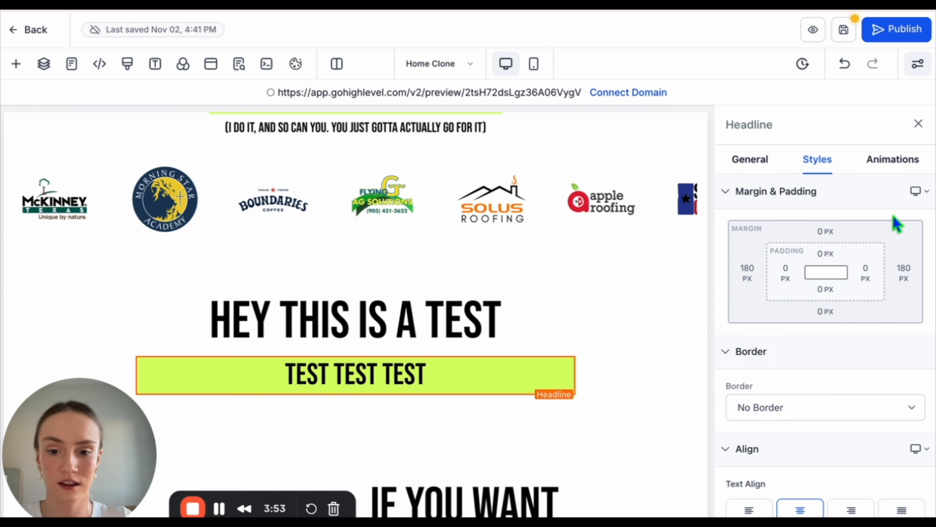
# Set the TEST TEST TEST headline's left and right margins to 380 px each
pyautogui.click(754, 282)
pyautogui.click(796, 310)
pyautogui.press('BackSpace')
pyautogui.press('BackSpace')
pyautogui.press('BackSpace')
pyautogui.write('380')
pyautogui.click(904, 273)
pyautogui.click(870, 310)
pyautogui.press('BackSpace')
pyautogui.press('BackSpace')
pyautogui.press('BackSpace')
pyautogui.write('380')
pyautogui.click(895, 226)
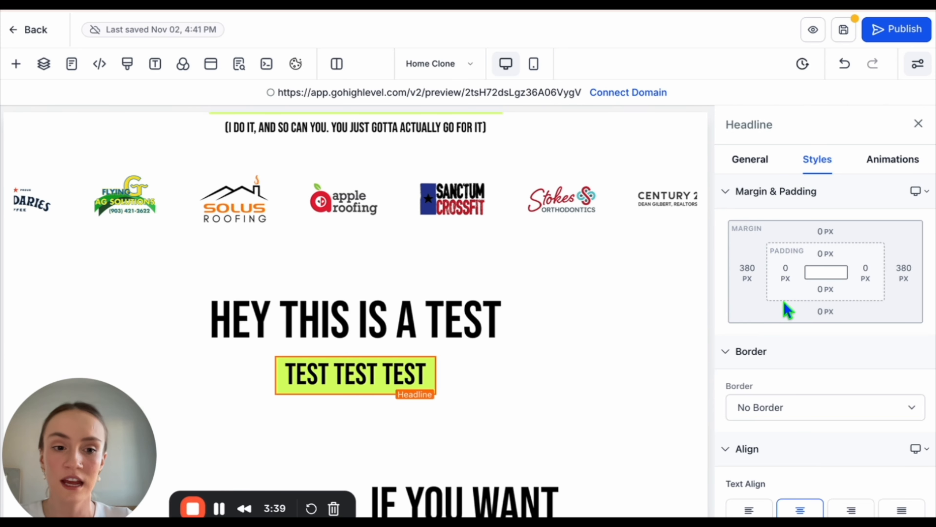
# Try left paddings of 20 px and 40 px on the TEST TEST TEST headline and return the padding to 0
pyautogui.click(785, 273)
pyautogui.click(812, 342)
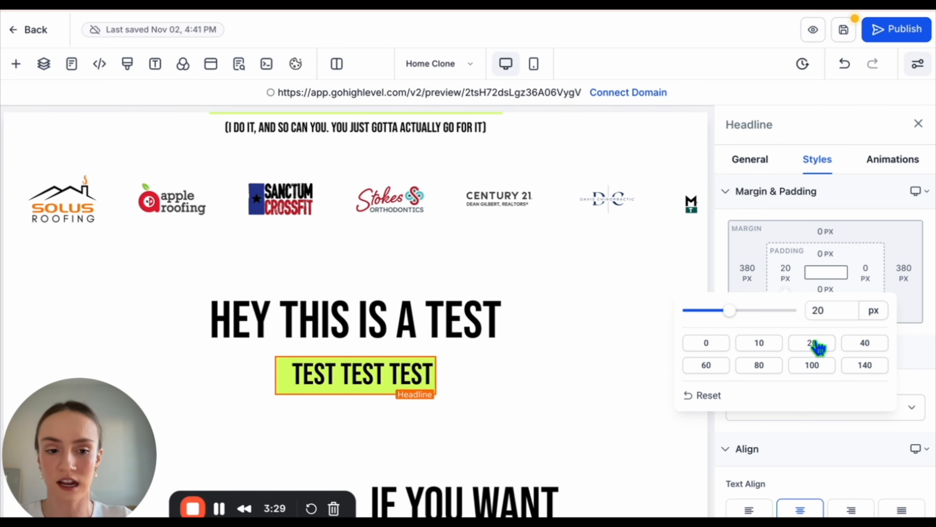
pyautogui.click(697, 349)
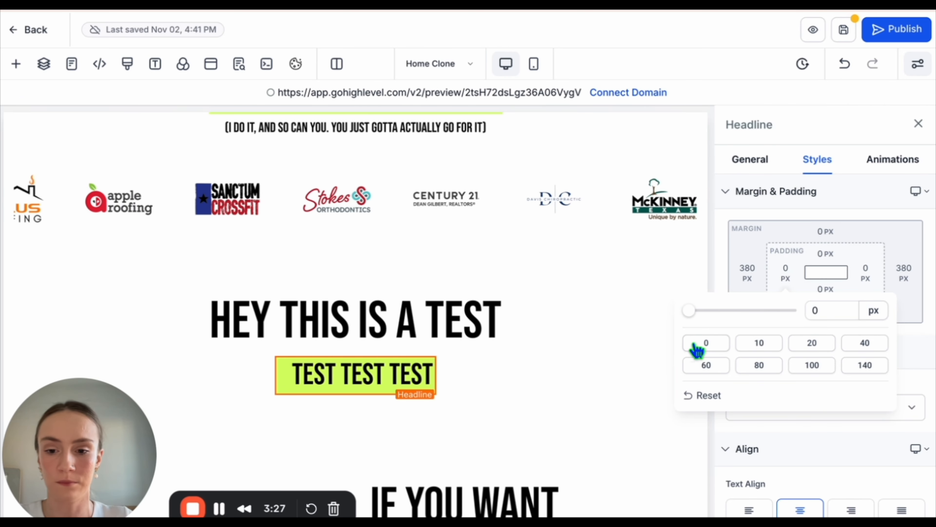
pyautogui.click(867, 343)
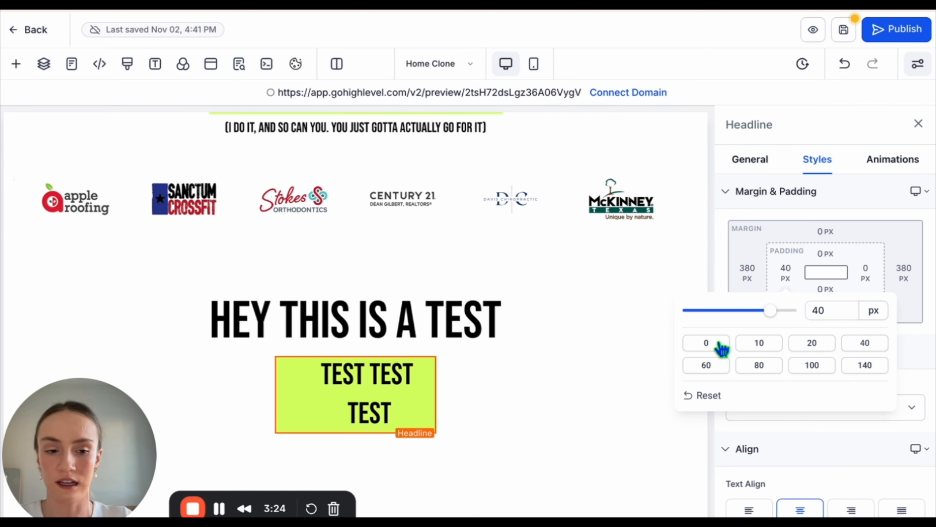
pyautogui.click(707, 346)
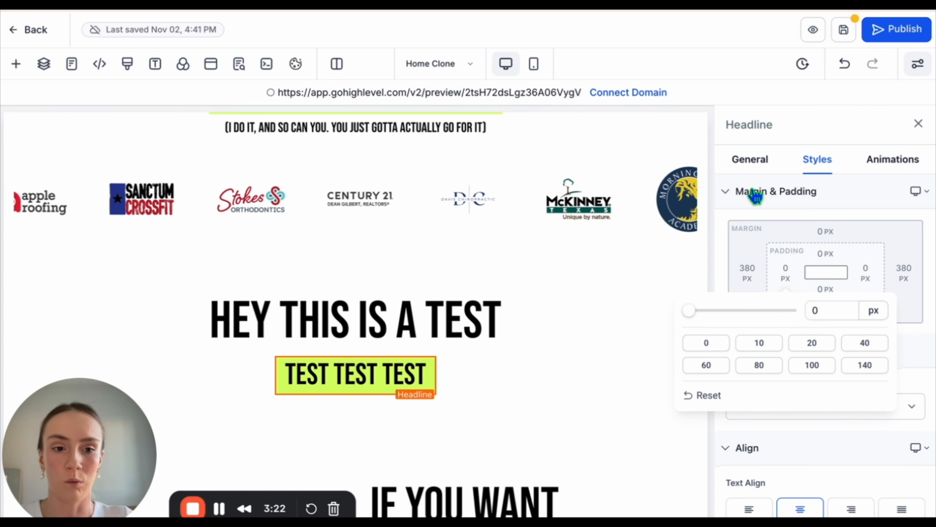
pyautogui.click(753, 192)
pyautogui.click(753, 192)
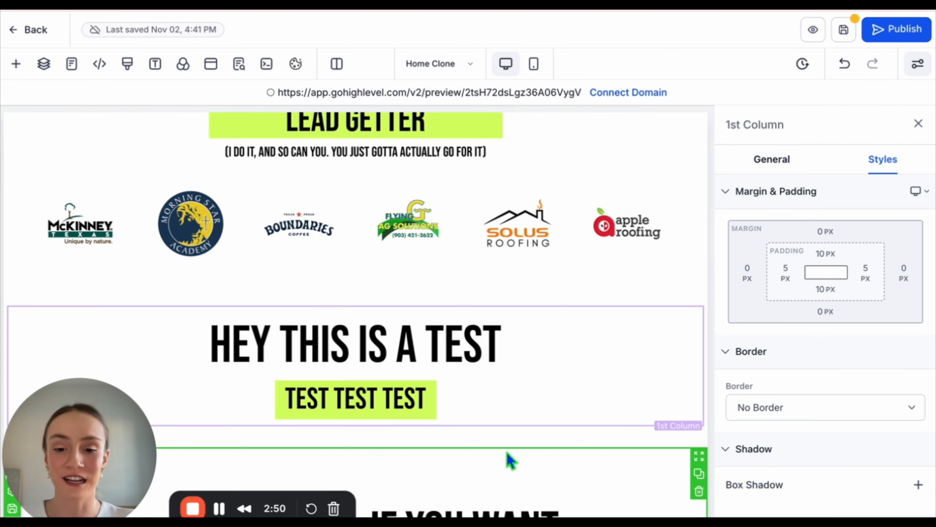
# Find the Logo Showcase element with the search term "car" and add it below the TEST TEST TEST headline
pyautogui.scroll(-3, 507, 460)
pyautogui.click(354, 317)
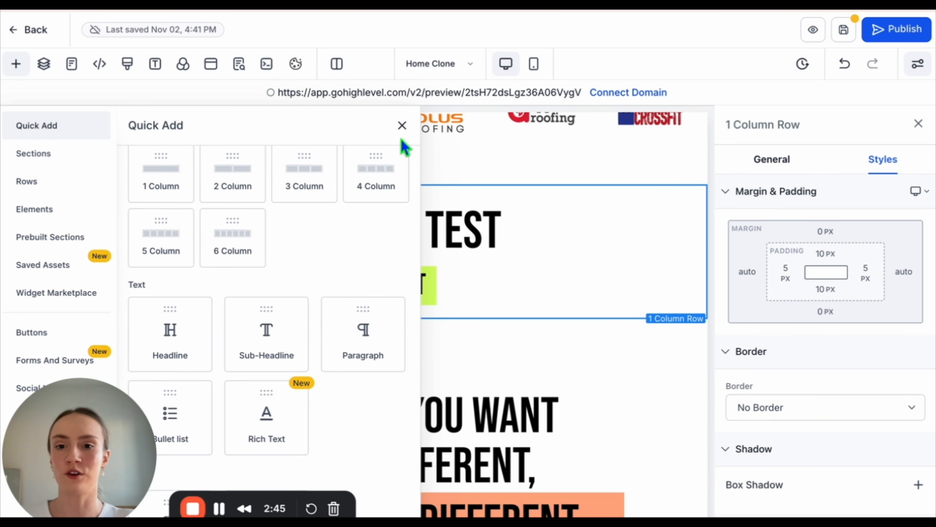
pyautogui.click(402, 125)
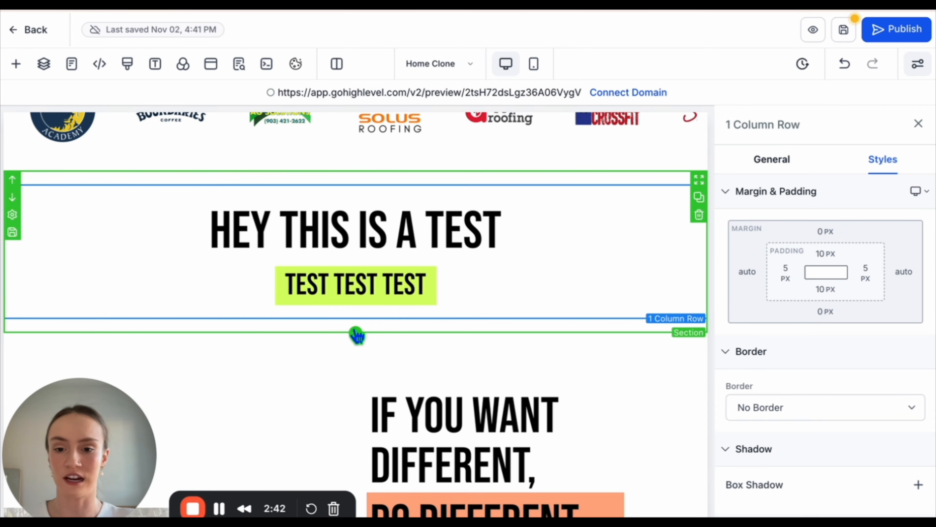
pyautogui.click(16, 65)
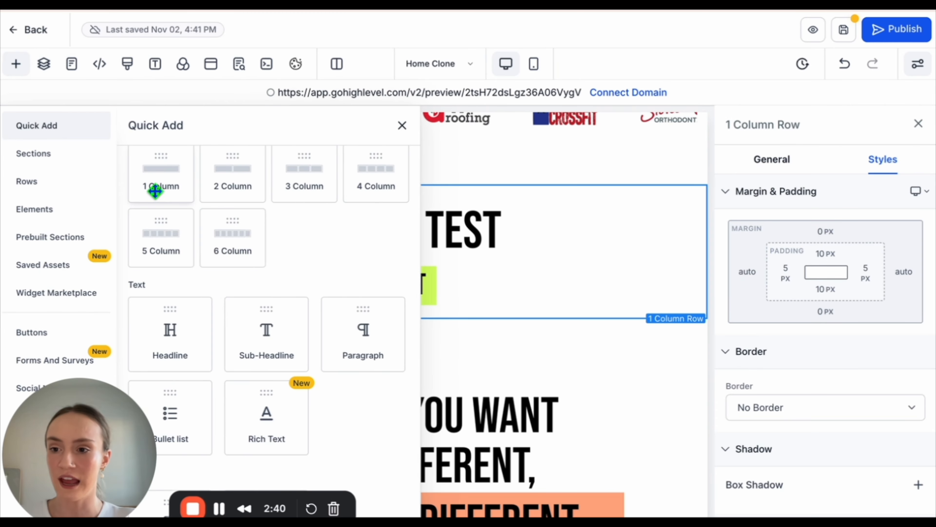
pyautogui.click(68, 213)
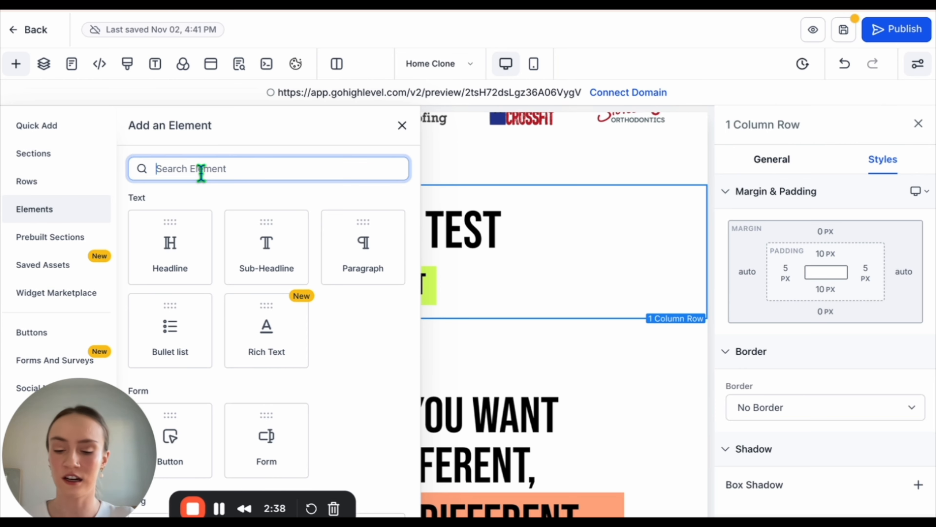
pyautogui.write('car')
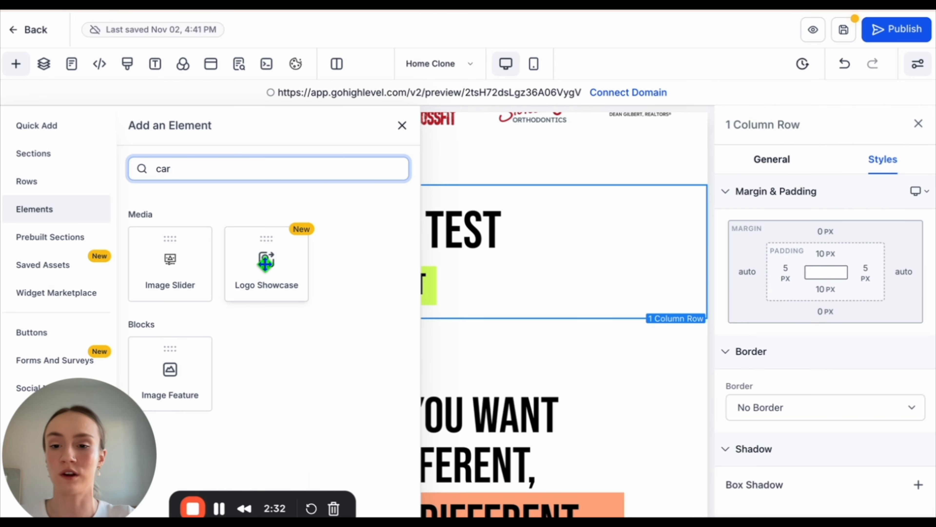
pyautogui.moveTo(259, 256); pyautogui.dragTo(405, 314)
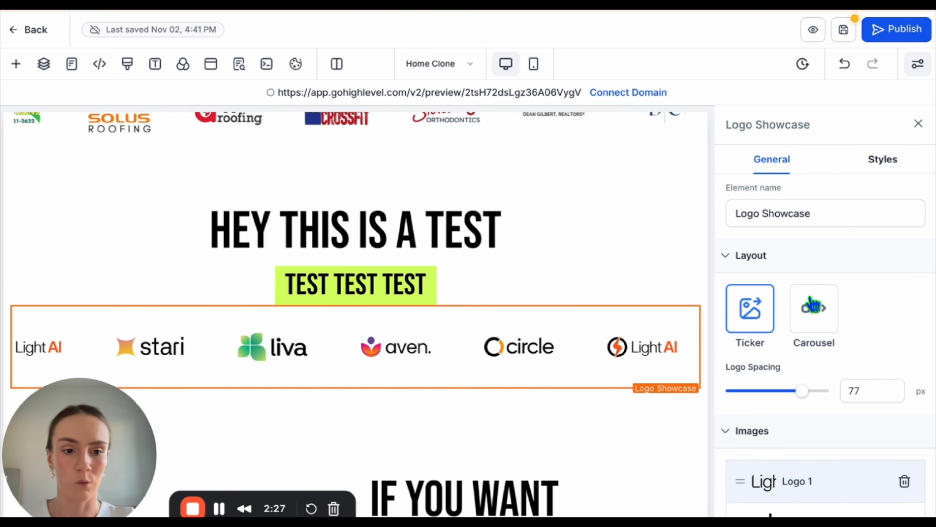
# Try the Carousel layout on the logo showcase, page through its slides and return to the Ticker layout
pyautogui.click(814, 309)
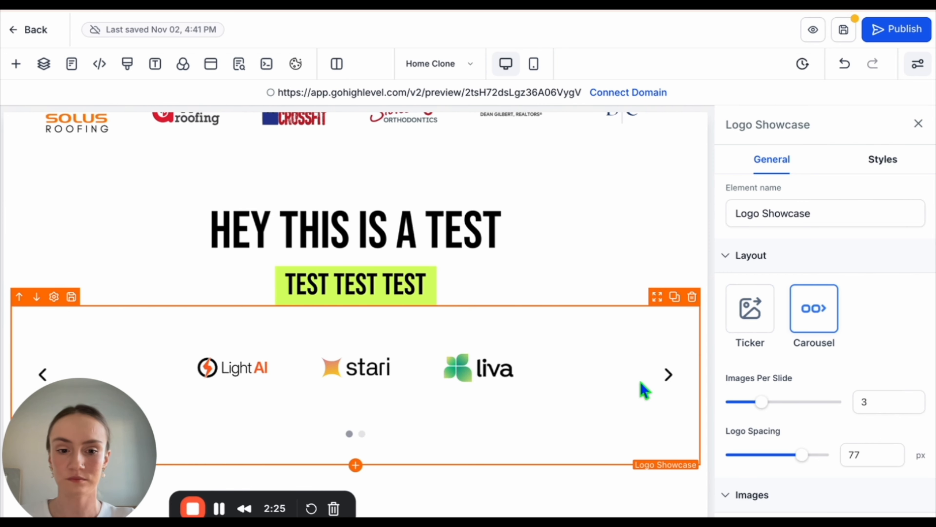
pyautogui.click(669, 375)
pyautogui.click(669, 374)
pyautogui.click(669, 375)
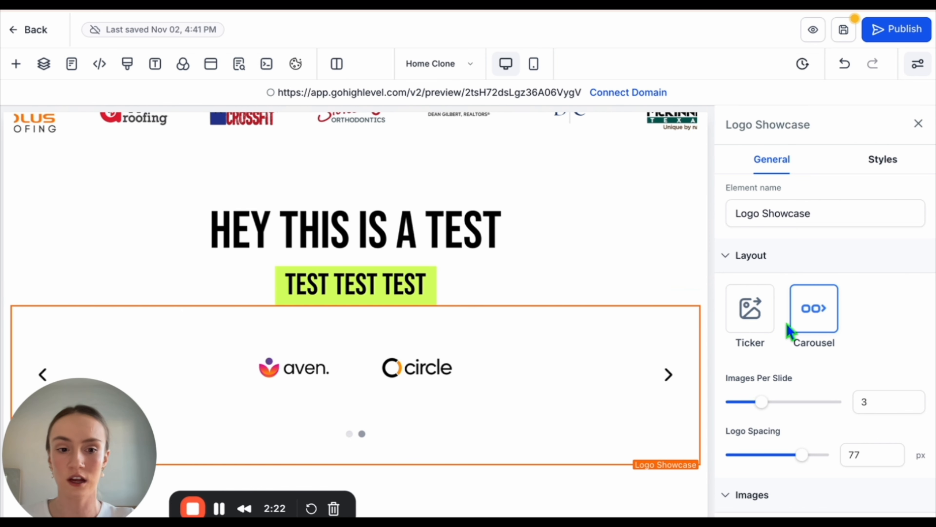
pyautogui.click(759, 309)
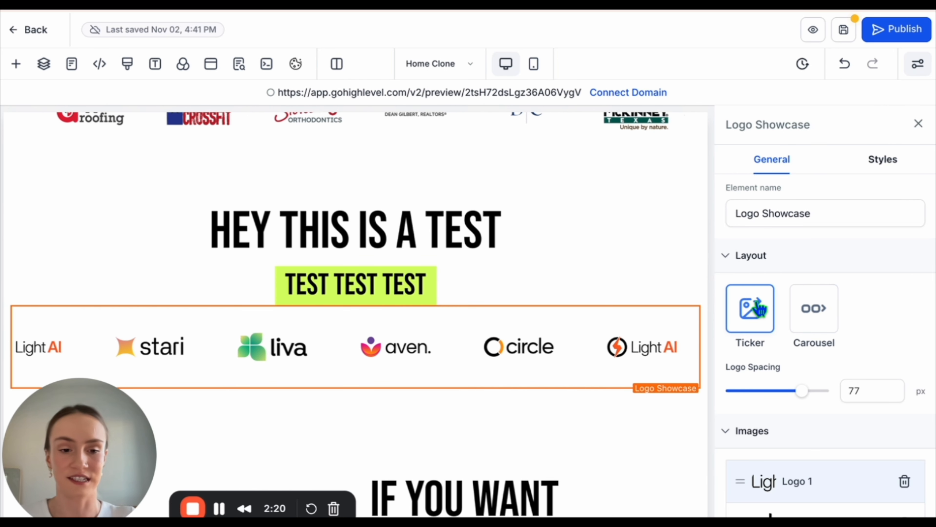
# Replace Logo 1's image with the handshake picture captioned "3. GET FREEDOM IN YOUR TIME, FINANCES, AND LIFE!" from the media storage
pyautogui.scroll(-3, 864, 325)
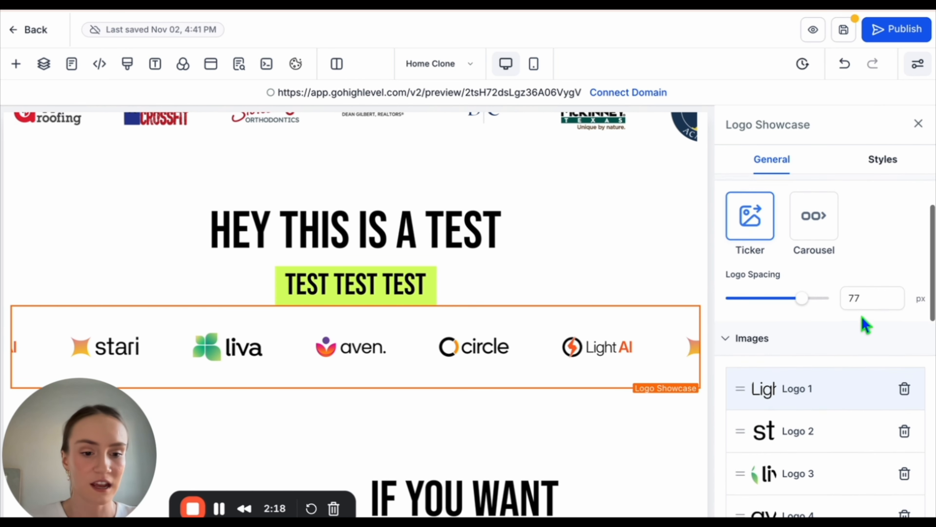
pyautogui.scroll(-1, 865, 324)
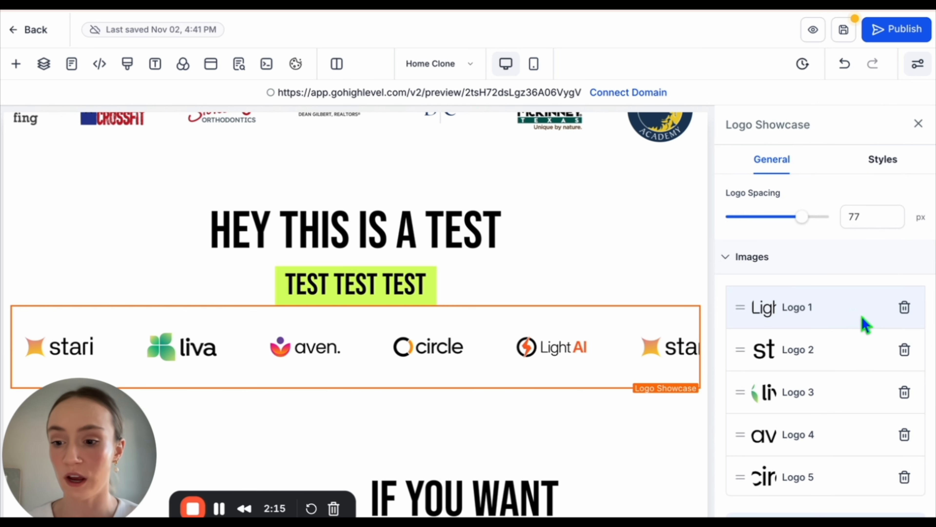
pyautogui.scroll(-1, 862, 320)
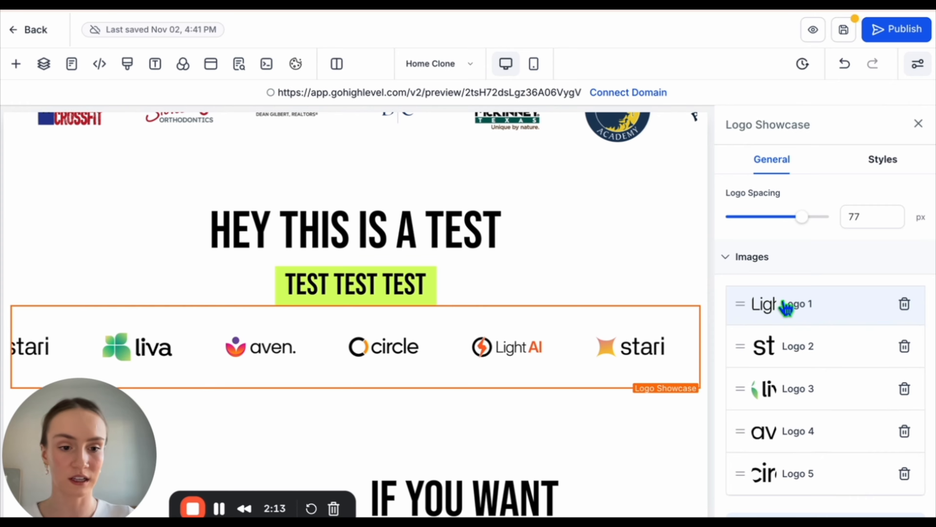
pyautogui.scroll(-5, 785, 307)
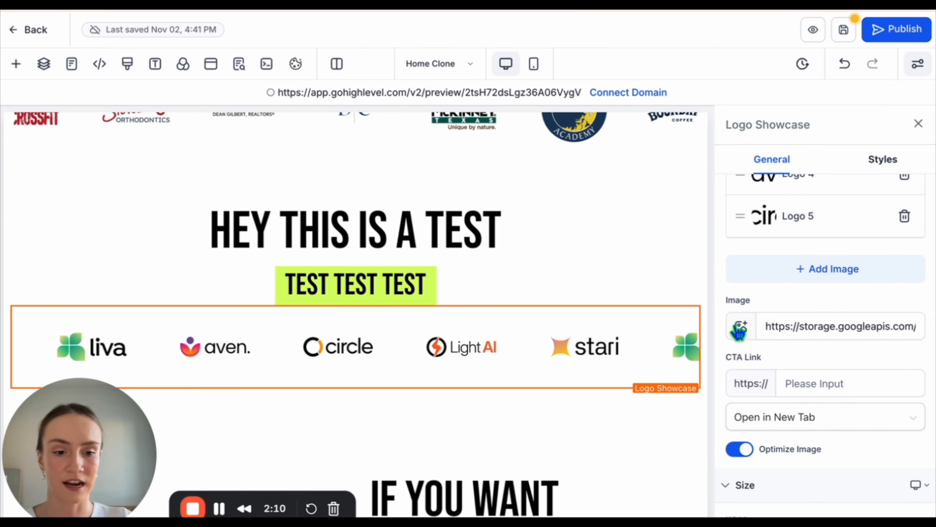
pyautogui.click(738, 328)
pyautogui.click(335, 407)
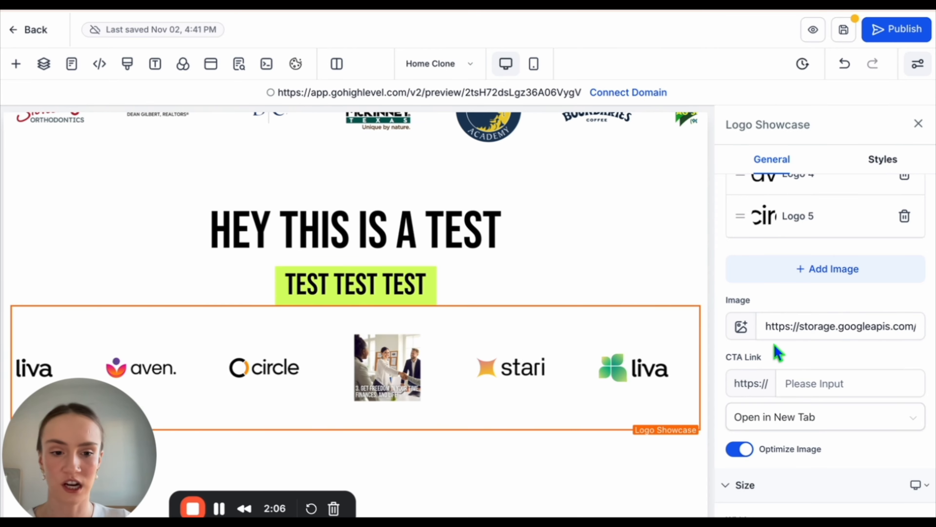
# Try out the logo ticker's speed and Pause on hover settings, restore them, and view the background color options
pyautogui.scroll(-1, 827, 363)
pyautogui.click(824, 366)
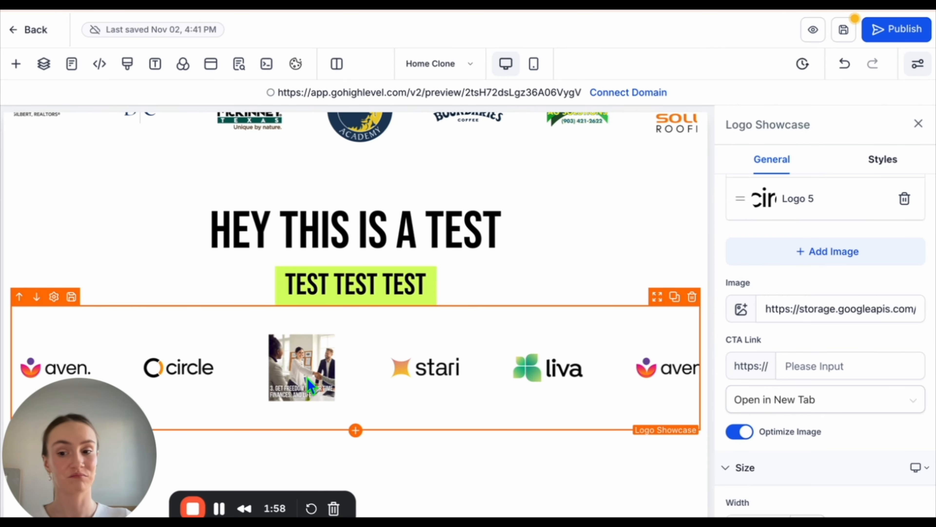
pyautogui.scroll(-6, 832, 464)
pyautogui.click(774, 269)
pyautogui.scroll(-3, 888, 376)
pyautogui.moveTo(773, 367); pyautogui.dragTo(897, 370)
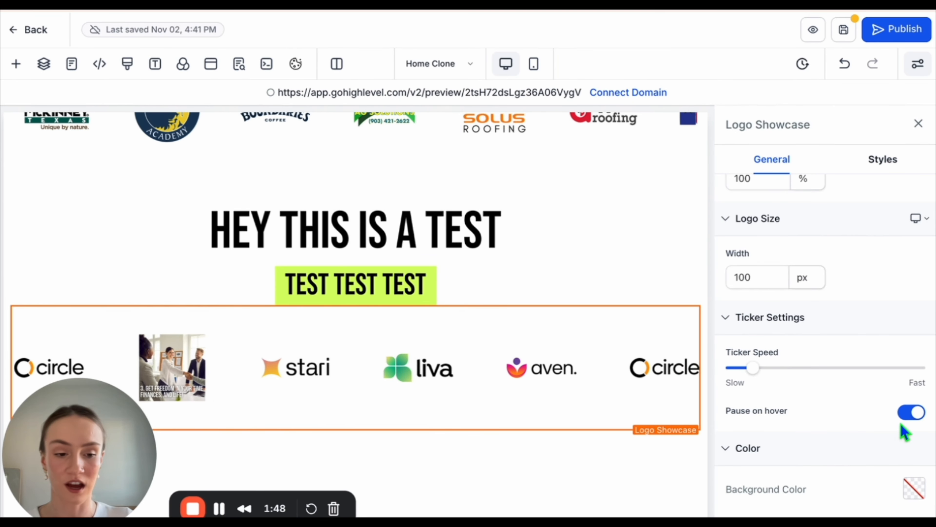
pyautogui.click(911, 412)
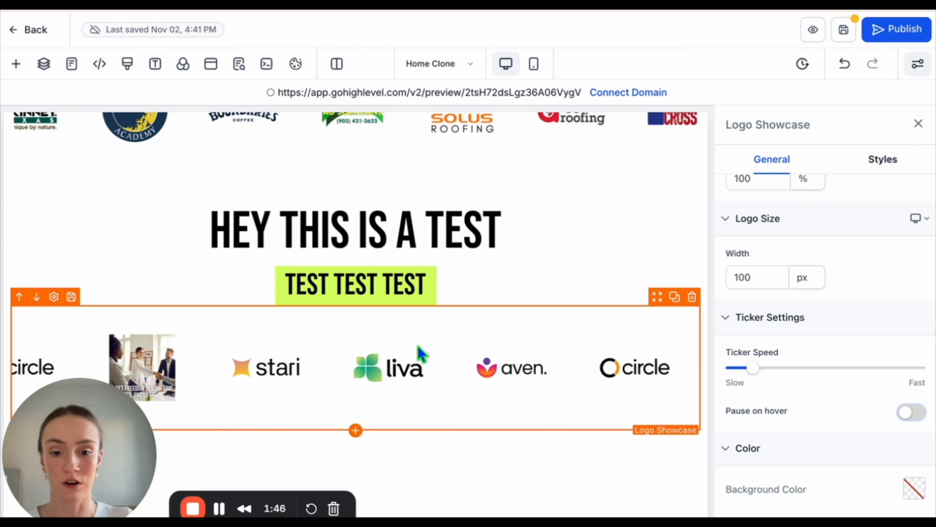
pyautogui.click(912, 413)
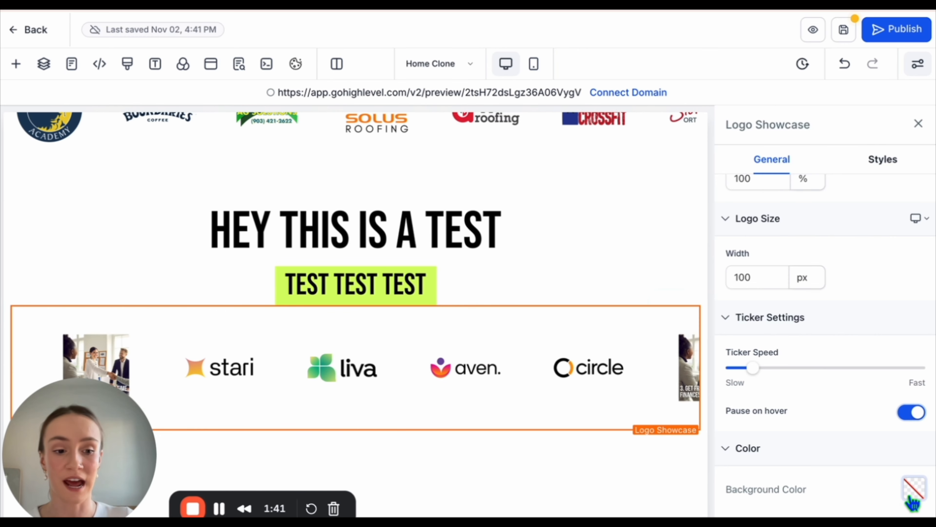
pyautogui.click(913, 489)
# Replace Logo 2's image with the dashboard screenshot on the orange circle from the media storage
pyautogui.click(804, 385)
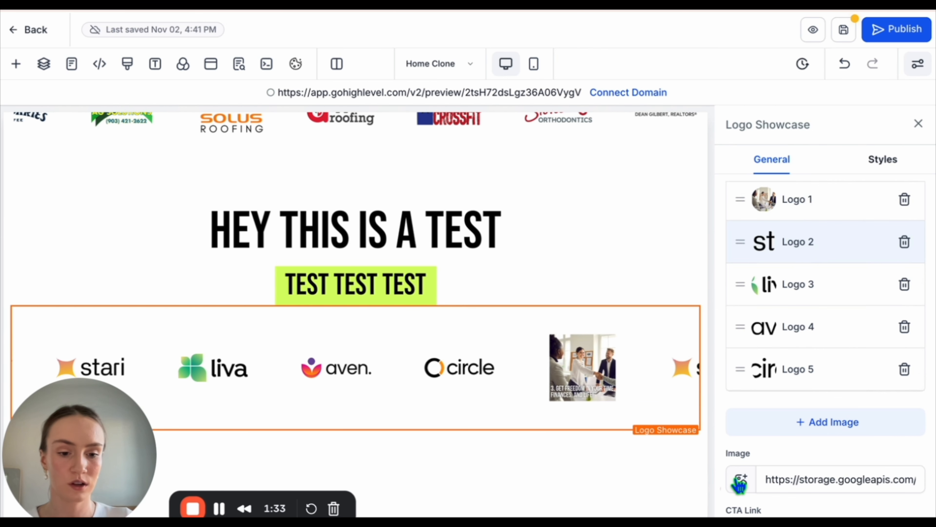
pyautogui.scroll(-1, 743, 481)
pyautogui.scroll(-3, 742, 484)
pyautogui.click(740, 345)
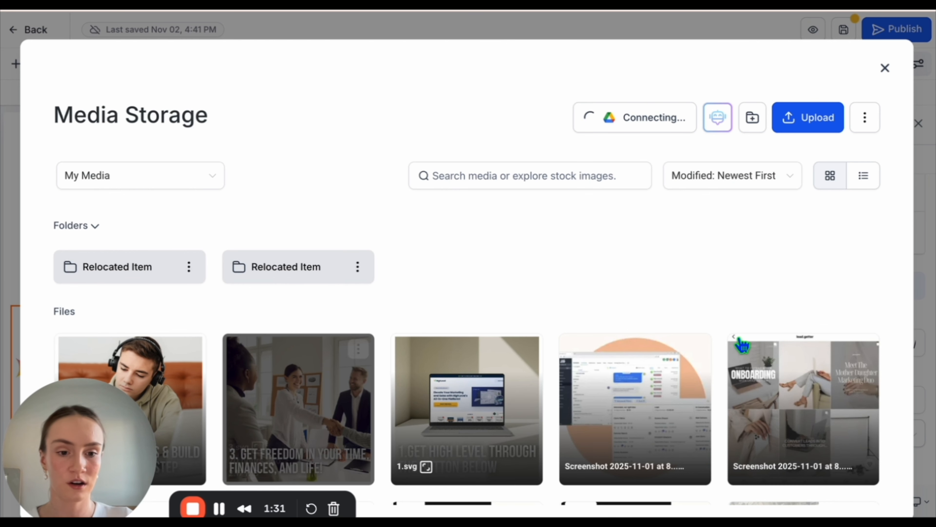
pyautogui.click(606, 384)
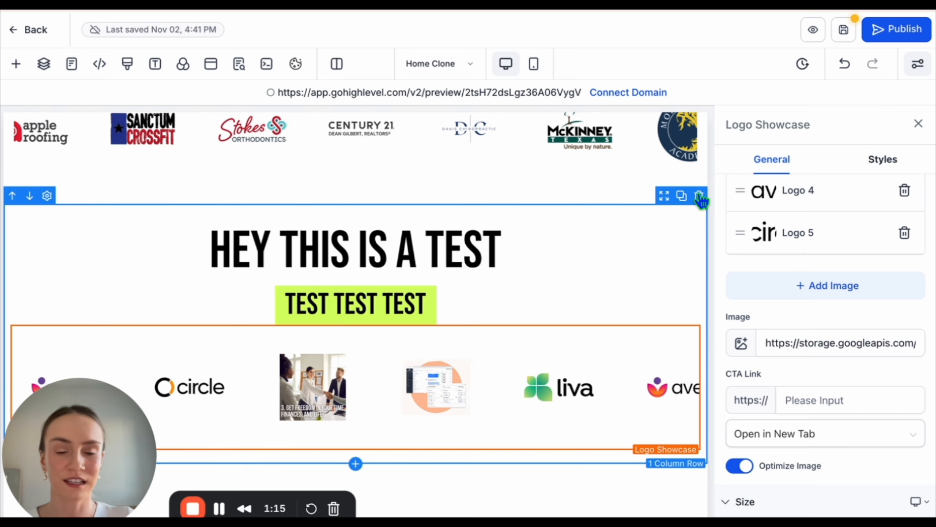
# Delete the row holding the test headlines and logo showcase, together with its section
pyautogui.click(699, 195)
pyautogui.click(699, 236)
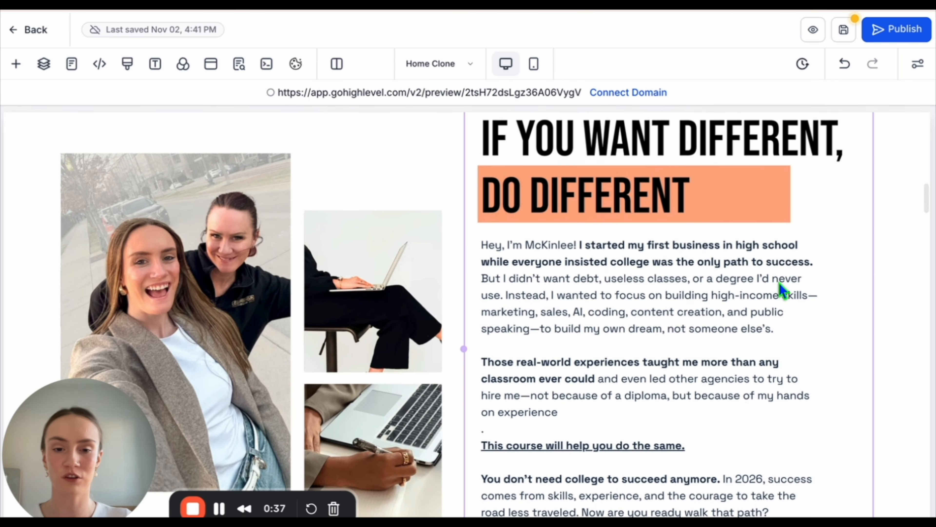
# Add a sub-headline with placeholder text directly below the orange DO DIFFERENT headline
pyautogui.scroll(1, 781, 289)
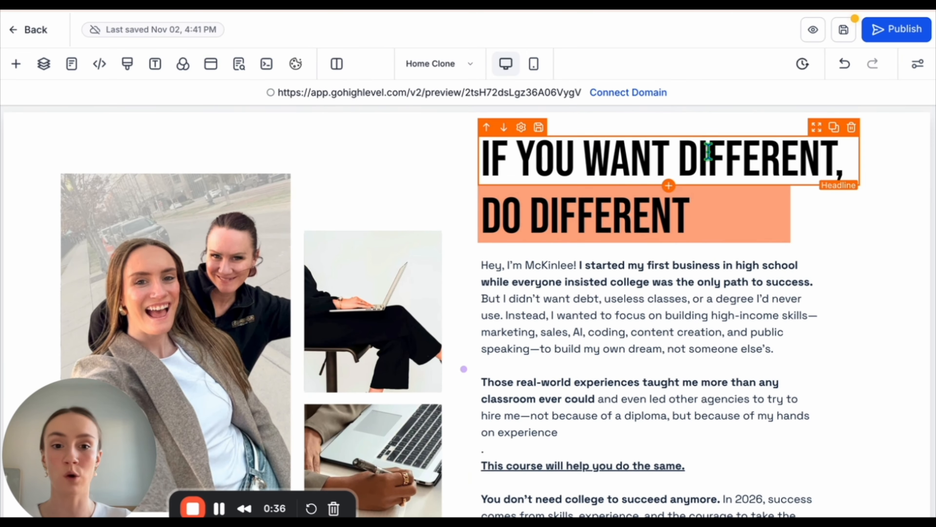
pyautogui.scroll(-3, 669, 315)
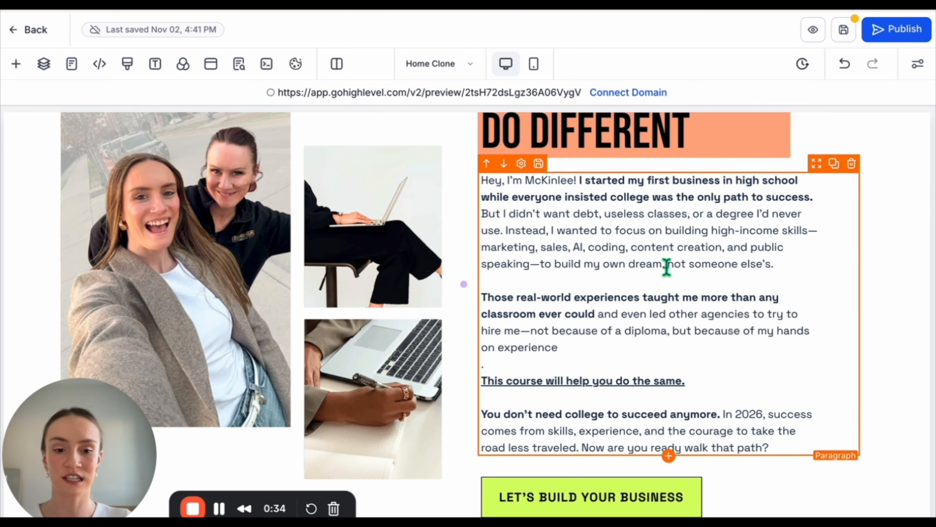
pyautogui.scroll(3, 666, 267)
pyautogui.click(634, 243)
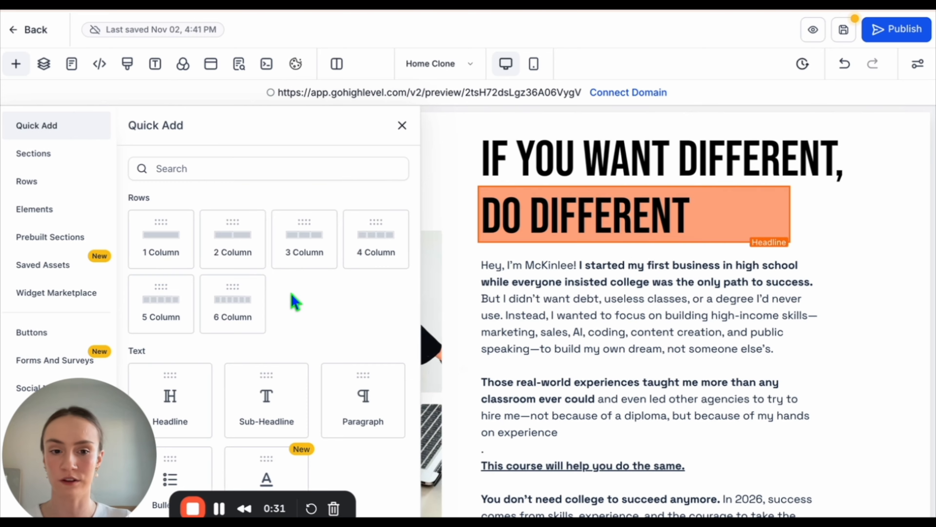
pyautogui.scroll(-2, 295, 302)
pyautogui.moveTo(266, 306); pyautogui.dragTo(554, 321)
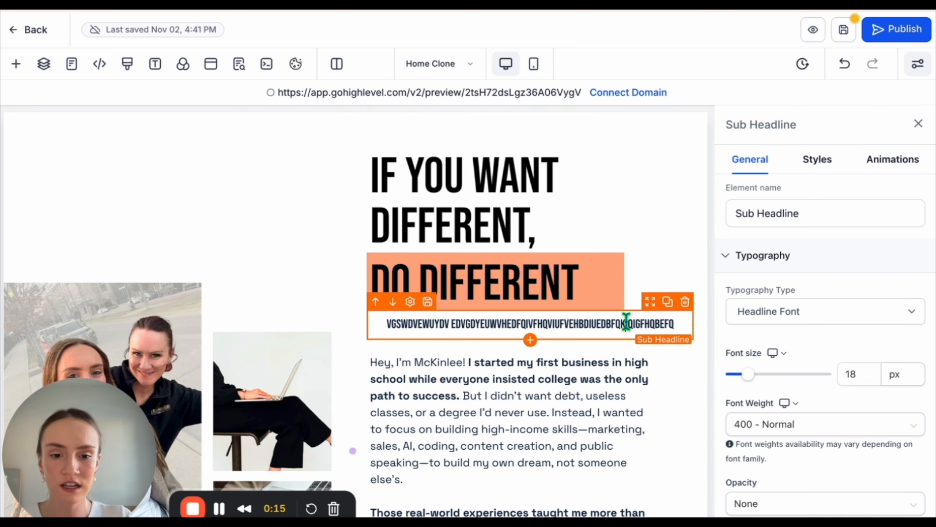
# Remove the middle part of the sub-headline's placeholder text and align the text left
pyautogui.moveTo(627, 324); pyautogui.dragTo(502, 324)
pyautogui.press('BackSpace')
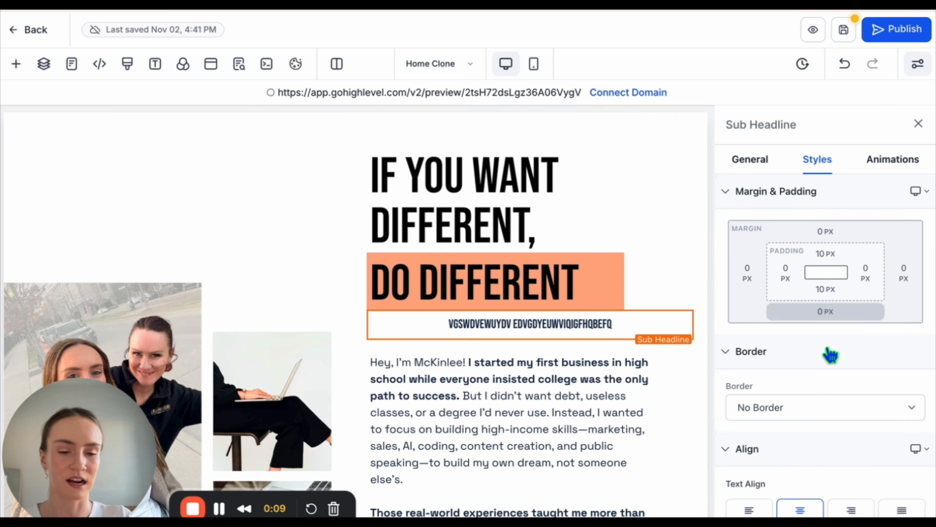
pyautogui.scroll(-5, 836, 418)
pyautogui.click(755, 335)
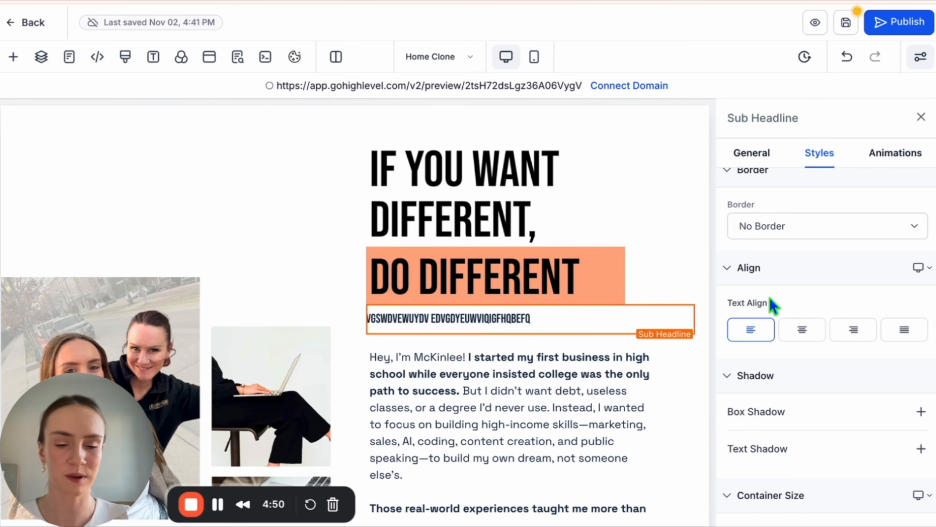
# Raise the sub-headline's top margin in stages of 10 px and 20 px up to 40 px
pyautogui.scroll(5, 850, 295)
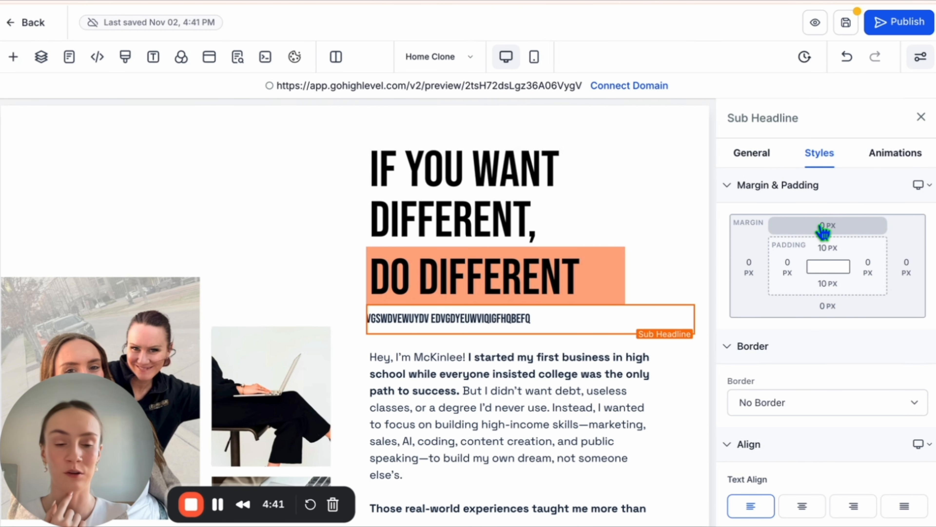
pyautogui.click(826, 226)
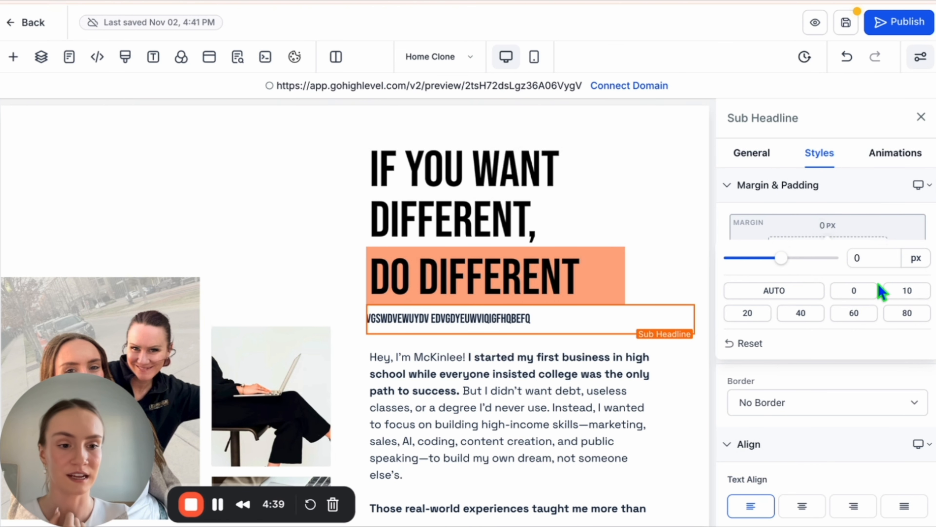
pyautogui.click(899, 291)
pyautogui.click(748, 313)
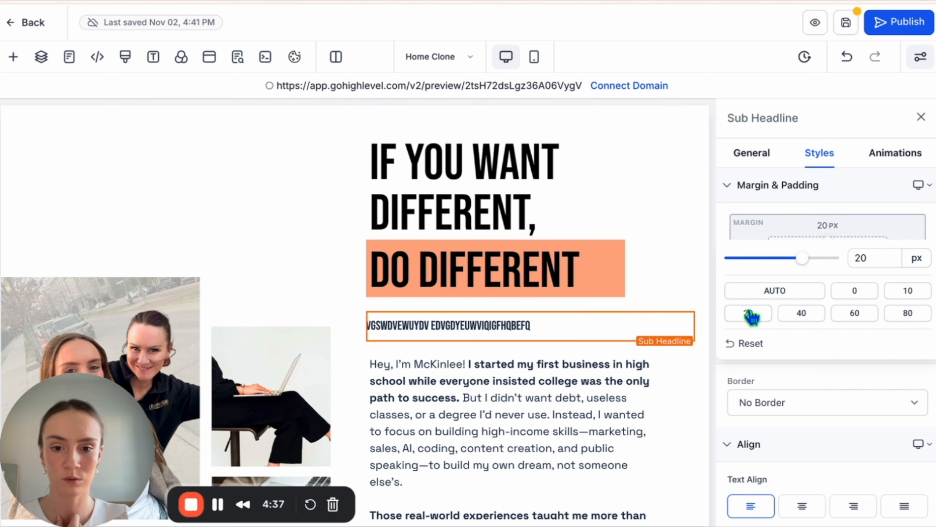
pyautogui.click(793, 316)
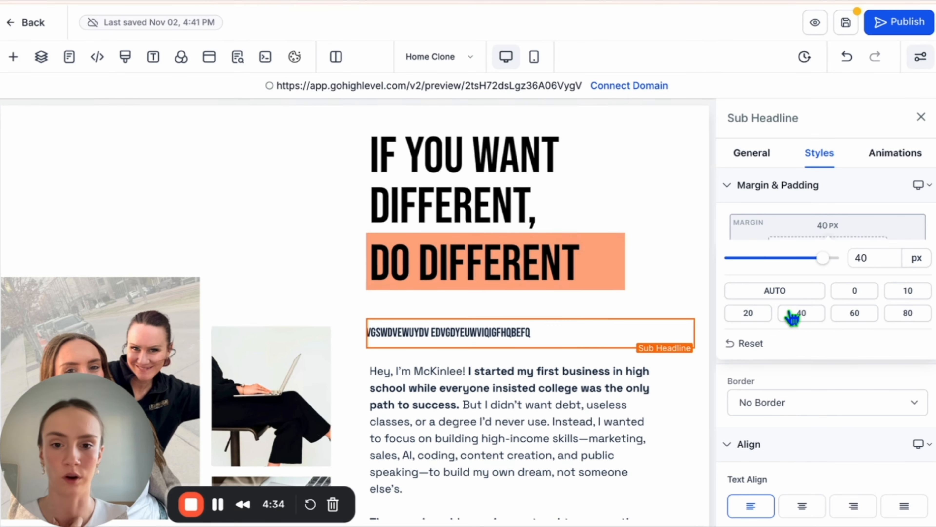
pyautogui.click(848, 208)
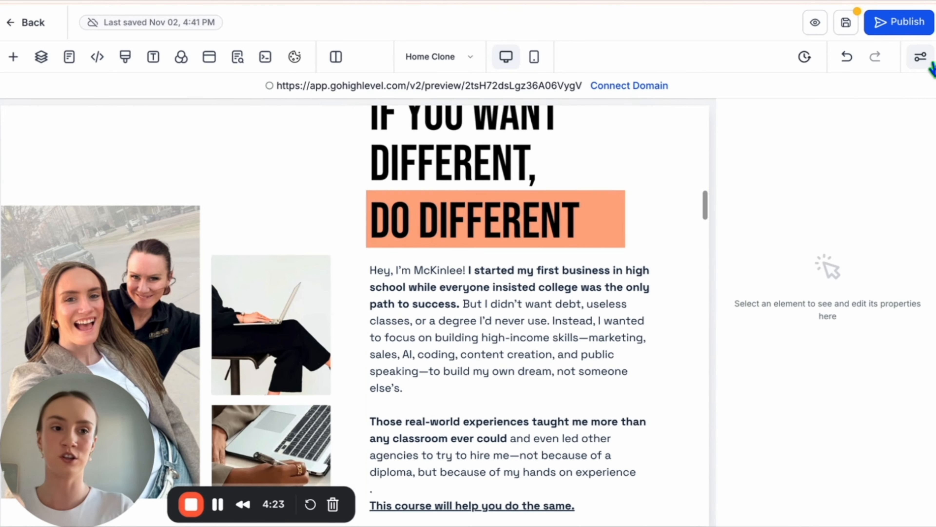
# Hide the element properties to widen the canvas and examine the photo collage beside the introduction text
pyautogui.click(920, 56)
pyautogui.scroll(-2, 317, 217)
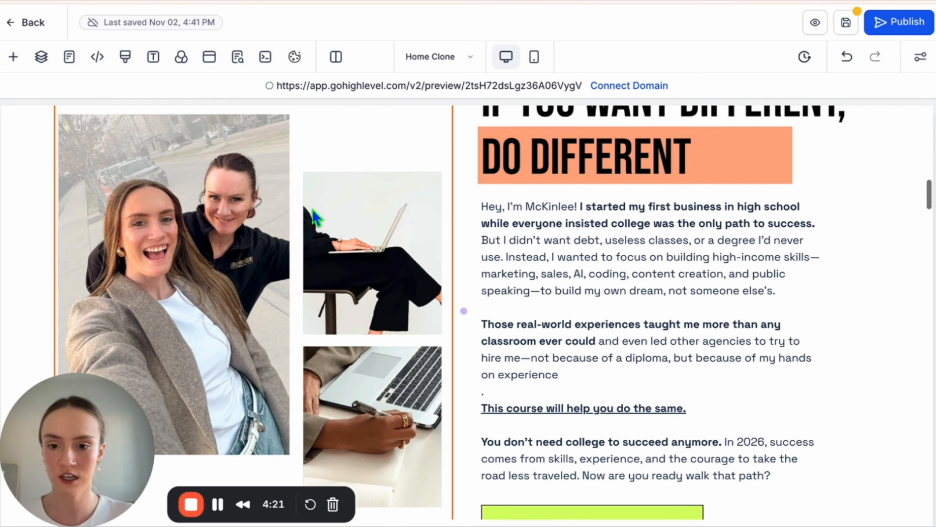
pyautogui.scroll(-2, 311, 409)
pyautogui.scroll(-2, 311, 410)
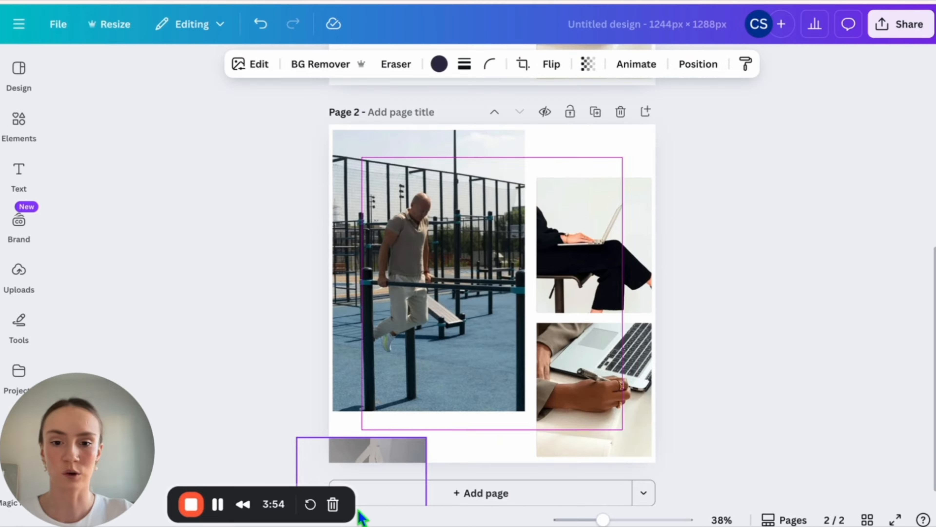
# Place the photo of the laptop on a white desk over page 2's large photo and widen it to cover that area
pyautogui.moveTo(358, 510); pyautogui.dragTo(358, 509)
pyautogui.moveTo(586, 149); pyautogui.dragTo(592, 419)
pyautogui.moveTo(576, 394); pyautogui.dragTo(617, 390)
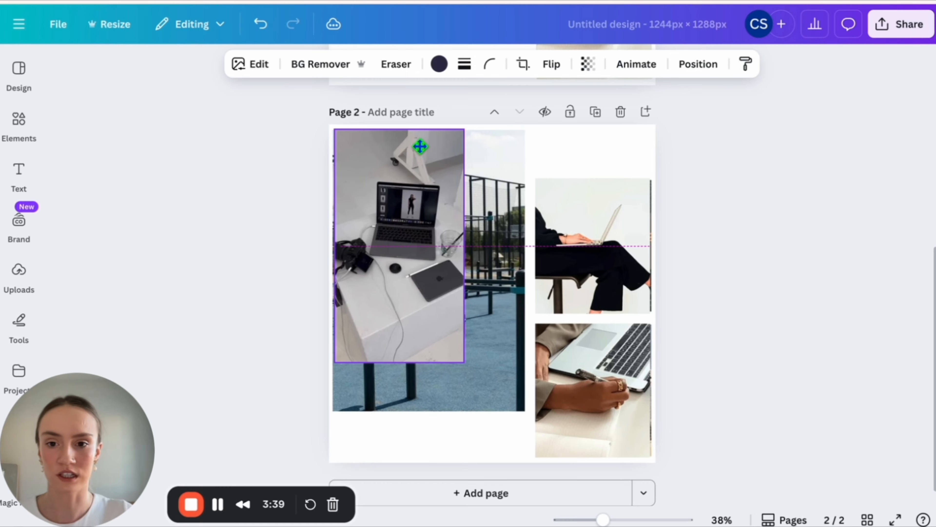
pyautogui.moveTo(420, 146); pyautogui.dragTo(421, 149)
pyautogui.moveTo(463, 243); pyautogui.dragTo(522, 246)
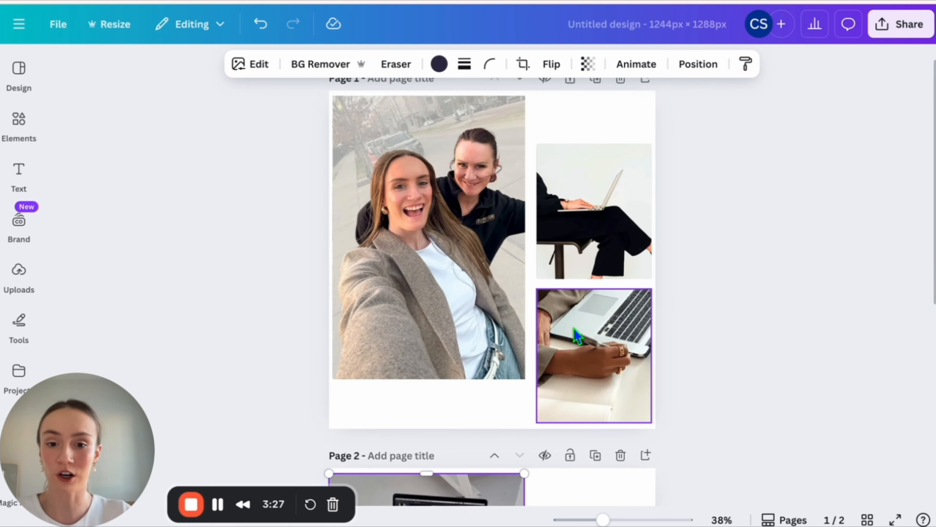
pyautogui.scroll(-5, 576, 334)
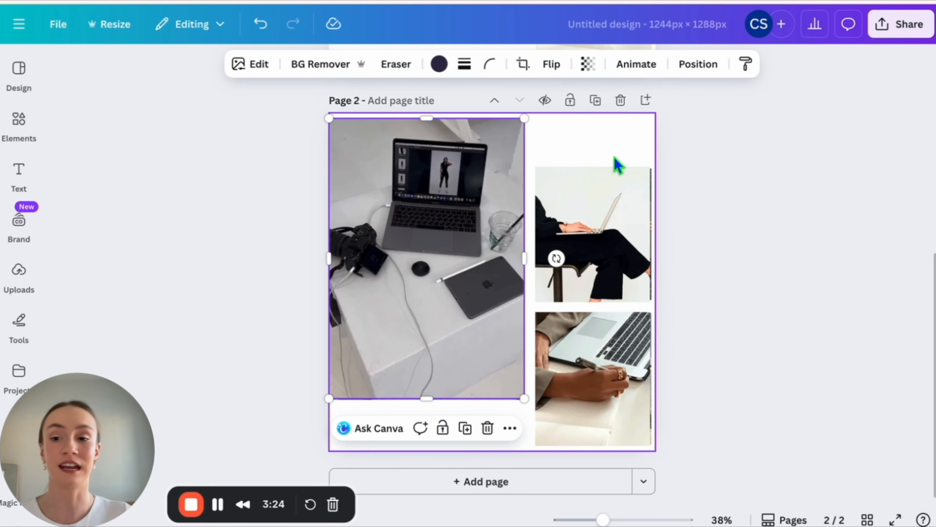
# Set up the collage download as an SVG with transparent background, limited to the current page (Page 2)
pyautogui.click(621, 151)
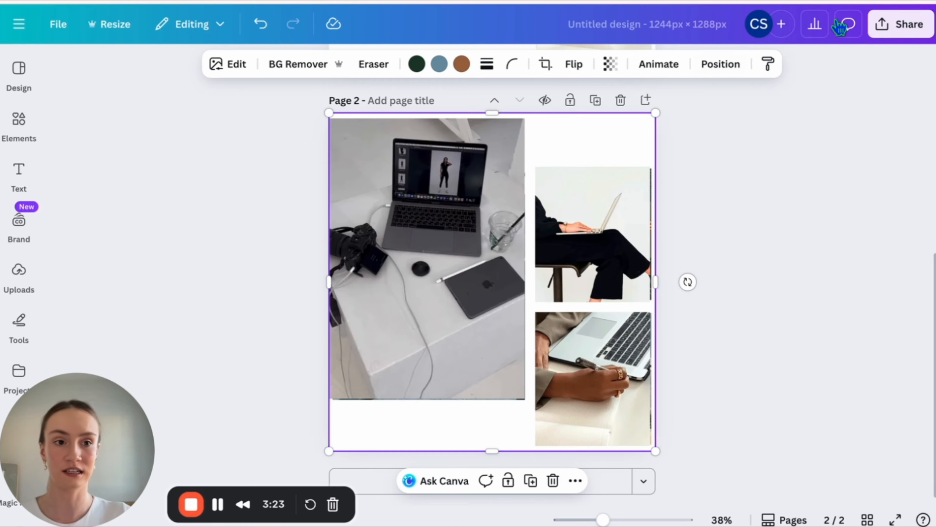
pyautogui.click(894, 25)
pyautogui.click(672, 328)
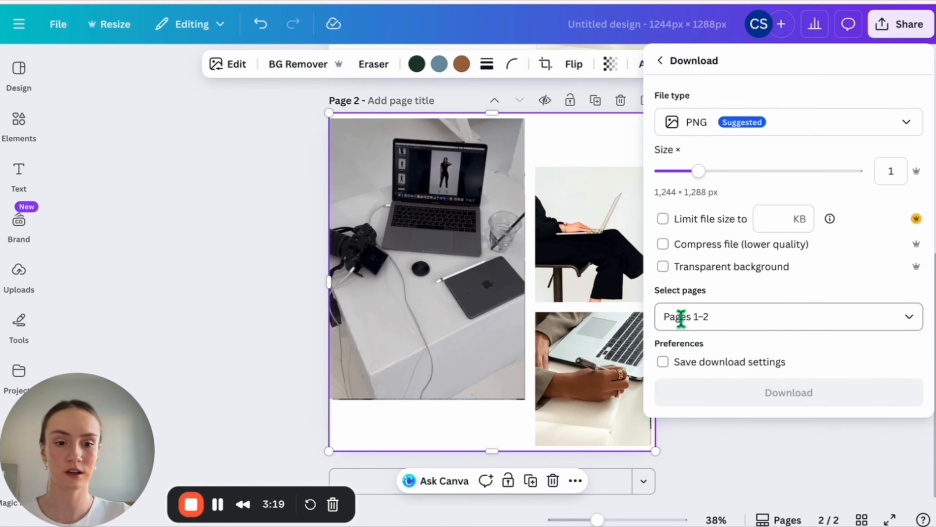
pyautogui.click(770, 131)
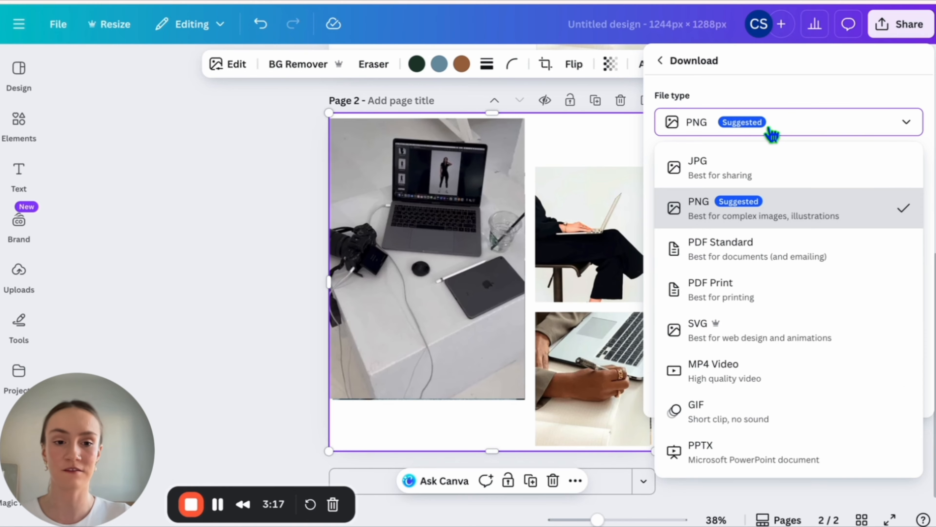
pyautogui.click(740, 338)
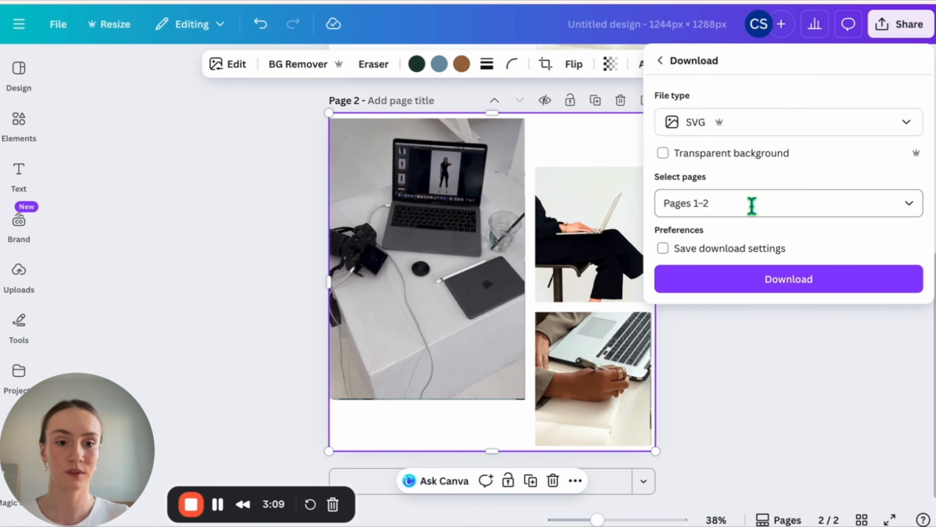
pyautogui.click(724, 199)
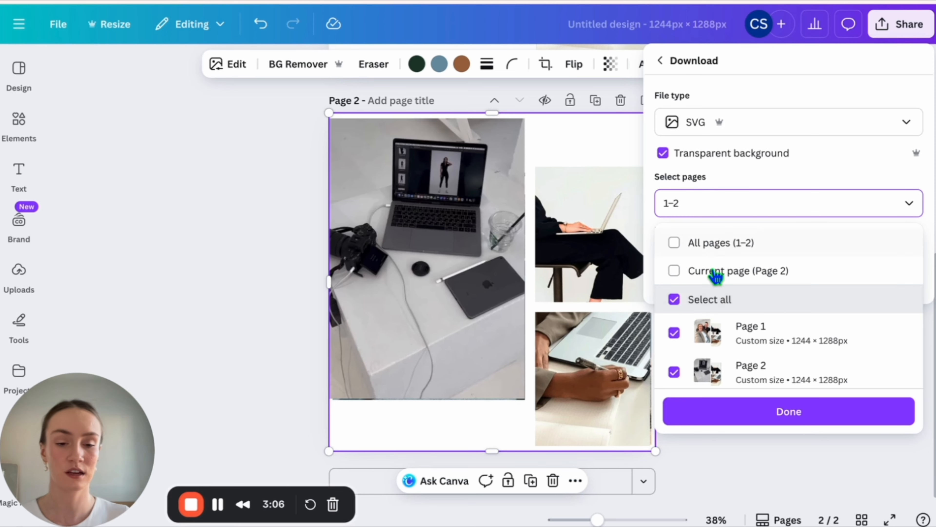
pyautogui.click(717, 277)
pyautogui.click(755, 411)
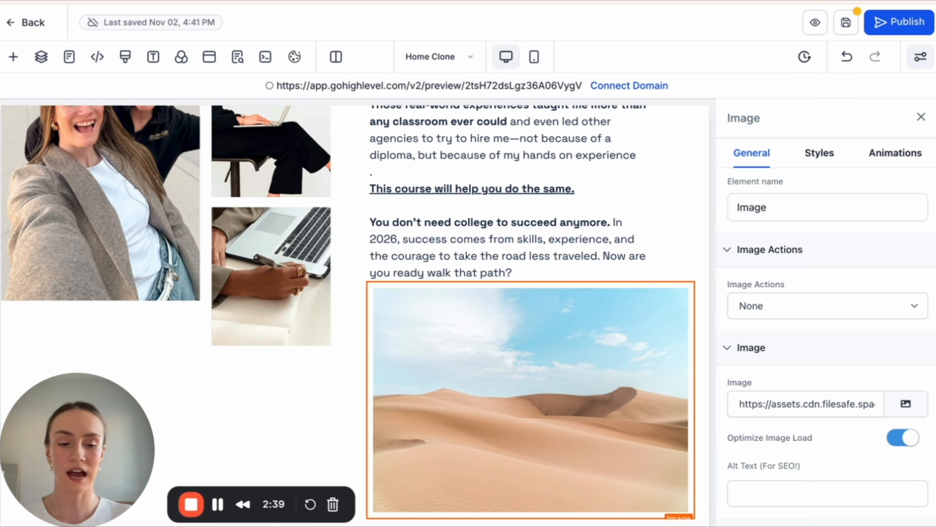
# In the Home Clone page builder, replace the desert placeholder image with Untitled design (29).svg from the media storage
pyautogui.click(906, 405)
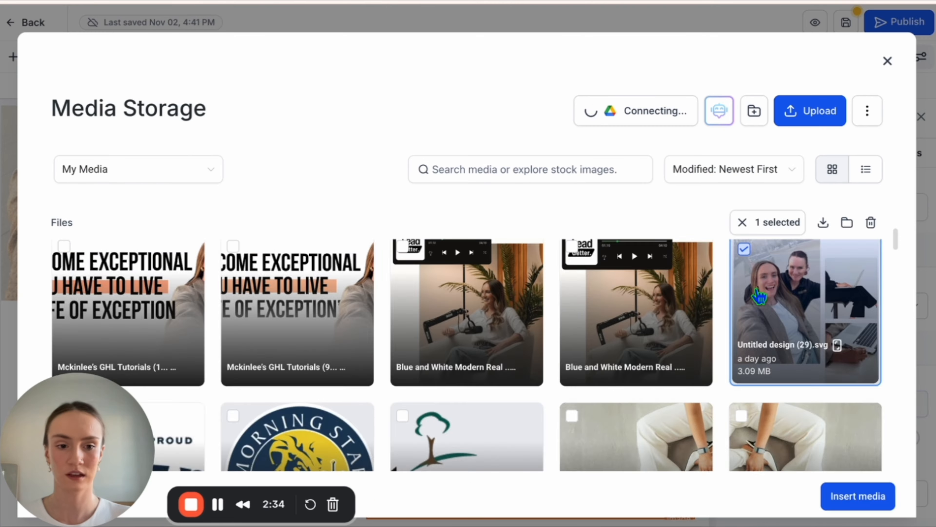
pyautogui.click(857, 496)
pyautogui.scroll(-4, 574, 317)
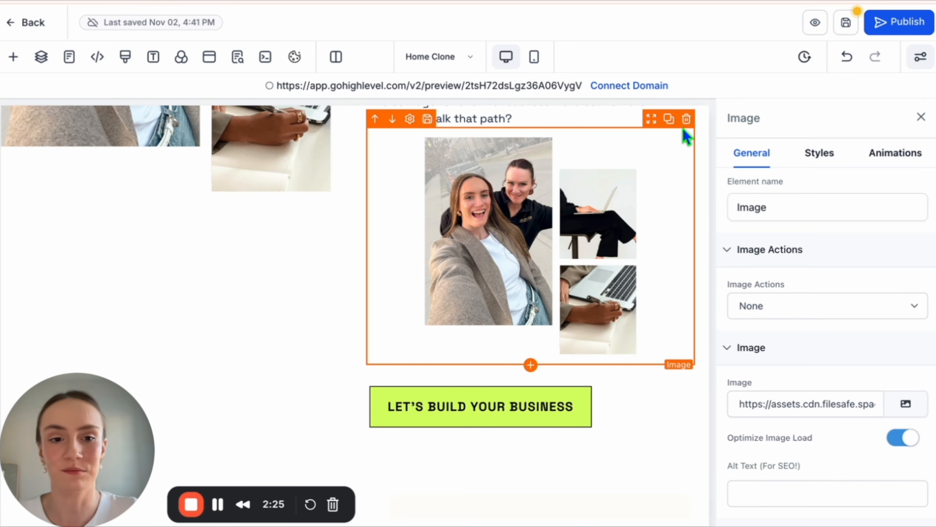
# Delete the collage image between the introduction text and the LET'S BUILD YOUR BUSINESS button
pyautogui.click(686, 119)
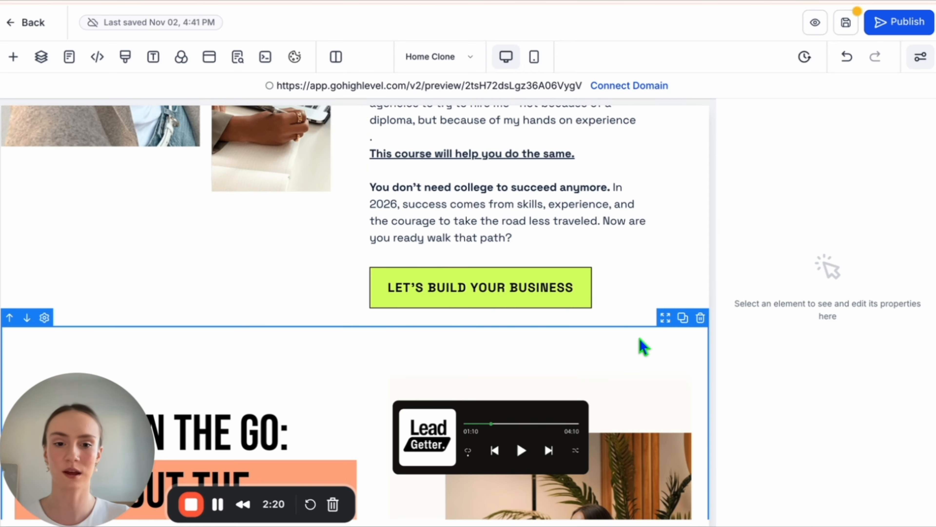
pyautogui.scroll(14, 640, 339)
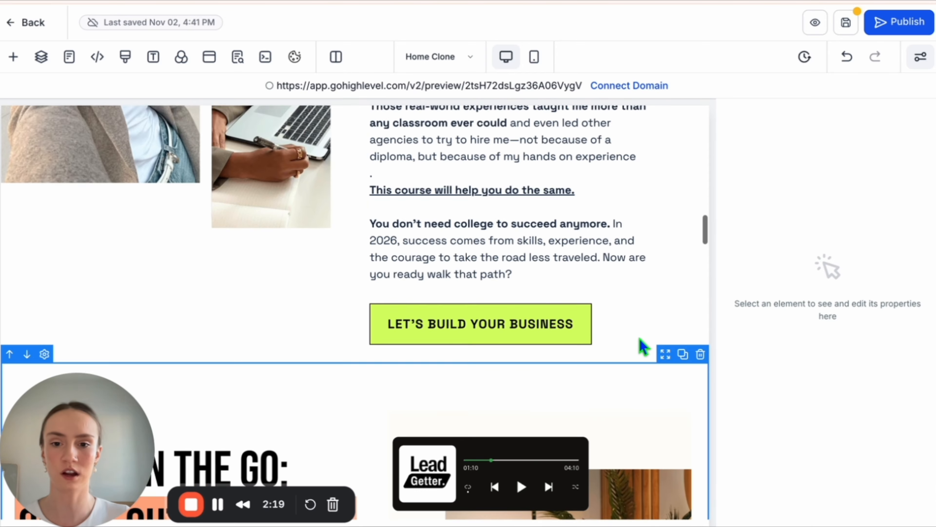
pyautogui.scroll(-20, 640, 340)
pyautogui.scroll(-1, 640, 338)
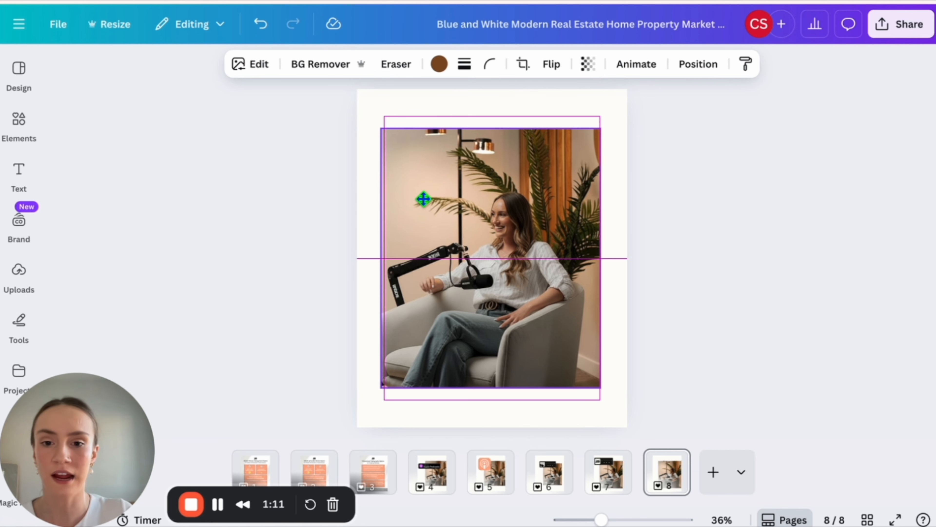
# In Canva, delete the podcast photo from page 8 and add another podcast studio photo from the uploads
pyautogui.moveTo(424, 199); pyautogui.dragTo(426, 205)
pyautogui.press('Delete')
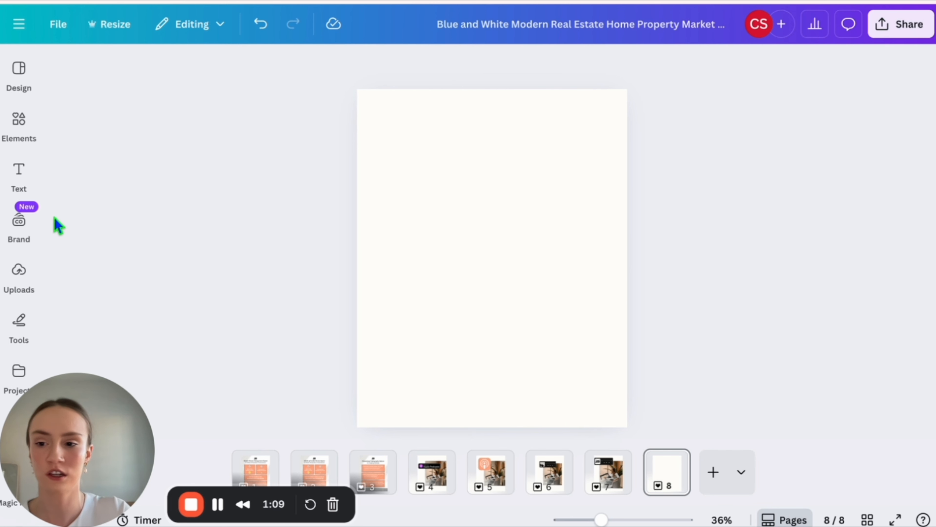
pyautogui.click(19, 272)
pyautogui.scroll(-3, 237, 360)
pyautogui.scroll(-4, 237, 356)
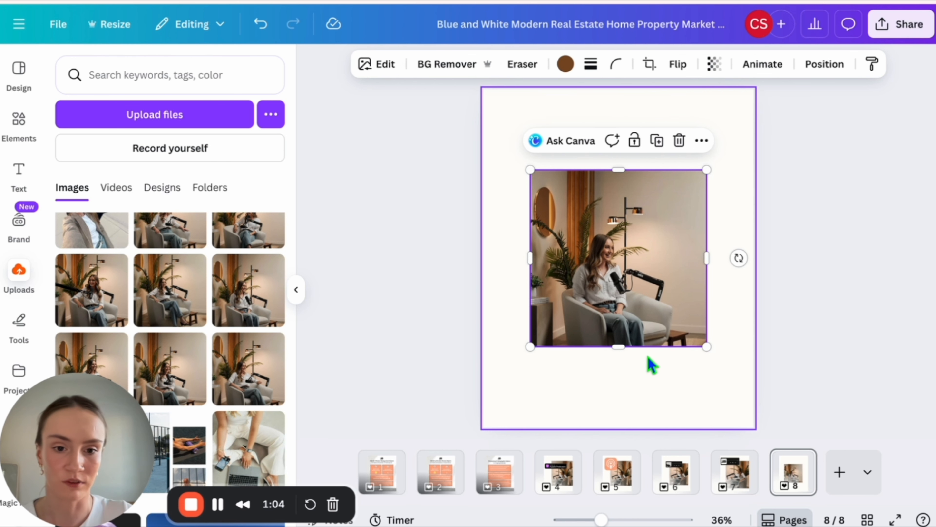
# Enlarge the podcast photo, crop it to a portrait format and align it with the page's right edge
pyautogui.moveTo(706, 346); pyautogui.dragTo(747, 387)
pyautogui.moveTo(745, 280); pyautogui.dragTo(707, 279)
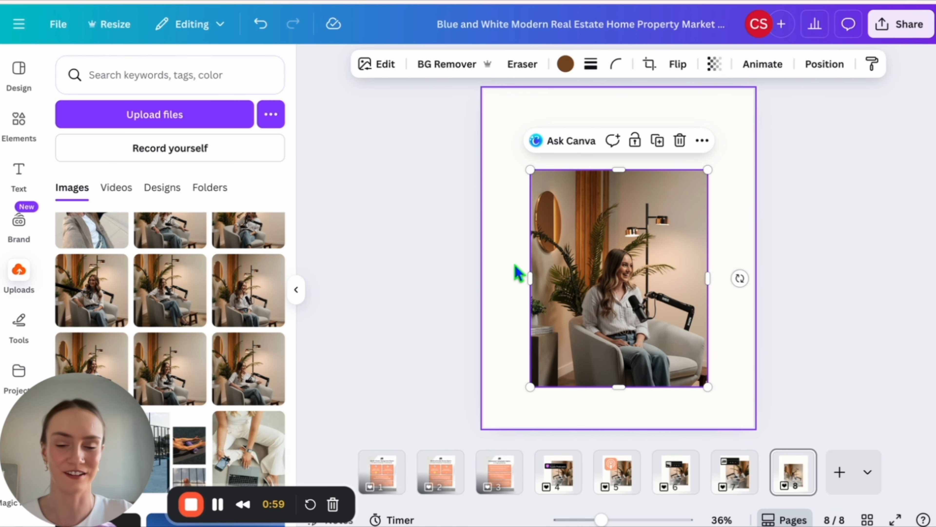
pyautogui.click(296, 290)
pyautogui.moveTo(498, 277); pyautogui.dragTo(472, 297)
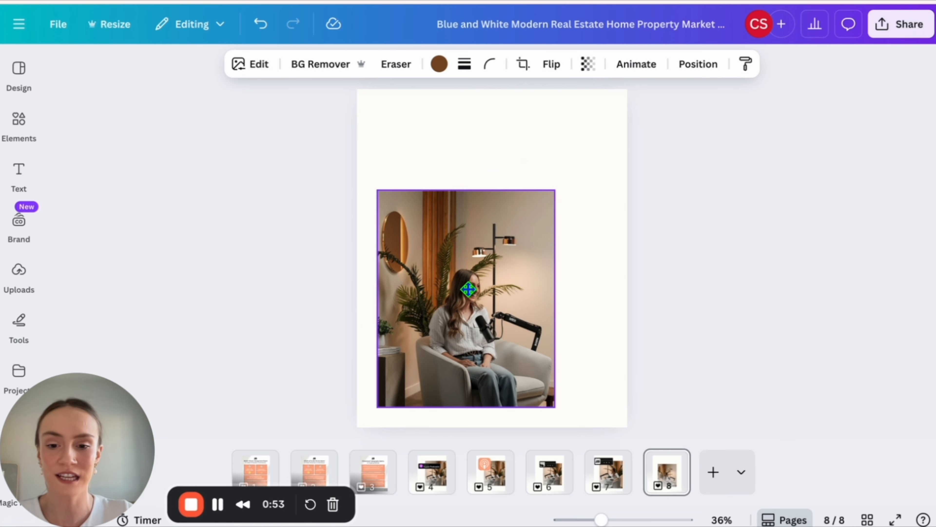
pyautogui.moveTo(556, 186); pyautogui.dragTo(605, 139)
pyautogui.moveTo(508, 287); pyautogui.dragTo(536, 302)
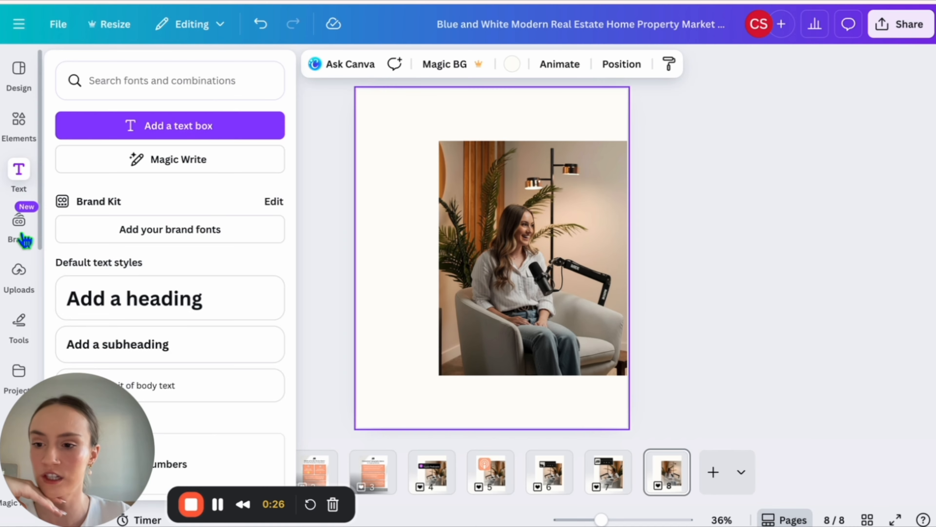
# Search the graphics for "podcast", add the round black microphone icon and place it over the photo's upper-left corner
pyautogui.click(19, 122)
pyautogui.click(132, 76)
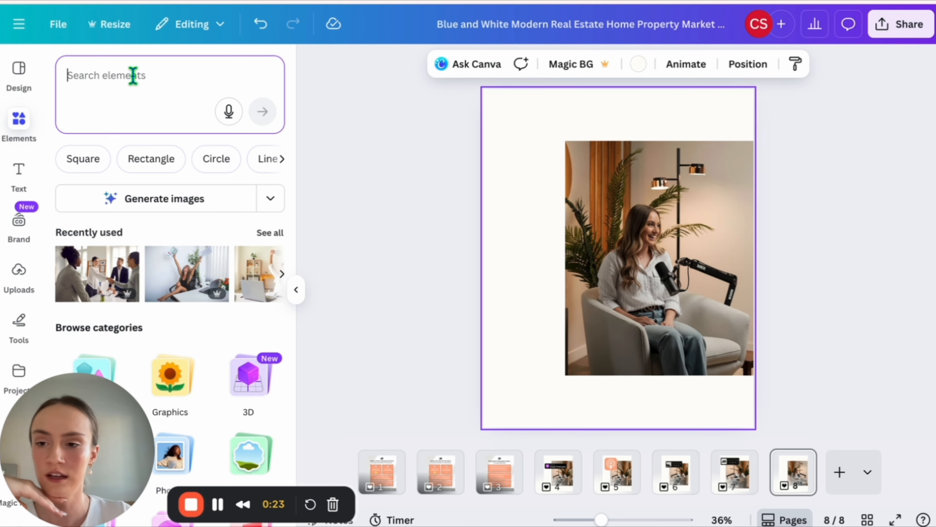
pyautogui.write('podcast')
pyautogui.press('Return')
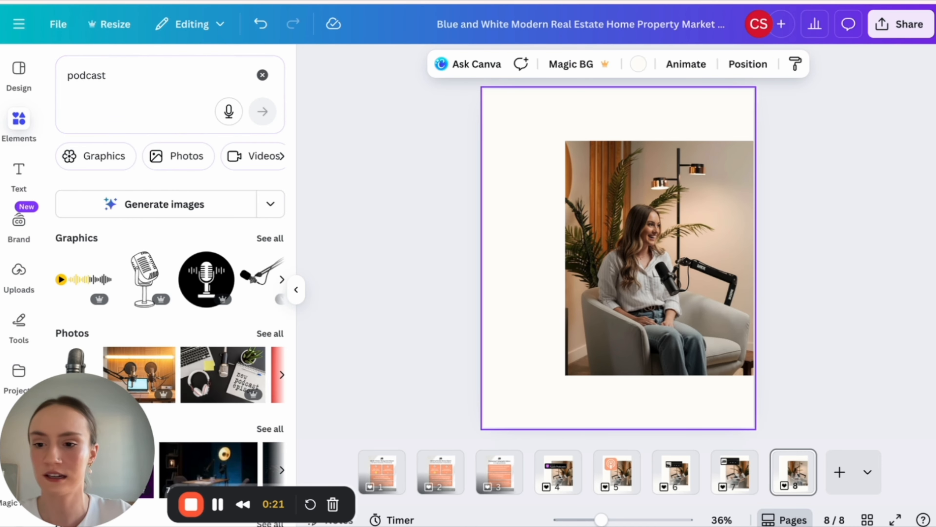
pyautogui.click(263, 238)
pyautogui.click(258, 243)
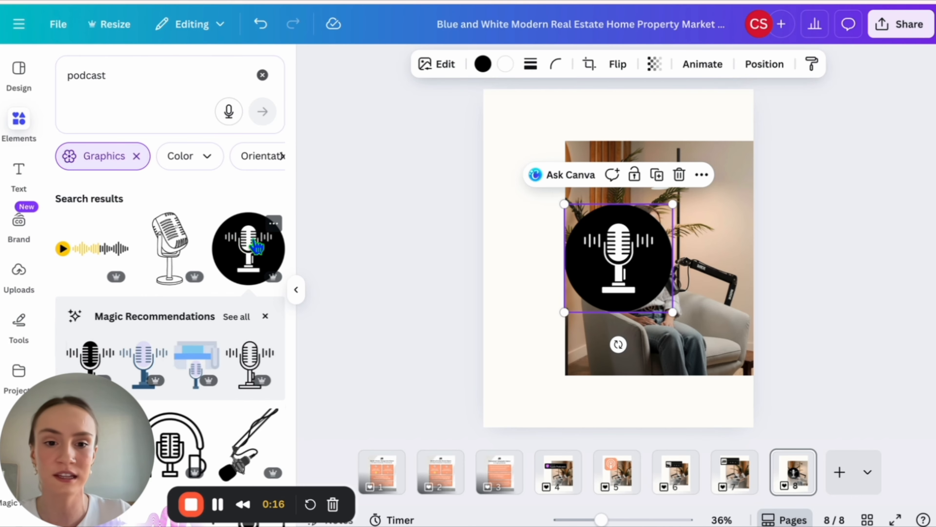
pyautogui.moveTo(623, 277); pyautogui.dragTo(581, 179)
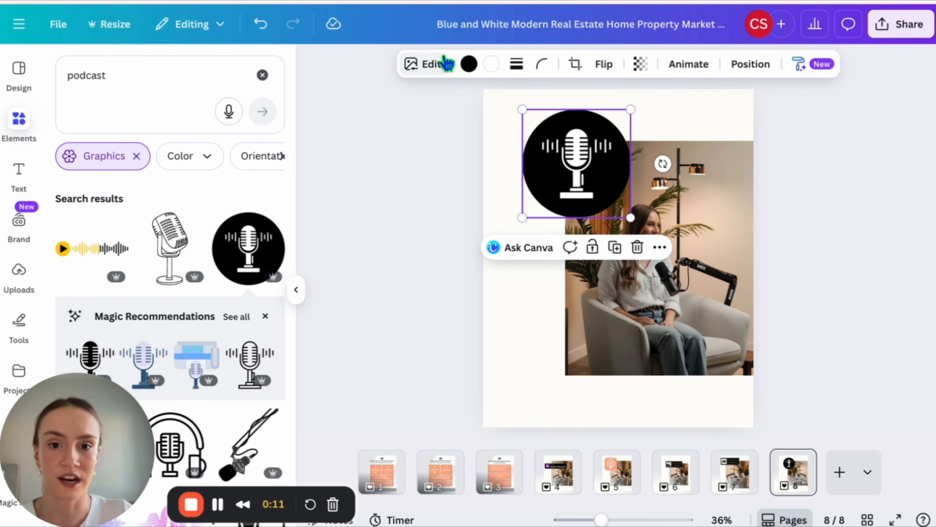
# Recolour the microphone icon's black circle to the document's peach orange, then shrink it and position it at the photo's upper-left corner
pyautogui.click(468, 63)
pyautogui.click(243, 203)
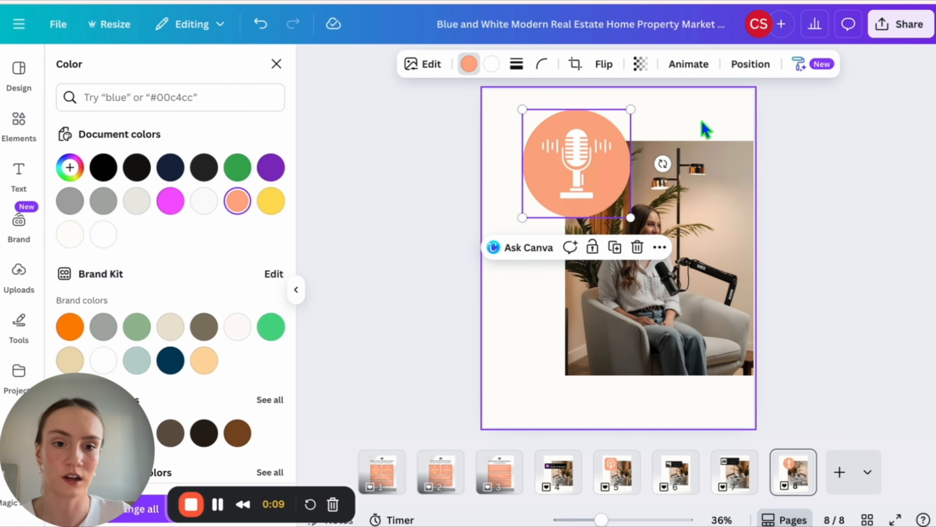
pyautogui.click(680, 131)
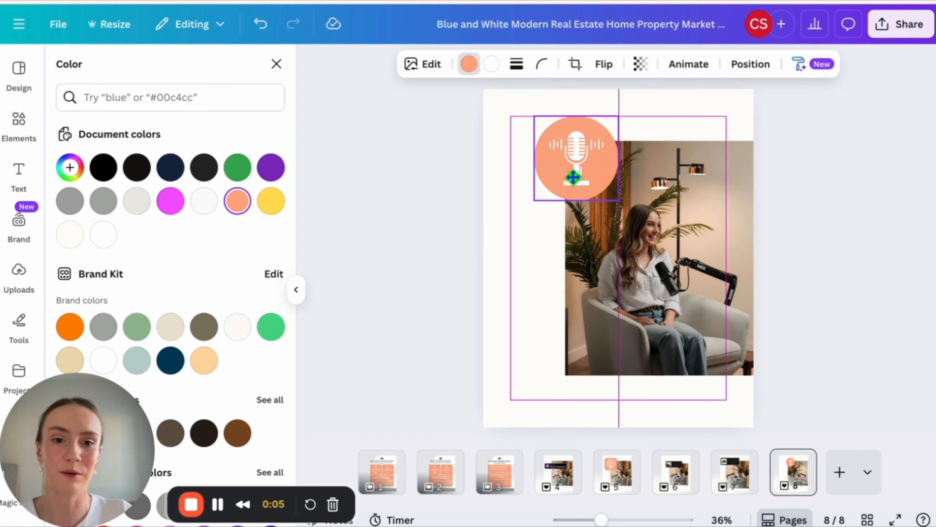
pyautogui.moveTo(571, 178); pyautogui.dragTo(566, 175)
pyautogui.click(666, 425)
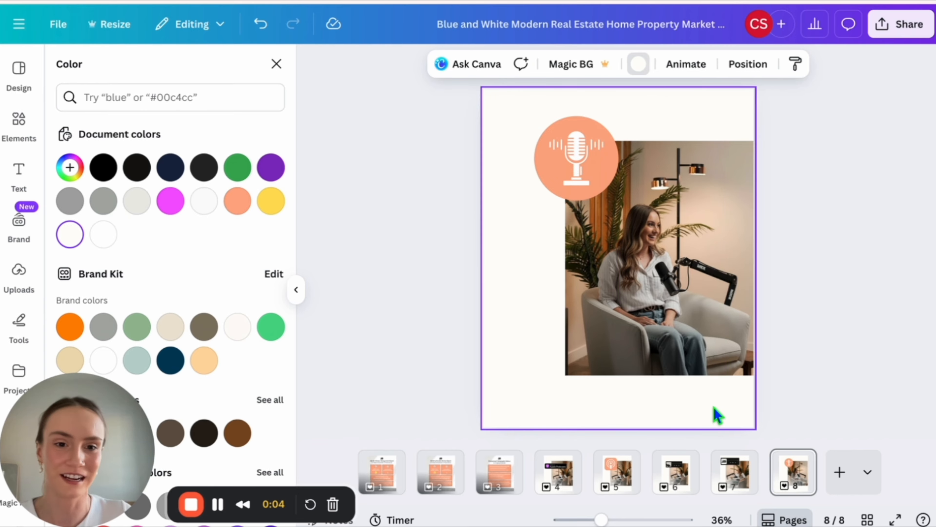
# Select the microphone icon and the photo together and enlarge them until the photo reaches the page's bottom edge
pyautogui.moveTo(722, 397); pyautogui.dragTo(510, 107)
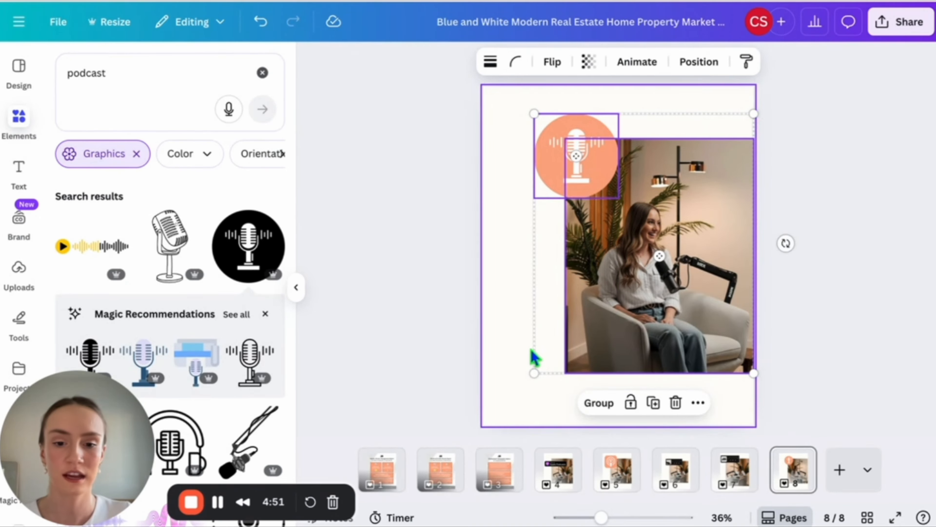
pyautogui.moveTo(534, 372); pyautogui.dragTo(496, 426)
pyautogui.click(661, 110)
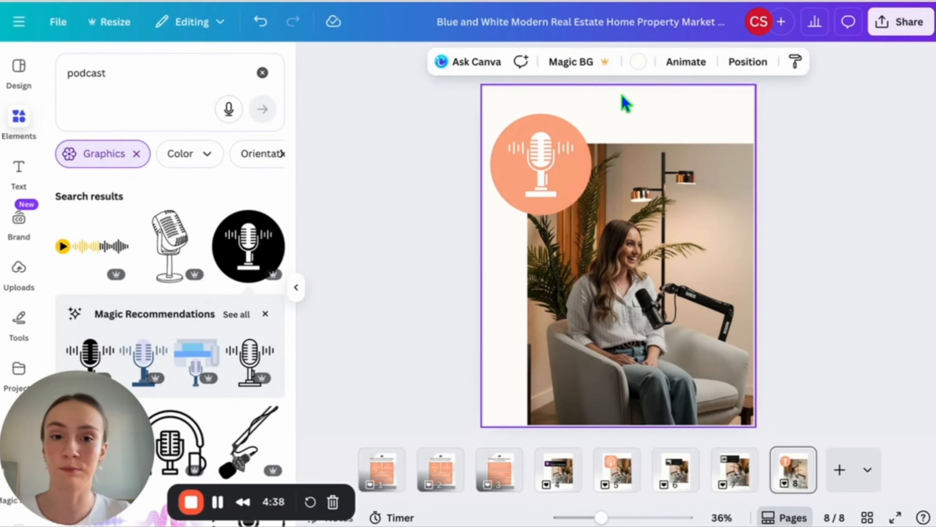
# Try black as the podcast graphic's page background and settle on white
pyautogui.click(638, 61)
pyautogui.click(104, 165)
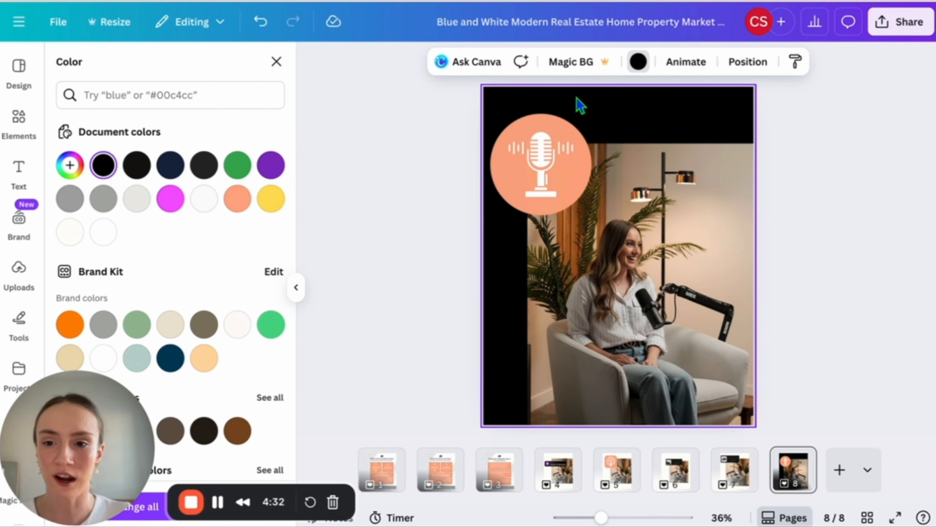
pyautogui.click(104, 233)
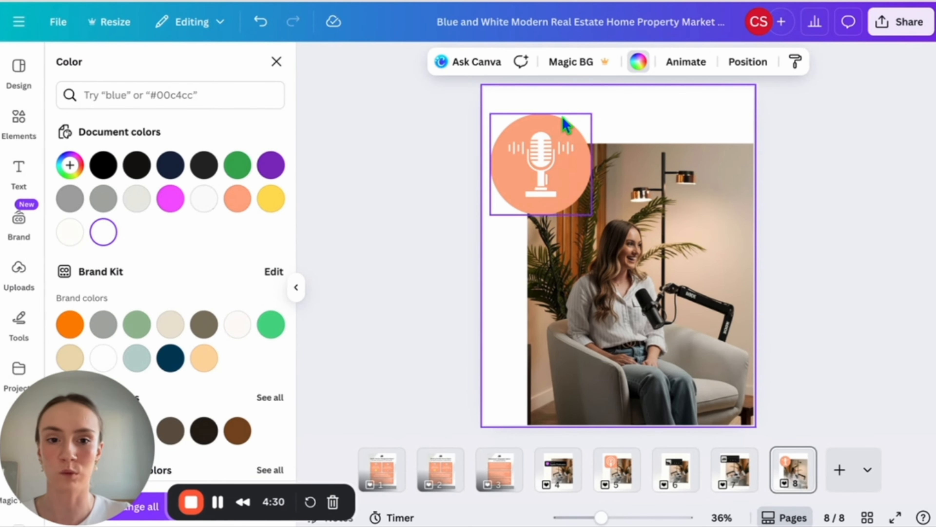
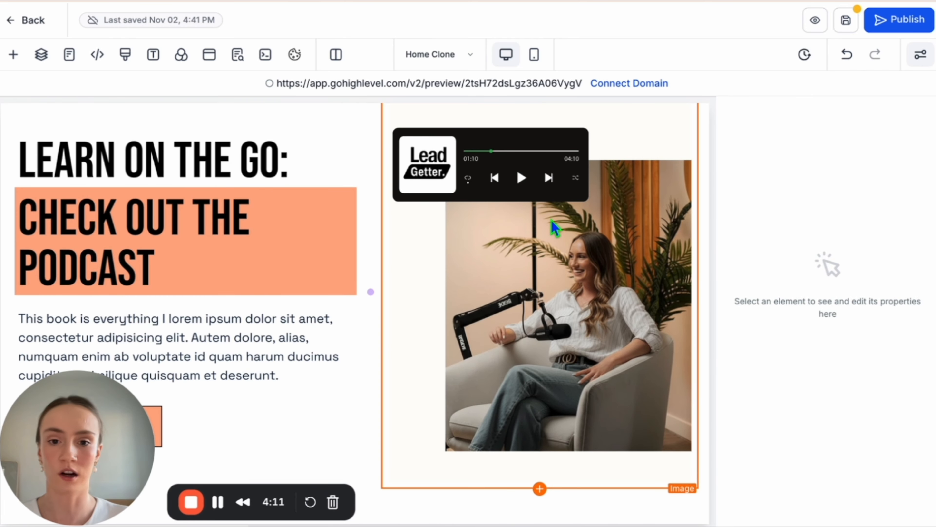
# Switch to the GoHighLevel page builder and check the size settings of the podcast section's image
pyautogui.click(553, 222)
pyautogui.scroll(-5, 828, 328)
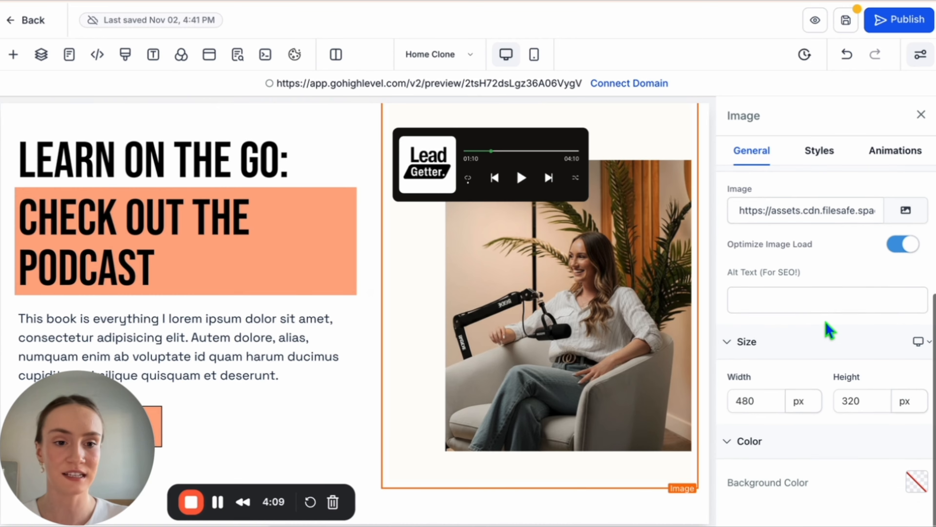
pyautogui.click(732, 407)
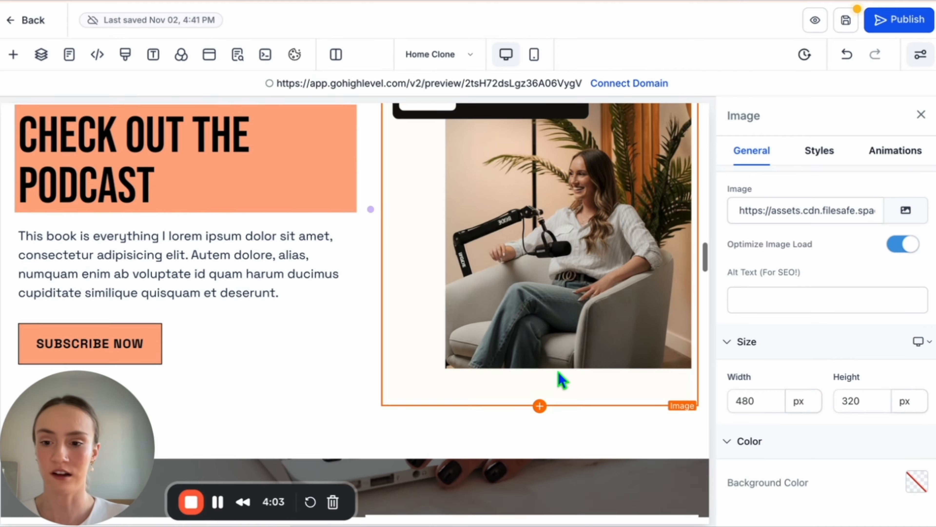
# Review the "Level Up You & Your Skills" section and examine its background image options and opacity
pyautogui.scroll(-5, 558, 372)
pyautogui.scroll(-4, 557, 371)
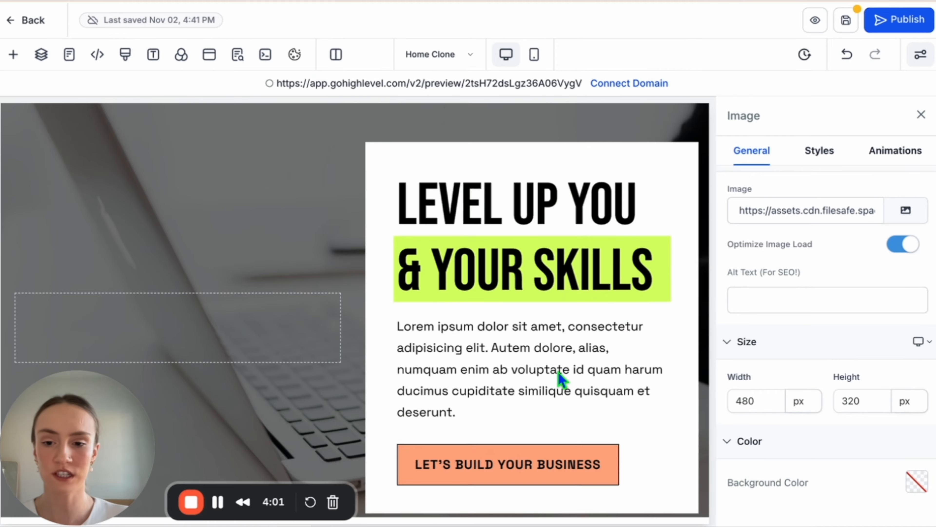
pyautogui.scroll(-5, 560, 377)
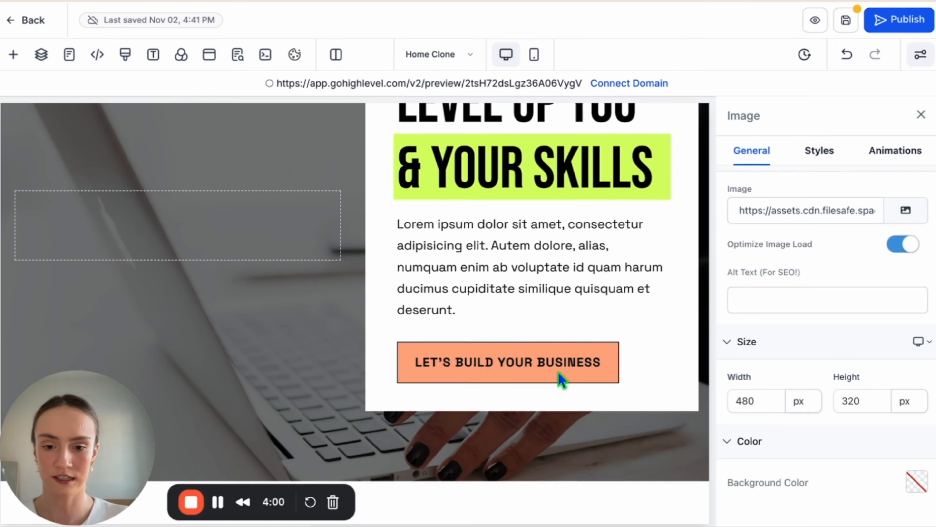
pyautogui.scroll(3, 560, 377)
pyautogui.scroll(5, 560, 378)
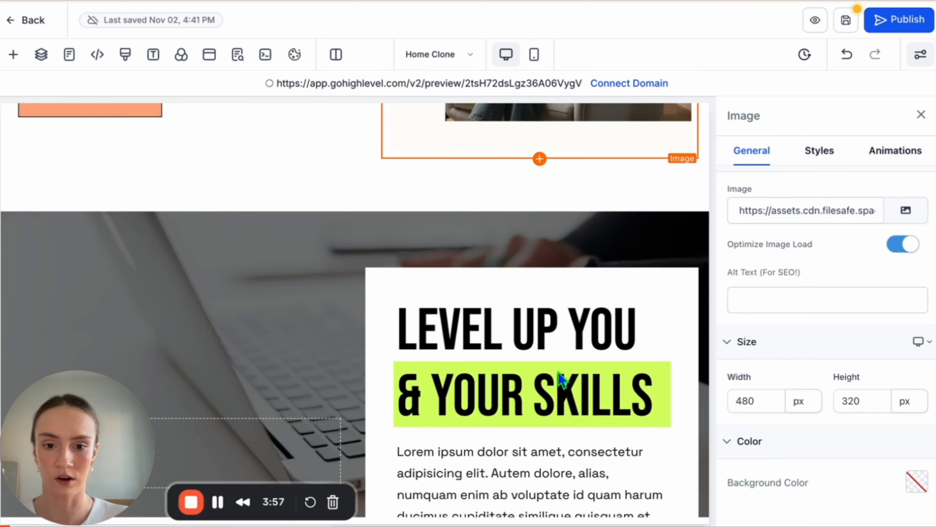
pyautogui.scroll(-1, 558, 380)
pyautogui.click(554, 265)
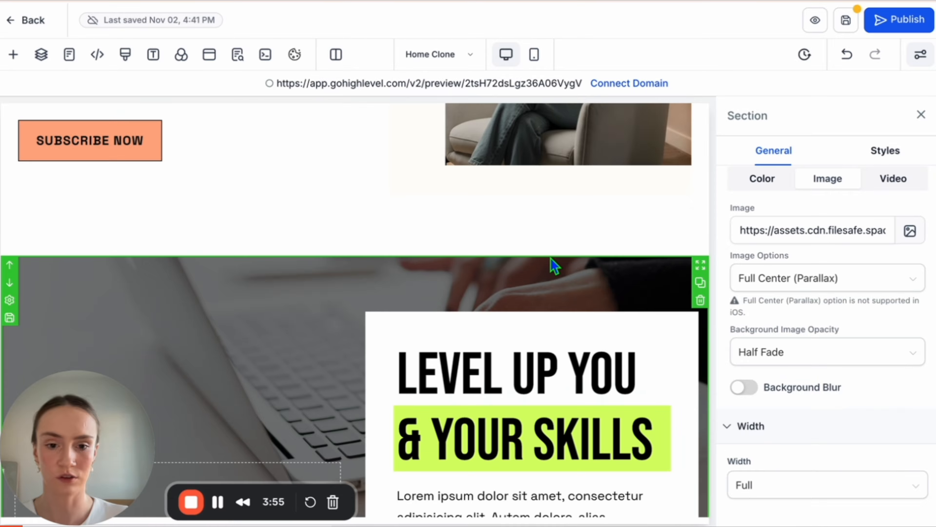
pyautogui.scroll(-4, 555, 265)
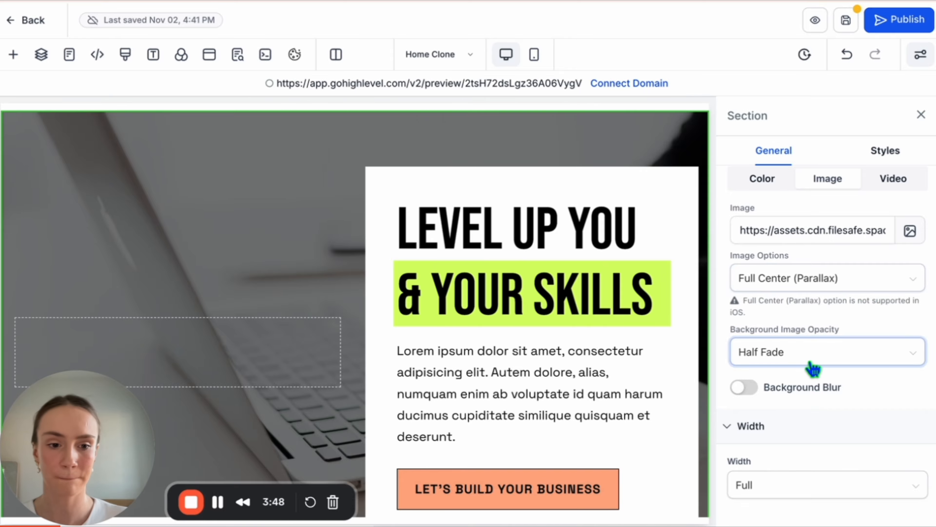
# Try red as the background color behind the section's laptop photo and return it to black
pyautogui.click(762, 181)
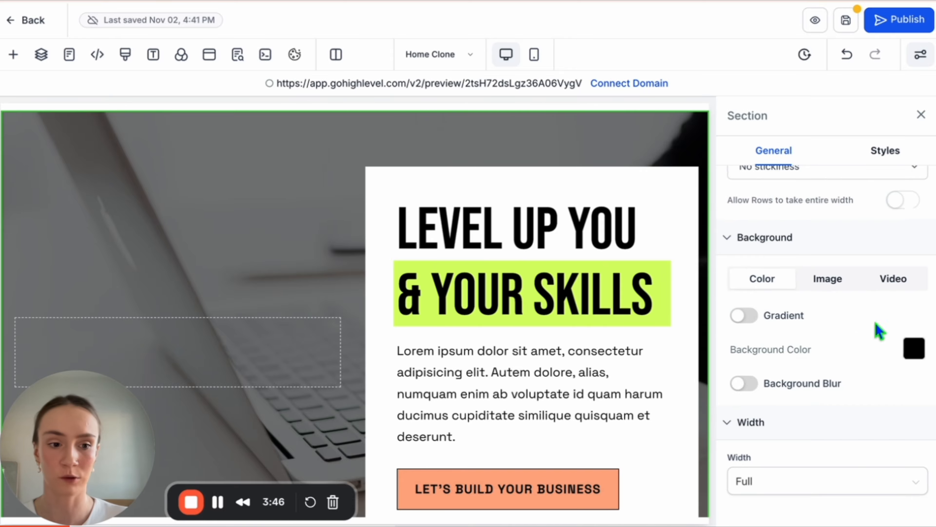
pyautogui.click(914, 348)
pyautogui.click(827, 244)
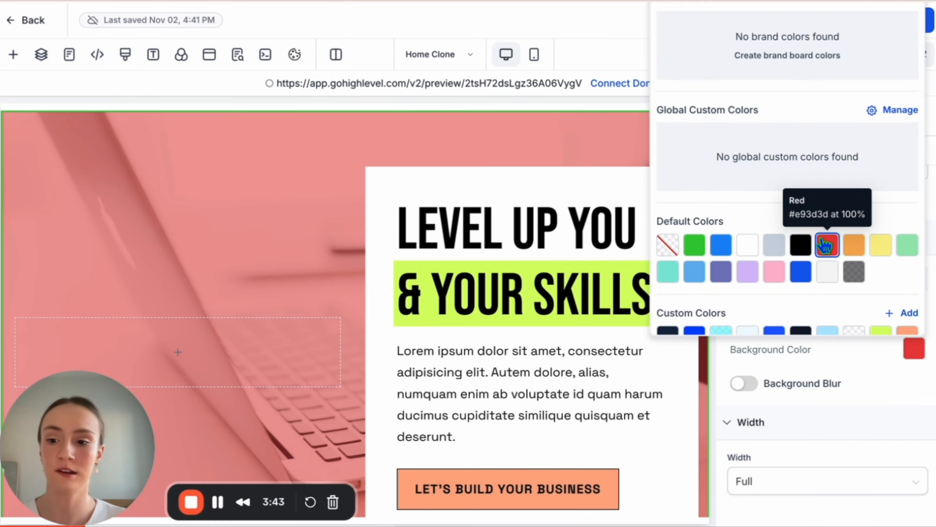
pyautogui.click(800, 245)
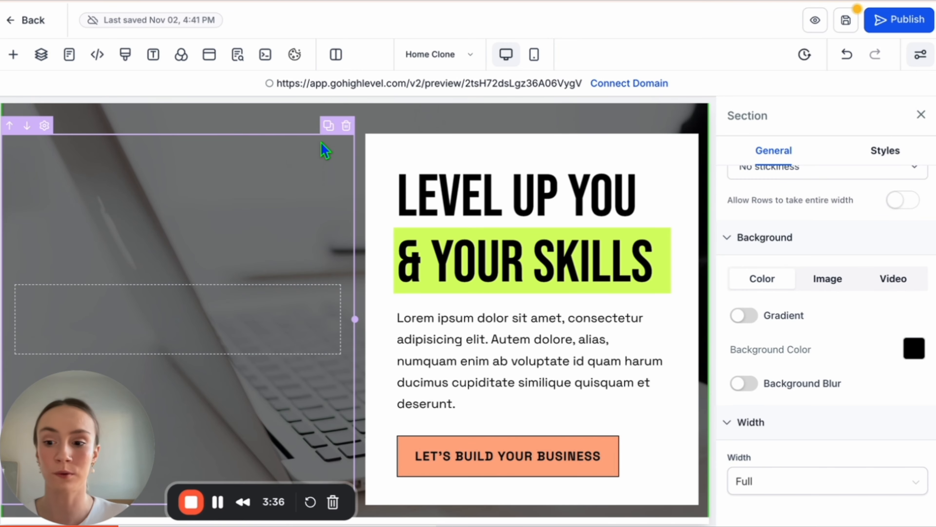
# Add a 2 Column row at the end of the "Level Up You & Your Skills" section
pyautogui.scroll(-5, 493, 147)
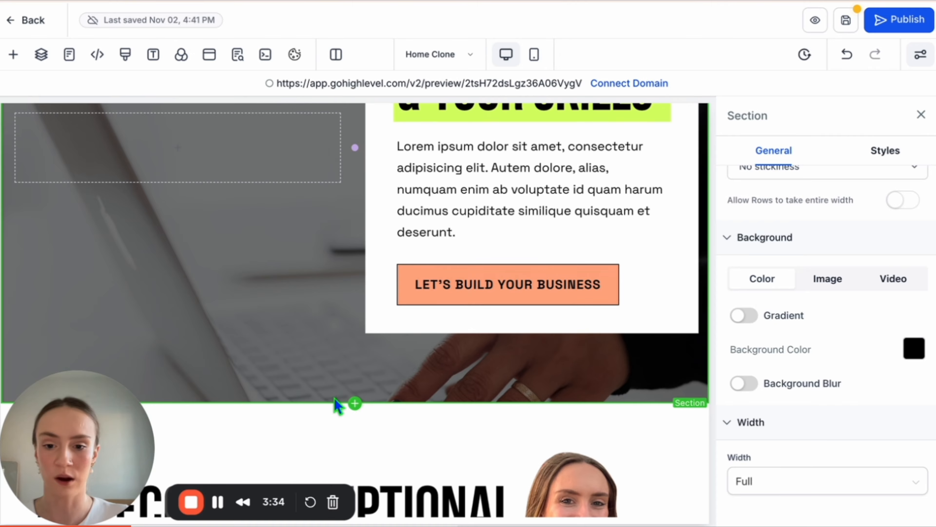
pyautogui.click(355, 404)
pyautogui.scroll(10, 250, 258)
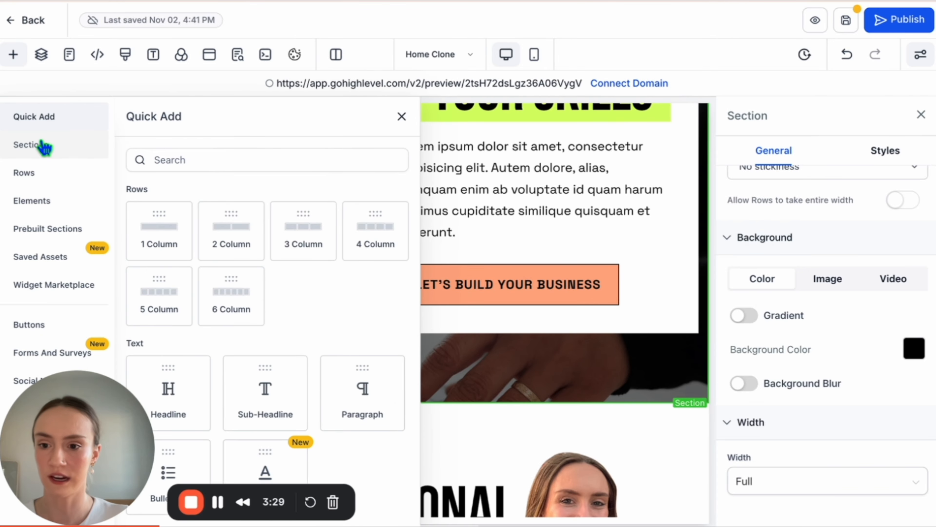
pyautogui.moveTo(220, 238); pyautogui.dragTo(351, 341)
pyautogui.scroll(-3, 435, 311)
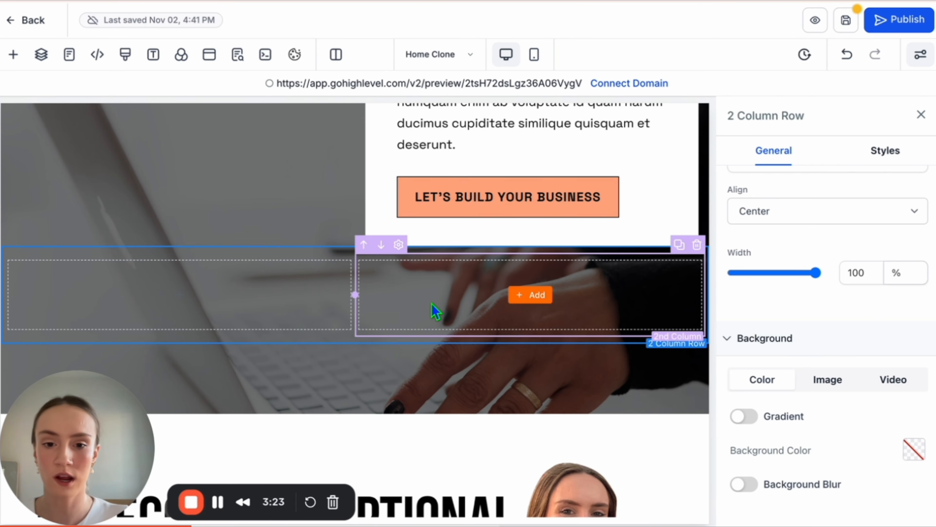
# Set the background color of the new row's first column to white
pyautogui.click(301, 317)
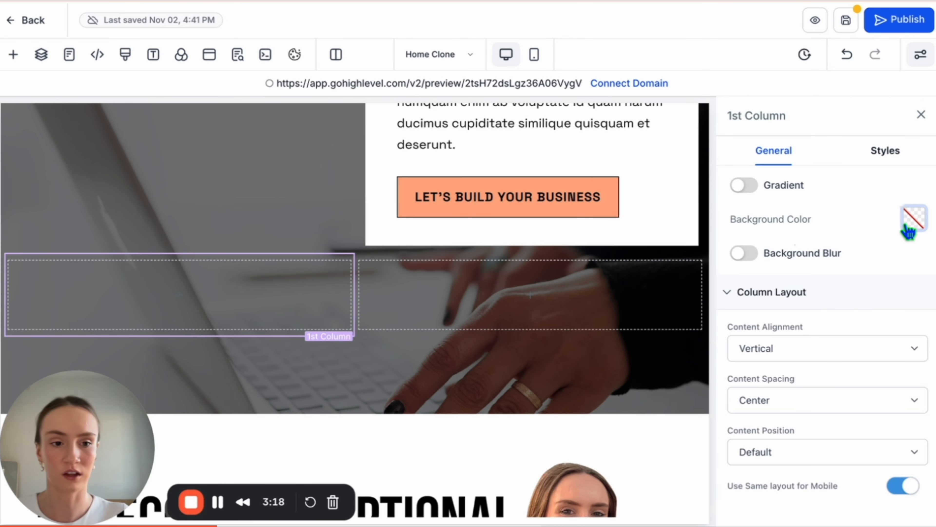
pyautogui.click(914, 359)
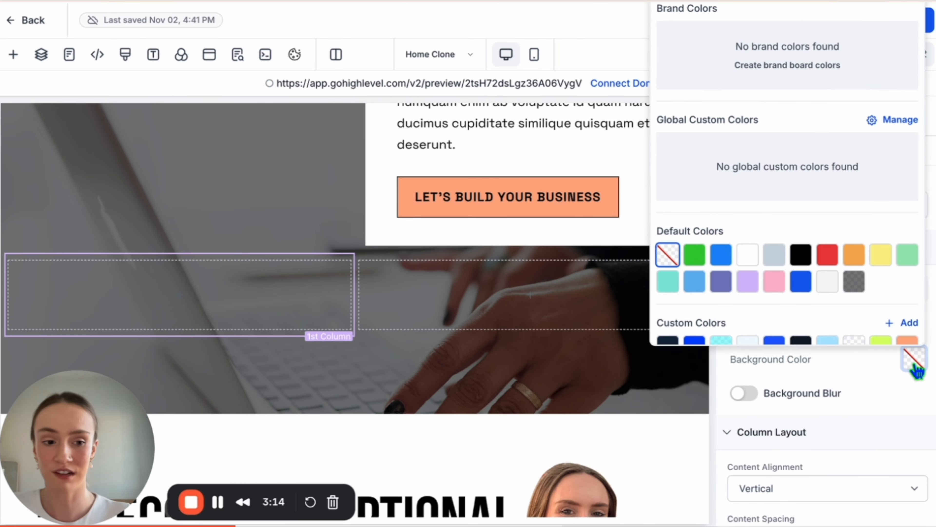
pyautogui.click(747, 254)
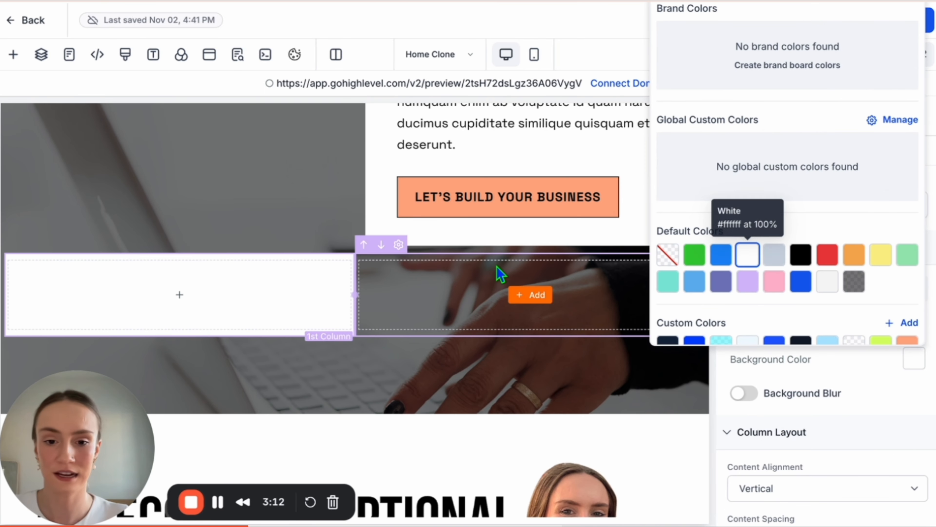
# Insert a Headline element into the white first column of the new row
pyautogui.scroll(8, 474, 284)
pyautogui.scroll(-7, 494, 184)
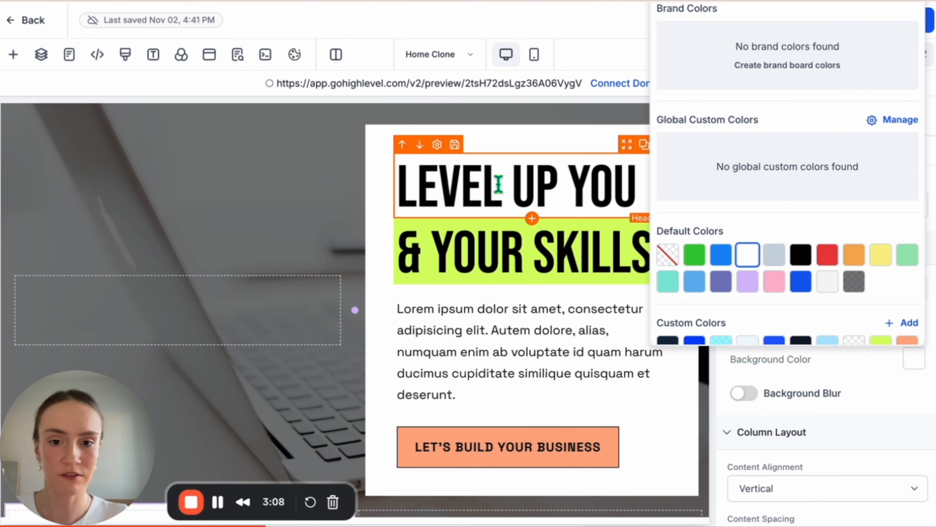
pyautogui.click(180, 317)
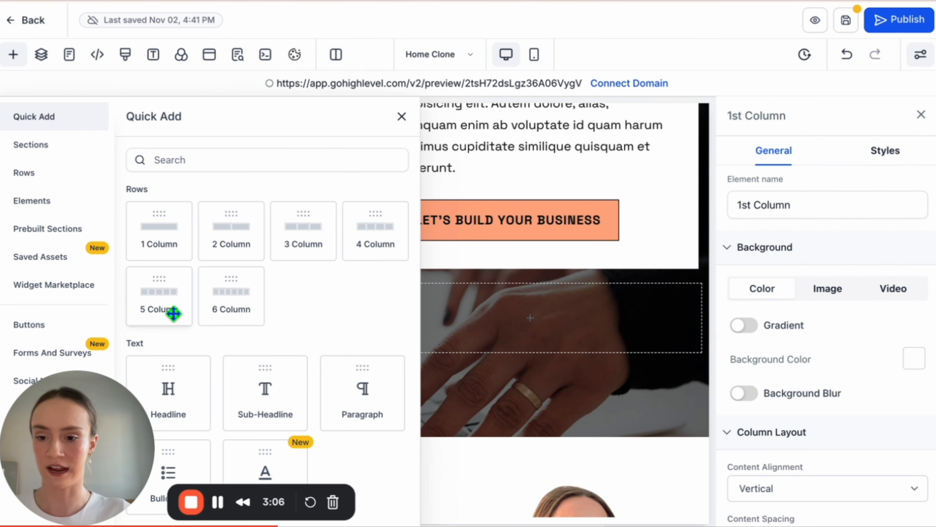
pyautogui.moveTo(169, 376); pyautogui.dragTo(129, 320)
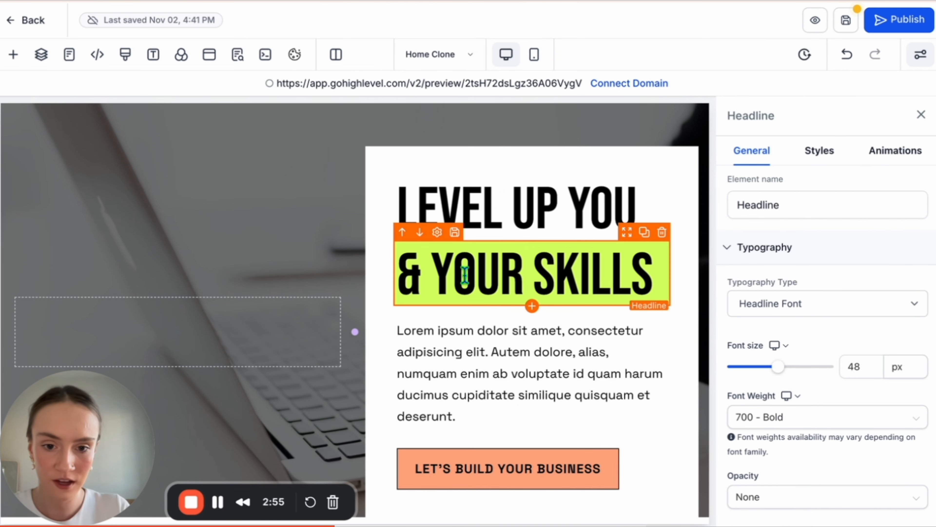
# Align the new headline's text to the left
pyautogui.scroll(-6, 464, 276)
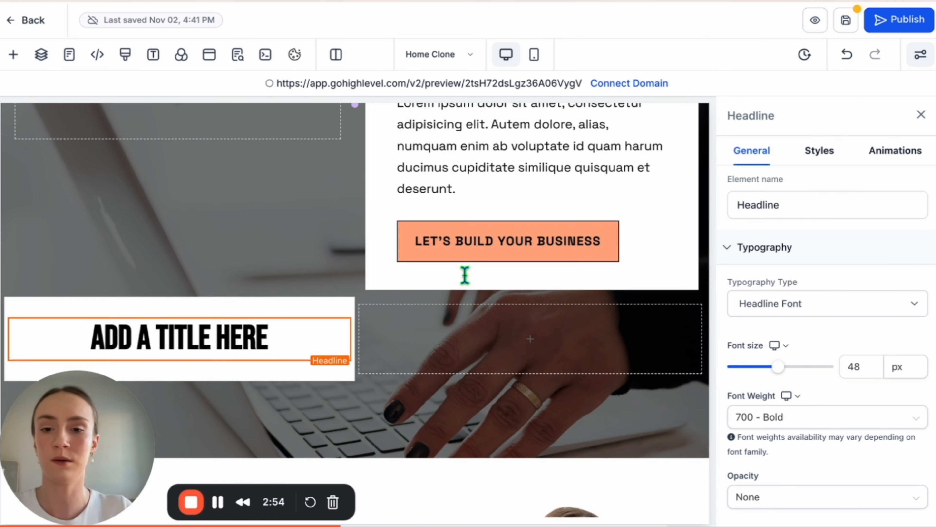
pyautogui.click(299, 325)
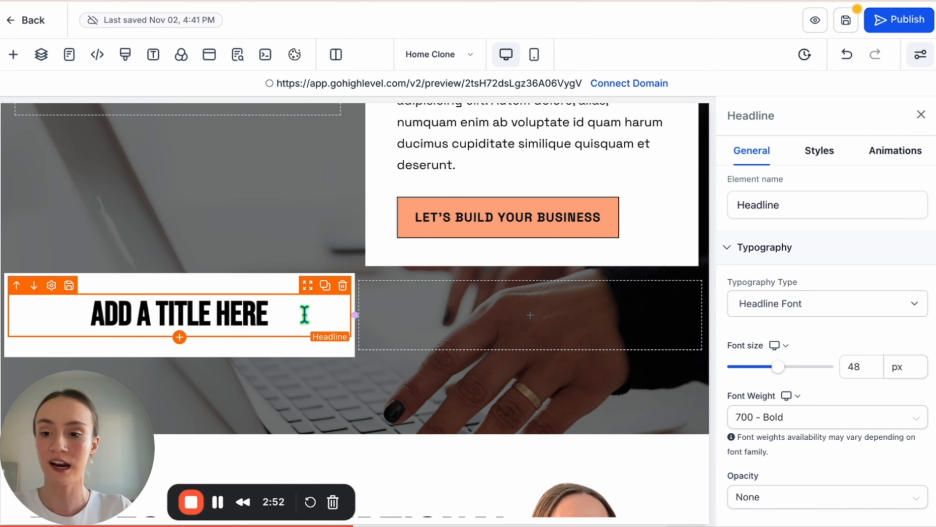
pyautogui.scroll(-15, 834, 341)
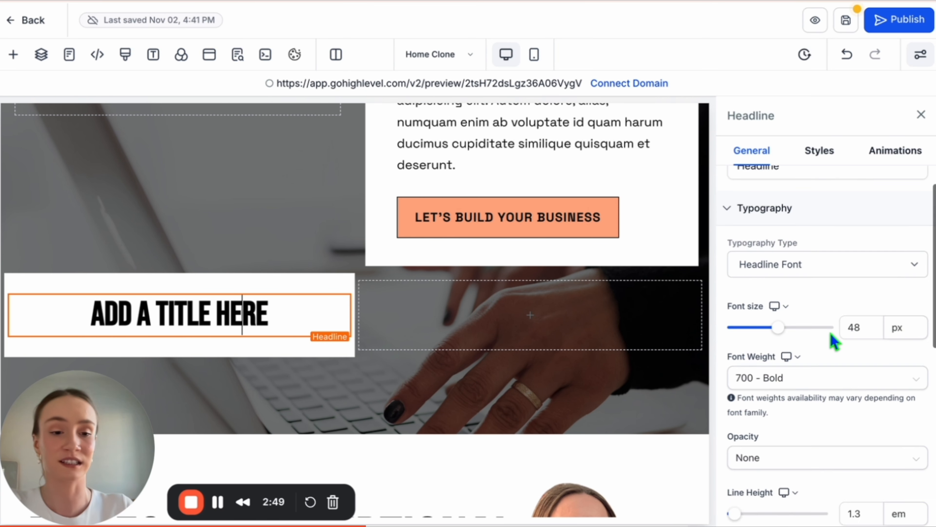
pyautogui.click(824, 153)
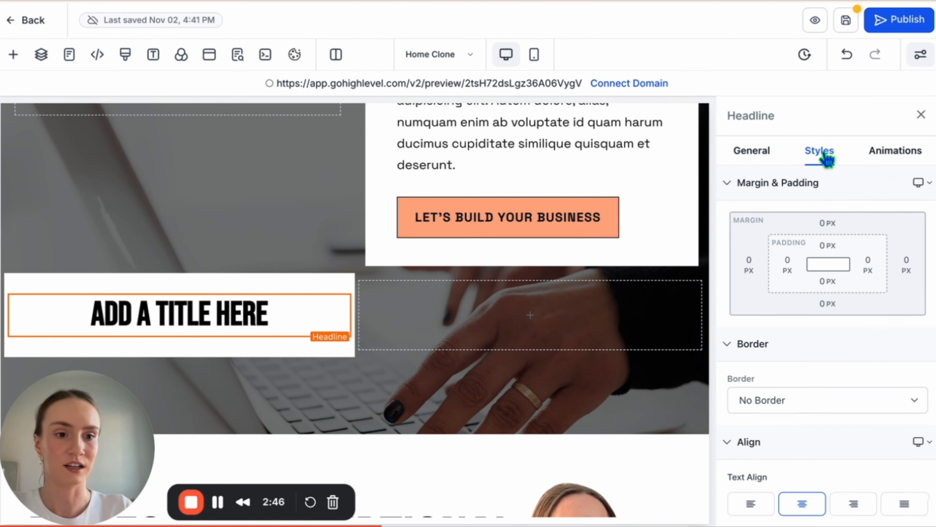
pyautogui.scroll(-5, 744, 513)
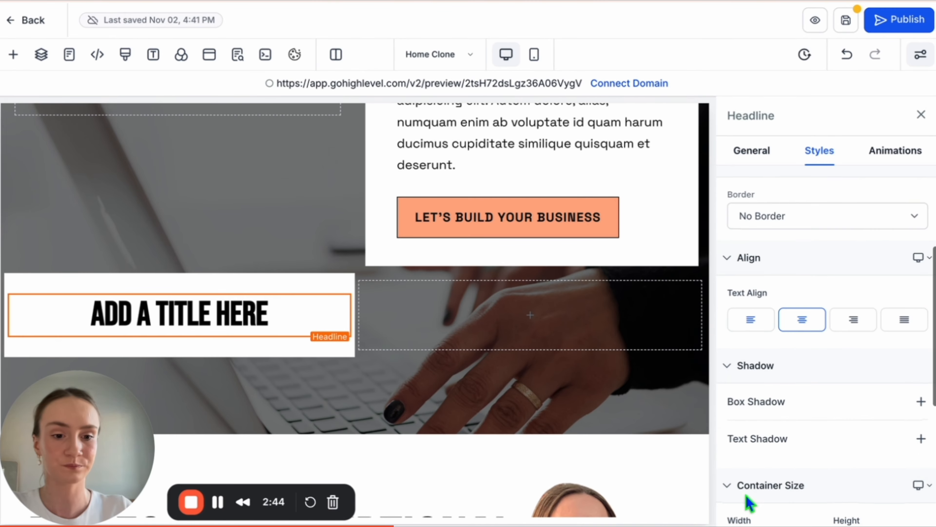
pyautogui.click(755, 320)
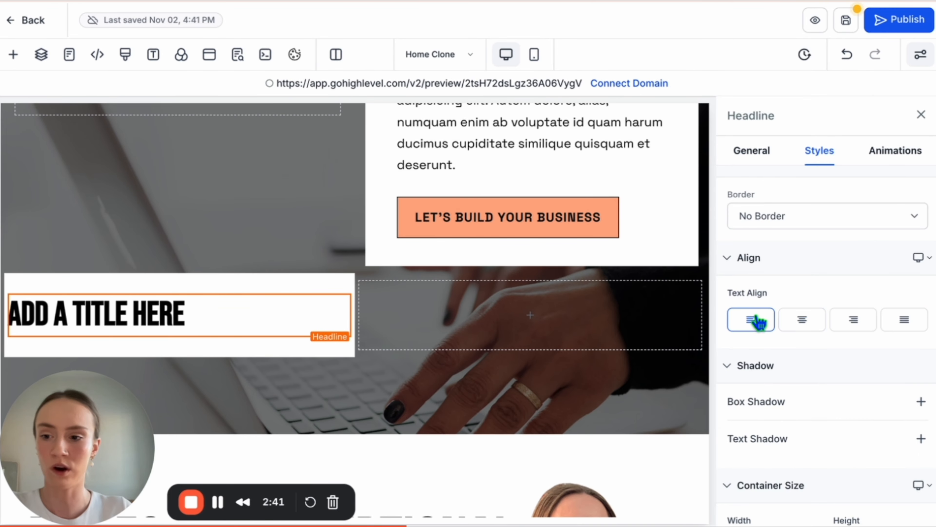
# Set the new headline's left margin to 10 px
pyautogui.scroll(5, 758, 321)
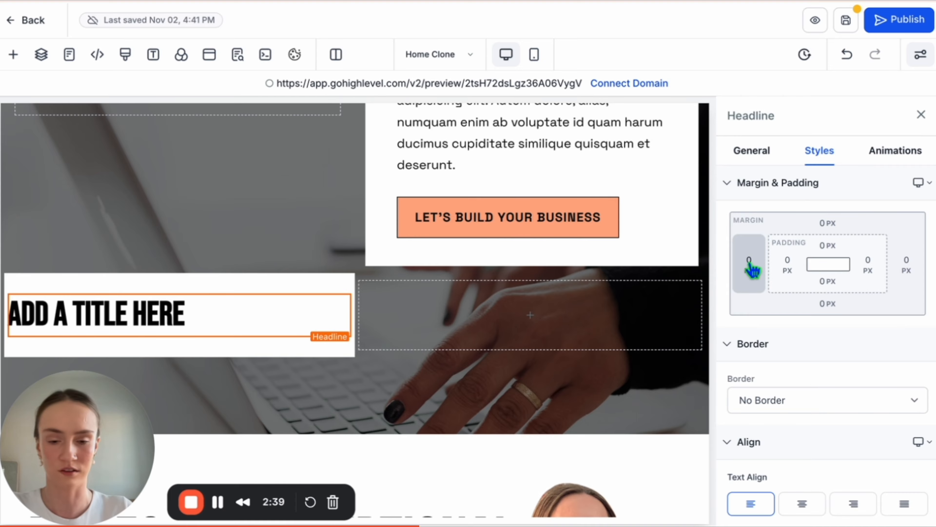
pyautogui.click(750, 267)
pyautogui.click(669, 357)
pyautogui.click(811, 336)
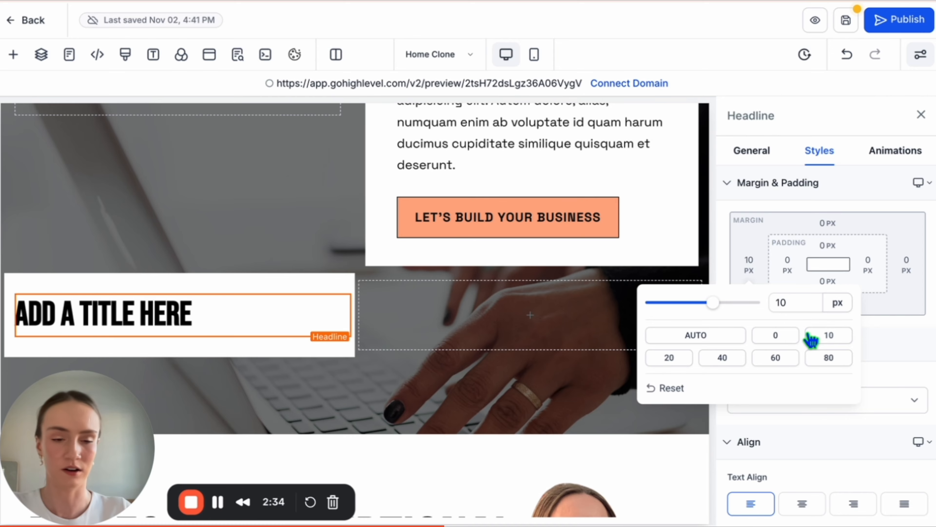
# Increase the headline's font size to 63 px and duplicate the headline
pyautogui.click(752, 151)
pyautogui.click(792, 369)
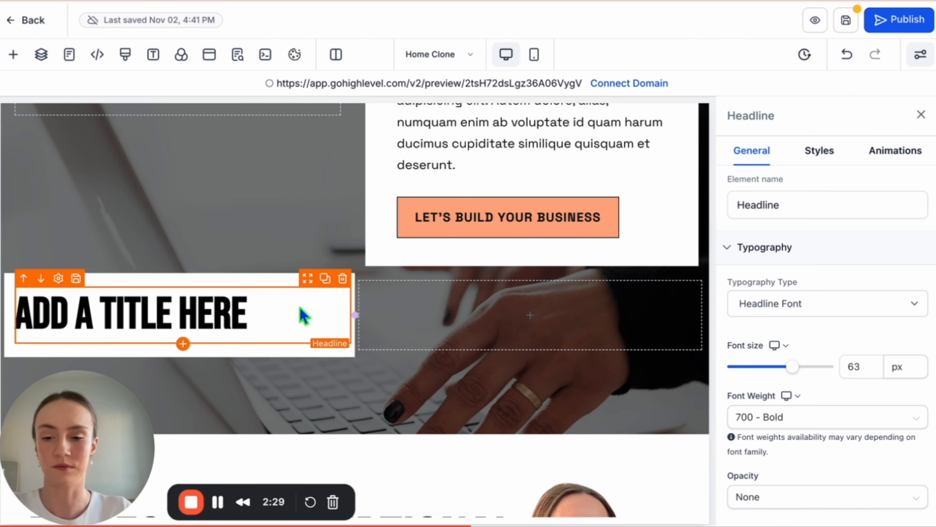
pyautogui.click(324, 278)
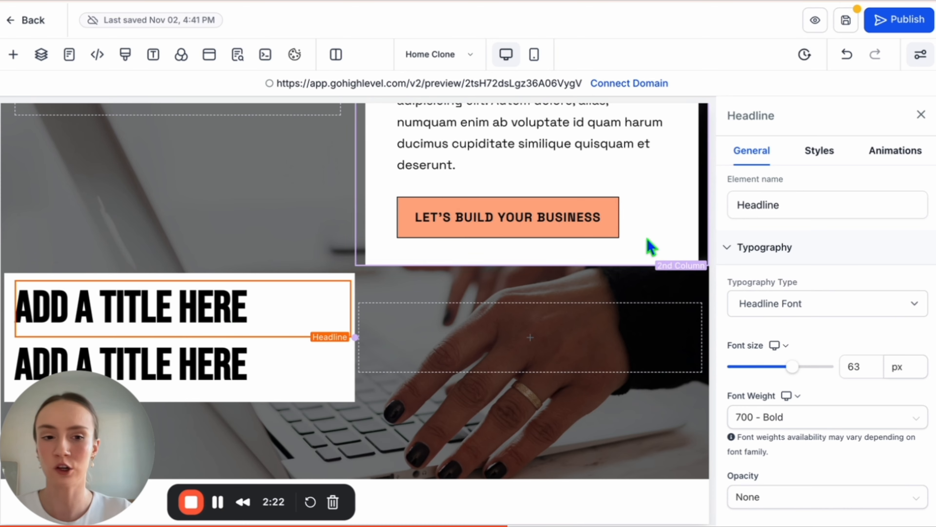
# Select the duplicated lower headline in the white first column and set its top margin to -10 px
pyautogui.click(312, 364)
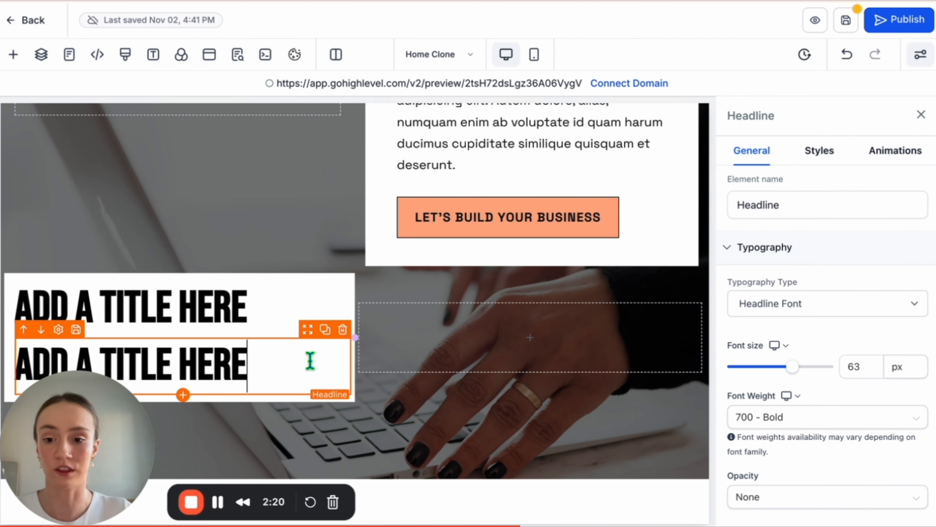
pyautogui.click(823, 158)
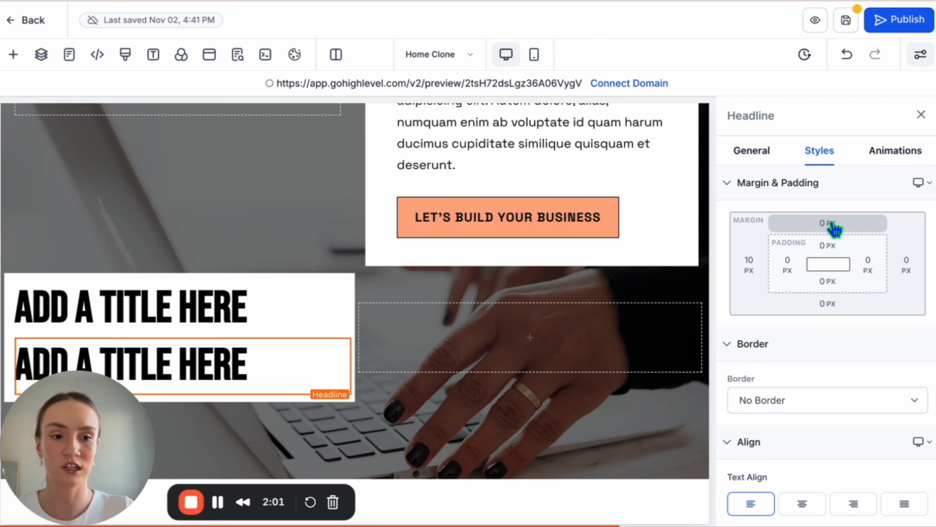
pyautogui.click(828, 223)
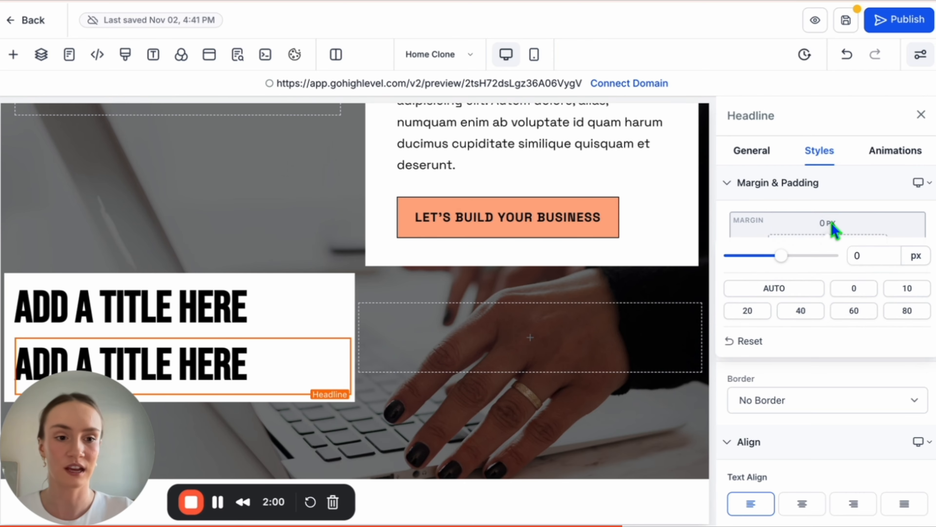
pyautogui.click(875, 257)
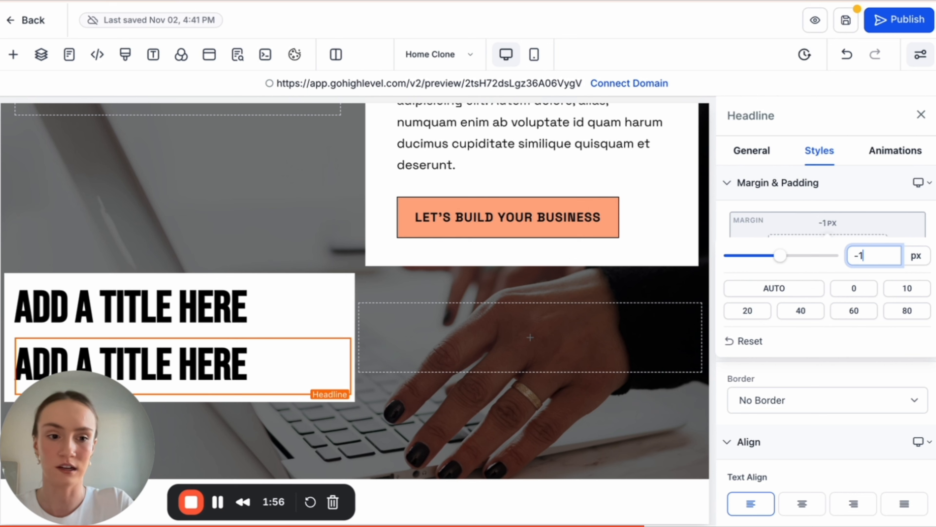
pyautogui.click(900, 208)
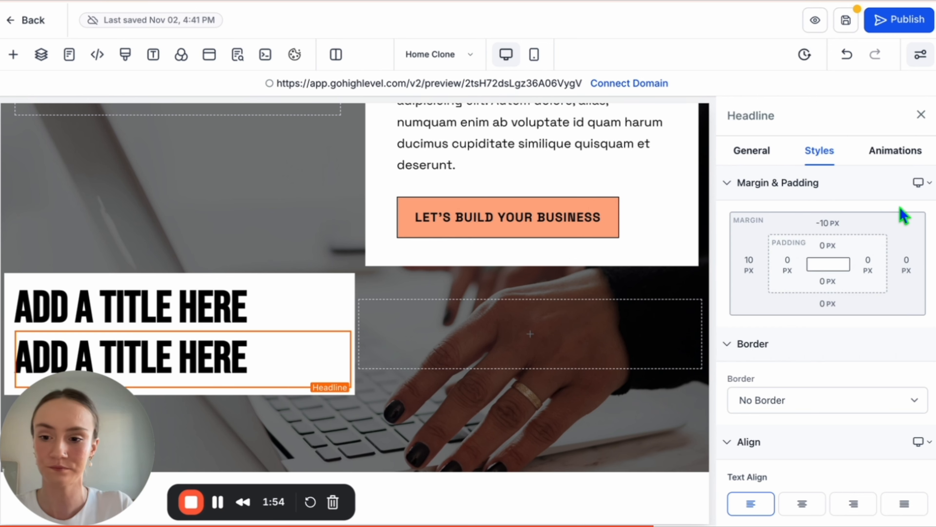
# Try a top margin of -20 px on the lower headline, and reset that margin to 0 px
pyautogui.click(831, 224)
pyautogui.click(867, 254)
pyautogui.press('BackSpace')
pyautogui.write('2')
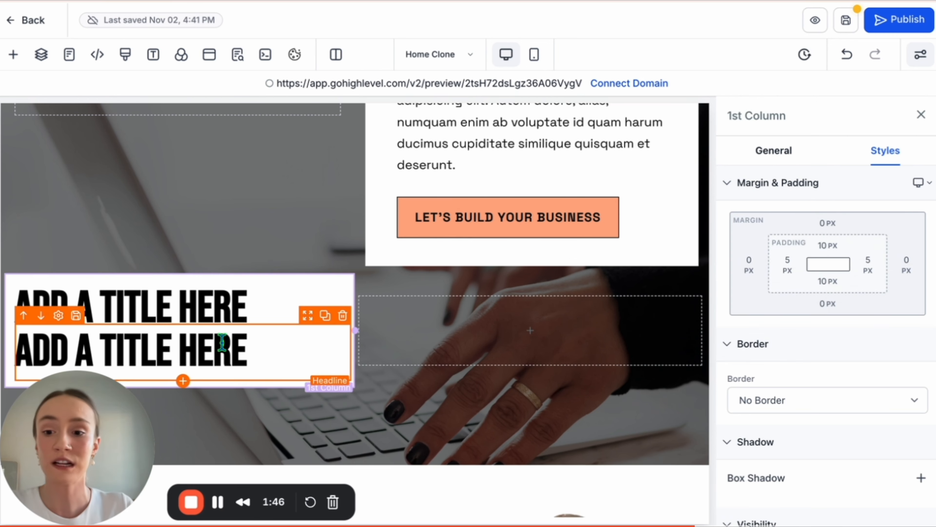
pyautogui.click(218, 338)
pyautogui.click(827, 222)
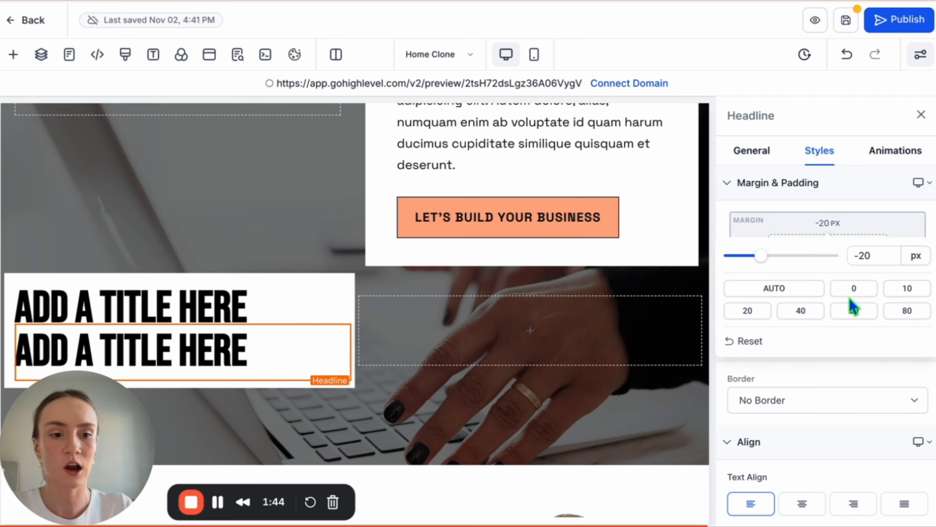
pyautogui.click(852, 289)
# Try to set the lower headline's top padding to 20 px and to -20 px
pyautogui.click(836, 233)
pyautogui.click(829, 246)
pyautogui.click(878, 278)
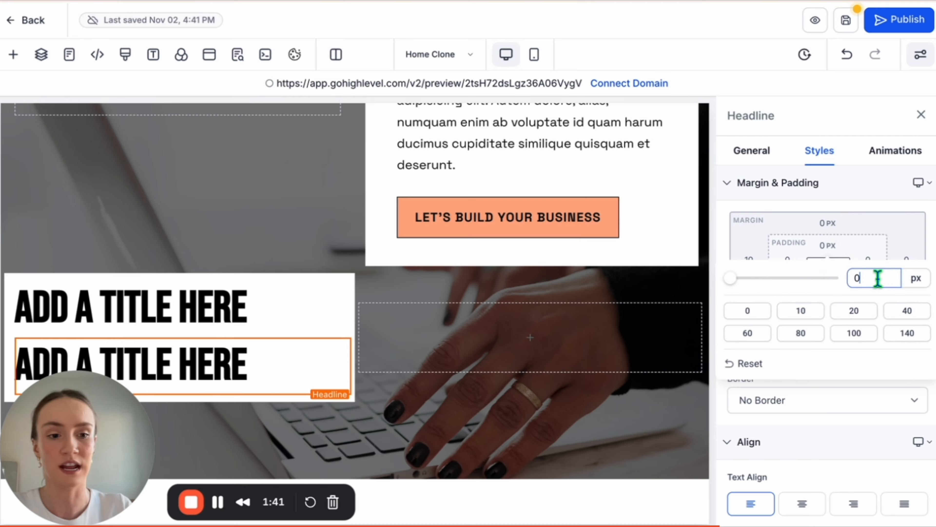
pyautogui.press('BackSpace')
pyautogui.write('20')
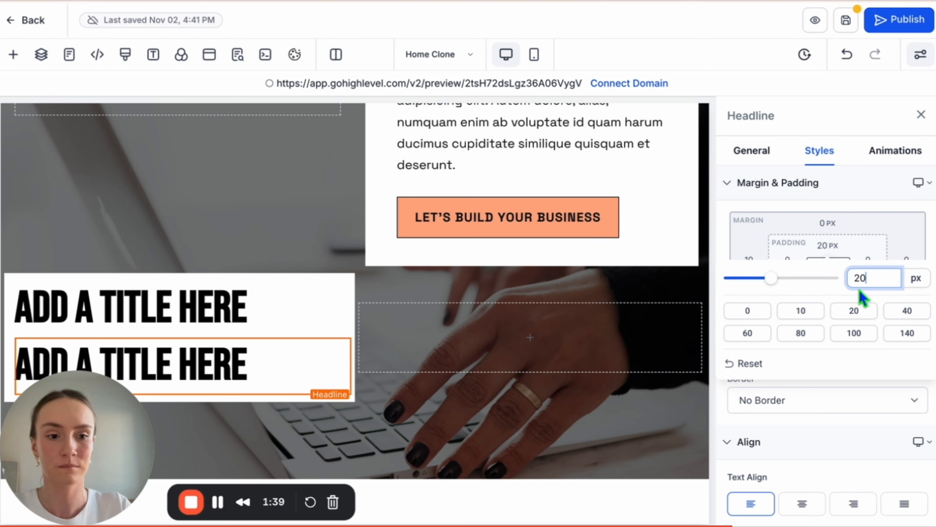
pyautogui.click(854, 279)
pyautogui.write('-')
pyautogui.click(871, 216)
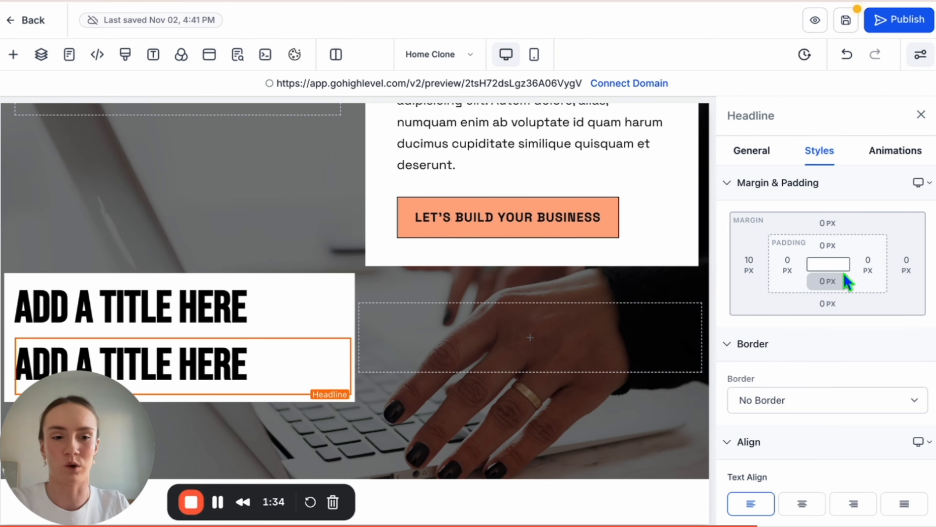
# Give the lower headline a top margin of -10 px again to tighten the gap between both title lines
pyautogui.click(851, 227)
pyautogui.click(852, 255)
pyautogui.press('BackSpace')
pyautogui.write('-10')
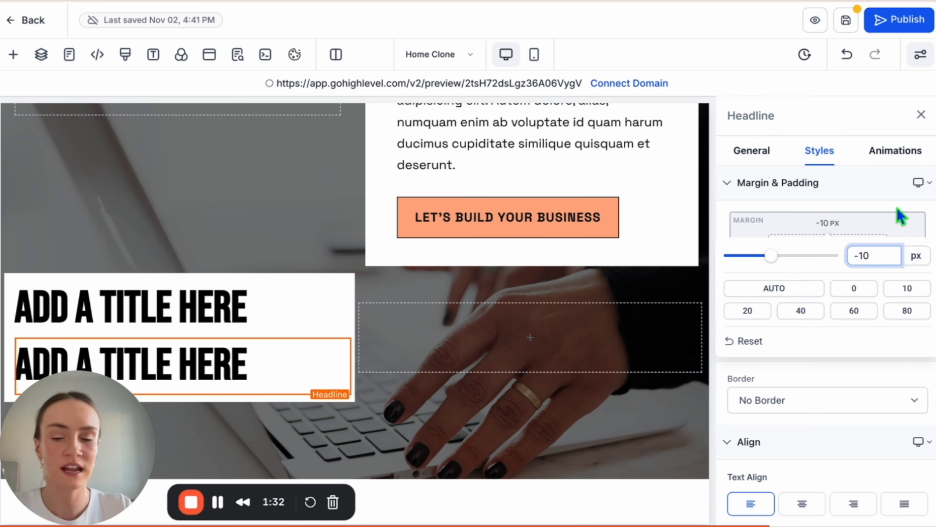
pyautogui.click(900, 216)
# Set the lower headline's background color to the lime green from the custom colors
pyautogui.scroll(-10, 836, 373)
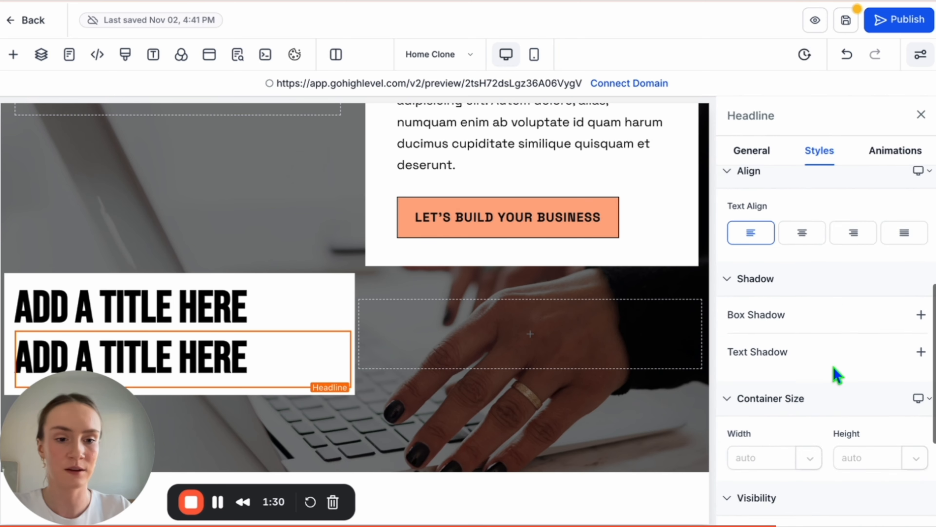
pyautogui.click(751, 151)
pyautogui.scroll(-8, 852, 397)
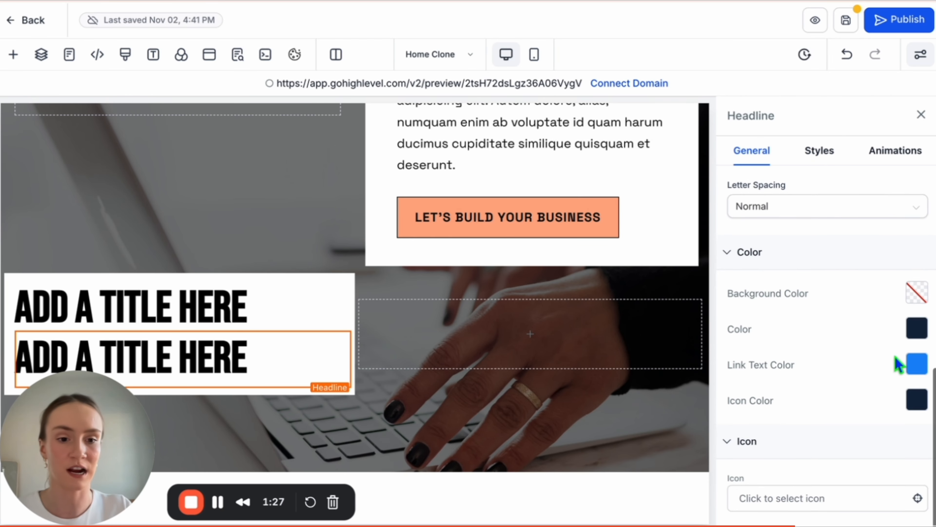
pyautogui.click(914, 293)
pyautogui.scroll(-2, 878, 267)
pyautogui.click(884, 233)
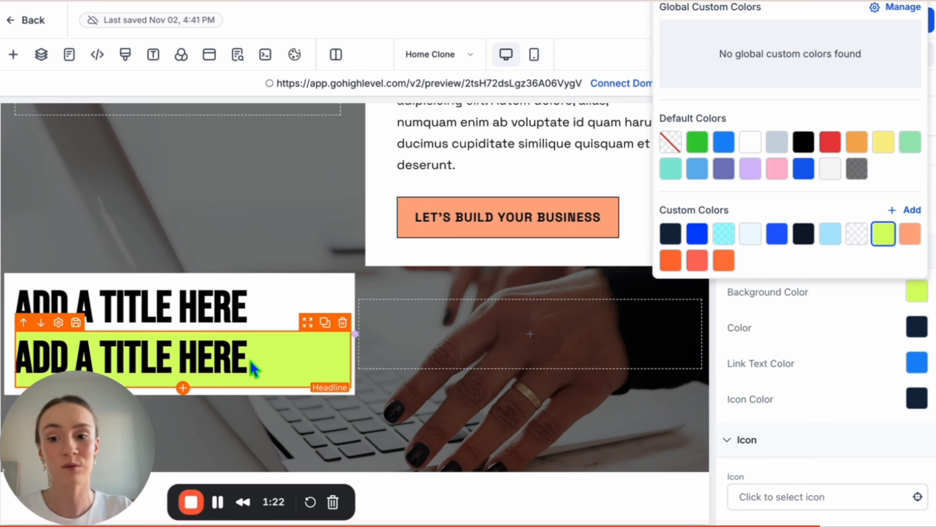
pyautogui.click(769, 350)
# Set the lower headline's right margin to 140 px so the green background fits the text
pyautogui.scroll(8, 843, 180)
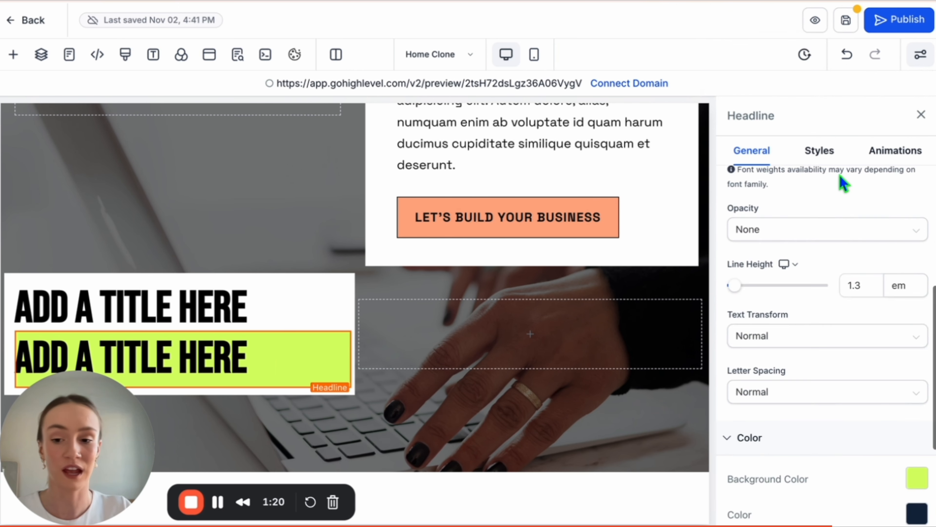
pyautogui.click(823, 155)
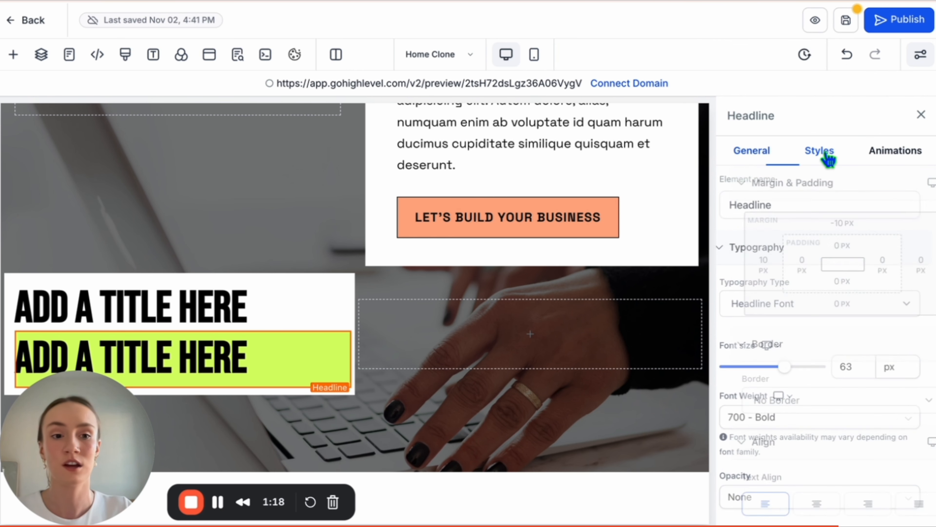
pyautogui.click(906, 263)
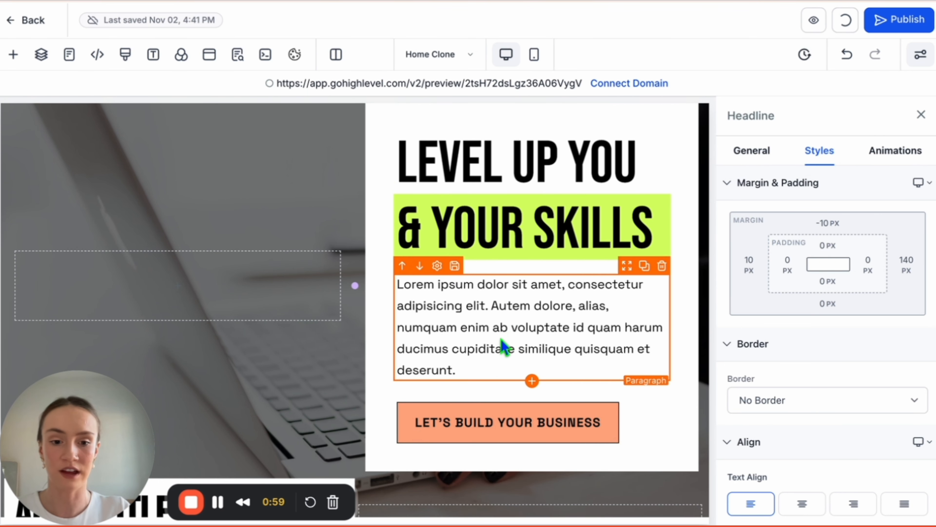
# Insert a Sub Headline element below the green headline in the first column
pyautogui.scroll(-5, 501, 338)
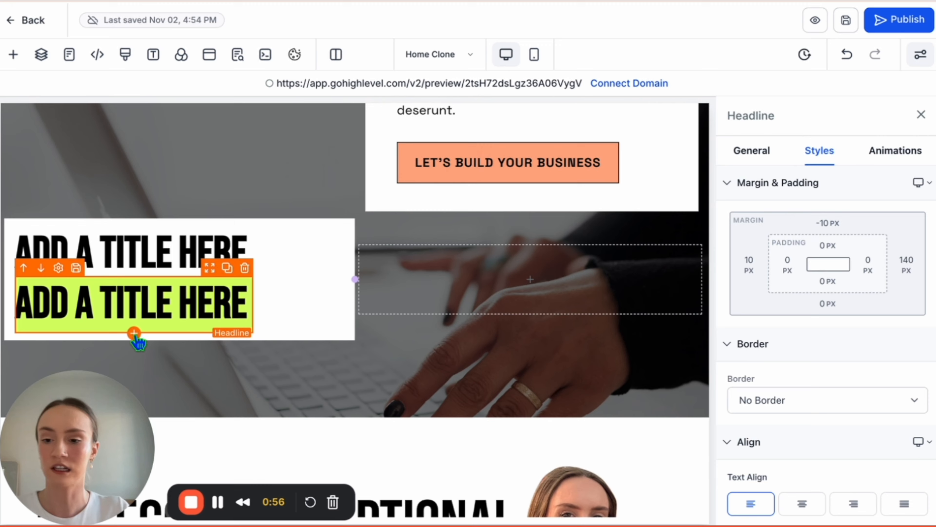
pyautogui.click(135, 333)
pyautogui.moveTo(234, 386); pyautogui.dragTo(150, 330)
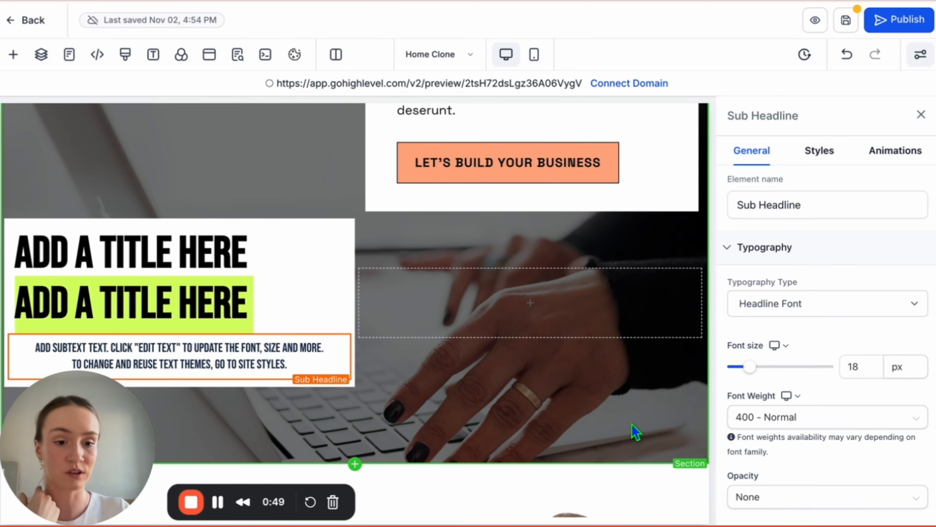
# Align the sub headline's text to the left
pyautogui.scroll(-10, 886, 354)
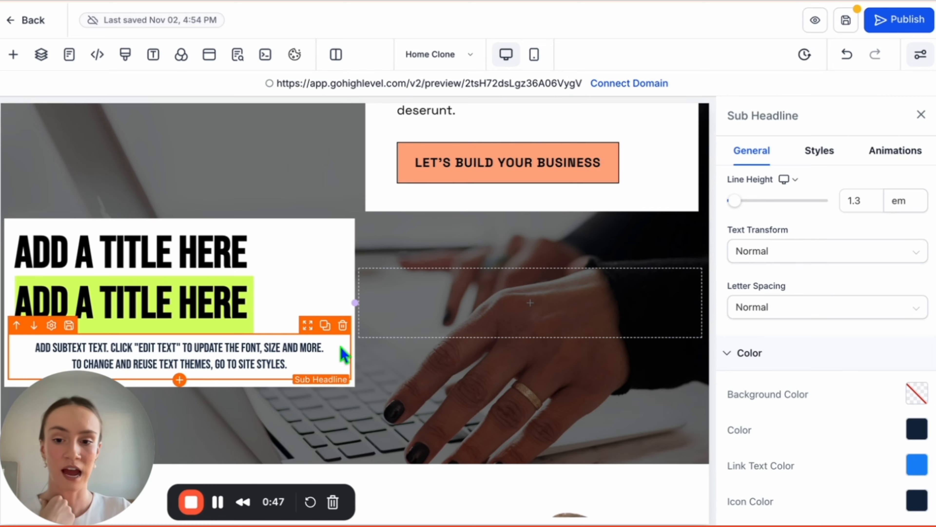
pyautogui.scroll(-4, 794, 339)
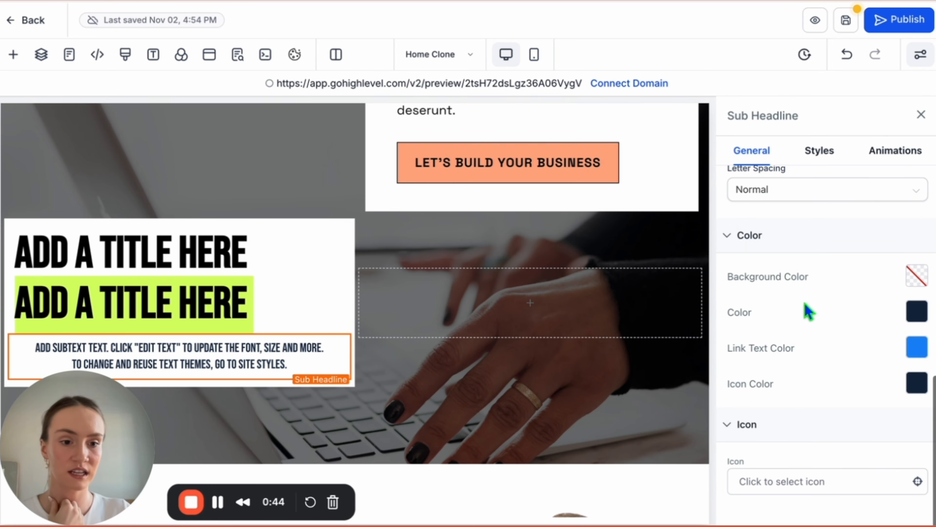
pyautogui.click(818, 152)
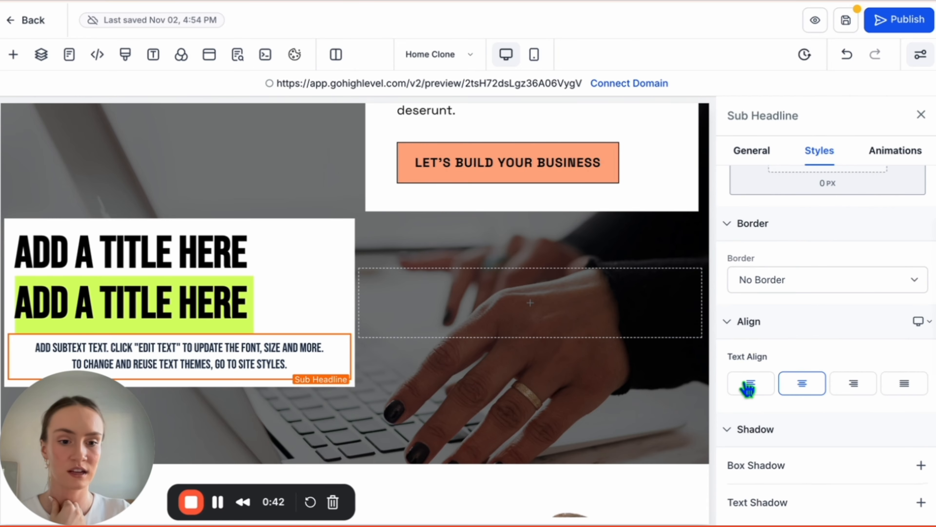
pyautogui.click(748, 385)
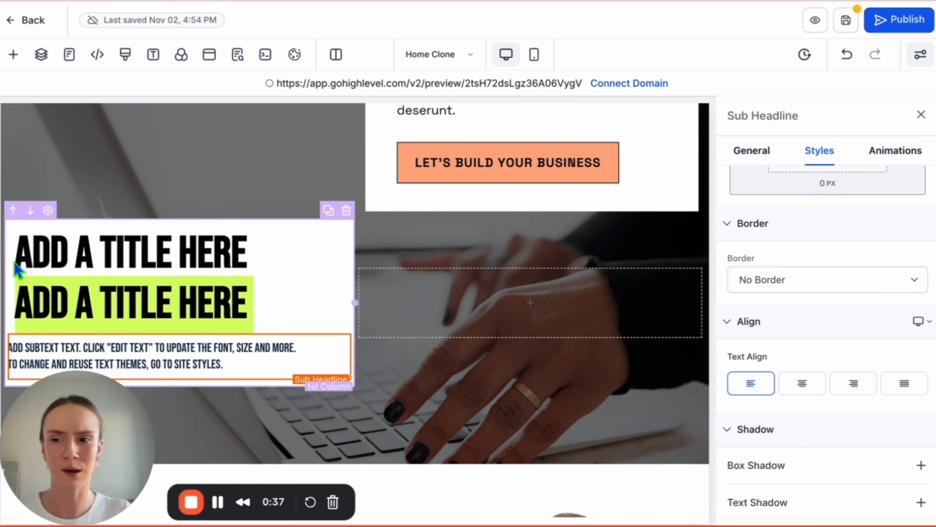
# Set the sub headline's left margin to 10 px and its top margin to 20 px
pyautogui.scroll(3, 805, 303)
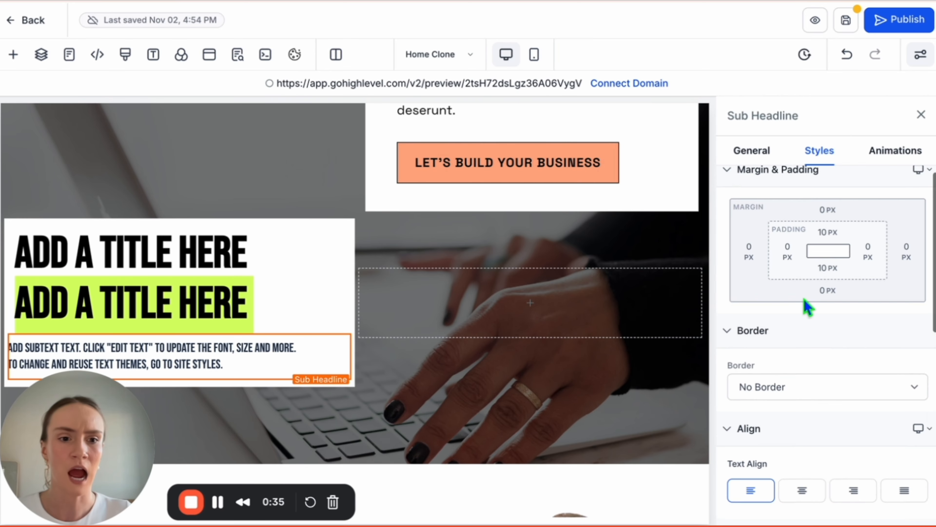
pyautogui.click(754, 252)
pyautogui.click(812, 325)
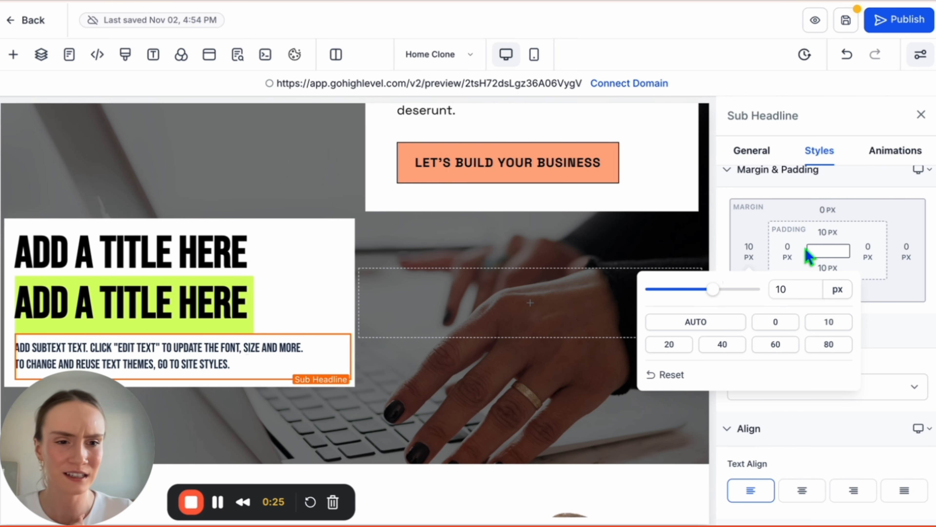
pyautogui.click(828, 214)
pyautogui.click(748, 298)
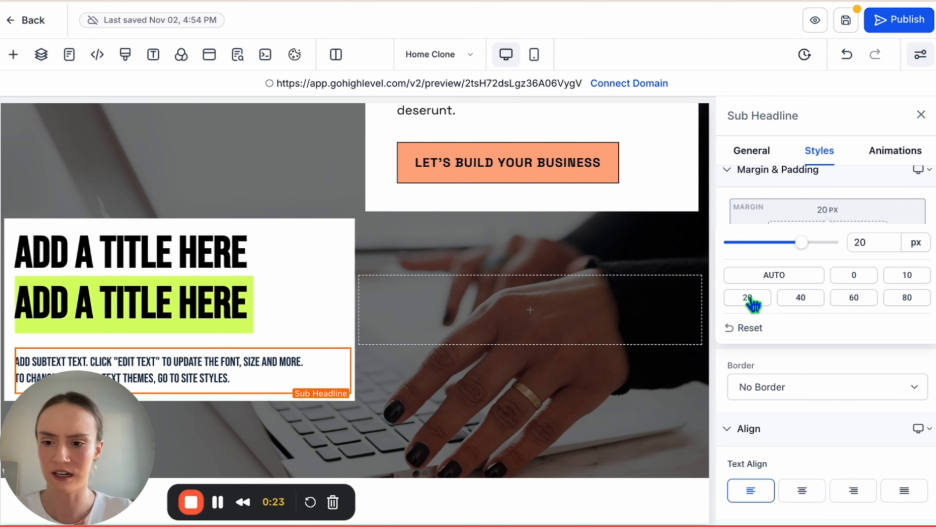
# Lengthen the sub headline by copying its placeholder text and pasting it twice at the end
pyautogui.click(198, 228)
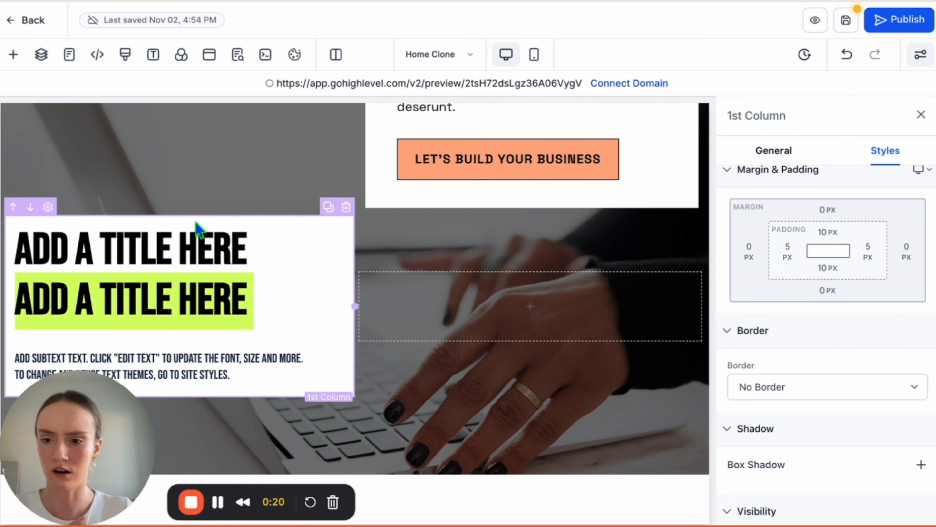
pyautogui.scroll(-1, 190, 317)
pyautogui.doubleClick(192, 330)
pyautogui.press('super+c')
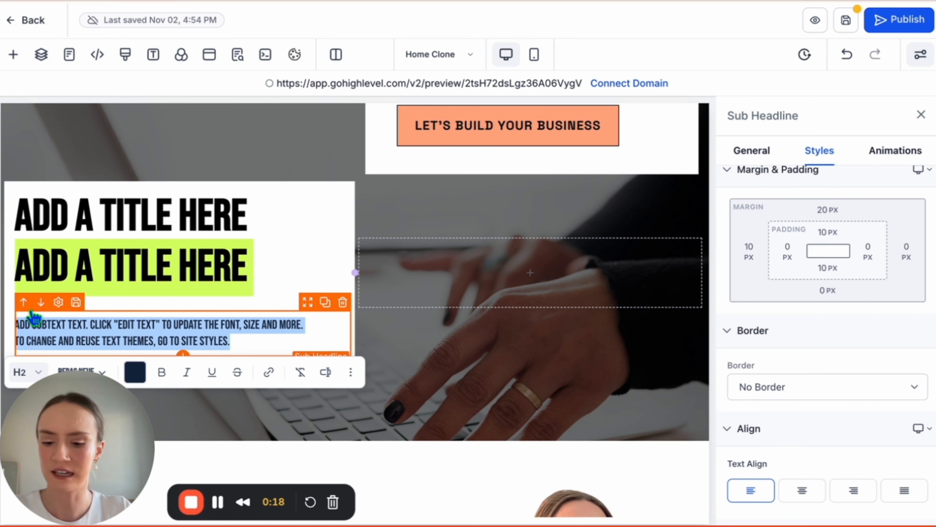
pyautogui.click(227, 346)
pyautogui.press('super+v')
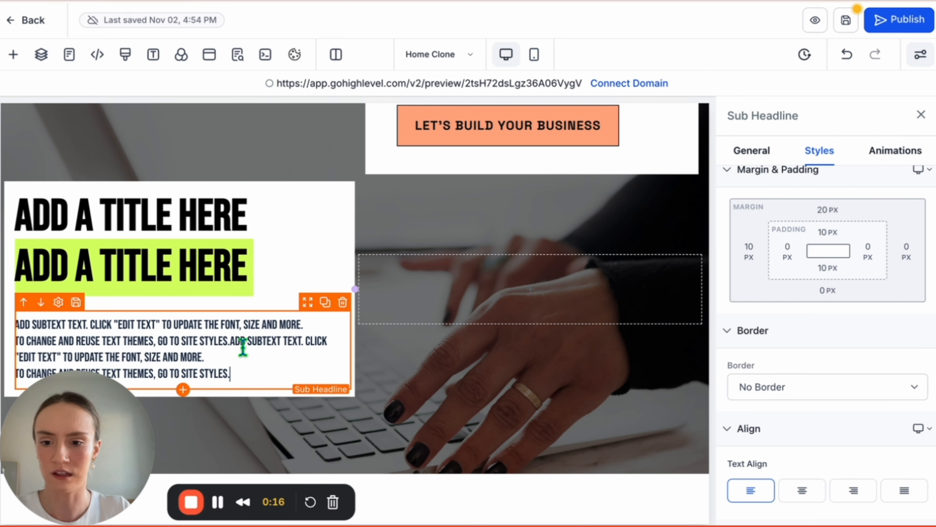
pyautogui.press('super+v')
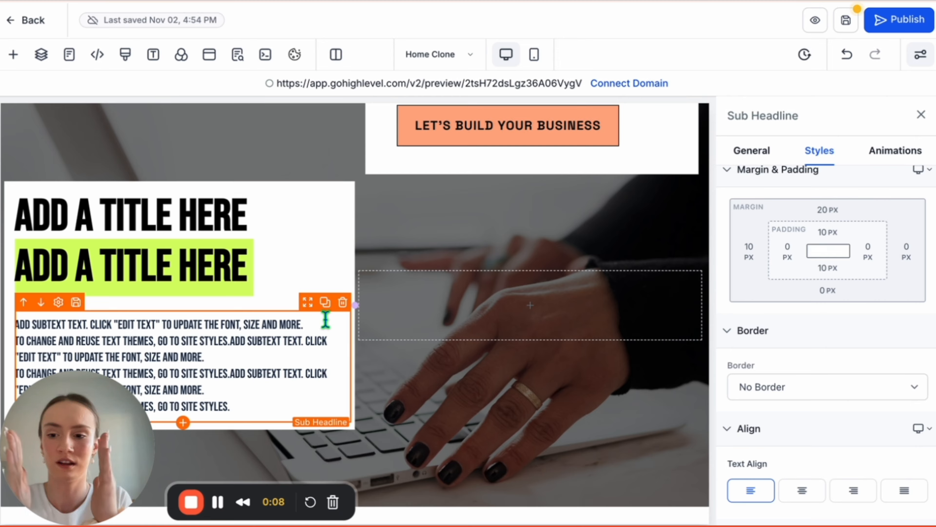
# Try right paddings of 40 px and 60 px on the sub headline, and settle on 140 px
pyautogui.click(868, 253)
pyautogui.click(839, 326)
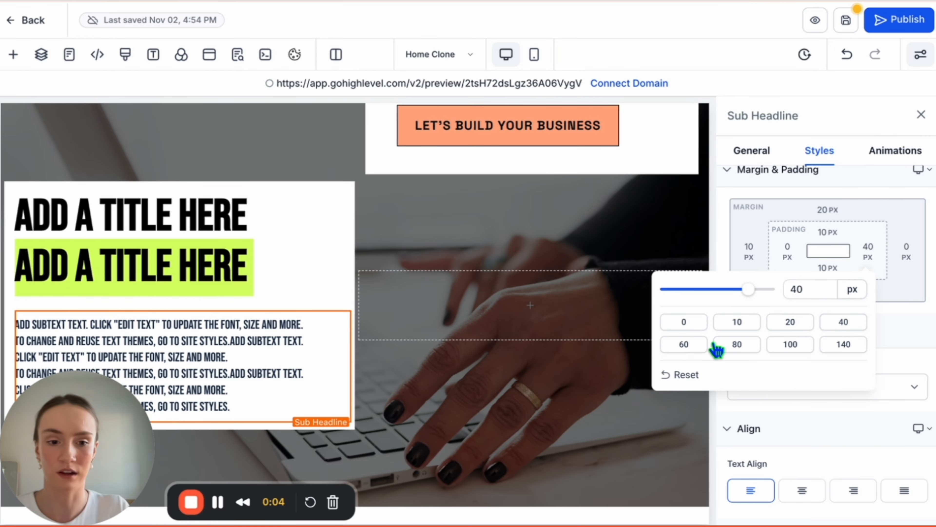
pyautogui.click(721, 347)
pyautogui.click(684, 345)
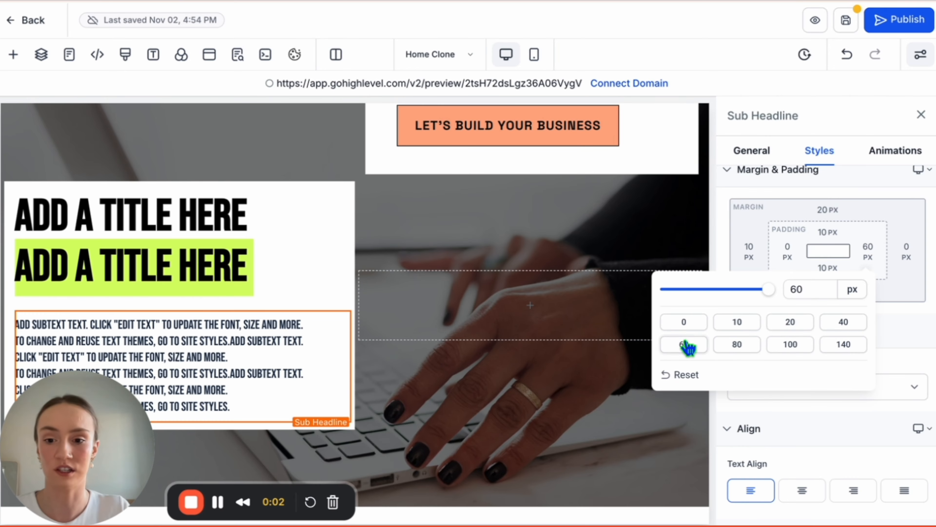
pyautogui.click(826, 348)
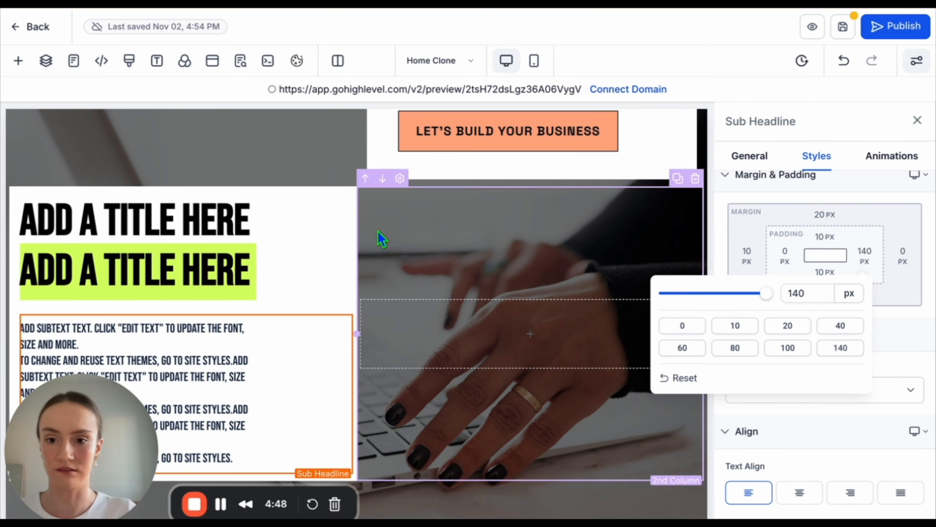
pyautogui.click(322, 265)
# Search the elements for "but" and add a Button element below the sub headline in the first column
pyautogui.scroll(-4, 322, 265)
pyautogui.click(186, 325)
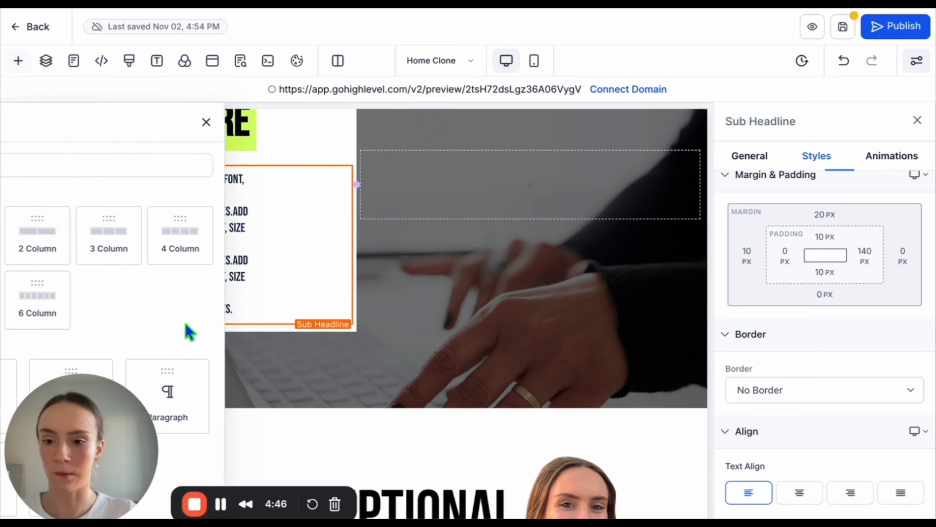
pyautogui.click(202, 166)
pyautogui.write('but')
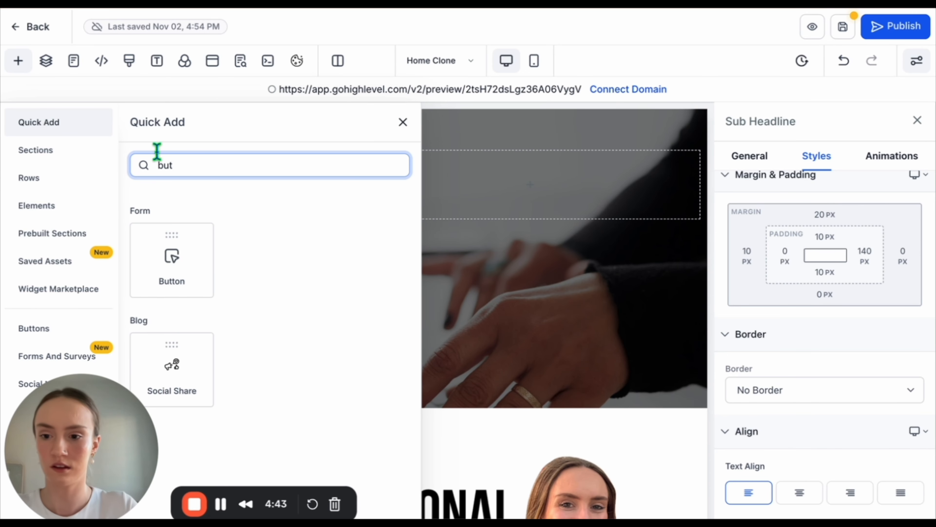
pyautogui.moveTo(164, 272); pyautogui.dragTo(185, 334)
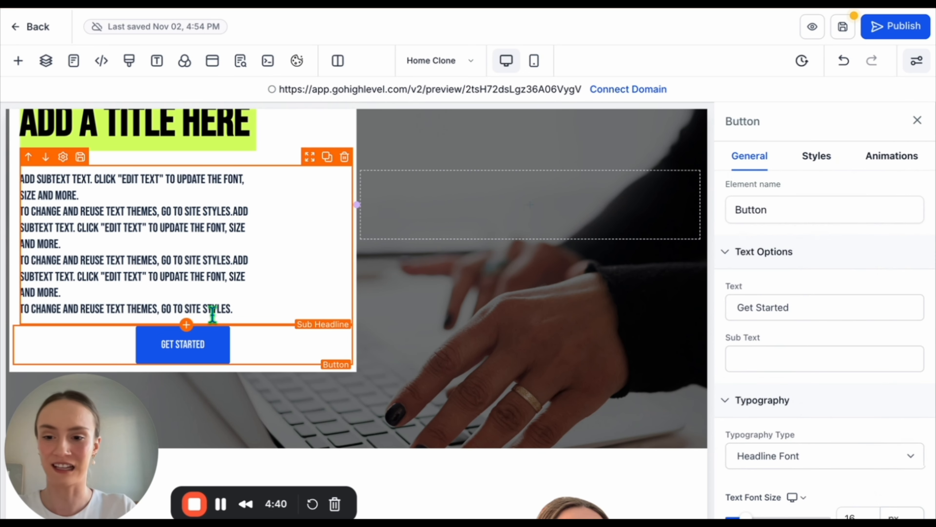
# Set the Get Started button's top margin to 20 px
pyautogui.click(831, 157)
pyautogui.scroll(-5, 850, 295)
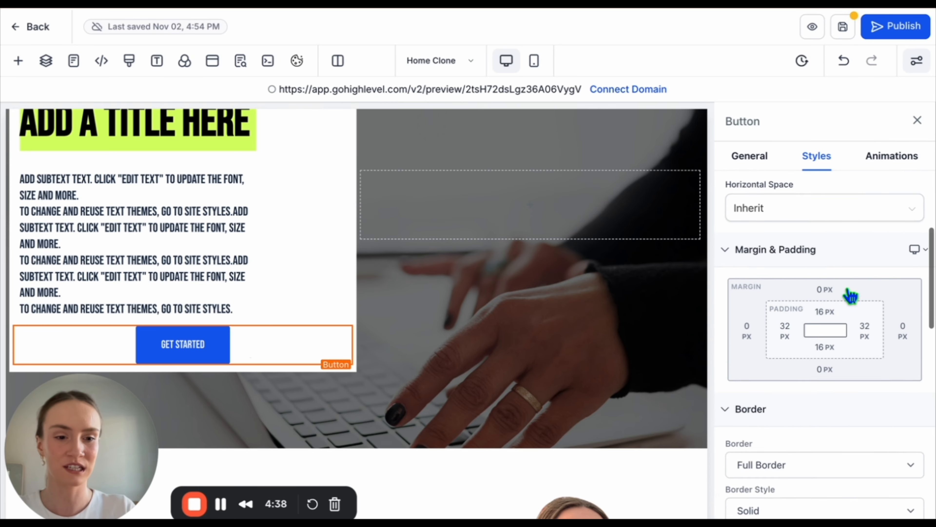
pyautogui.click(825, 265)
pyautogui.click(746, 352)
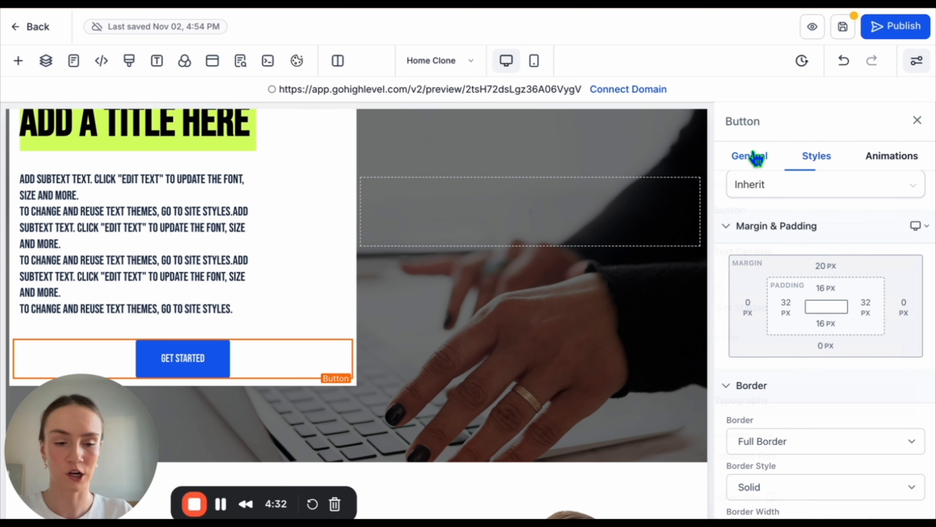
# Change the Get Started button's background color to the peach custom color #ffab87ff
pyautogui.click(750, 155)
pyautogui.scroll(-4, 777, 397)
pyautogui.scroll(-10, 779, 397)
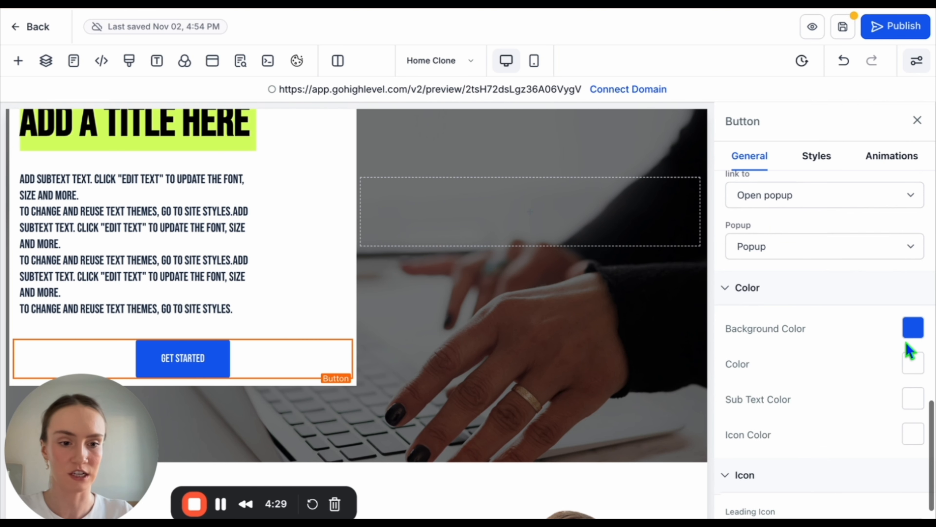
pyautogui.click(913, 328)
pyautogui.scroll(-2, 884, 286)
pyautogui.click(905, 267)
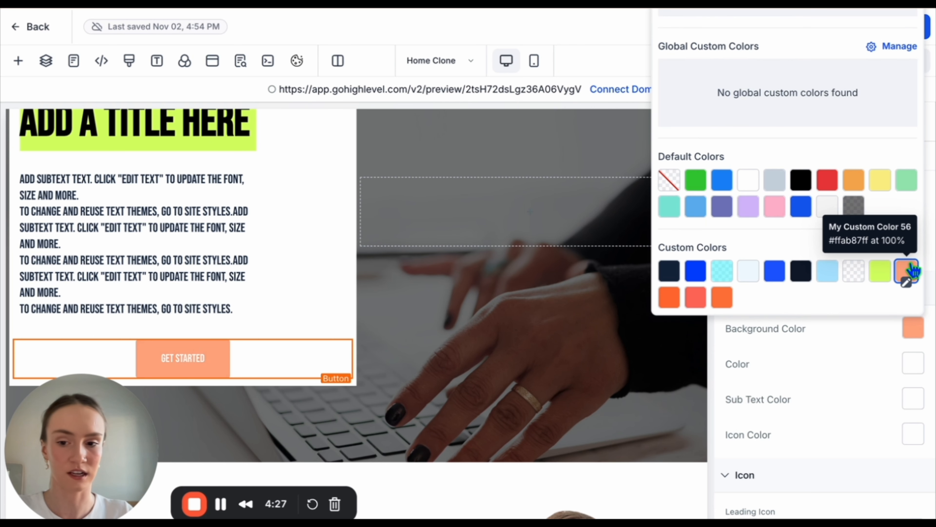
pyautogui.scroll(-3, 821, 399)
# Give the Get Started button a black border color and set its border radius to 0px
pyautogui.click(815, 157)
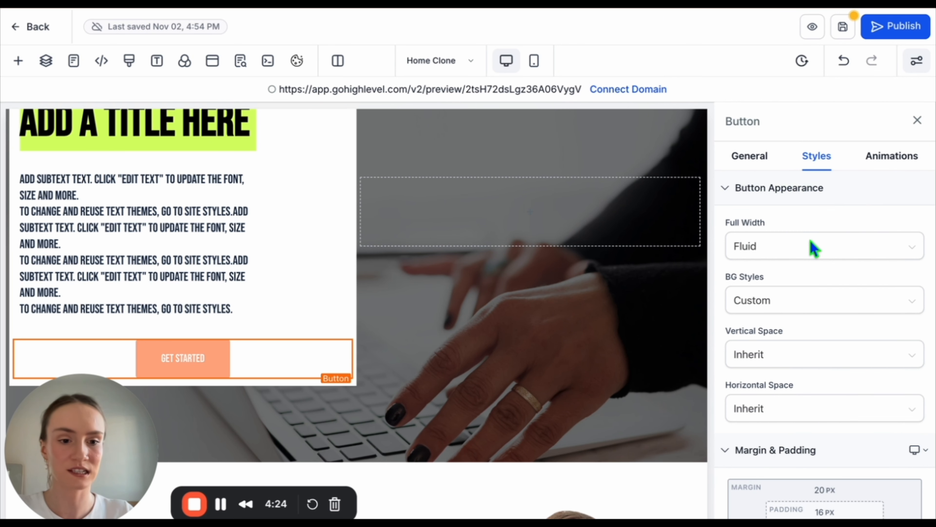
pyautogui.scroll(-5, 811, 370)
pyautogui.scroll(-9, 812, 373)
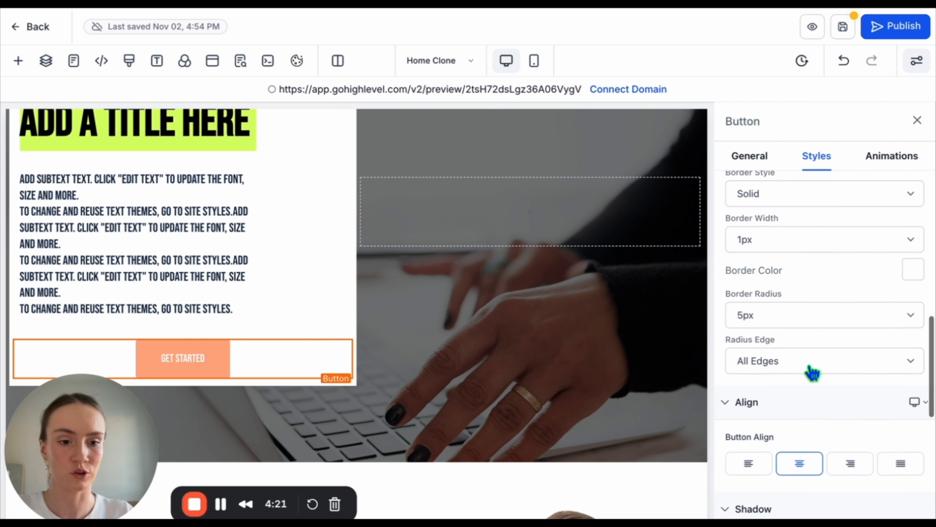
pyautogui.scroll(-1, 813, 372)
pyautogui.click(912, 236)
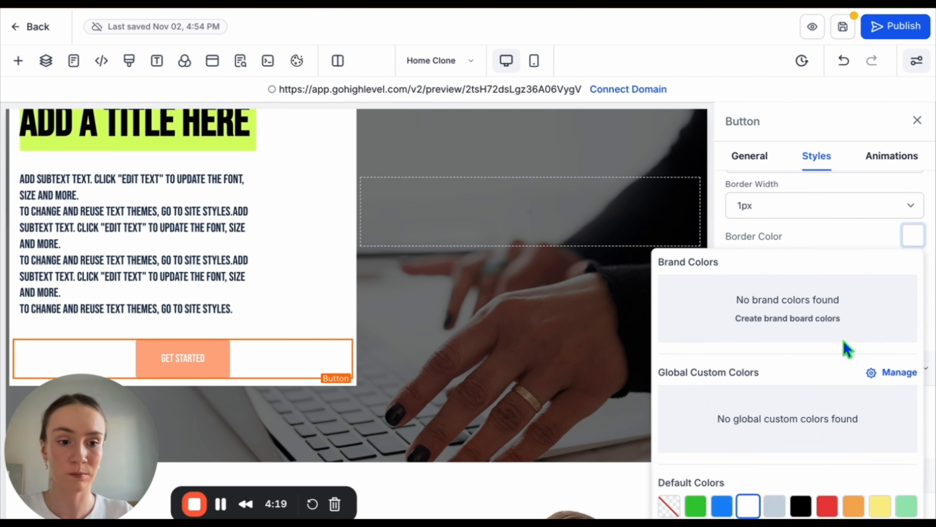
pyautogui.scroll(-1, 818, 388)
pyautogui.click(801, 461)
pyautogui.click(835, 238)
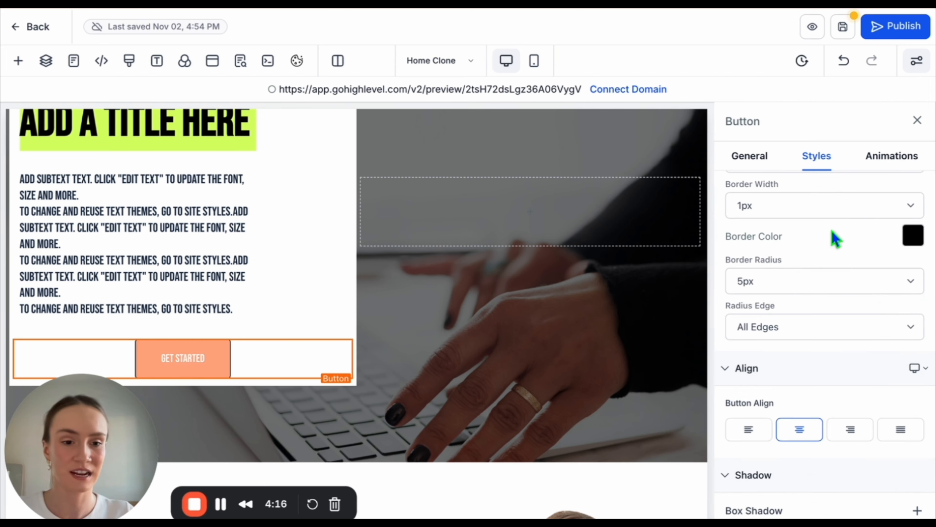
pyautogui.click(817, 292)
pyautogui.click(787, 206)
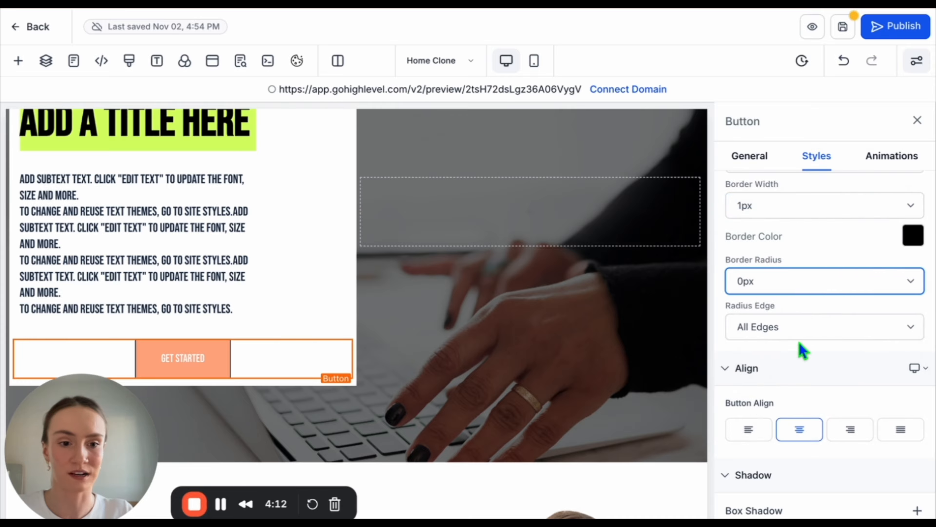
# Align the Get Started button to the left and set its left margin to 10 px
pyautogui.scroll(-1, 802, 350)
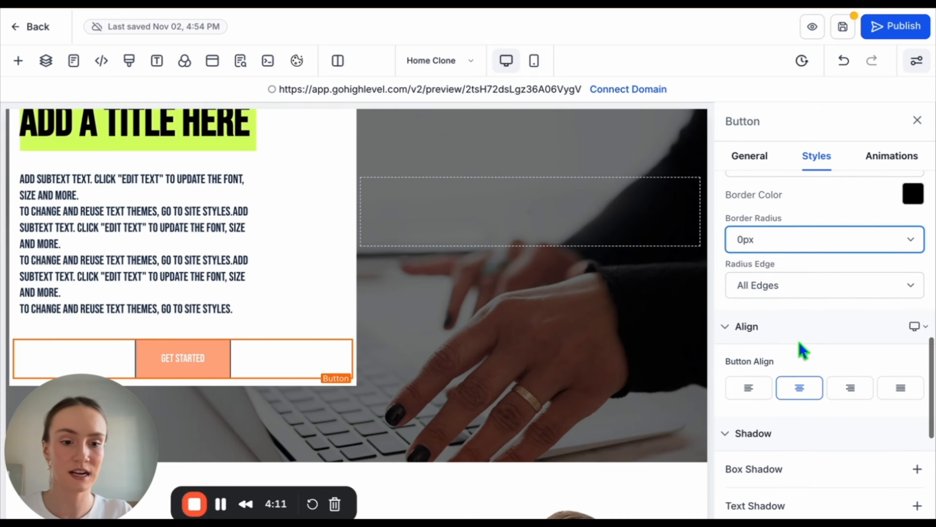
pyautogui.click(767, 389)
pyautogui.scroll(7, 765, 393)
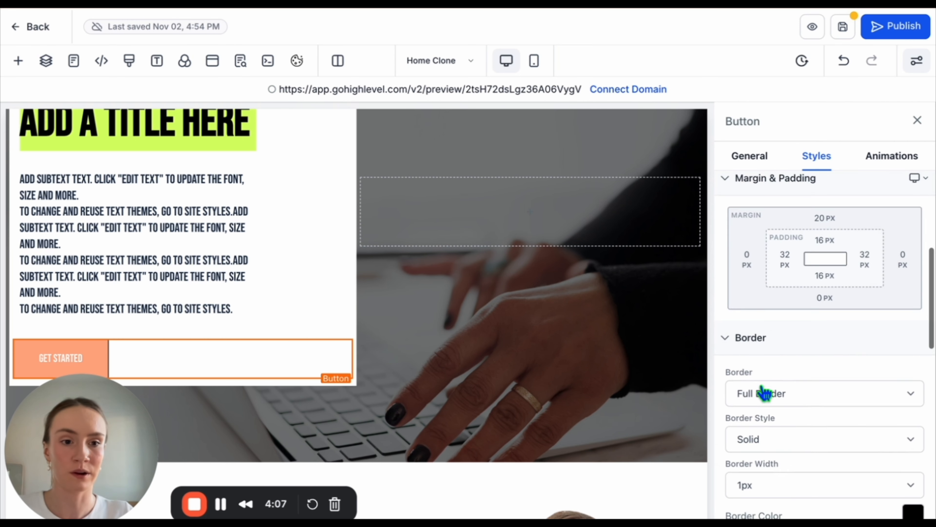
pyautogui.scroll(3, 763, 391)
pyautogui.click(748, 363)
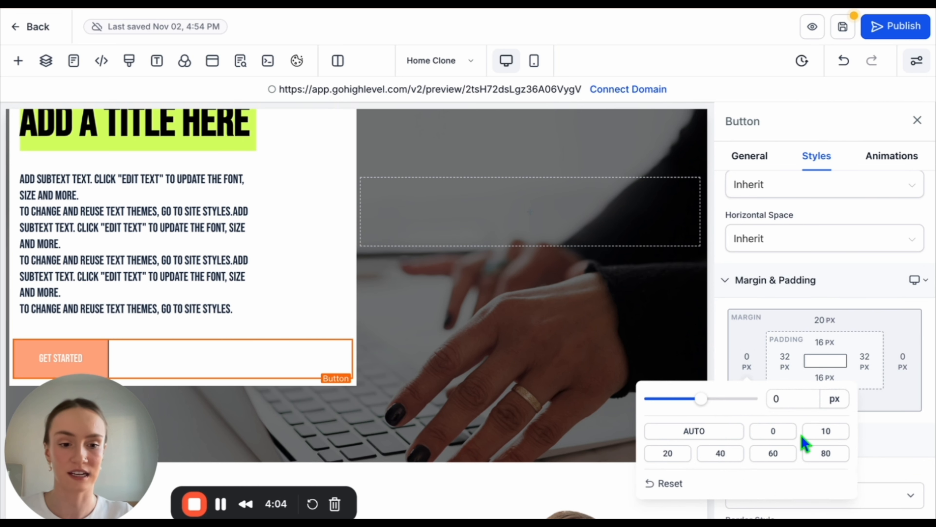
pyautogui.click(826, 431)
# Set the Get Started button's bottom margin to 20 px
pyautogui.scroll(-3, 830, 288)
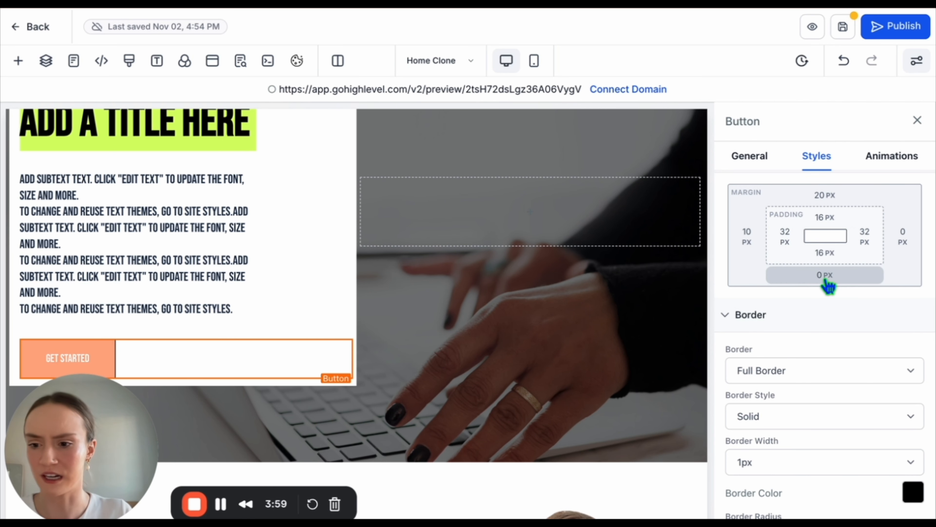
pyautogui.scroll(-1, 63, 339)
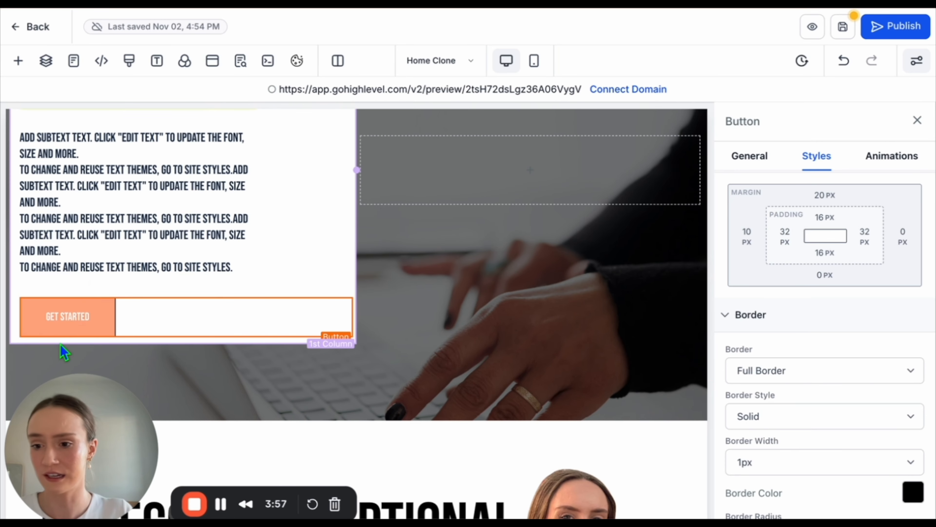
pyautogui.click(828, 280)
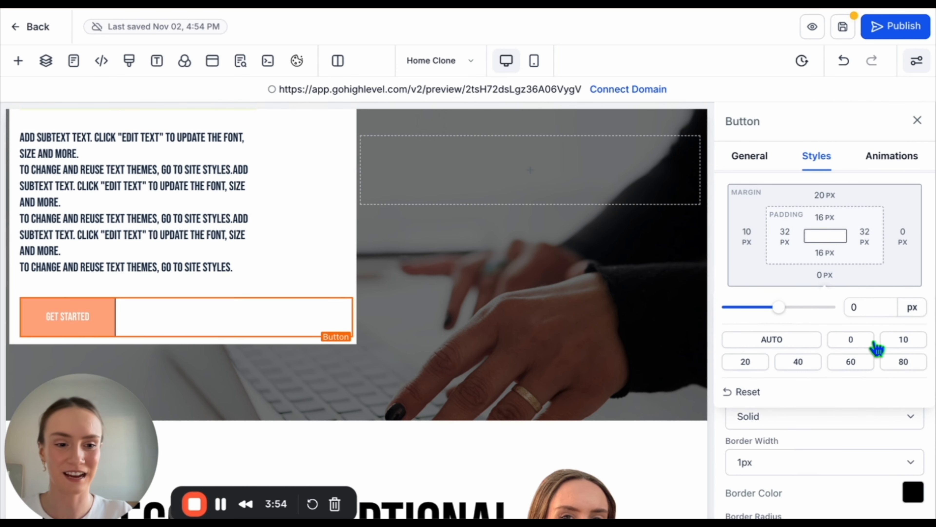
pyautogui.click(782, 369)
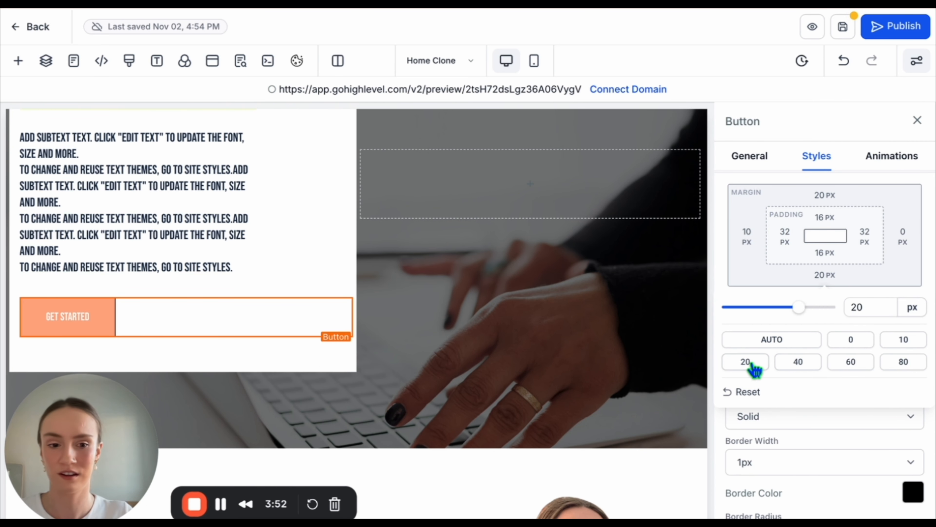
# Reduce the Get Started button's left and right padding to 20 px each
pyautogui.scroll(8, 236, 259)
pyautogui.scroll(-7, 236, 258)
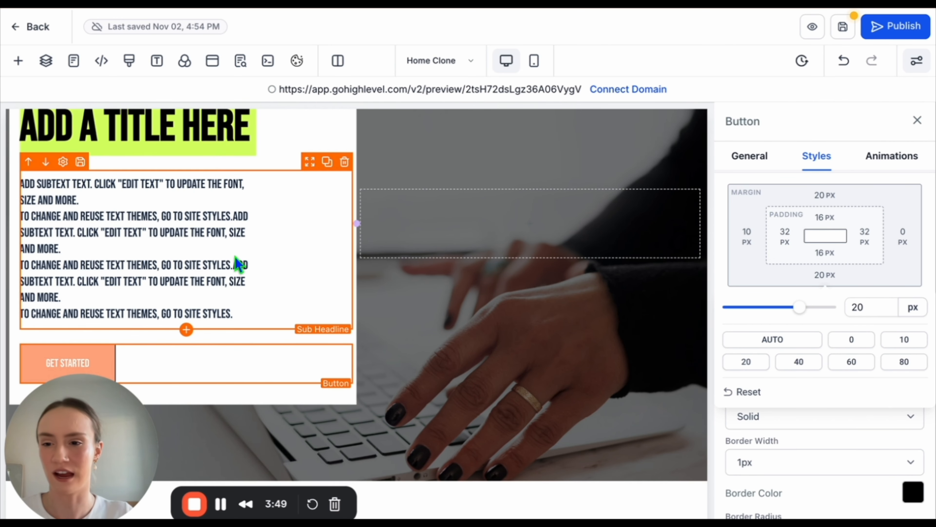
pyautogui.scroll(-2, 236, 258)
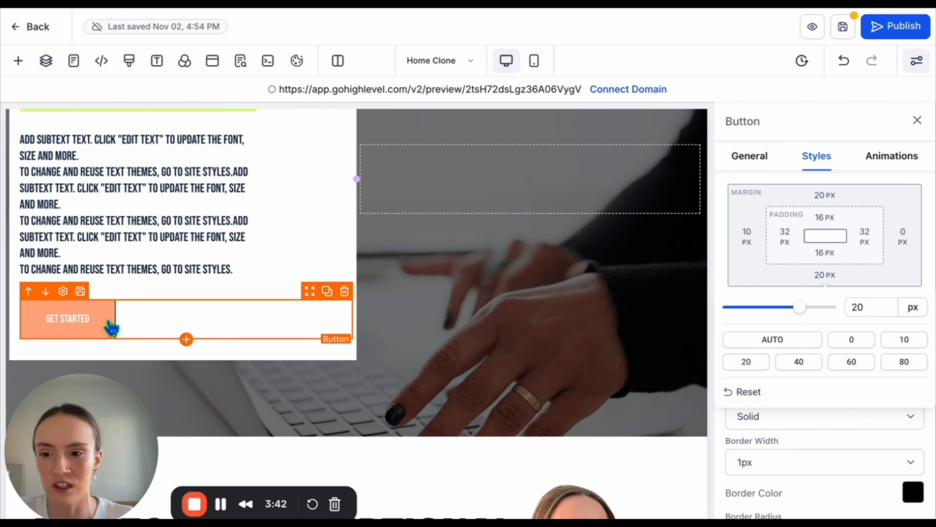
pyautogui.click(785, 236)
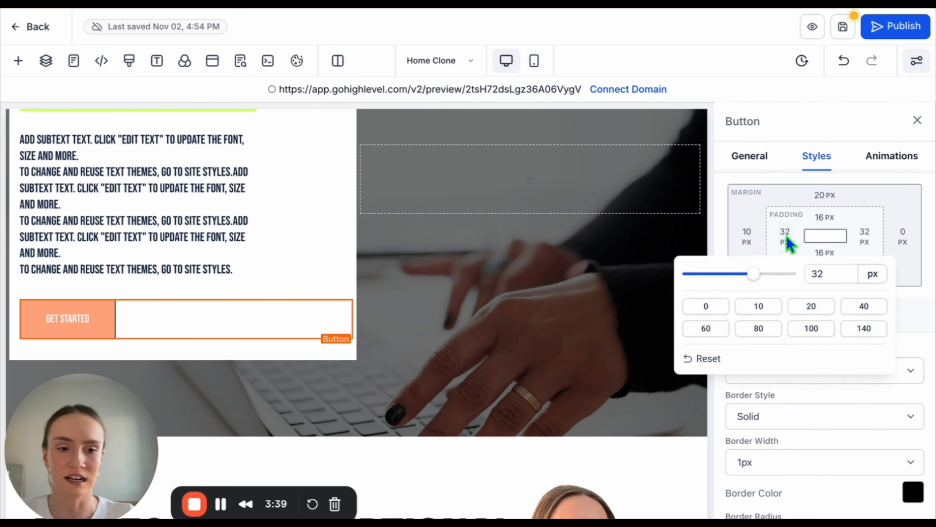
pyautogui.click(816, 311)
pyautogui.click(865, 234)
pyautogui.click(864, 234)
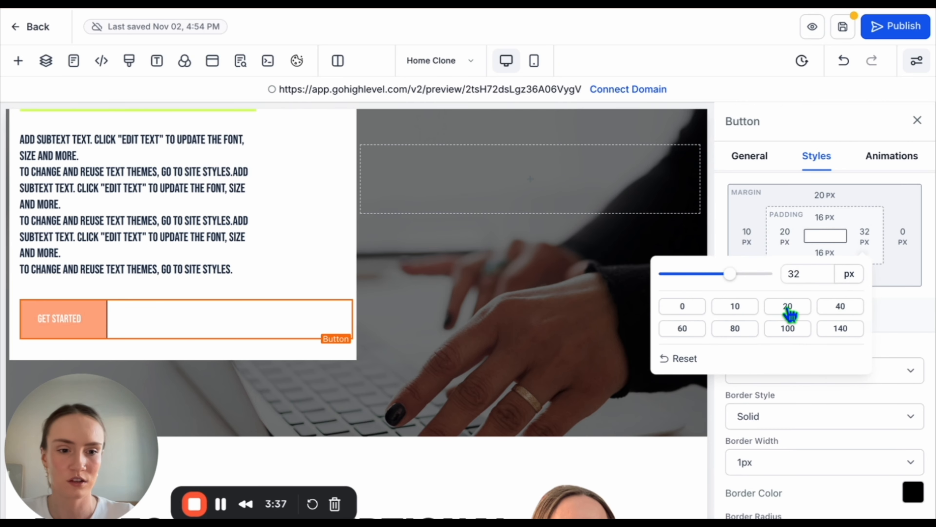
pyautogui.click(788, 308)
# Reduce the Get Started button's top and bottom padding to 10 px each
pyautogui.click(824, 218)
pyautogui.click(800, 281)
pyautogui.click(825, 253)
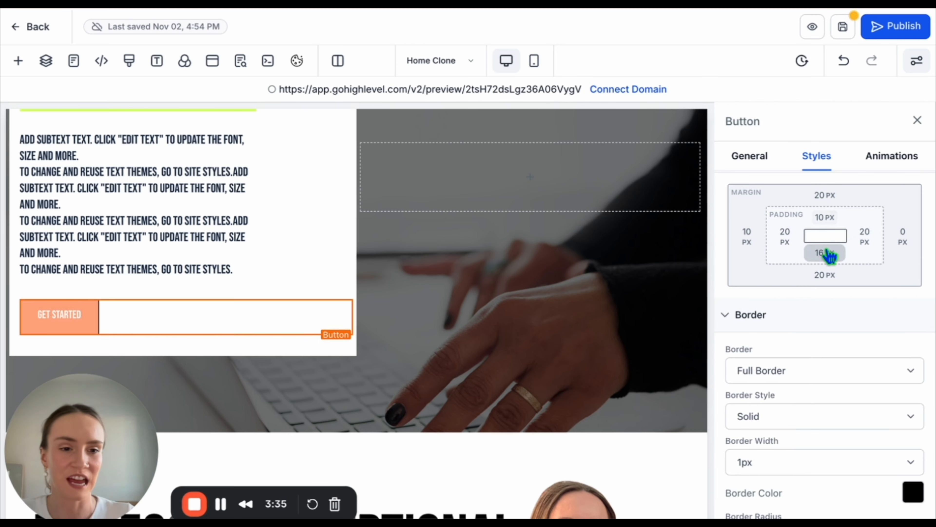
pyautogui.click(825, 253)
pyautogui.click(799, 318)
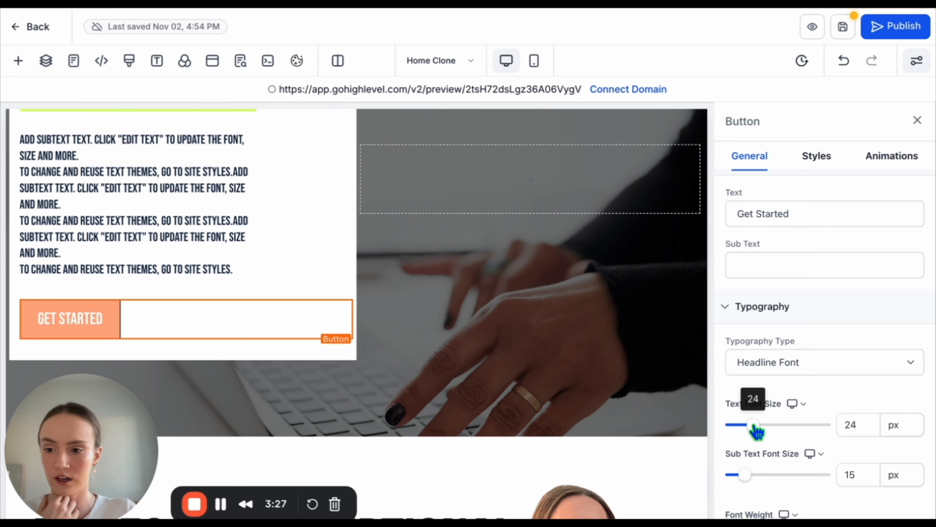
# Add a text shadow to the Get Started button, darken the shadow color to black, and check the card in the page preview
pyautogui.scroll(-7, 755, 431)
pyautogui.scroll(-12, 755, 431)
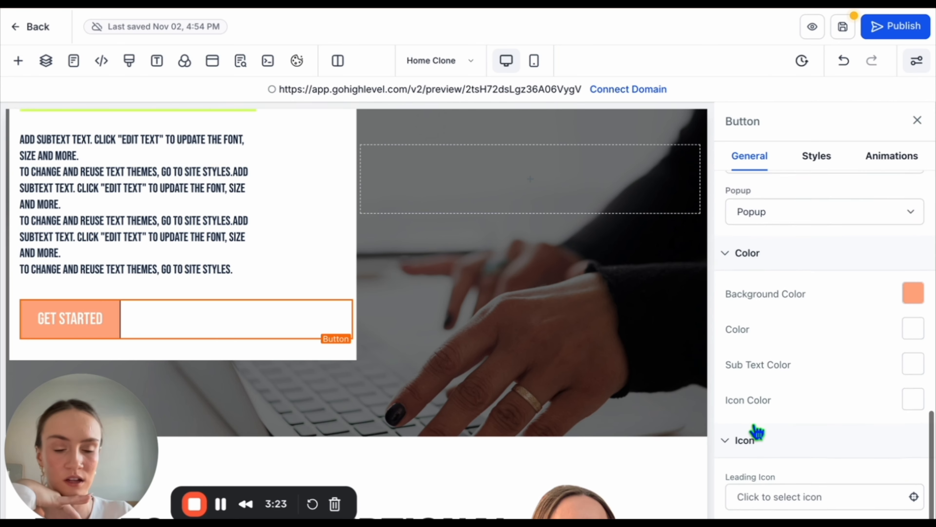
pyautogui.click(818, 162)
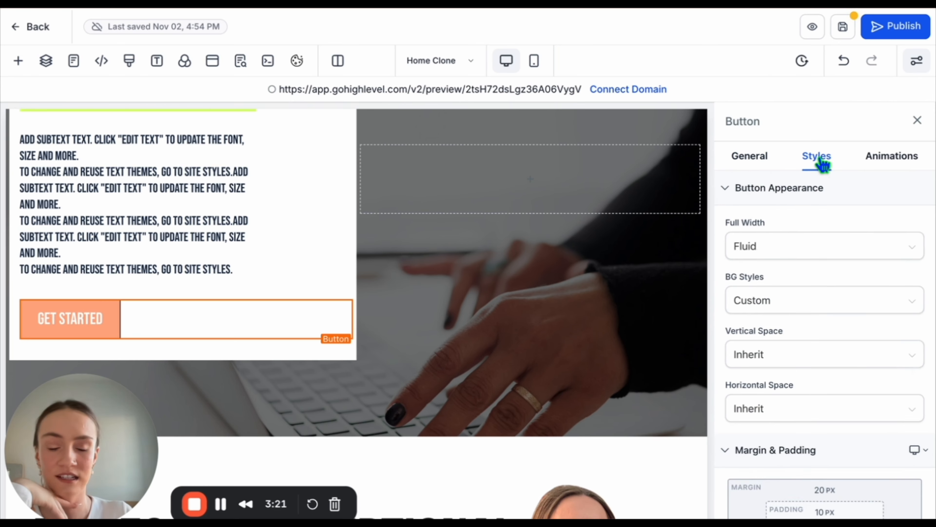
pyautogui.scroll(-10, 826, 394)
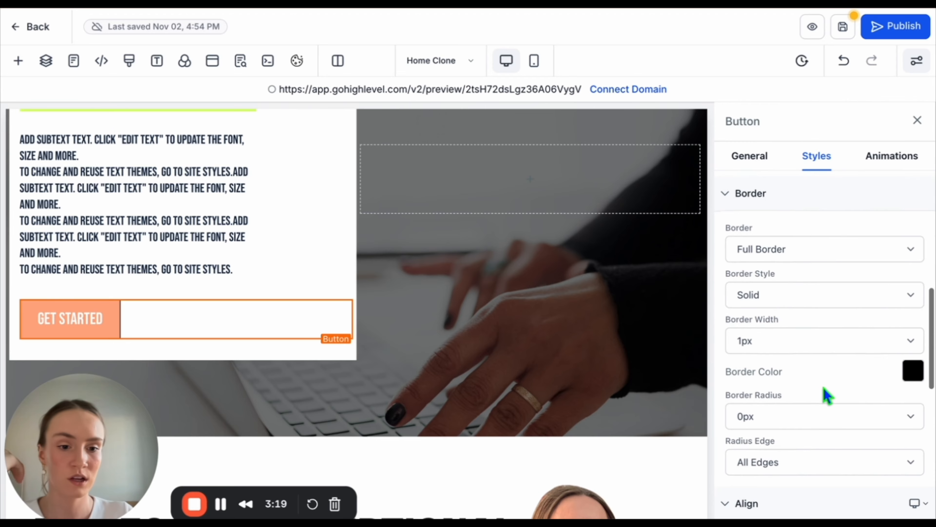
pyautogui.scroll(-10, 827, 395)
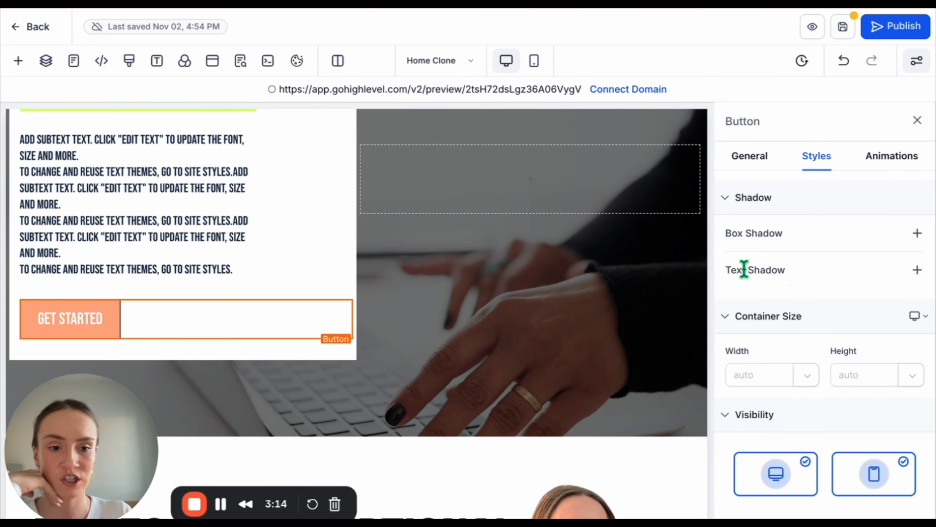
pyautogui.click(916, 270)
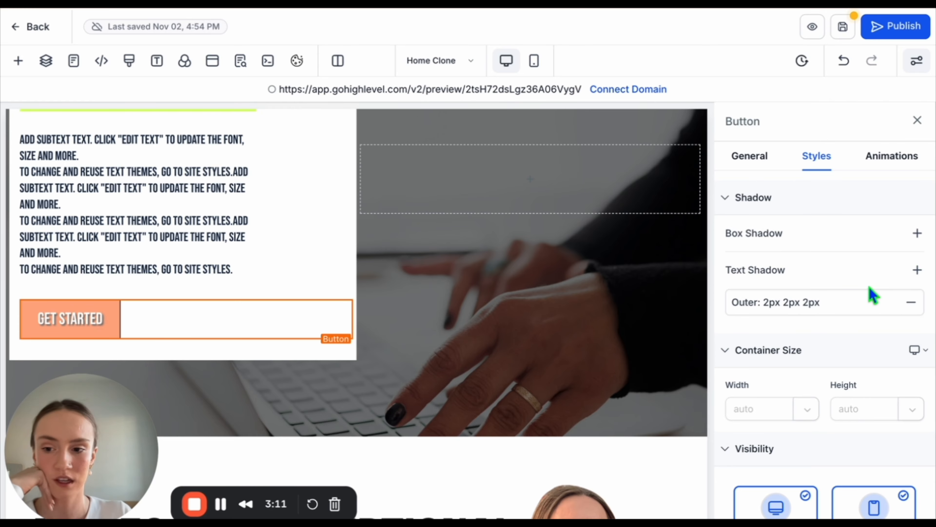
pyautogui.click(868, 316)
pyautogui.scroll(-2, 765, 387)
pyautogui.click(778, 397)
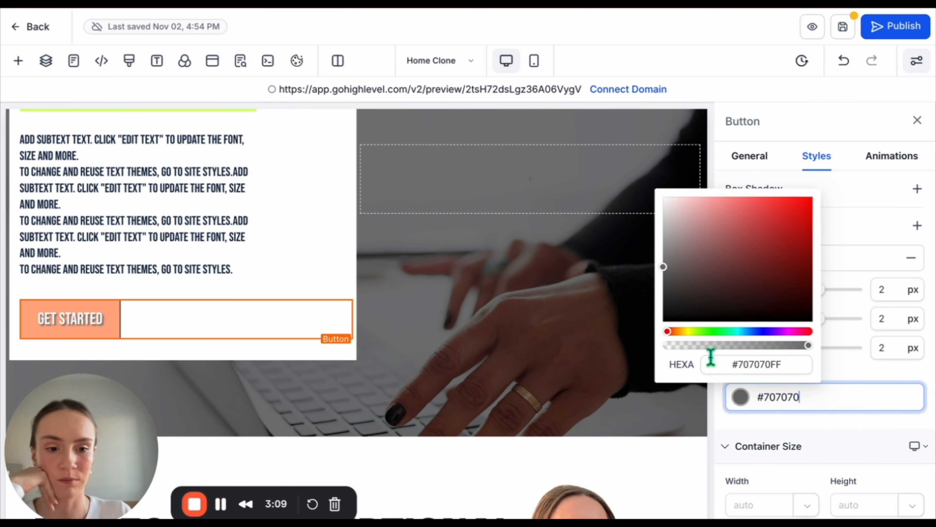
pyautogui.moveTo(662, 265); pyautogui.dragTo(663, 320)
pyautogui.click(882, 383)
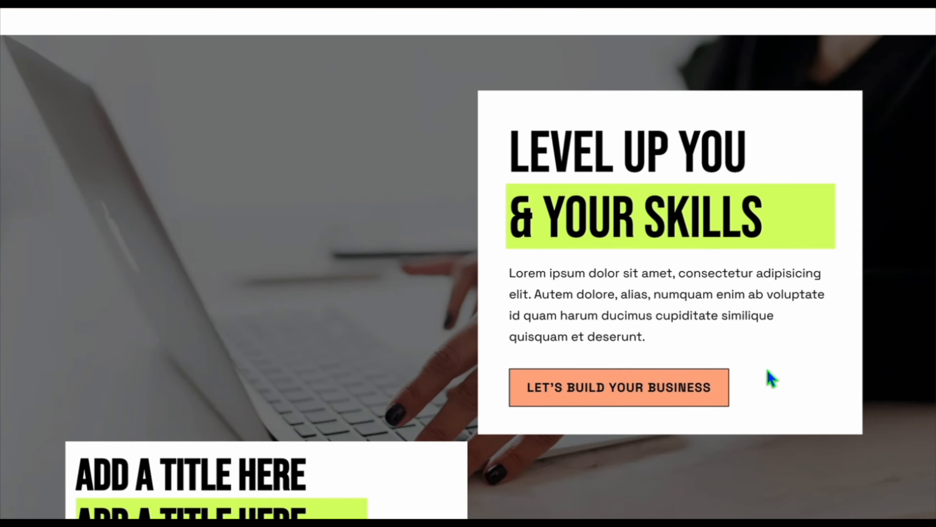
pyautogui.scroll(-5, 771, 379)
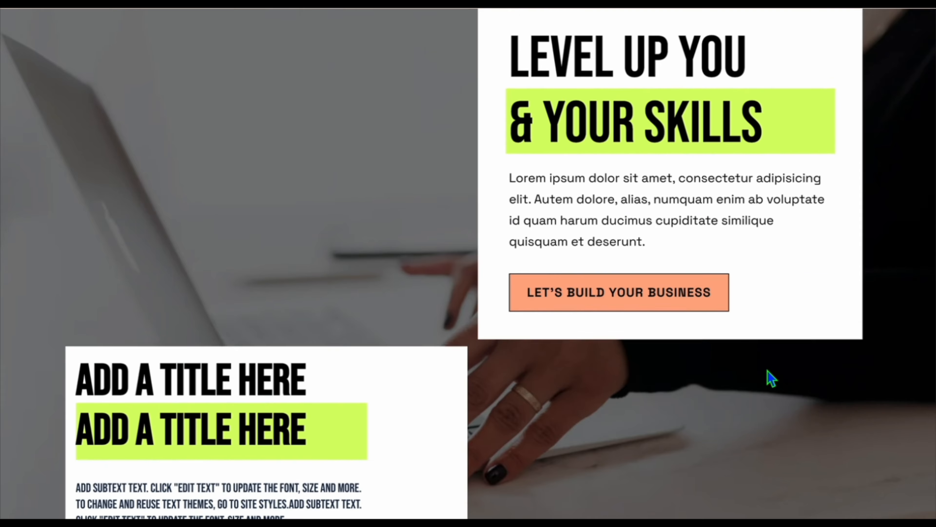
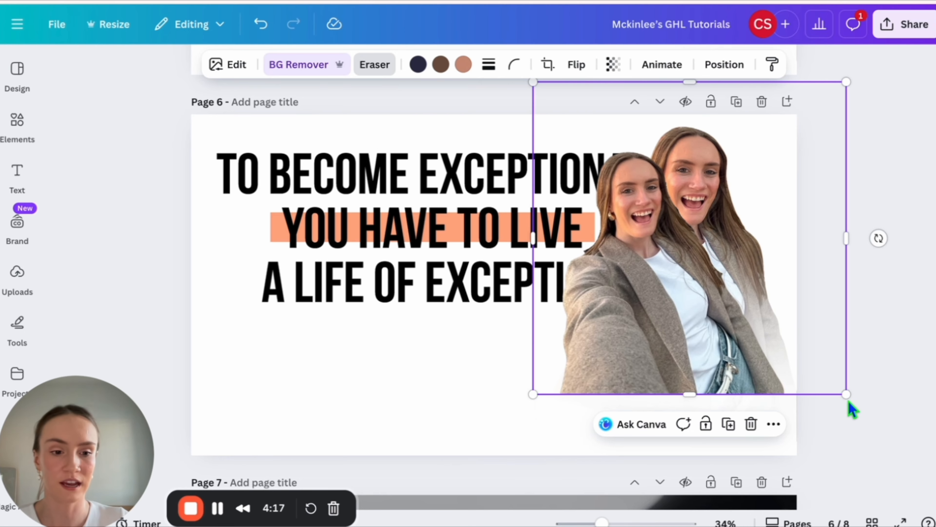
# In Canva, enlarge the front cut-out portrait on page 6 and place it against the page's bottom edge at the right
pyautogui.moveTo(846, 394); pyautogui.dragTo(921, 517)
pyautogui.moveTo(650, 362); pyautogui.dragTo(631, 323)
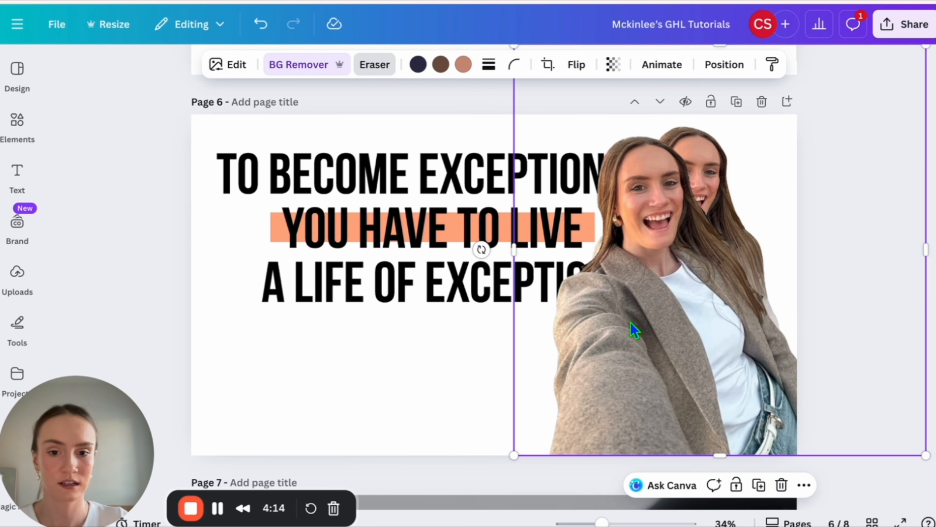
# Tilt the front portrait on page 6 slightly clockwise and layer it behind the white gradient, raised to fade the portrait's lower part
pyautogui.moveTo(479, 247); pyautogui.dragTo(509, 207)
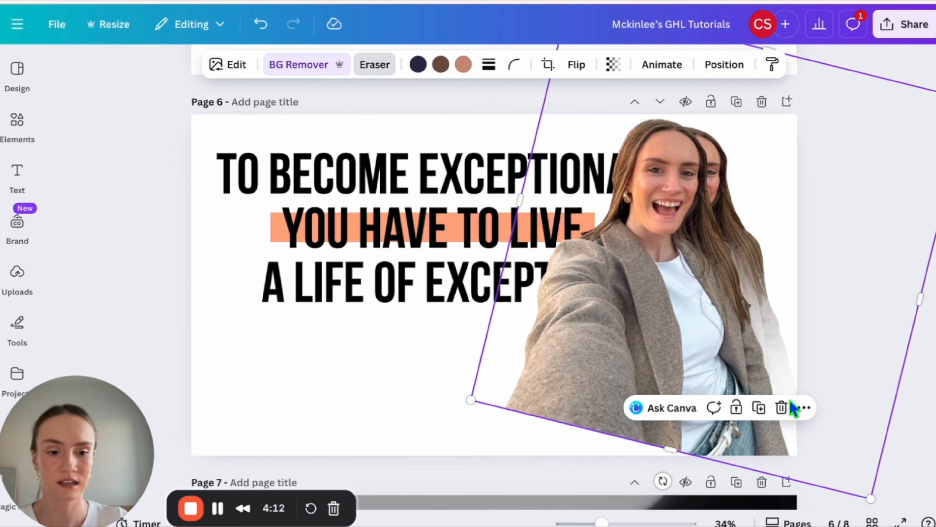
pyautogui.click(803, 407)
pyautogui.moveTo(796, 222)
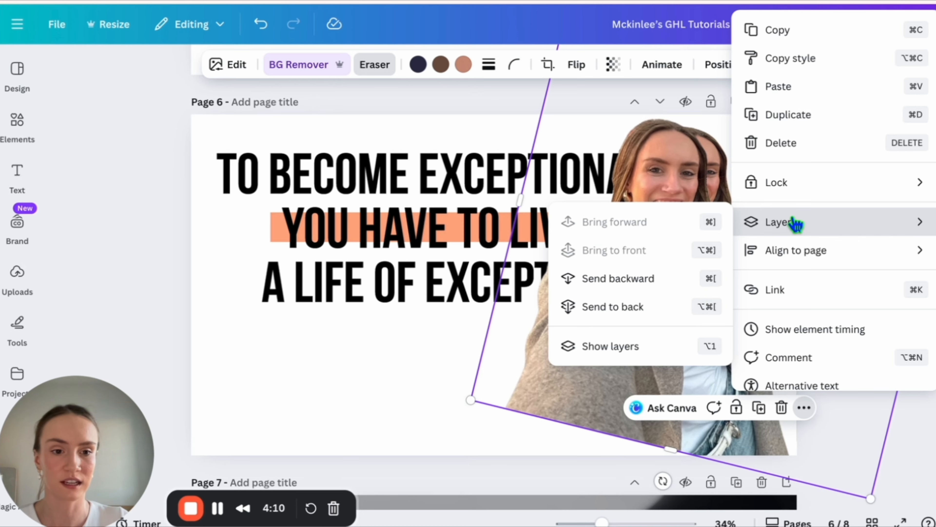
pyautogui.click(600, 289)
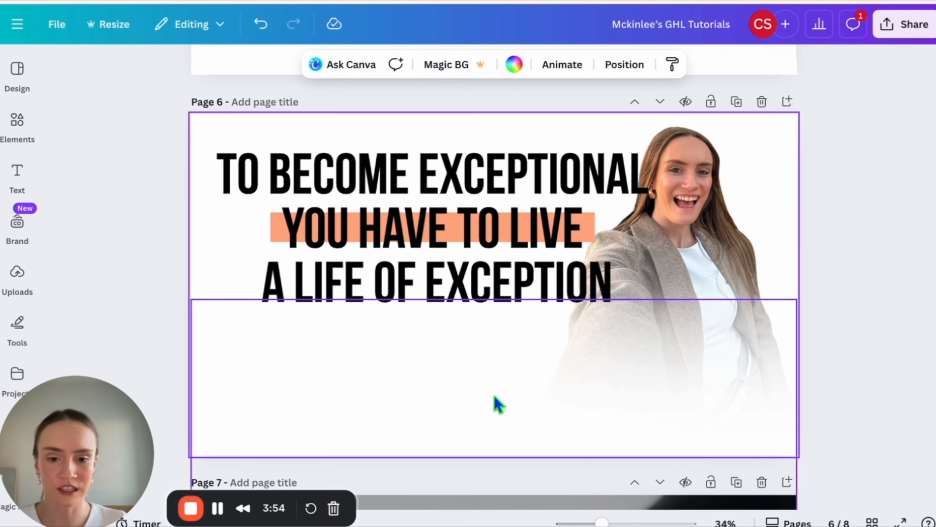
pyautogui.moveTo(495, 403); pyautogui.dragTo(497, 339)
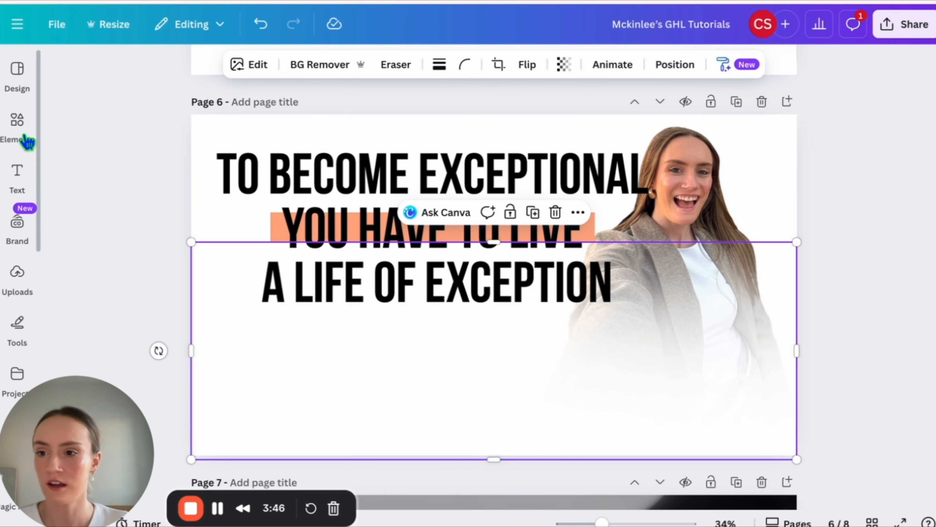
# Search the elements for "white gradient" and add the first graphic result to page 6
pyautogui.click(17, 127)
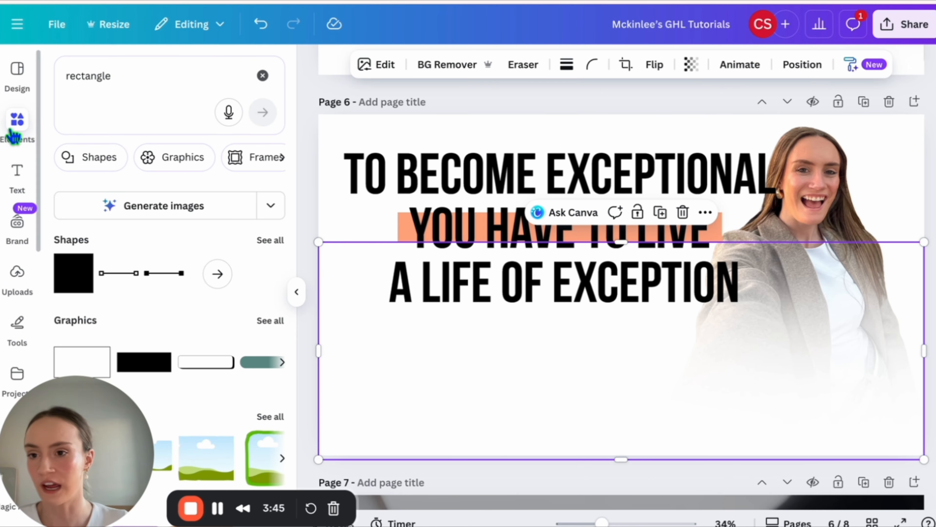
pyautogui.click(134, 65)
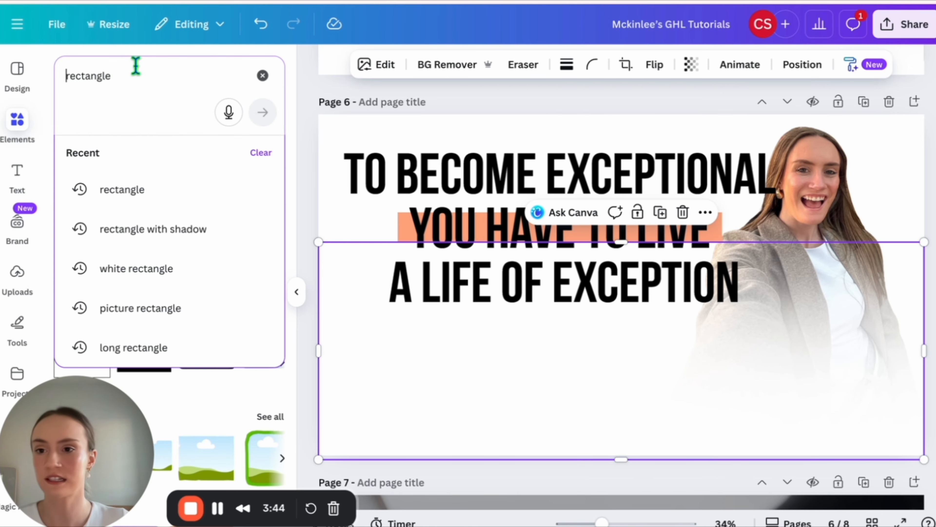
pyautogui.hotkey('ctrl', 'a')
pyautogui.write('white')
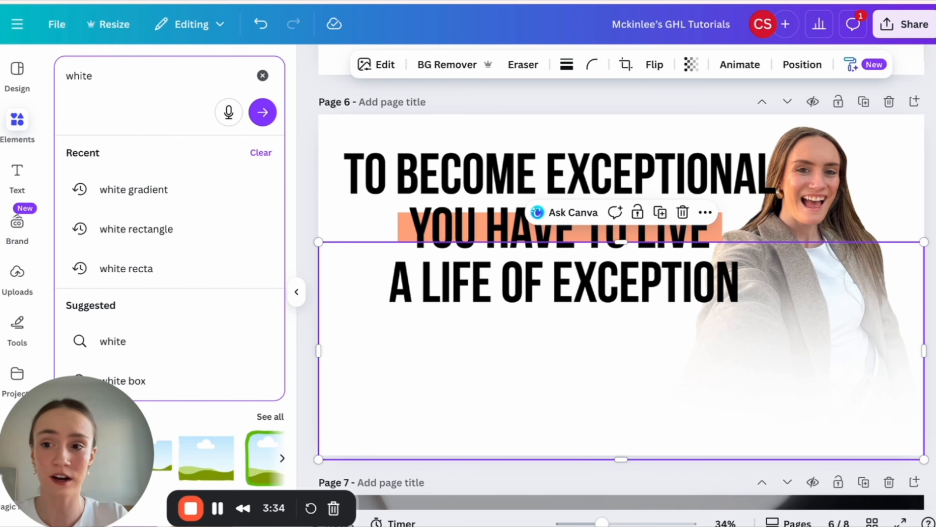
pyautogui.write('gra')
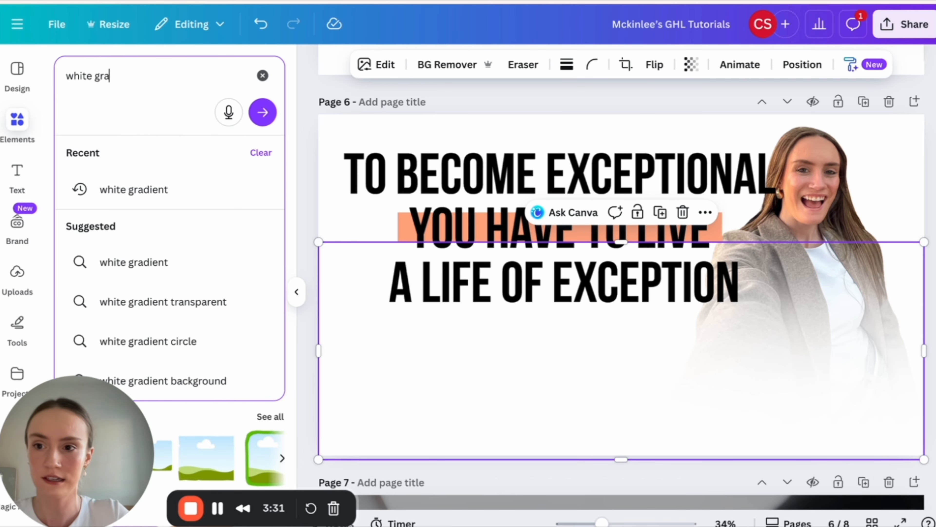
pyautogui.write('dient')
pyautogui.press('Return')
pyautogui.click(73, 282)
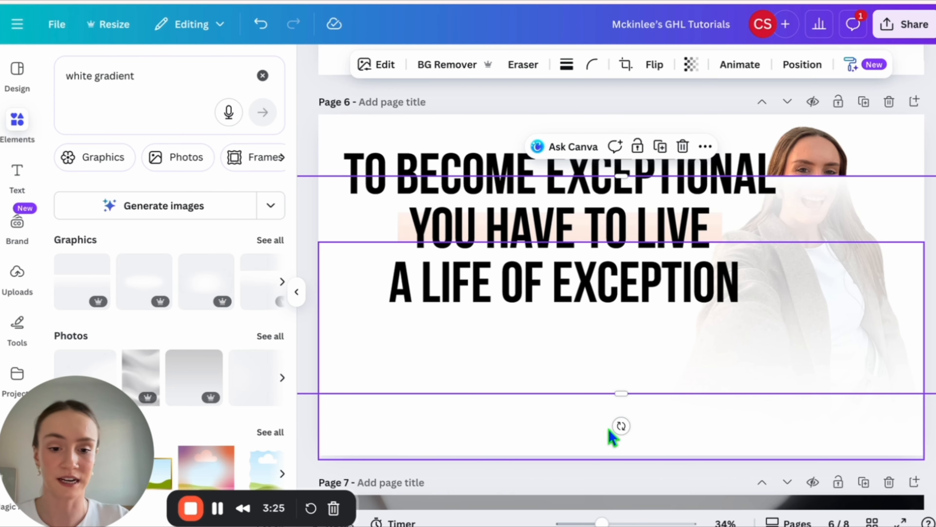
# Rotate the new white gradient upside down and delete the old gradient from the lower half of page 6
pyautogui.moveTo(621, 426); pyautogui.dragTo(623, 210)
pyautogui.moveTo(621, 345); pyautogui.dragTo(472, 383)
pyautogui.press('Delete')
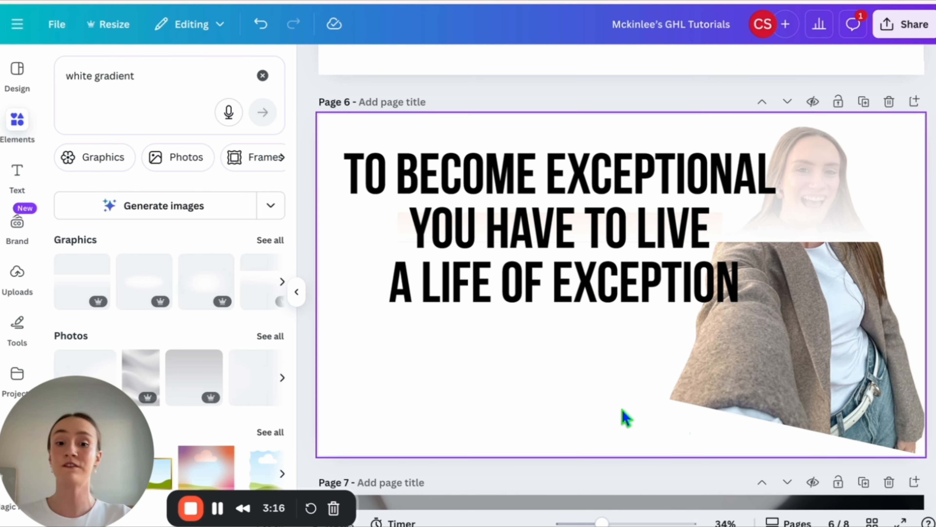
# Move the new white gradient down over the portrait's lower part so it reaches the page's bottom edge
pyautogui.moveTo(731, 193); pyautogui.dragTo(853, 108)
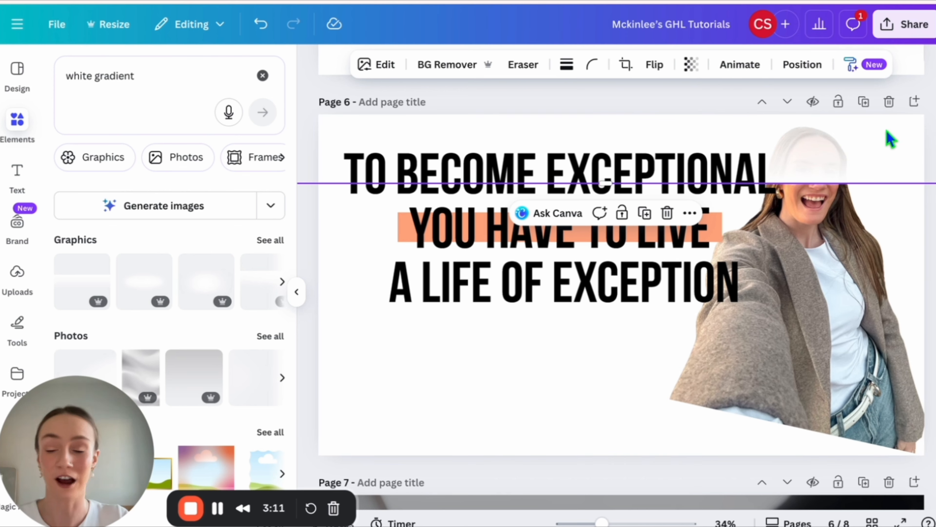
pyautogui.moveTo(889, 138); pyautogui.dragTo(907, 404)
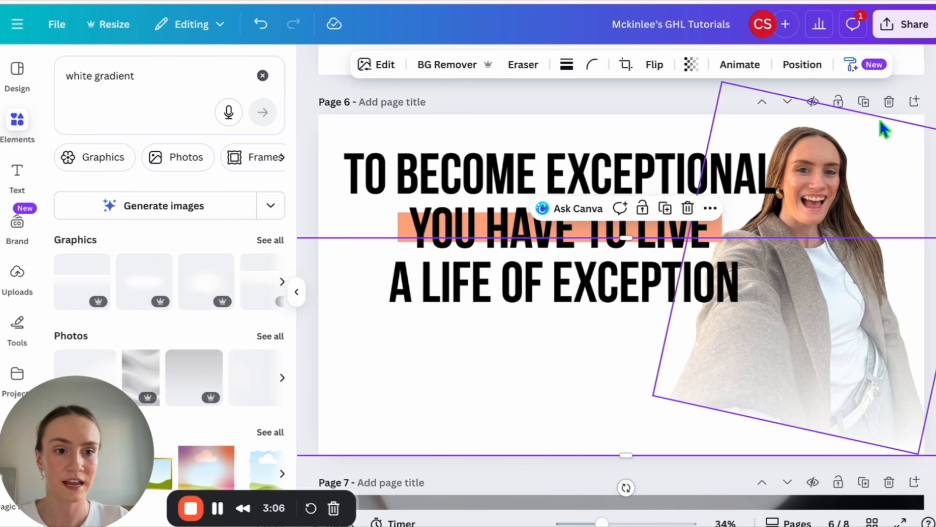
pyautogui.click(664, 112)
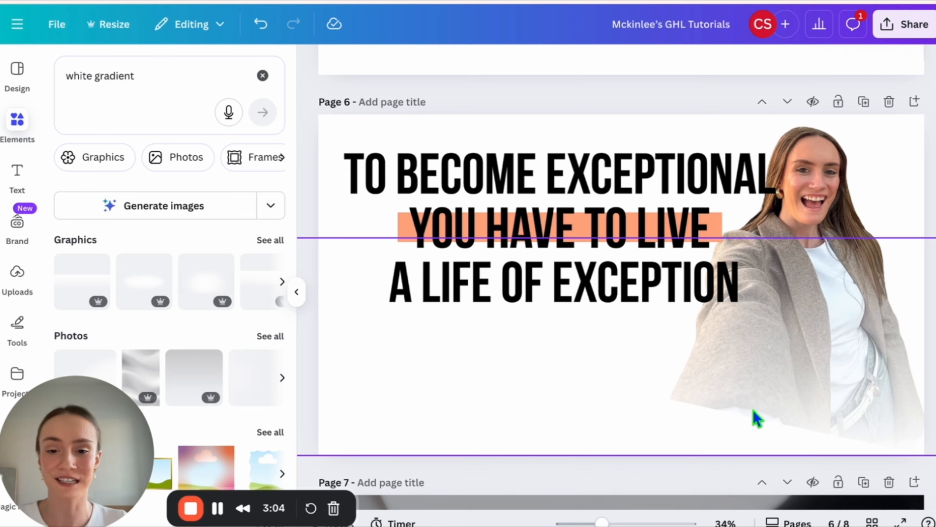
# Fine-tune the white gradient's position so it fully hides the portrait's slanted cut-off edge, and deselect it
pyautogui.click(558, 366)
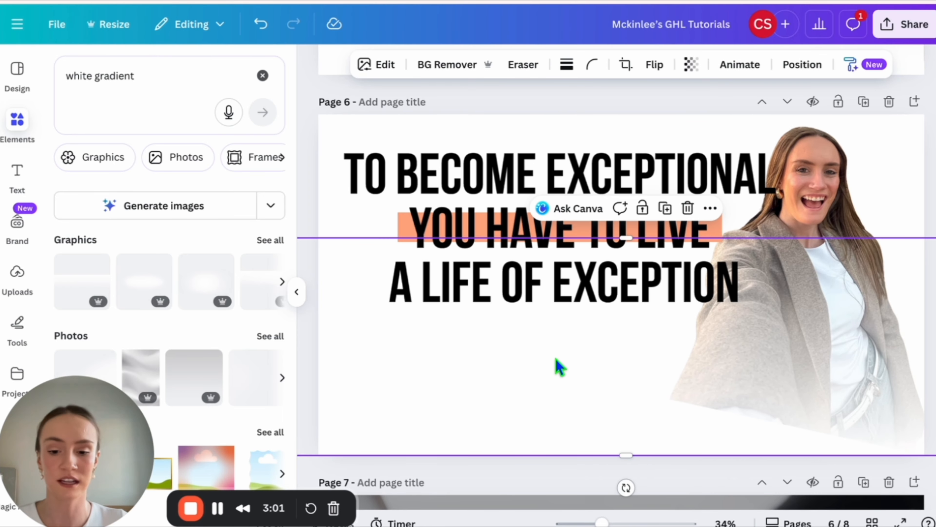
pyautogui.hotkey('shift', 'Down')
pyautogui.hotkey('shift', 'Down')
pyautogui.hotkey('shift', 'Down')
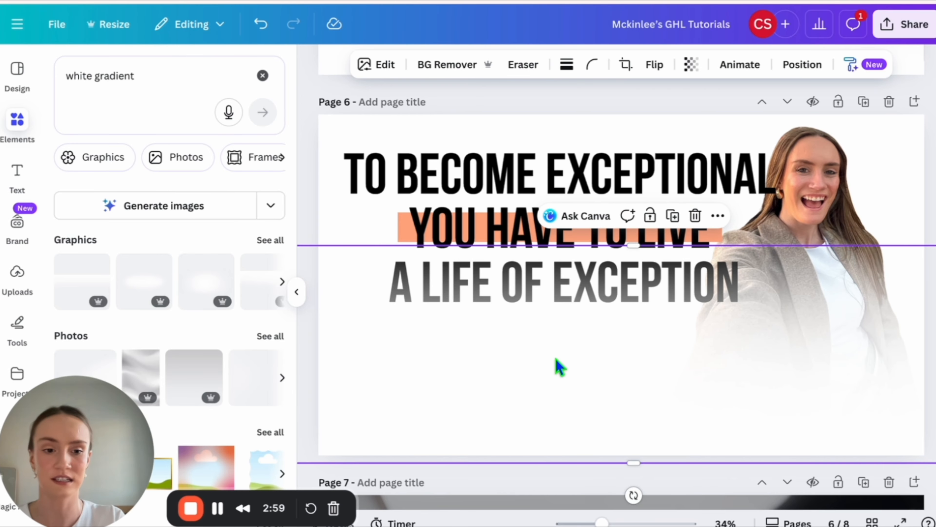
pyautogui.moveTo(556, 359); pyautogui.dragTo(556, 354)
pyautogui.hotkey('shift', 'Down')
pyautogui.hotkey('shift', 'Right')
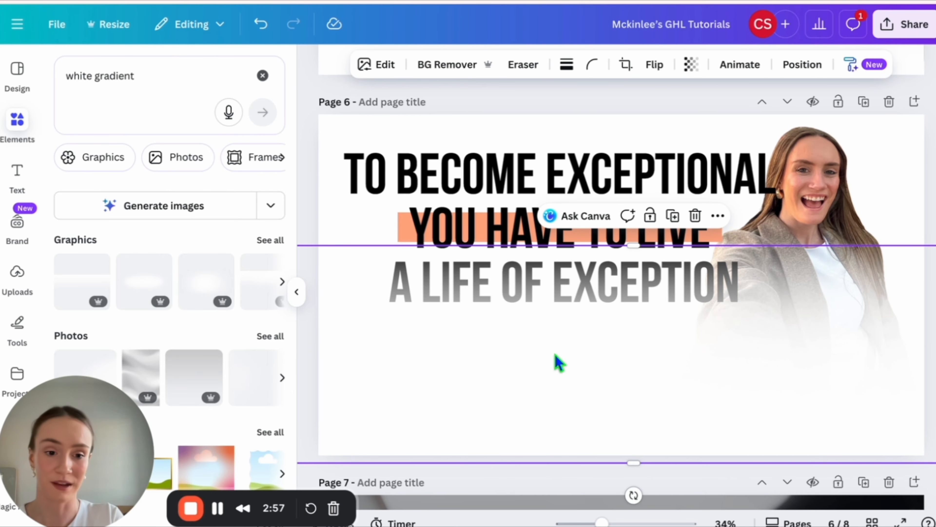
pyautogui.click(710, 134)
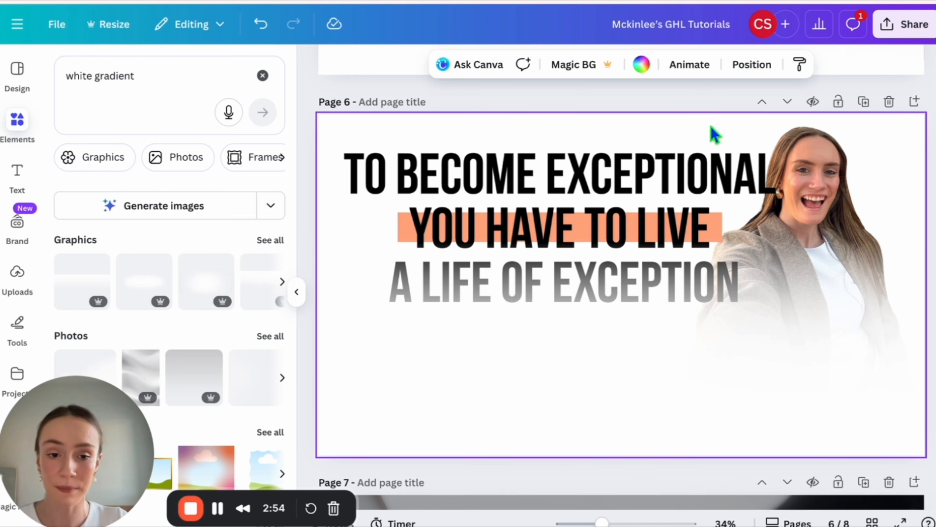
pyautogui.click(683, 98)
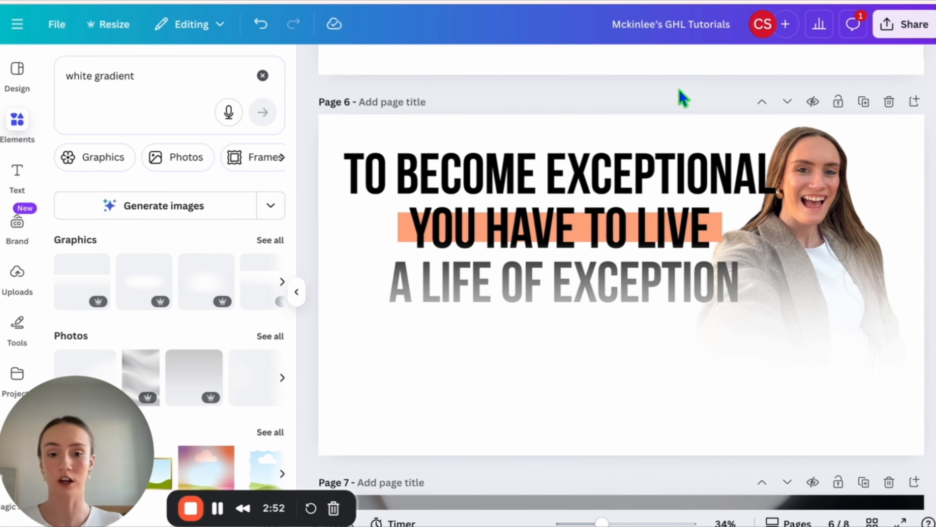
# Open the design's download settings and check the file type and page selection options
pyautogui.moveTo(646, 365); pyautogui.dragTo(638, 424)
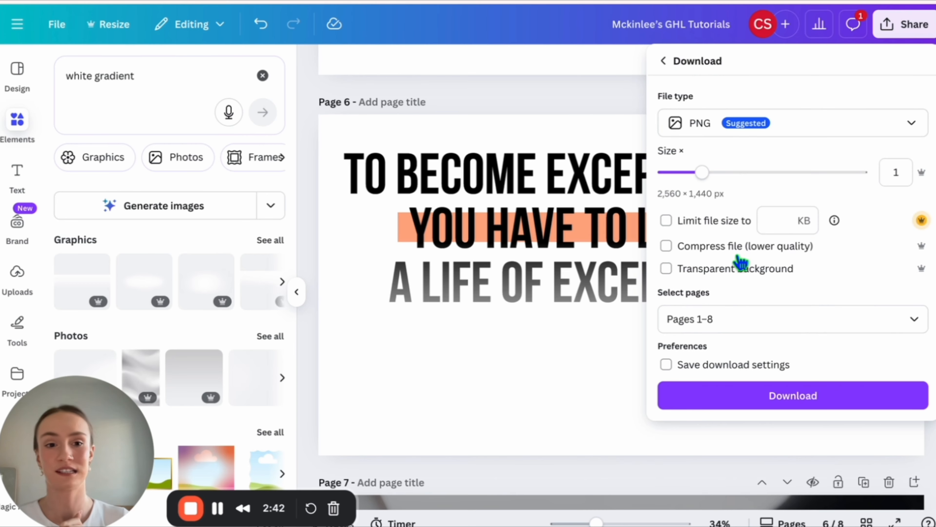
pyautogui.click(733, 128)
pyautogui.click(715, 334)
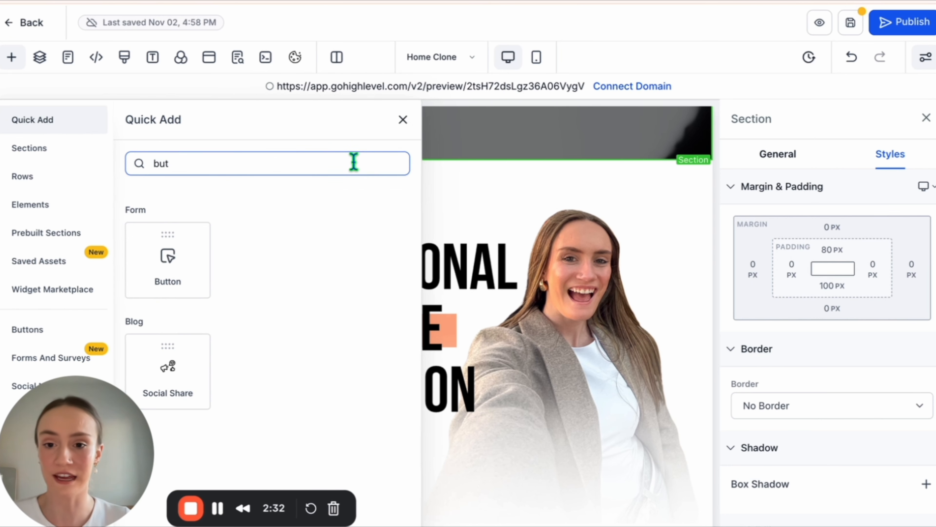
# In the GoHighLevel builder, add a new blank section and move it directly below the "Level Up You & Your Skills" section
pyautogui.click(34, 148)
pyautogui.moveTo(153, 191); pyautogui.dragTo(448, 182)
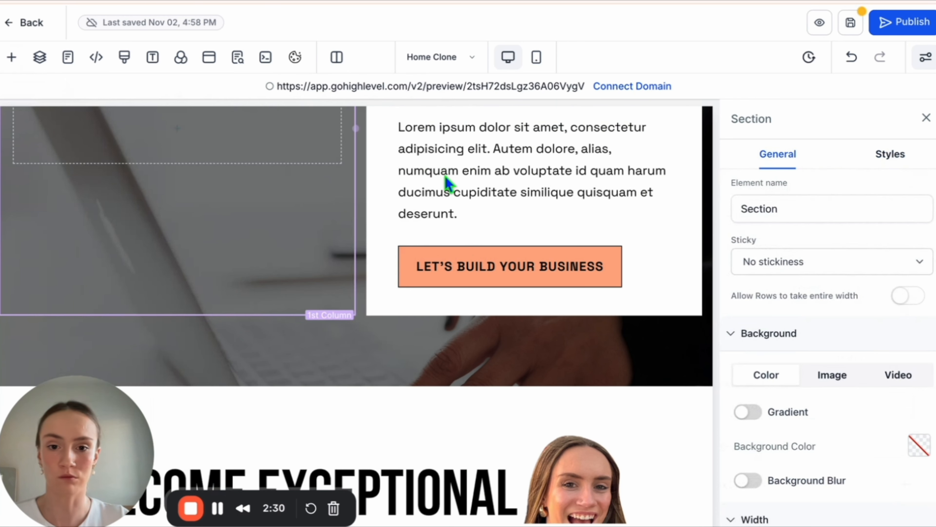
pyautogui.scroll(10, 445, 181)
pyautogui.scroll(-2, 446, 184)
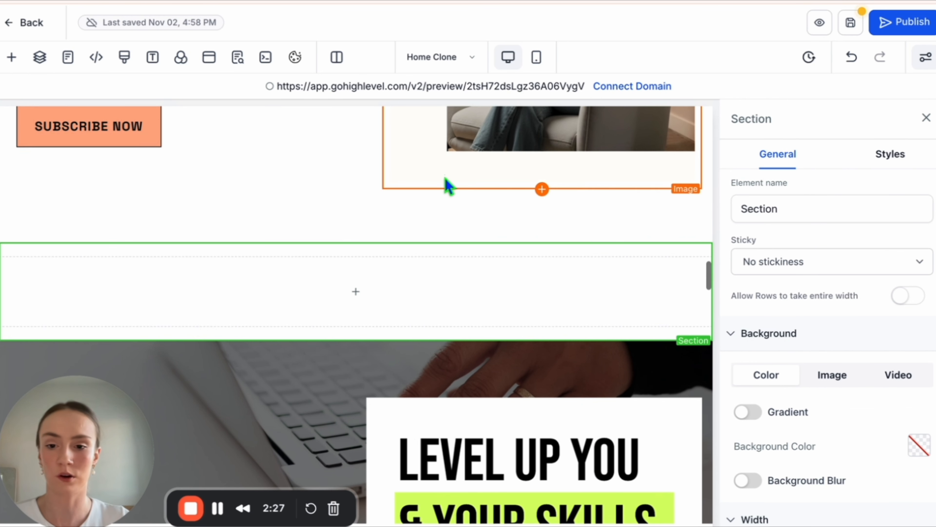
pyautogui.moveTo(14, 253)
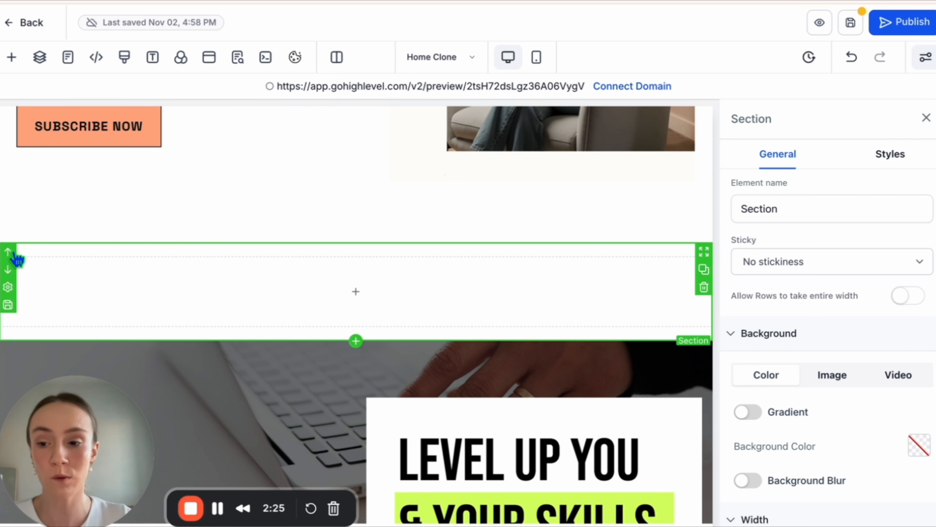
pyautogui.click(8, 271)
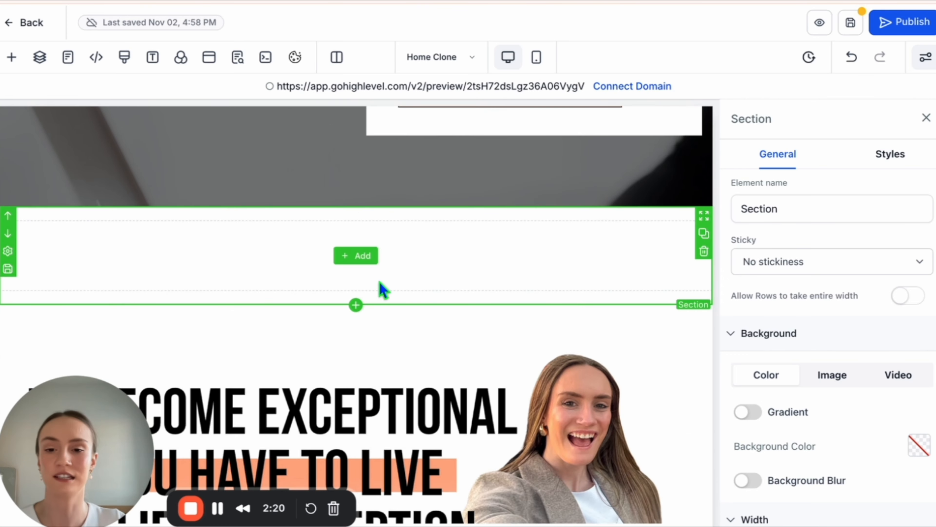
# Add a one-column row to the new section and place an image element with the "To become exceptional" quote graphic in it
pyautogui.click(361, 256)
pyautogui.moveTo(172, 237); pyautogui.dragTo(480, 272)
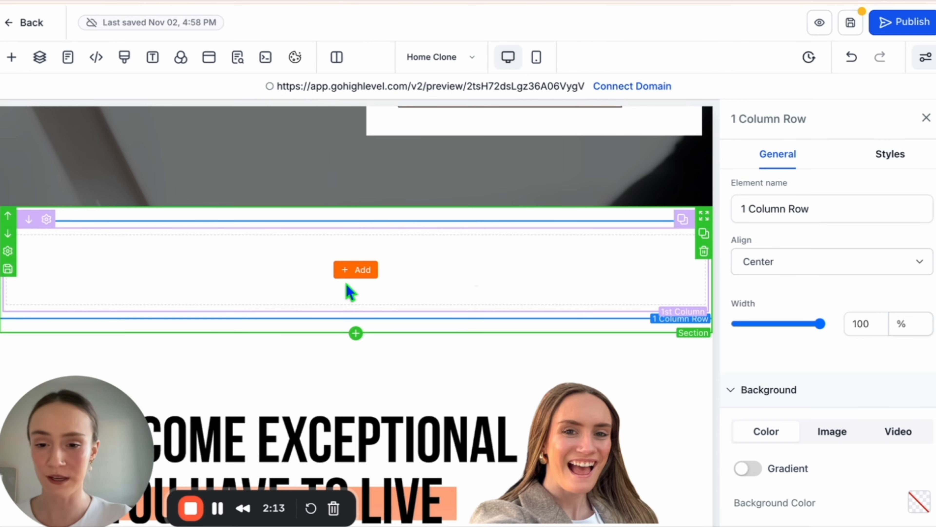
pyautogui.click(356, 271)
pyautogui.click(282, 164)
pyautogui.write('image')
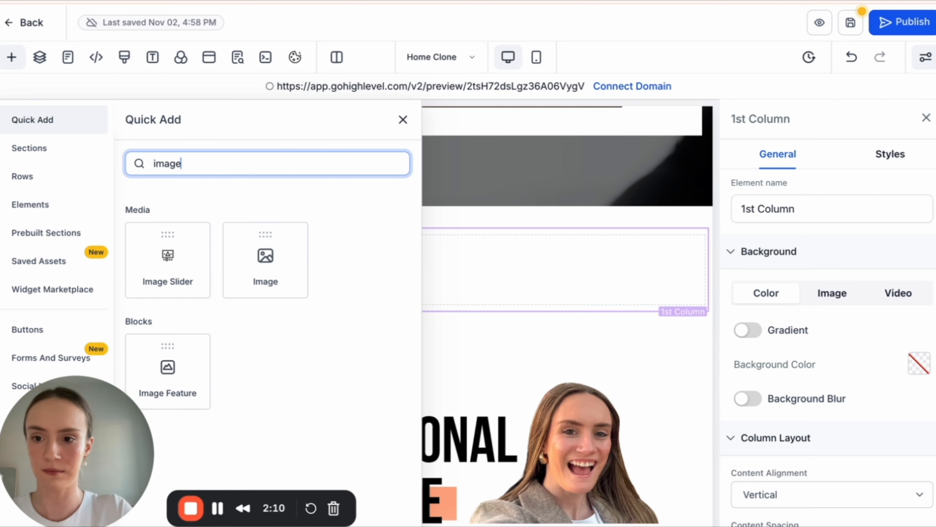
pyautogui.moveTo(262, 270); pyautogui.dragTo(434, 280)
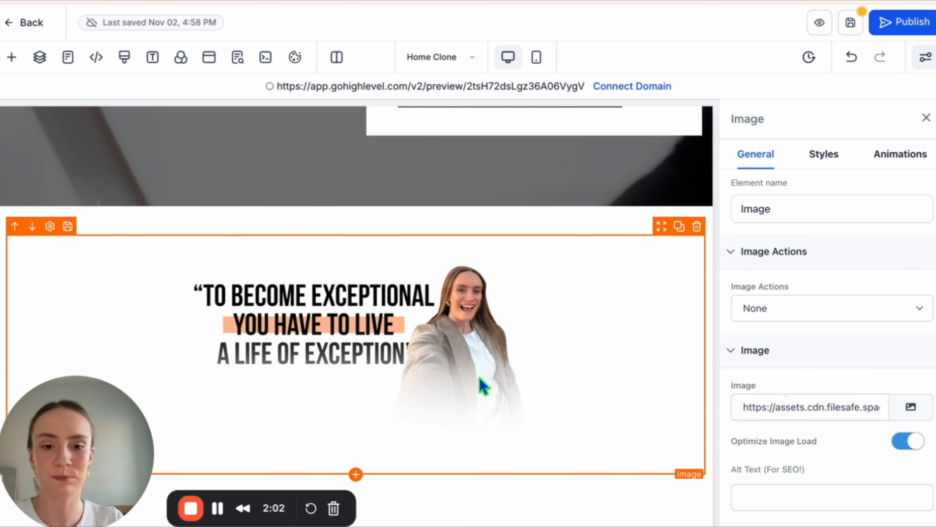
# Examine the Start Here section and the layout of its software, networking and Follow the Journey cards
pyautogui.scroll(-5, 766, 368)
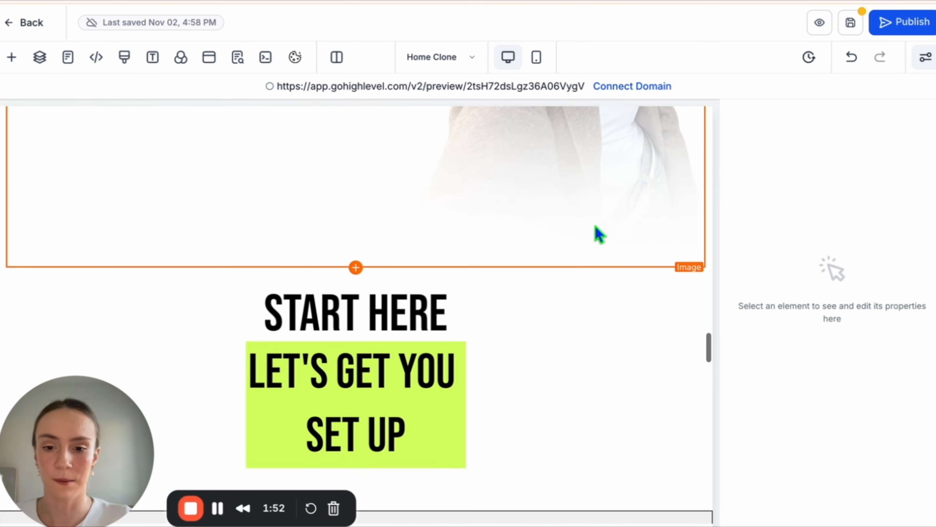
pyautogui.scroll(-4, 595, 234)
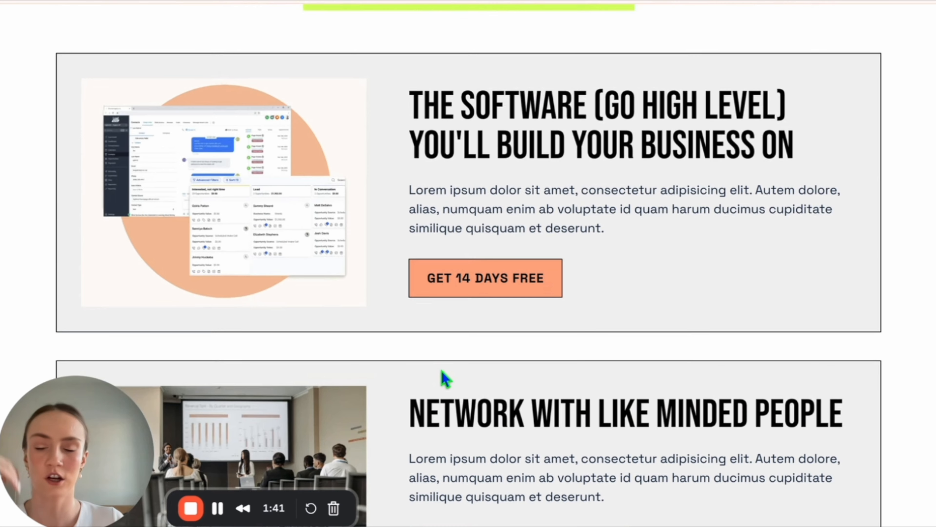
pyautogui.scroll(-5, 446, 378)
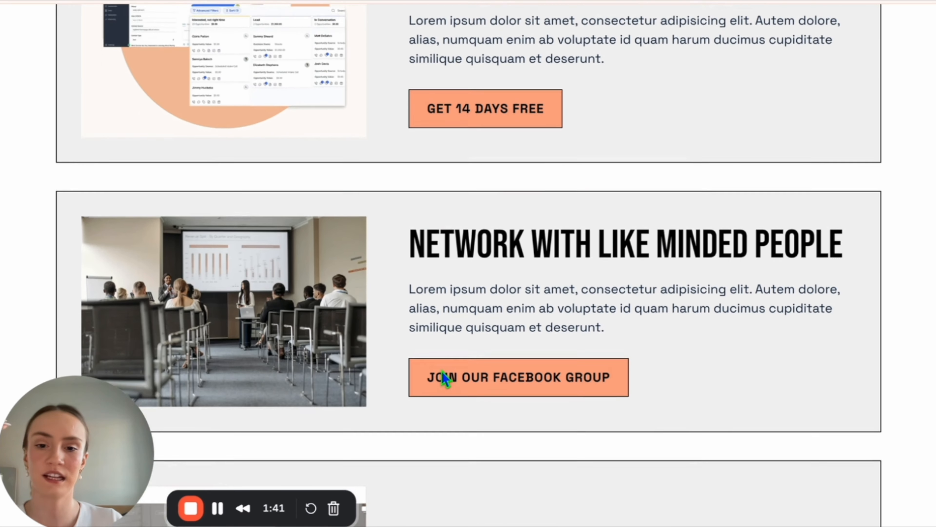
pyautogui.scroll(-6, 445, 378)
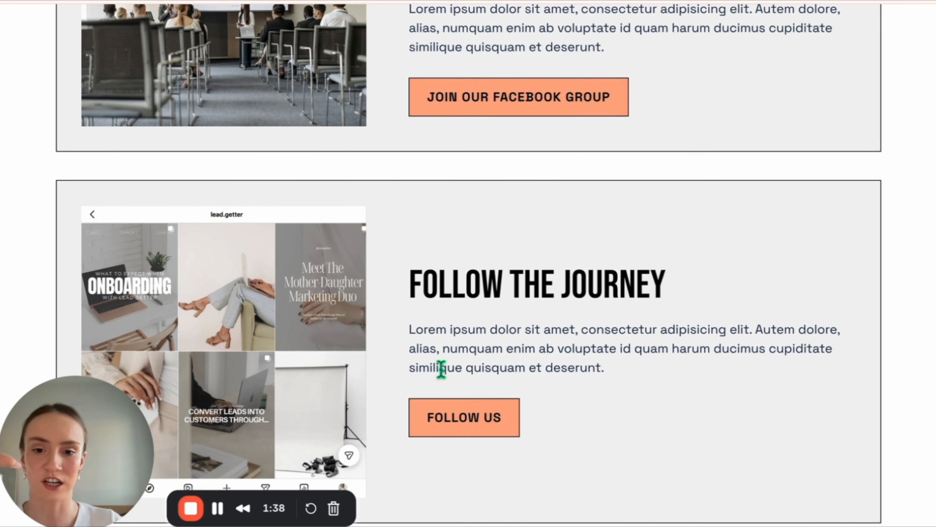
pyautogui.scroll(8, 446, 376)
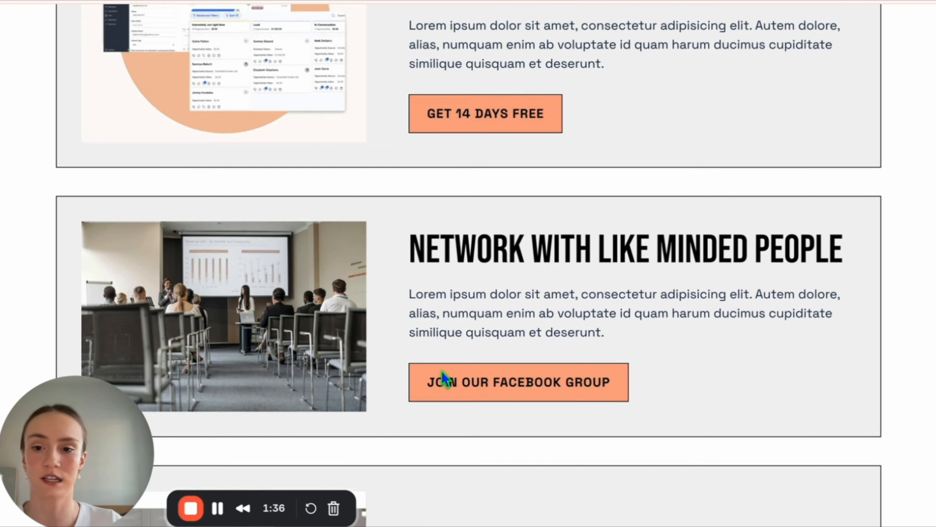
pyautogui.scroll(2, 445, 377)
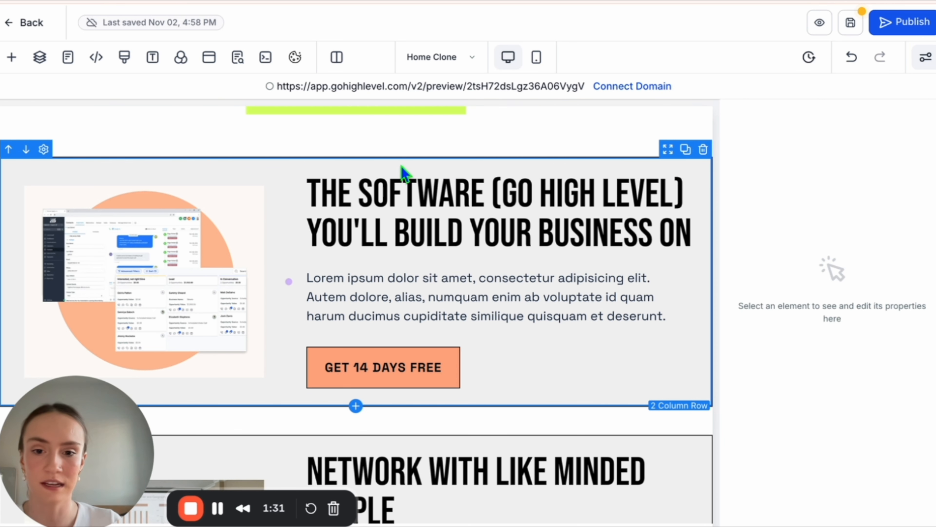
# Add a new blank section between the quote image and the Start Here heading
pyautogui.scroll(1, 368, 175)
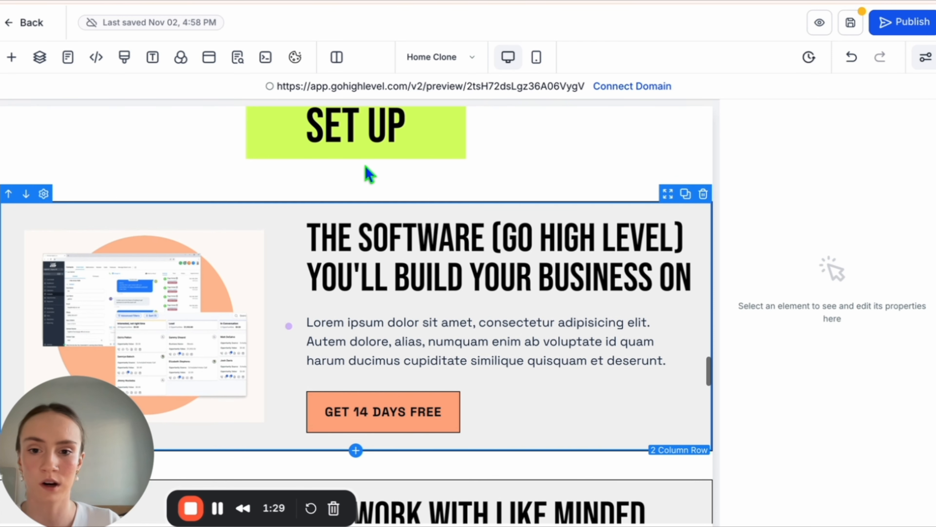
pyautogui.click(356, 173)
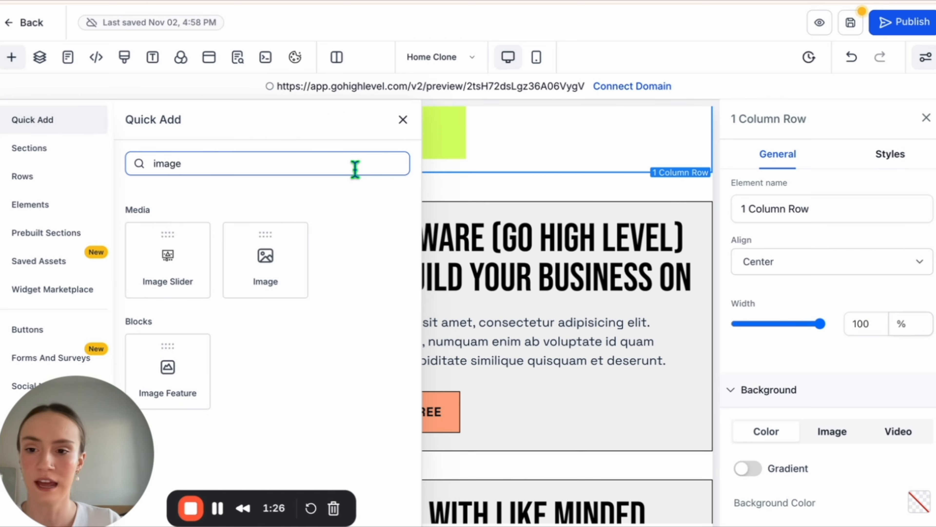
pyautogui.click(56, 155)
pyautogui.moveTo(147, 191); pyautogui.dragTo(516, 271)
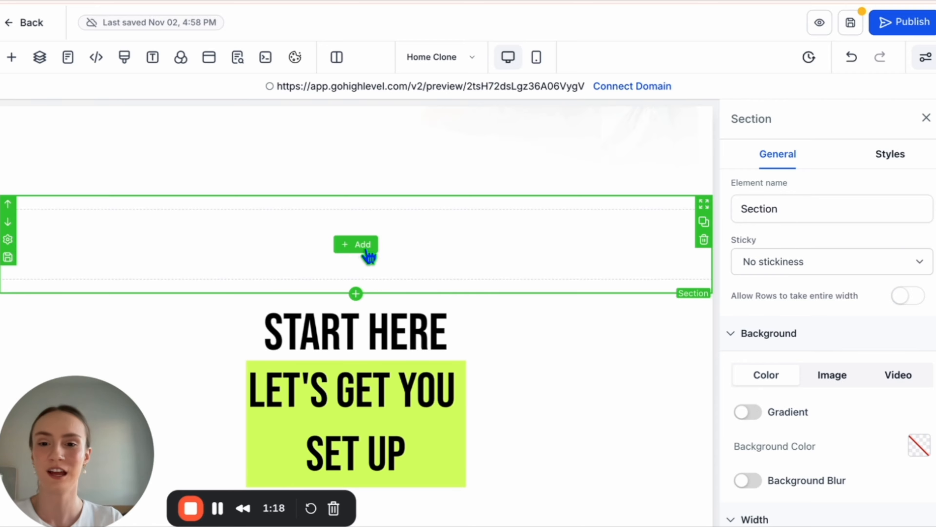
# Add a one-column row to the new section and duplicate it to make three rows
pyautogui.click(367, 251)
pyautogui.moveTo(151, 242); pyautogui.dragTo(388, 258)
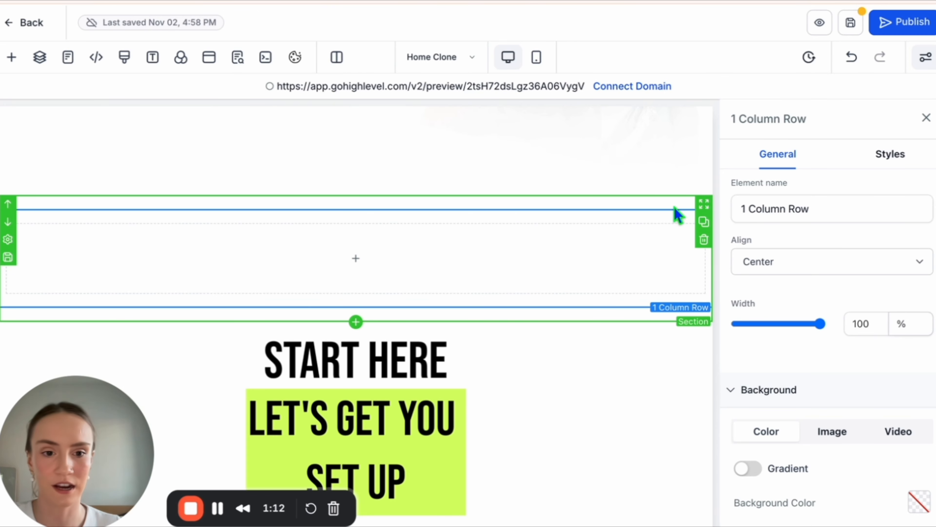
pyautogui.click(687, 202)
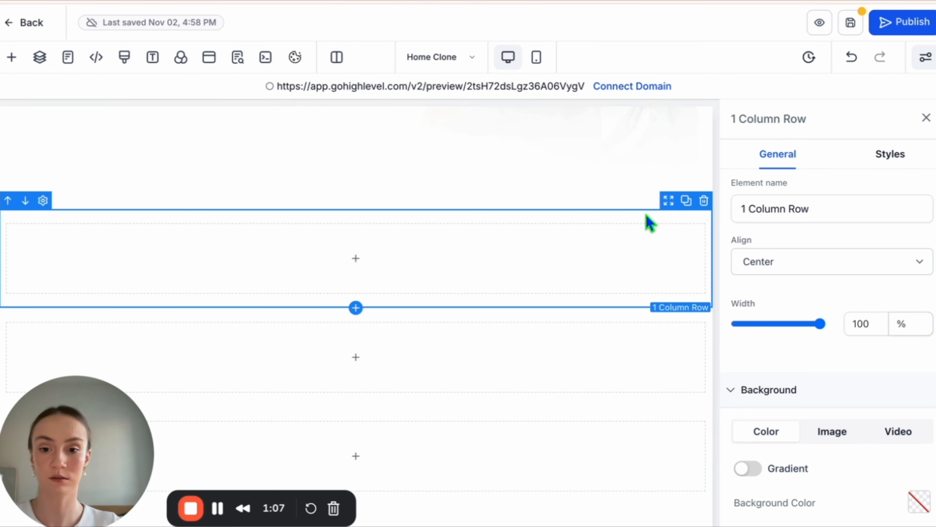
# Set the bottom margin of each of the three one-column rows to 40 px
pyautogui.scroll(-15, 651, 221)
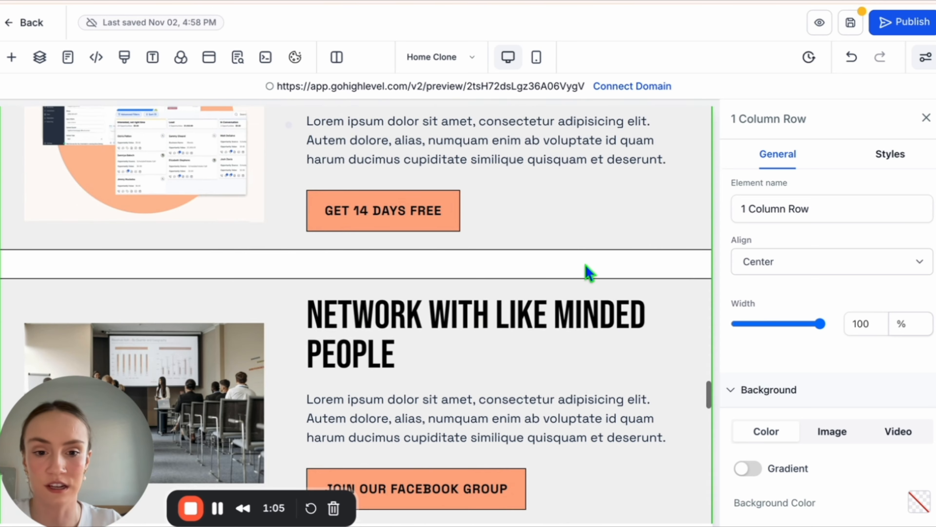
pyautogui.scroll(10, 586, 280)
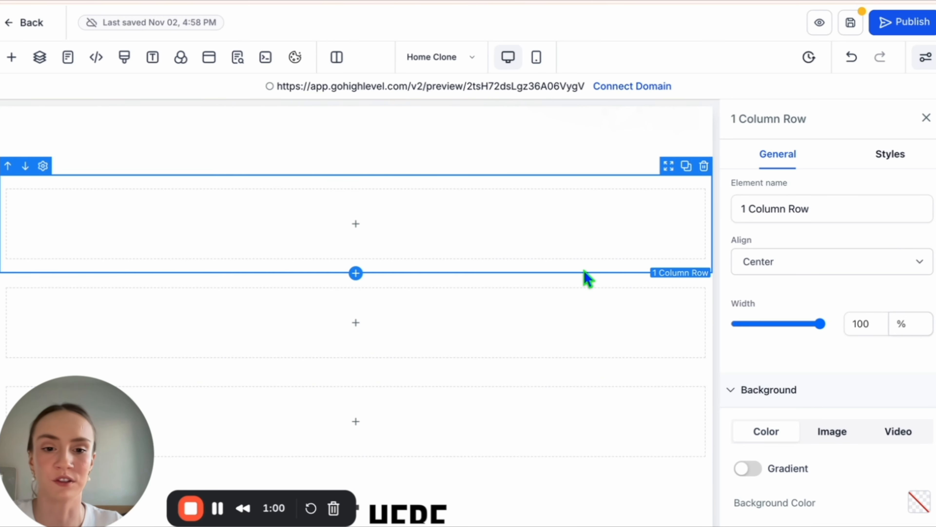
pyautogui.click(890, 155)
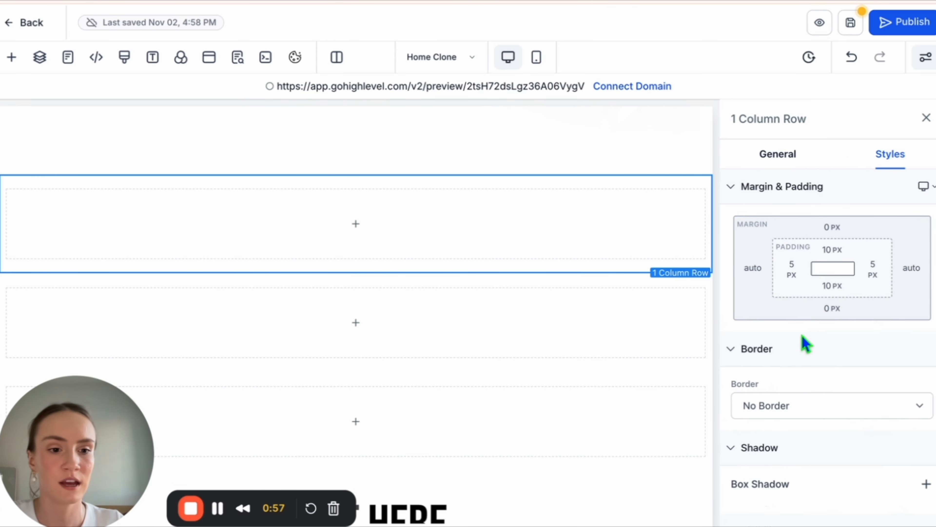
pyautogui.click(833, 312)
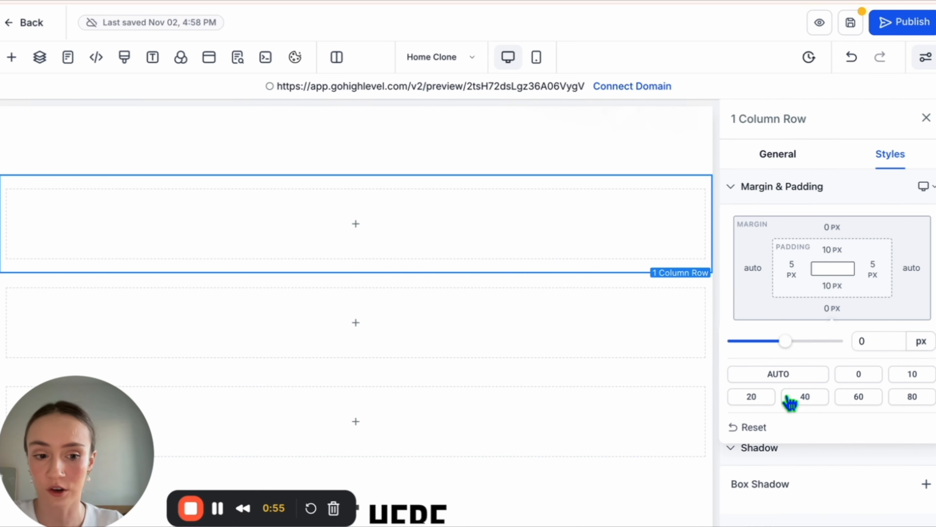
pyautogui.click(803, 399)
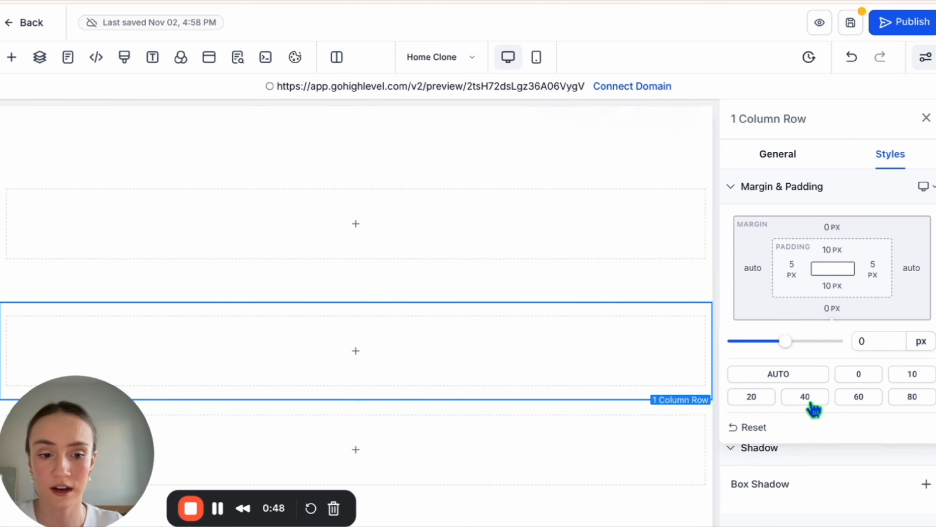
pyautogui.click(810, 402)
pyautogui.scroll(-1, 614, 387)
pyautogui.click(612, 384)
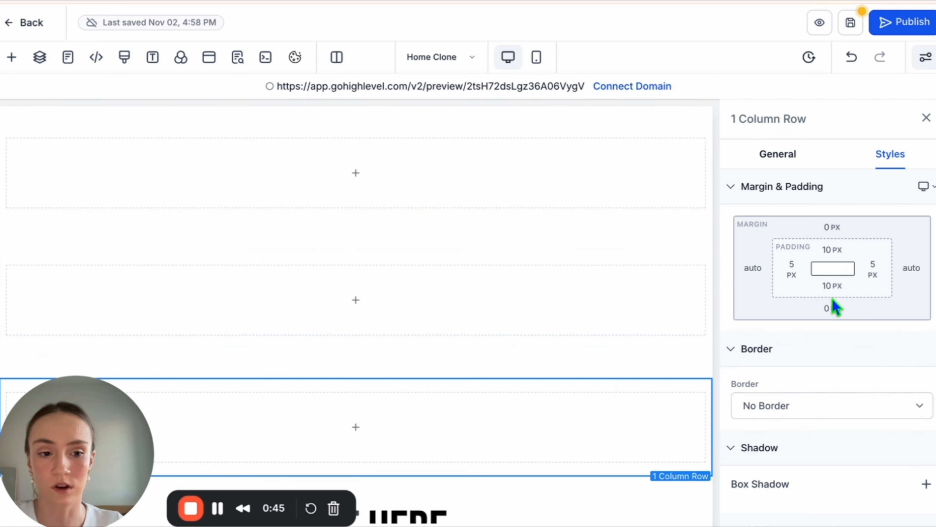
pyautogui.click(834, 308)
pyautogui.click(806, 396)
pyautogui.scroll(-1, 563, 370)
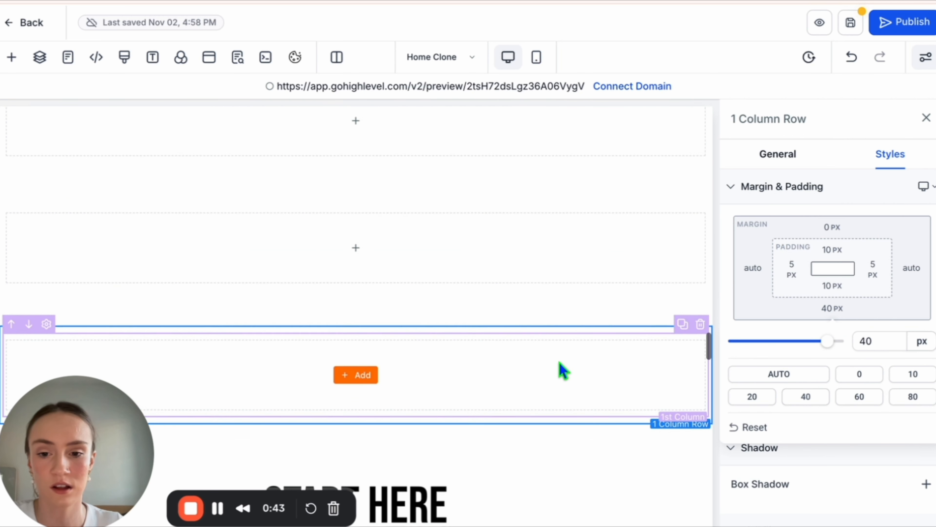
# Set the third row's background color to the default Smoke (#f5f5f5)
pyautogui.scroll(1, 559, 371)
pyautogui.click(789, 157)
pyautogui.scroll(-1, 817, 409)
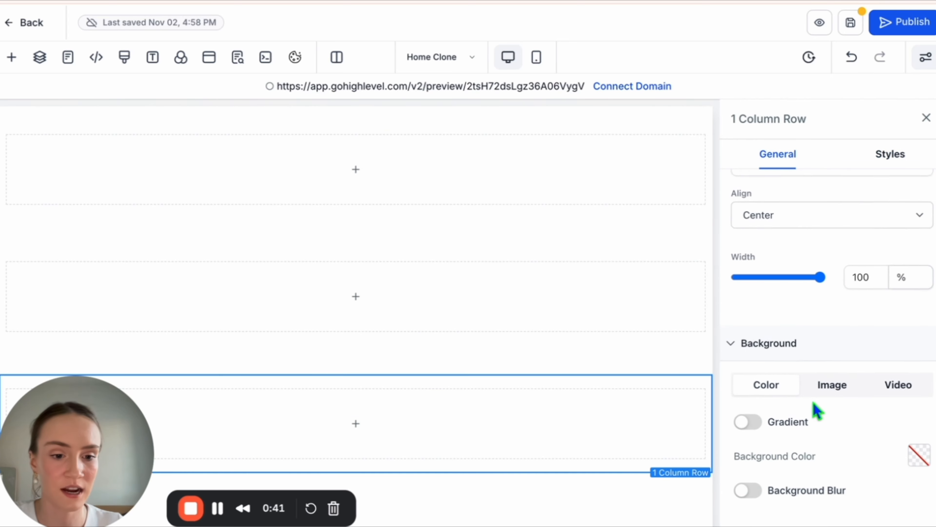
pyautogui.click(918, 455)
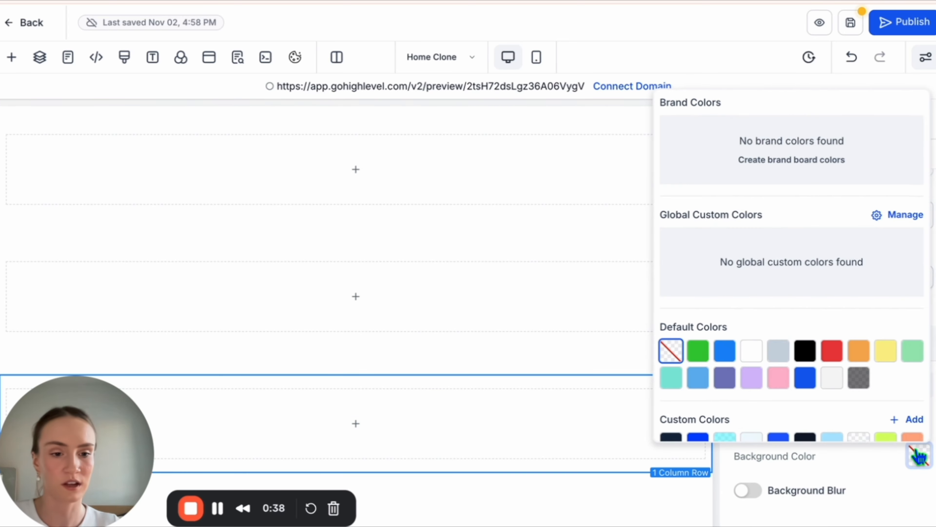
pyautogui.click(833, 335)
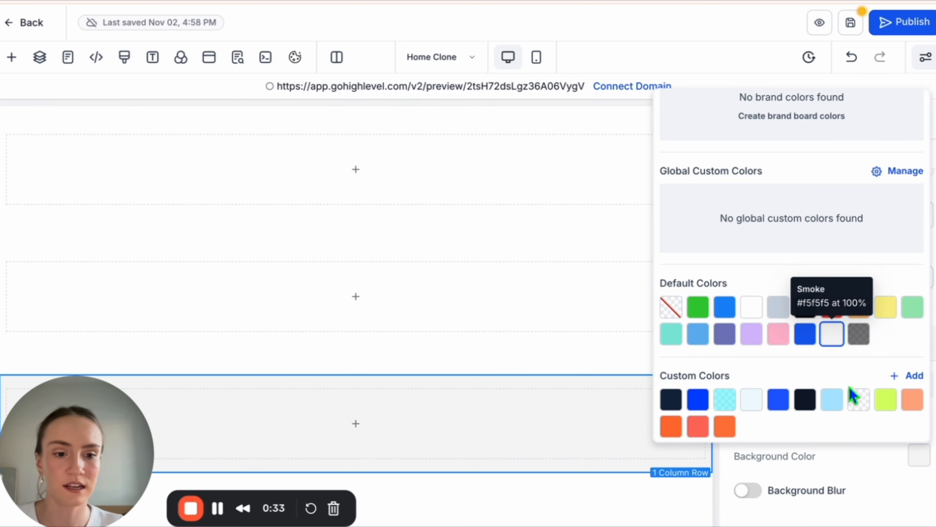
pyautogui.click(824, 468)
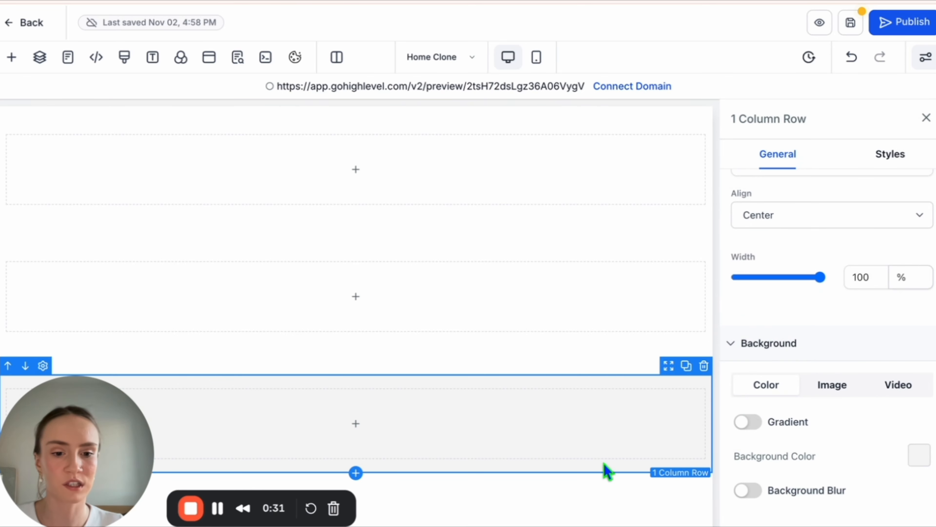
# Give the third row a solid full border with a width of 1px
pyautogui.scroll(-10, 576, 463)
pyautogui.scroll(10, 577, 463)
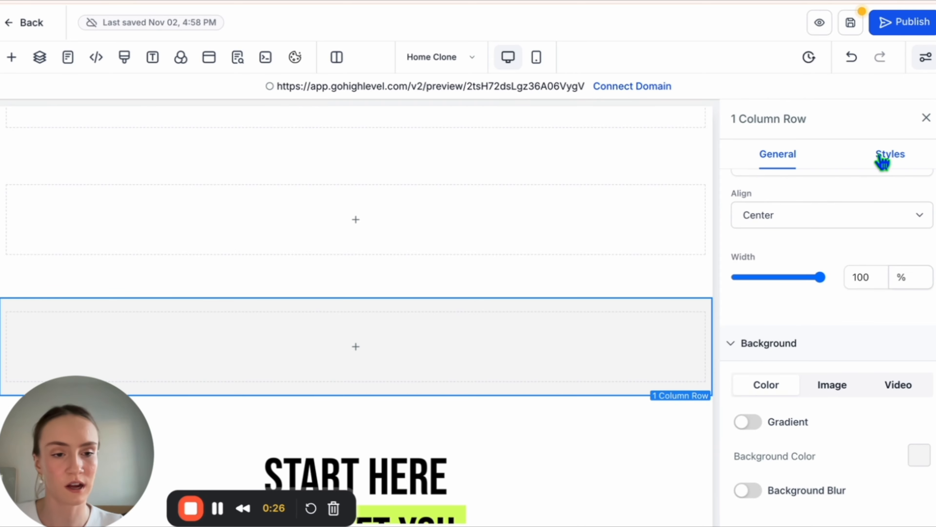
pyautogui.click(888, 158)
pyautogui.scroll(-2, 831, 394)
pyautogui.click(815, 354)
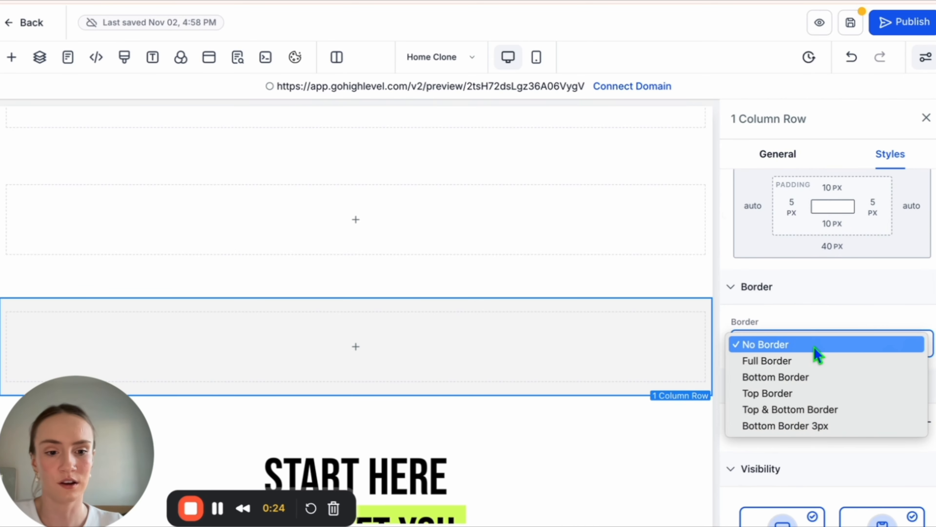
pyautogui.click(815, 361)
pyautogui.scroll(-2, 922, 409)
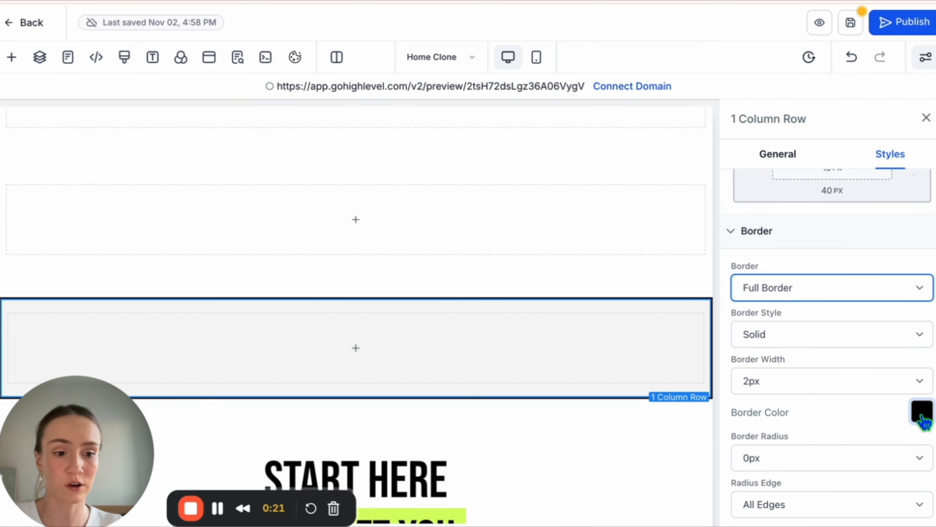
pyautogui.scroll(-1, 828, 420)
pyautogui.click(815, 344)
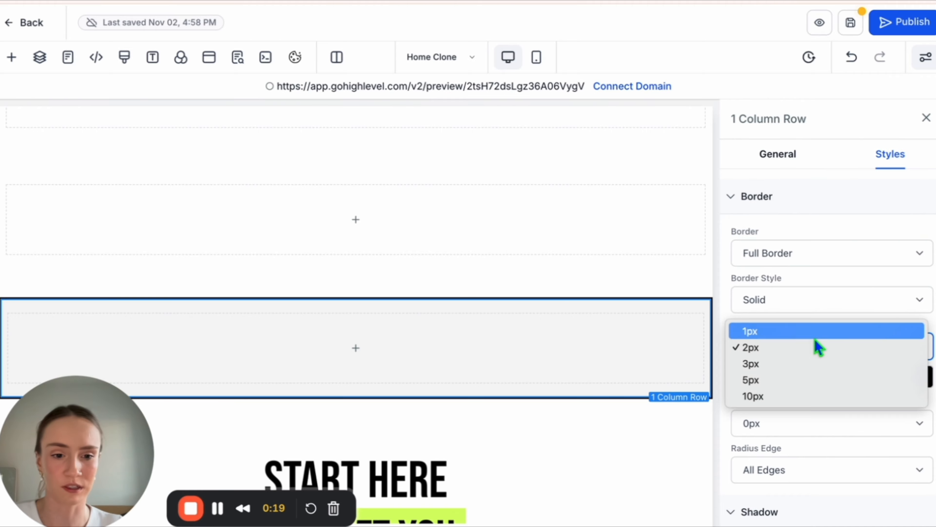
pyautogui.click(815, 337)
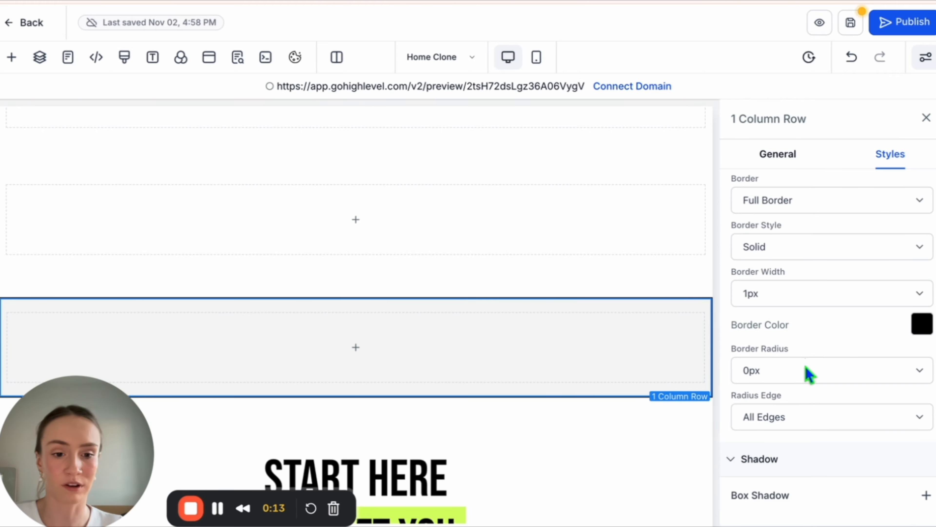
# Try a 20px border radius on the third row, and set it back to 0px
pyautogui.click(809, 373)
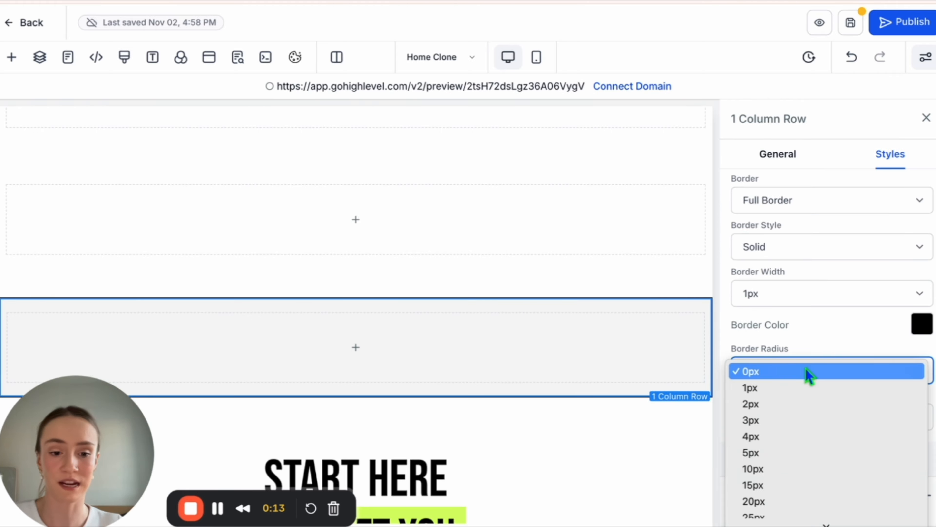
pyautogui.click(783, 501)
pyautogui.click(637, 443)
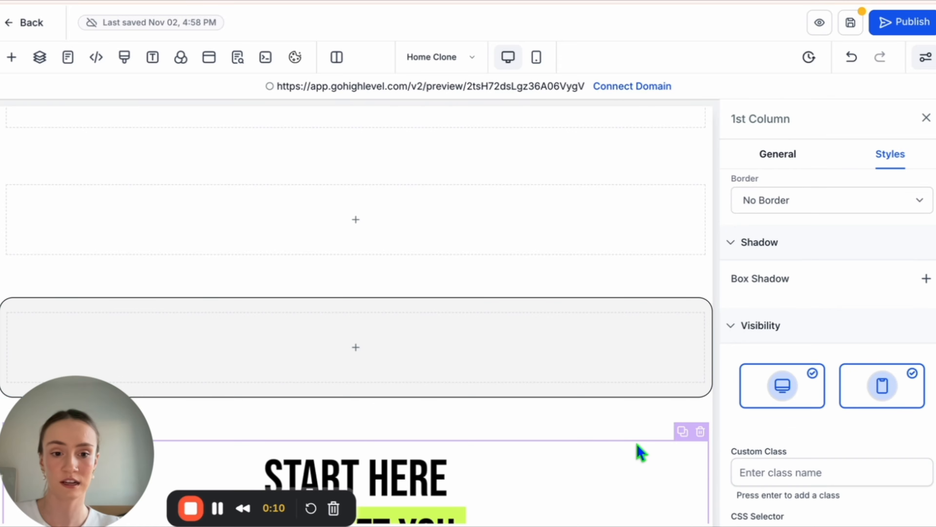
pyautogui.scroll(-2, 637, 443)
pyautogui.scroll(1, 637, 443)
pyautogui.click(627, 288)
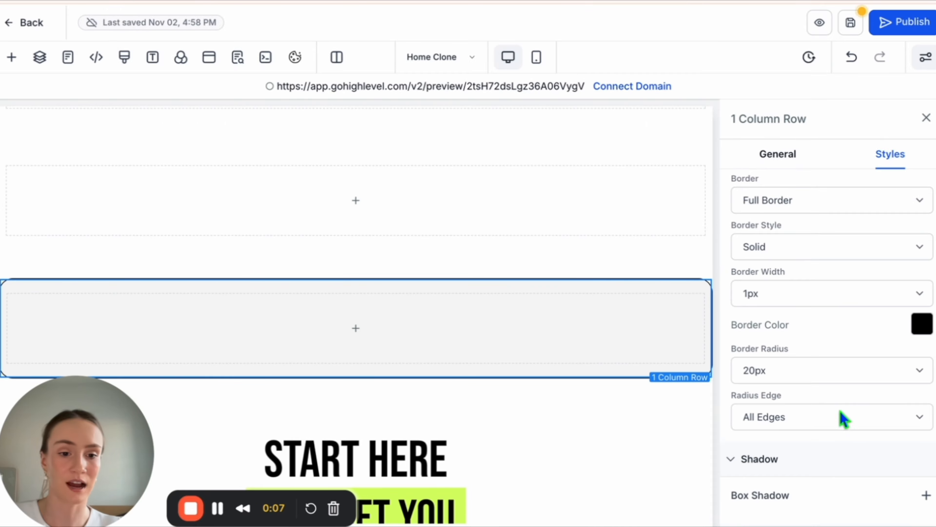
pyautogui.click(820, 371)
pyautogui.click(797, 246)
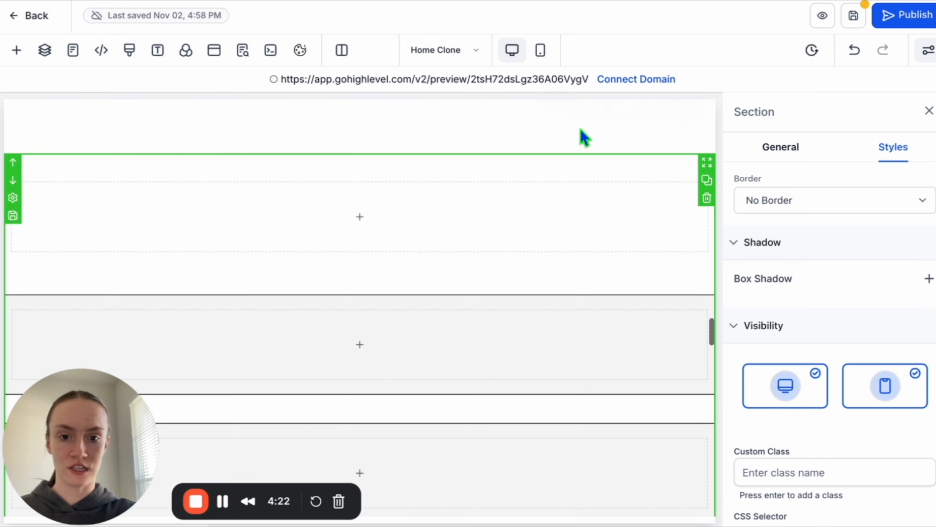
# Set the first row's background color to the default Smoke (#f5f5f5)
pyautogui.click(591, 180)
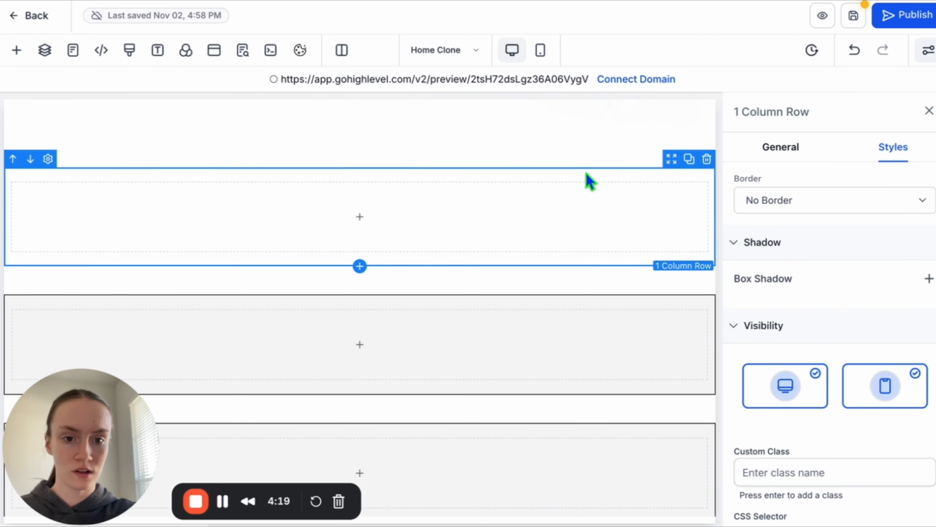
pyautogui.click(781, 150)
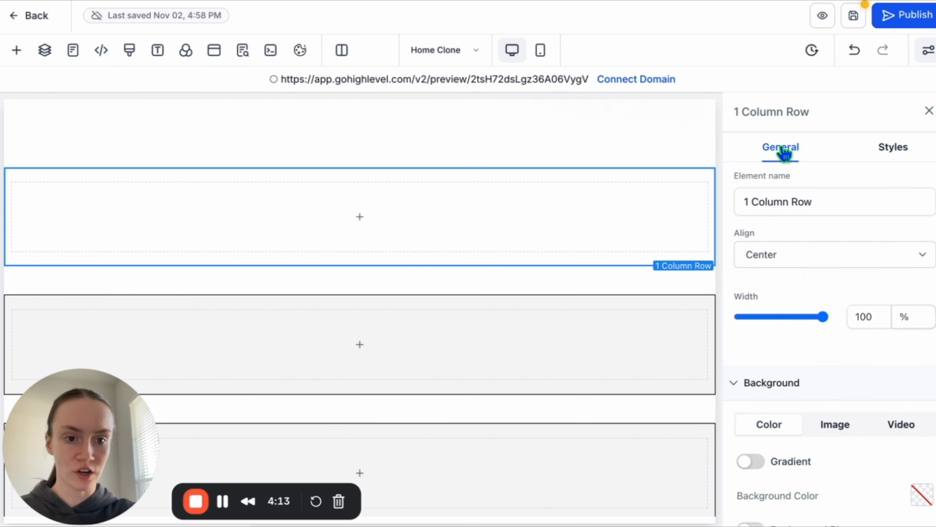
pyautogui.scroll(-1, 853, 390)
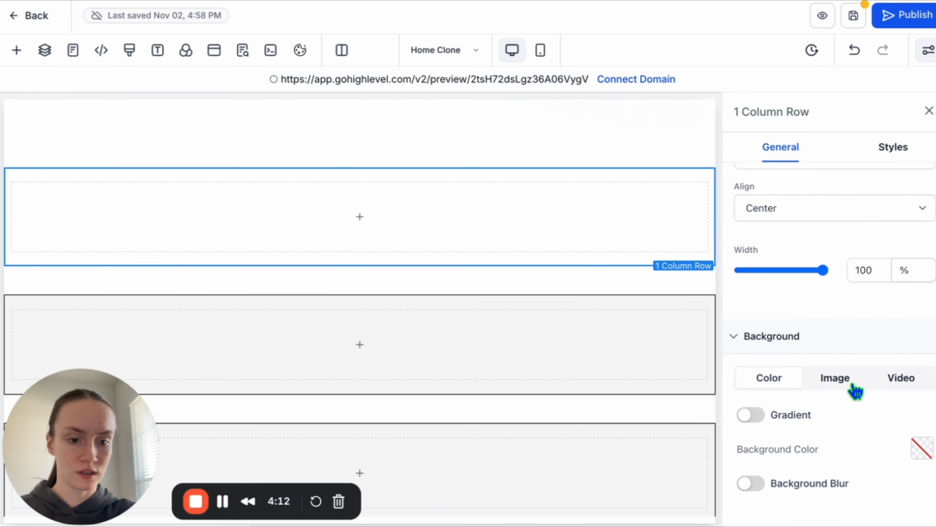
pyautogui.click(924, 451)
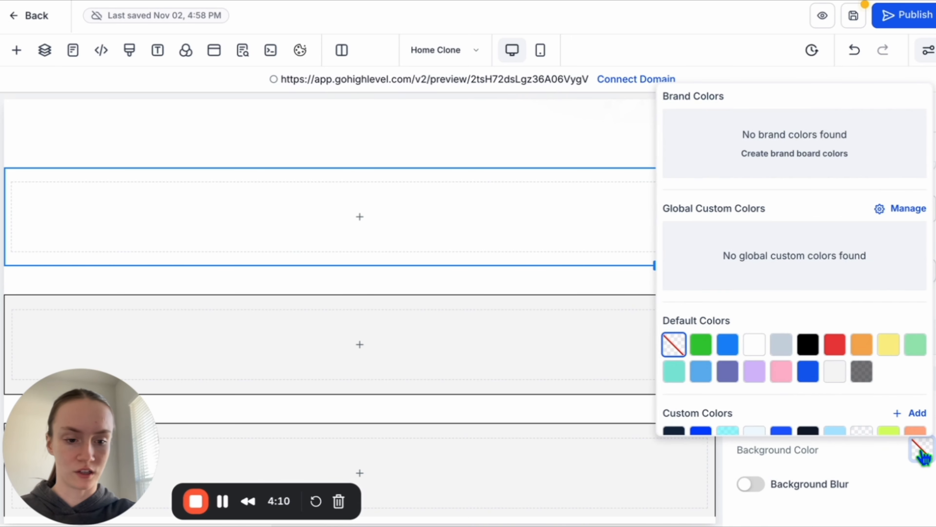
pyautogui.click(838, 380)
pyautogui.click(862, 458)
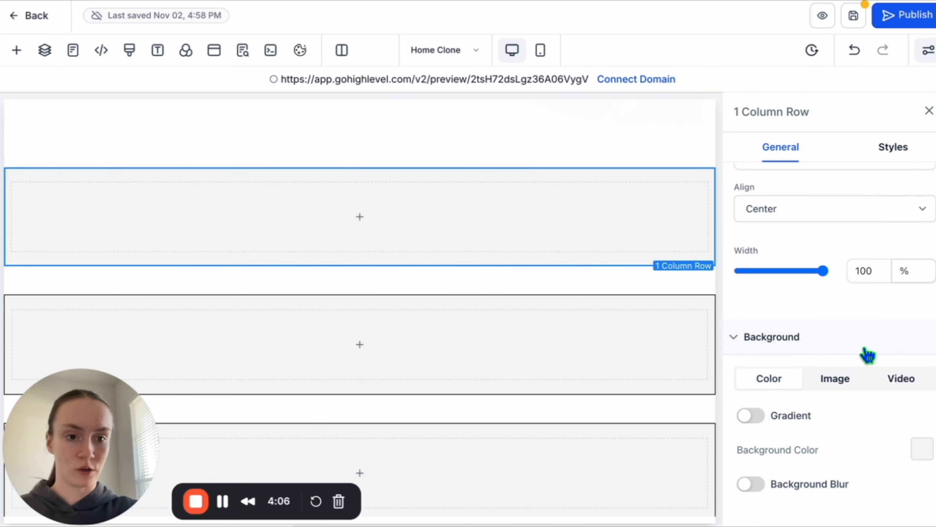
# Give the first row a solid full border with a width of 1px
pyautogui.click(894, 147)
pyautogui.scroll(-2, 811, 376)
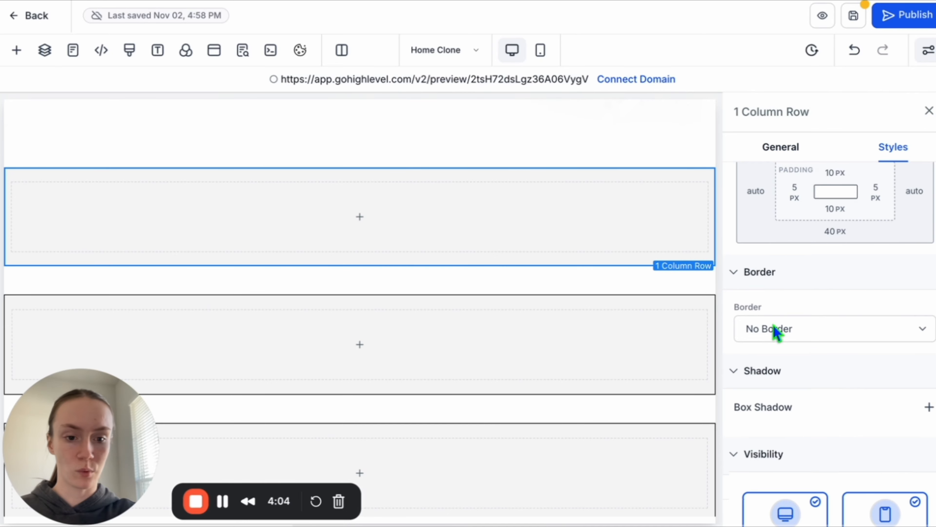
pyautogui.click(777, 328)
pyautogui.click(780, 347)
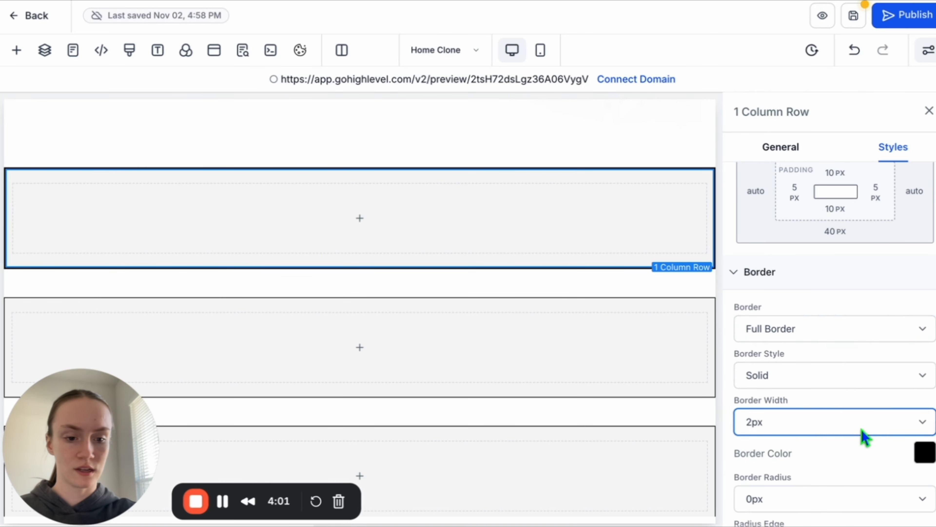
pyautogui.click(860, 421)
pyautogui.click(858, 413)
pyautogui.click(539, 284)
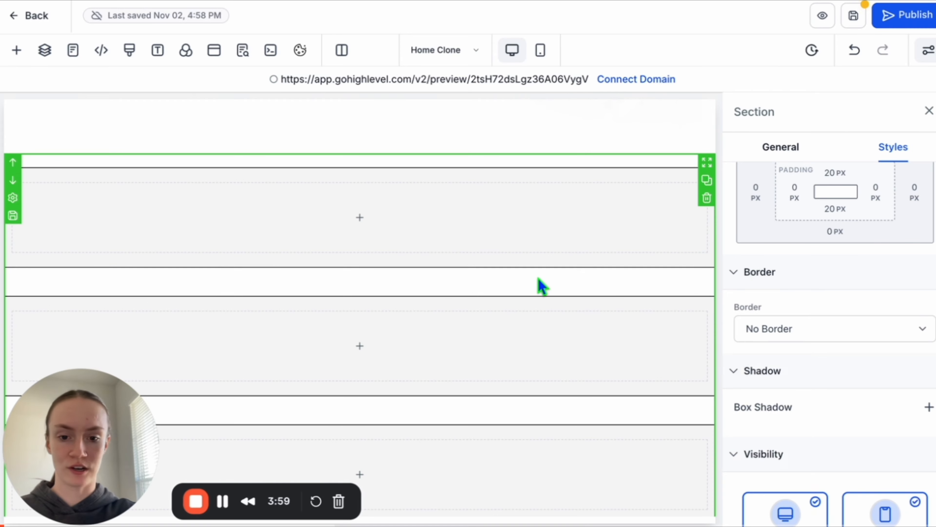
# Compare the three empty bordered rows with the finished Start Here cards below them
pyautogui.scroll(2, 542, 287)
pyautogui.scroll(2, 542, 287)
pyautogui.scroll(-8, 542, 287)
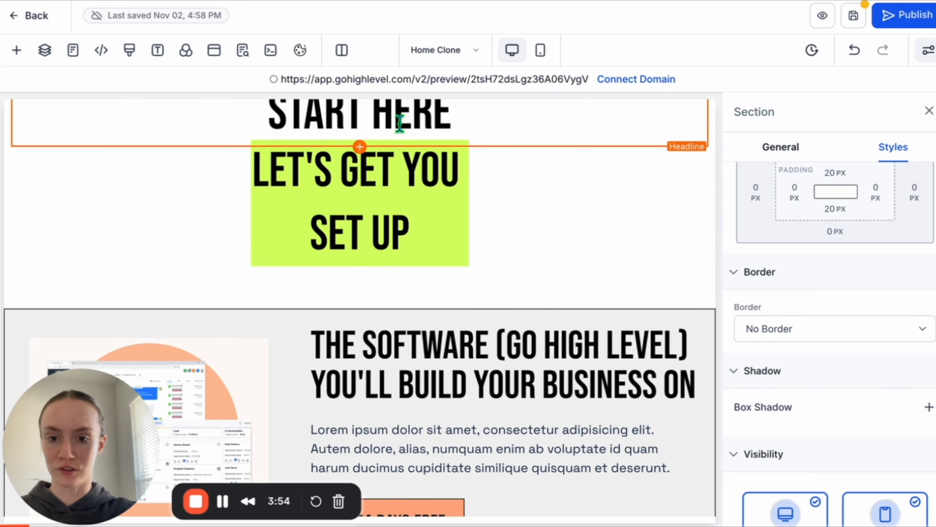
pyautogui.scroll(-3, 518, 247)
pyautogui.scroll(-2, 520, 249)
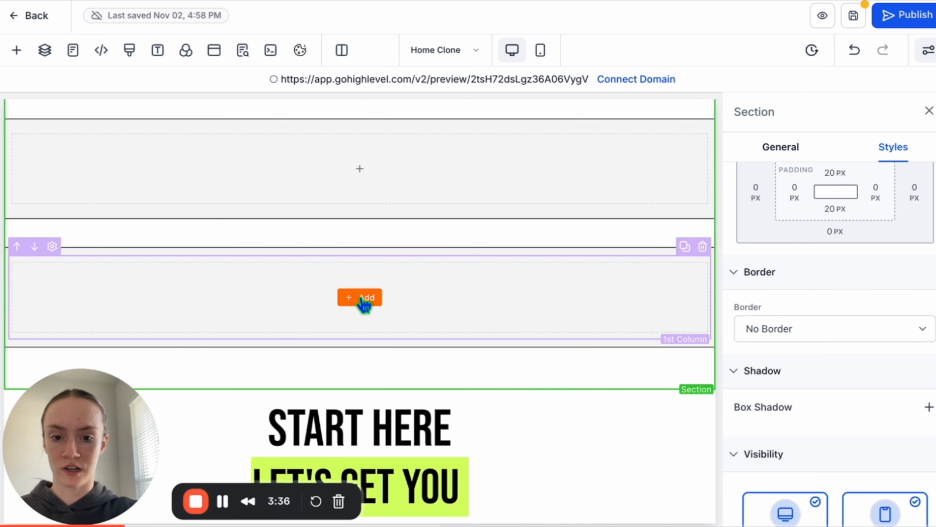
# Nest a two-column row inside the third bordered row and add a headline to its second column
pyautogui.click(361, 299)
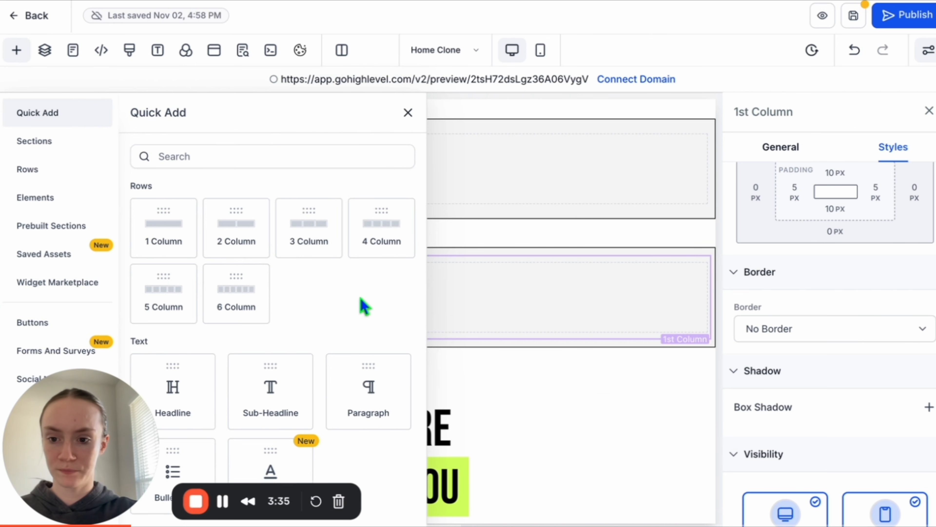
pyautogui.moveTo(230, 216); pyautogui.dragTo(415, 308)
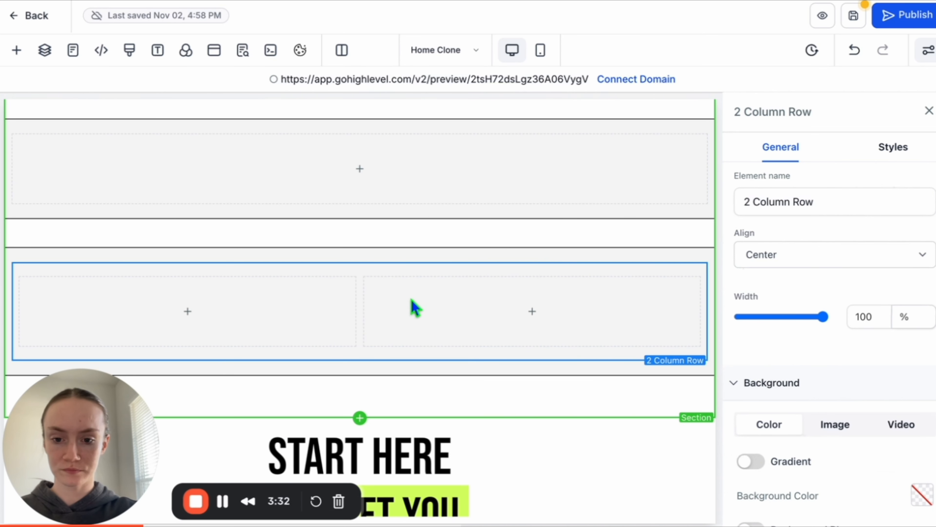
pyautogui.click(531, 313)
pyautogui.moveTo(201, 366); pyautogui.dragTo(486, 318)
# Add an image element to the first column of the nested two-column row
pyautogui.click(184, 309)
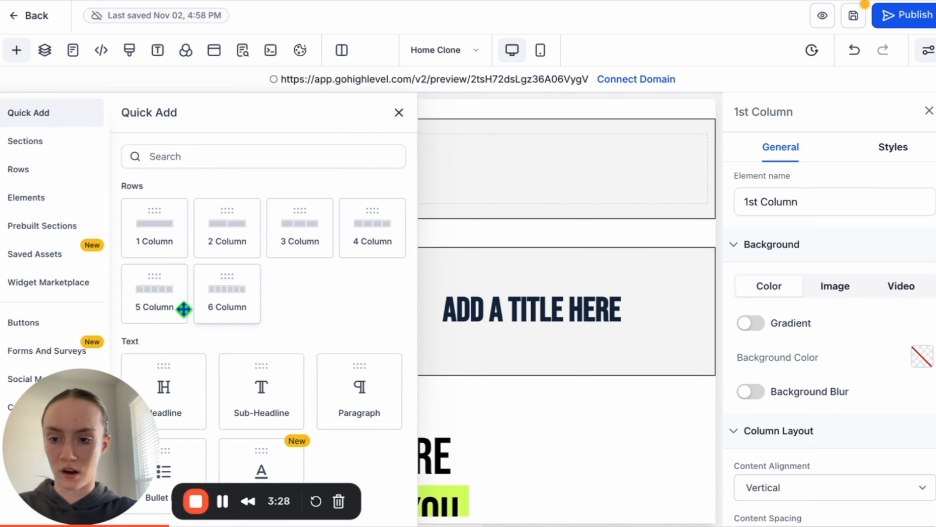
pyautogui.click(240, 156)
pyautogui.write('image')
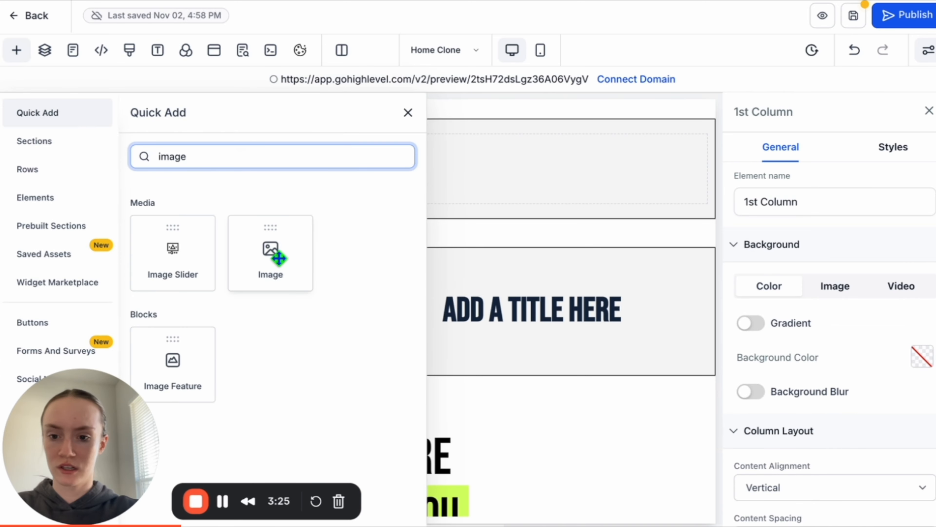
pyautogui.moveTo(279, 258); pyautogui.dragTo(199, 321)
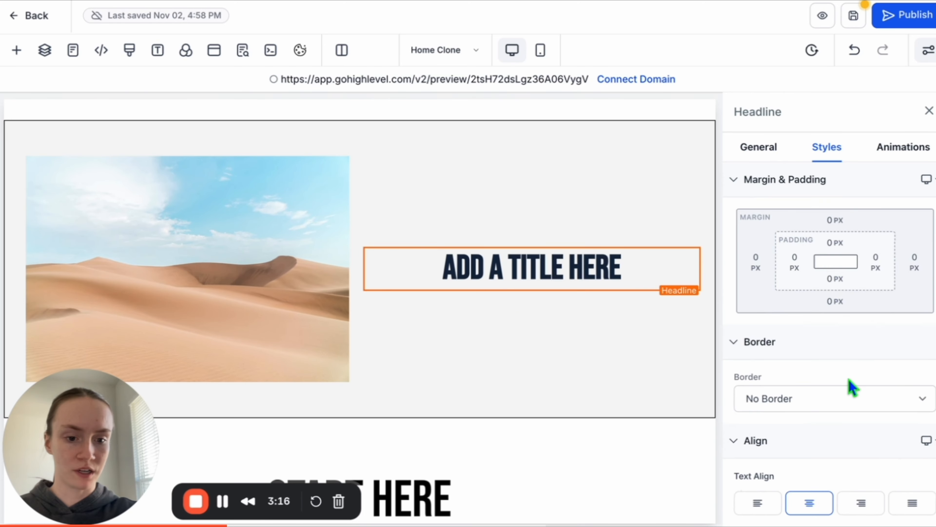
# Left-align the card's headline text and set its left padding to 10px
pyautogui.scroll(-2, 851, 386)
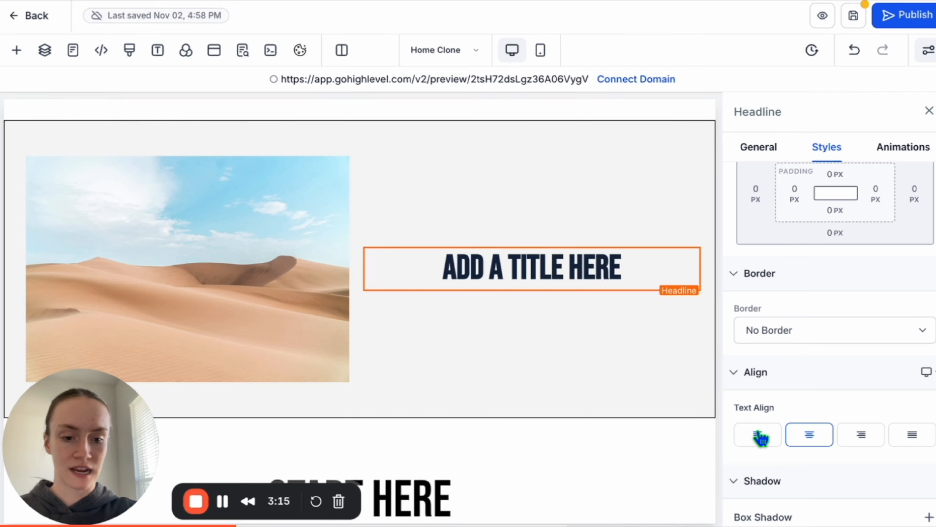
pyautogui.click(761, 438)
pyautogui.click(794, 193)
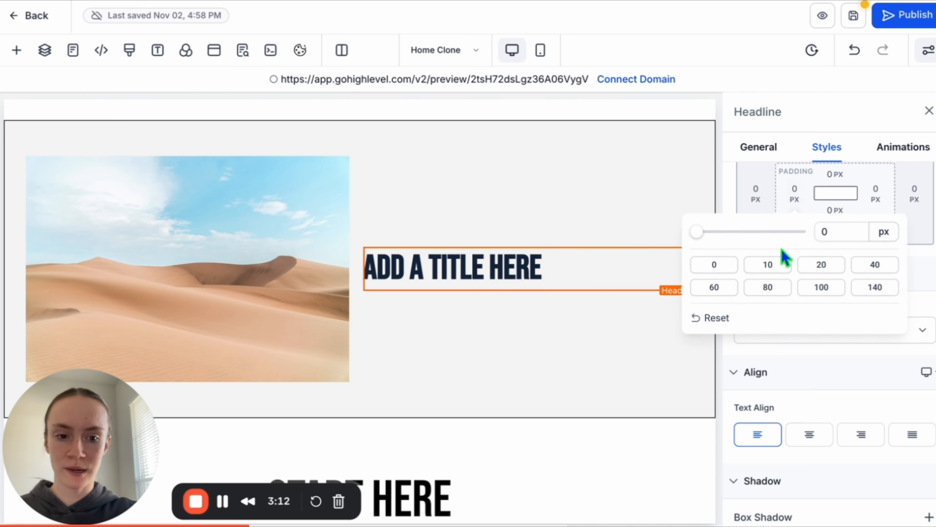
pyautogui.click(768, 265)
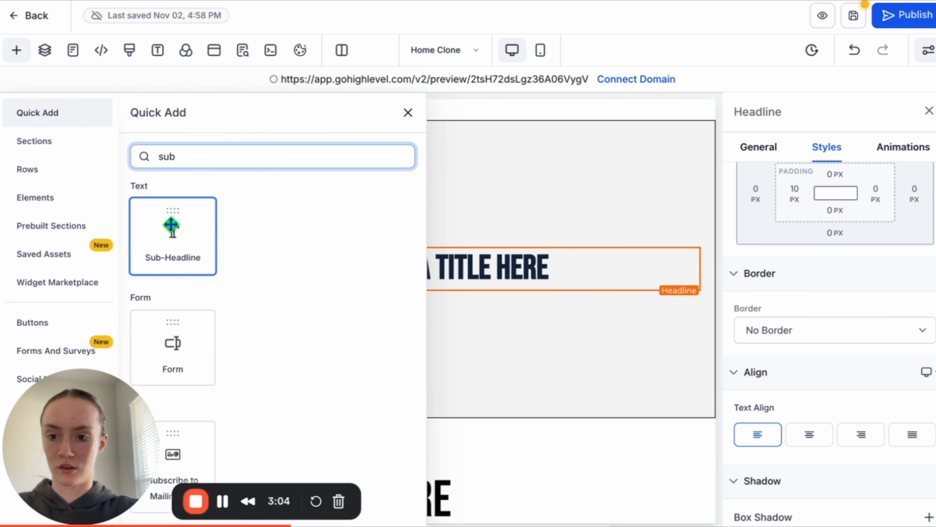
# Add a sub-headline below the card's title, left-align its text, and set its left margin to 10px
pyautogui.moveTo(172, 226); pyautogui.dragTo(558, 314)
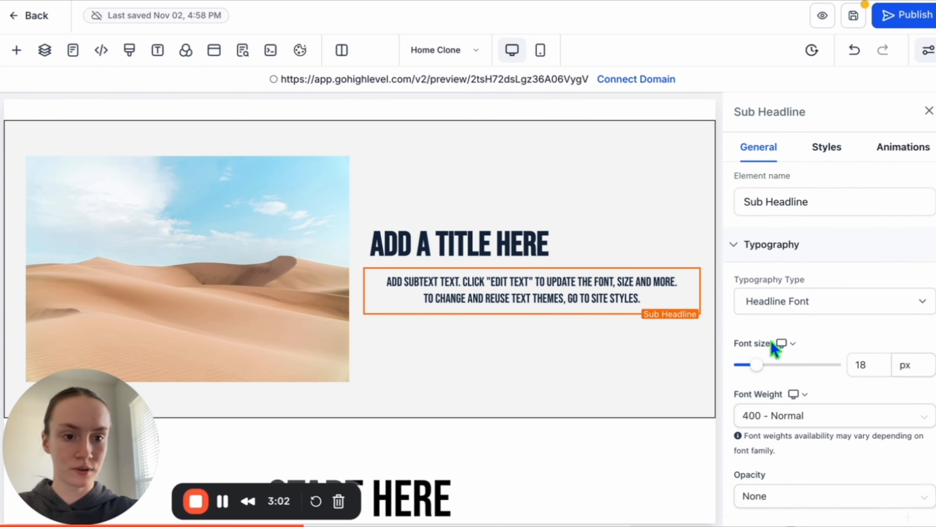
pyautogui.click(827, 146)
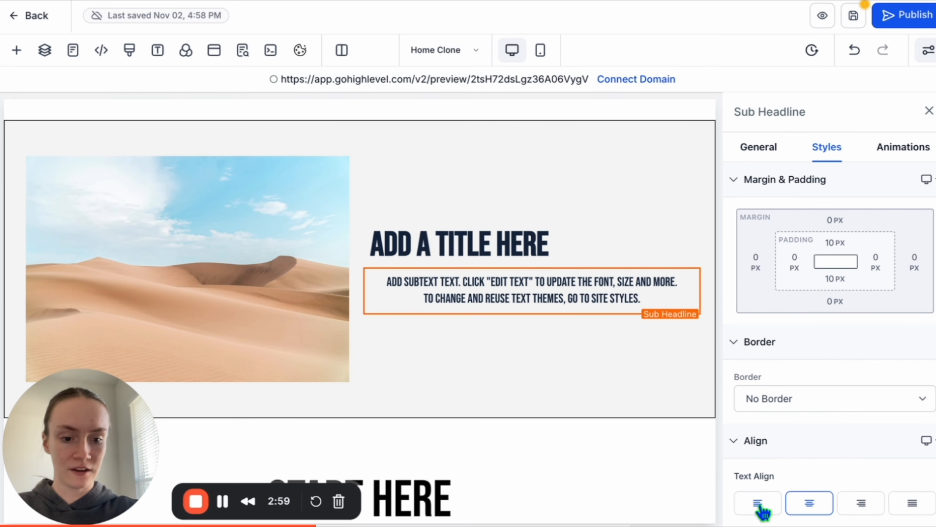
pyautogui.click(763, 509)
pyautogui.click(755, 262)
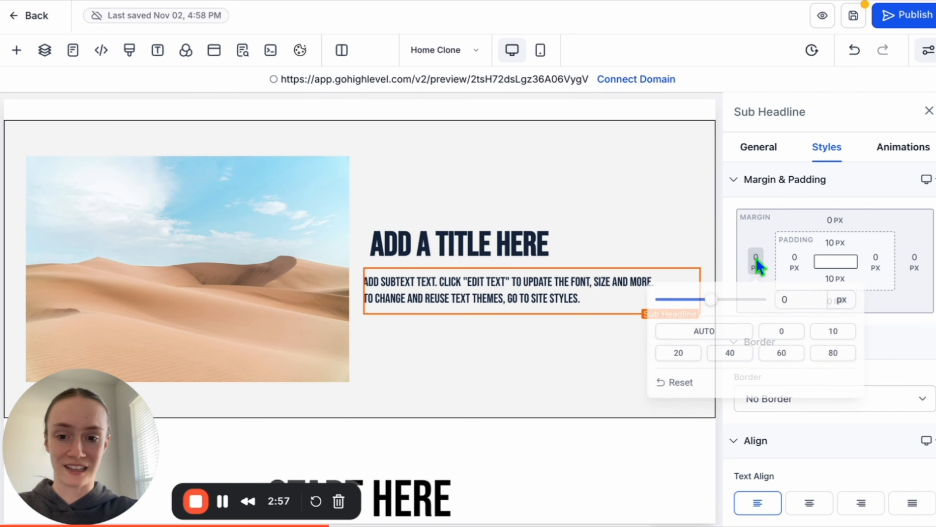
pyautogui.click(836, 333)
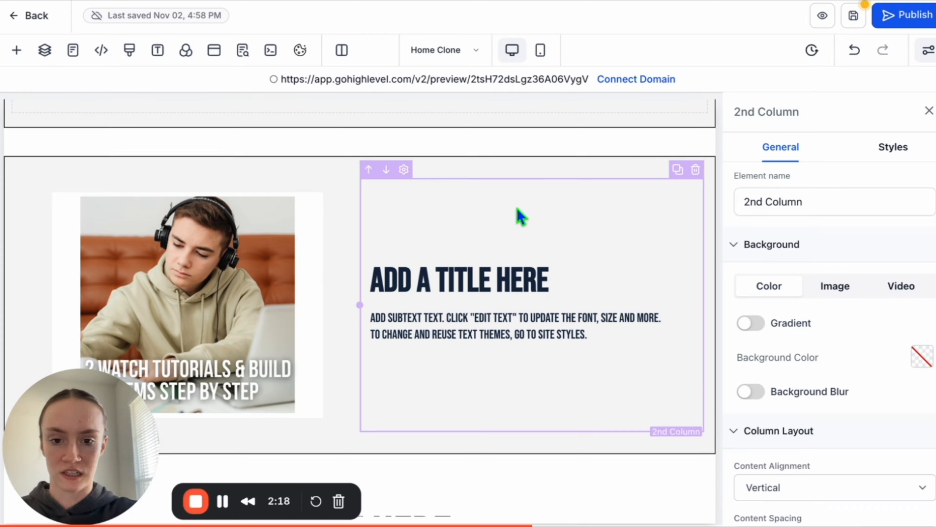
# Set the content spacing of the card's second column, holding the title and subtext, to Left
pyautogui.scroll(-3, 850, 403)
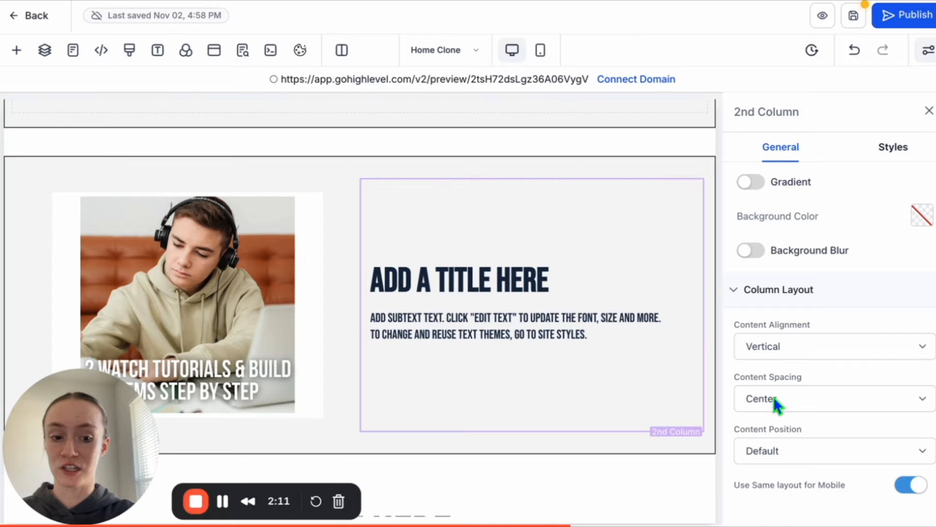
pyautogui.click(817, 408)
pyautogui.click(818, 418)
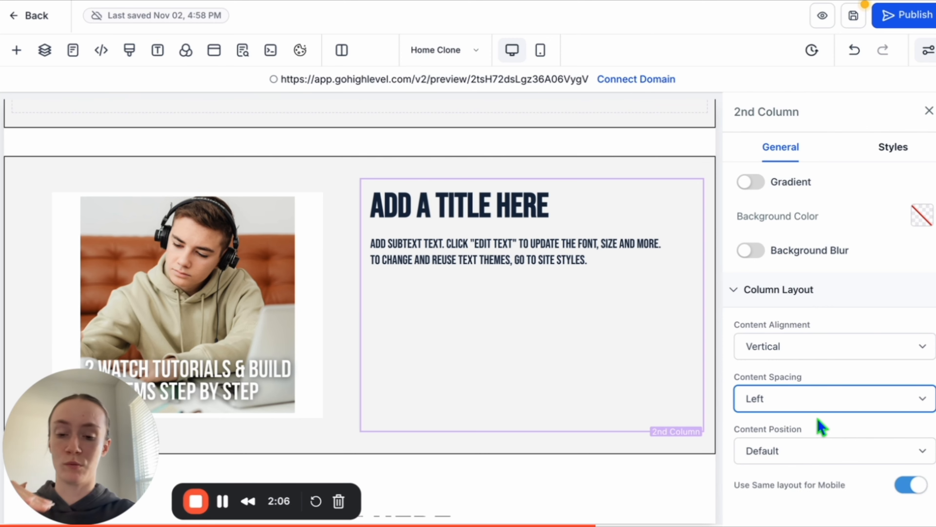
# Set the content spacing of the card's first column, holding the image, to Left
pyautogui.click(283, 188)
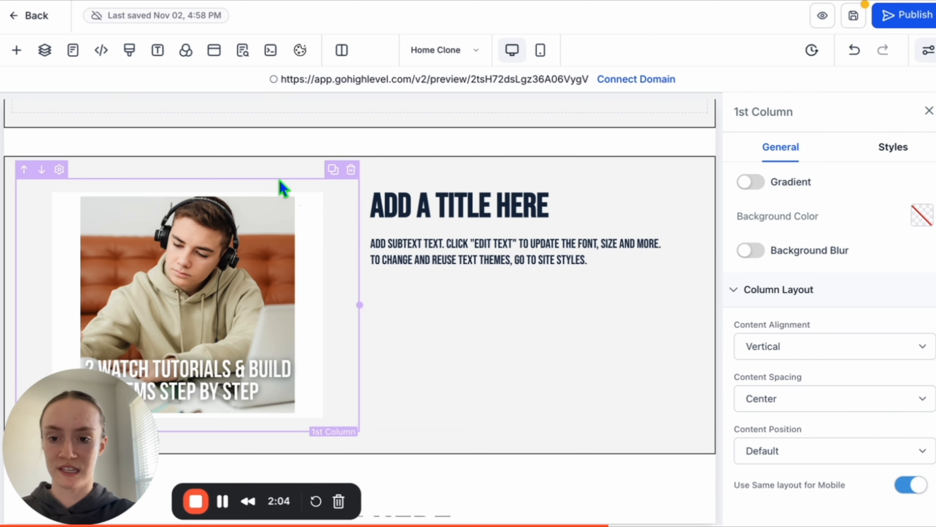
pyautogui.click(803, 403)
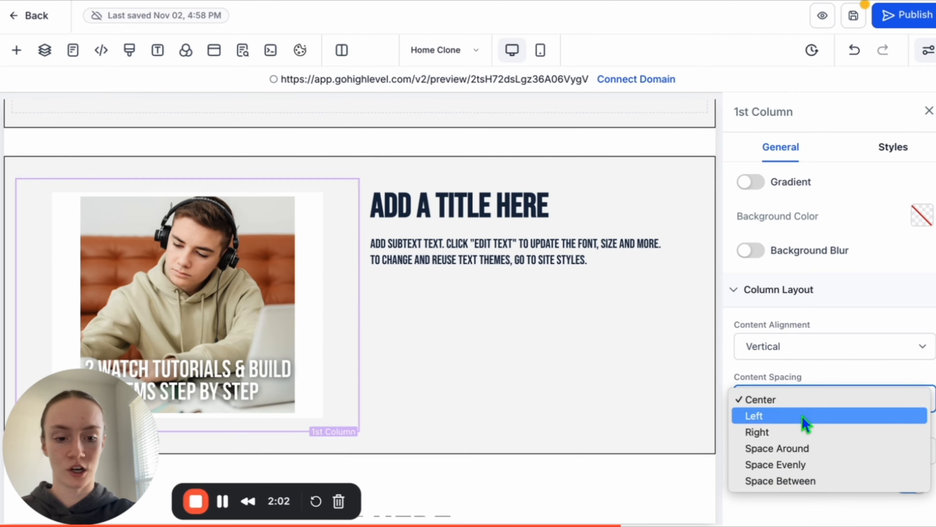
pyautogui.click(804, 417)
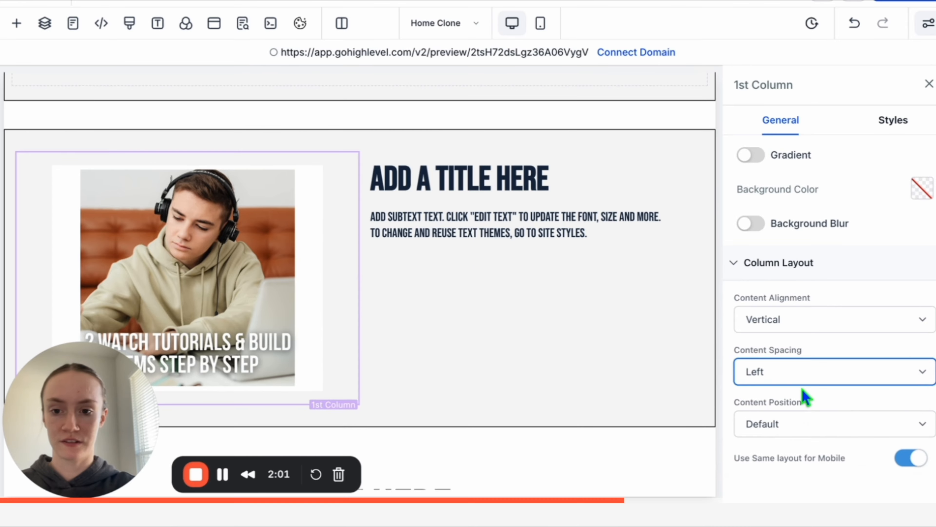
pyautogui.click(560, 142)
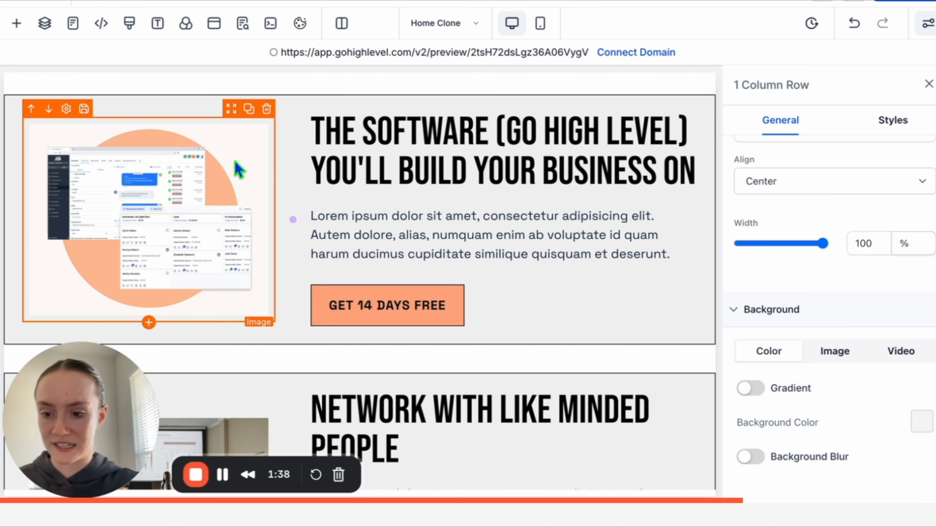
# Insert a full-width section directly above the Here's the Process section and set its background color to Black (#000000)
pyautogui.scroll(-5, 382, 256)
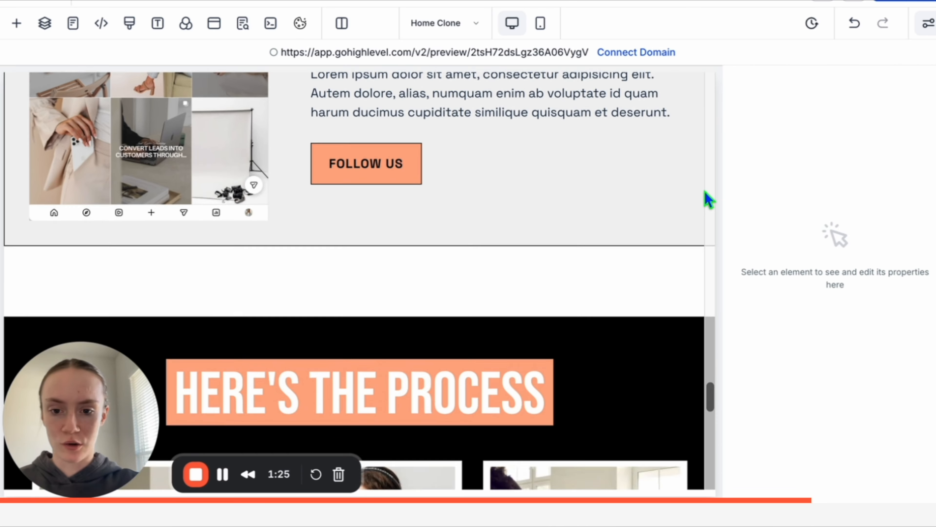
pyautogui.scroll(-8, 709, 199)
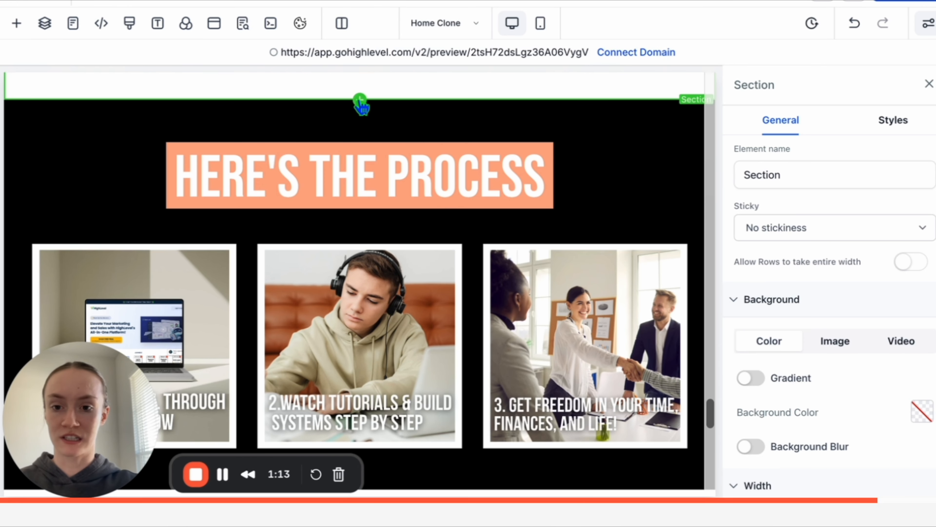
pyautogui.click(360, 100)
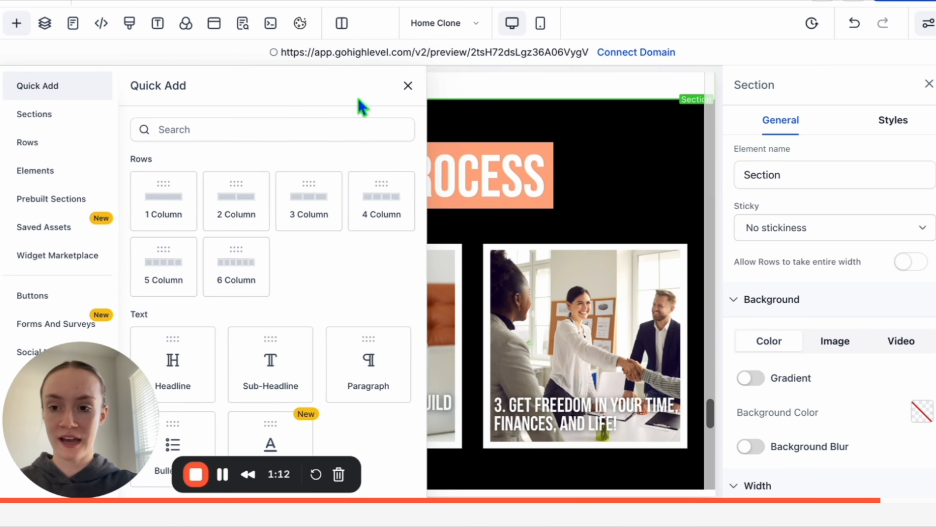
pyautogui.click(88, 117)
pyautogui.moveTo(138, 134); pyautogui.dragTo(512, 130)
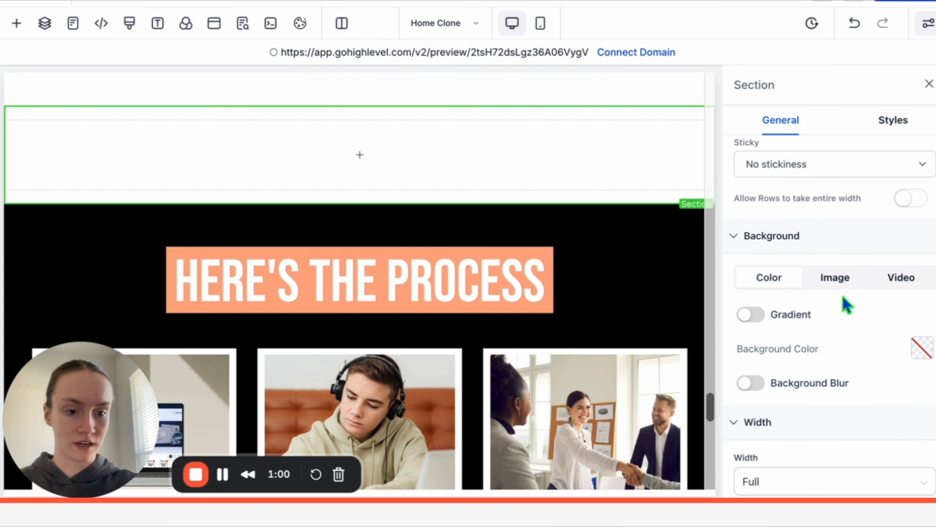
pyautogui.click(922, 348)
pyautogui.click(808, 244)
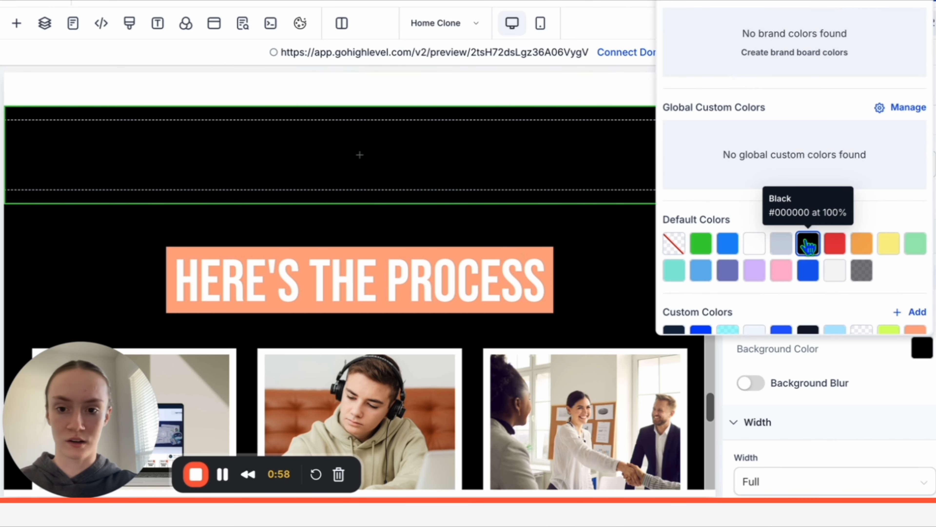
# Add a headline reading "TEST" to the new black section
pyautogui.click(349, 155)
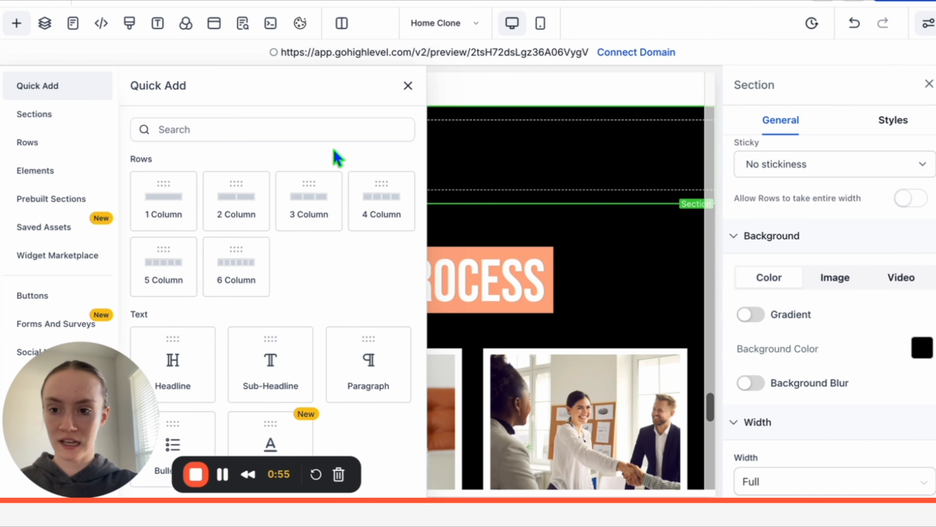
pyautogui.moveTo(173, 366); pyautogui.dragTo(433, 177)
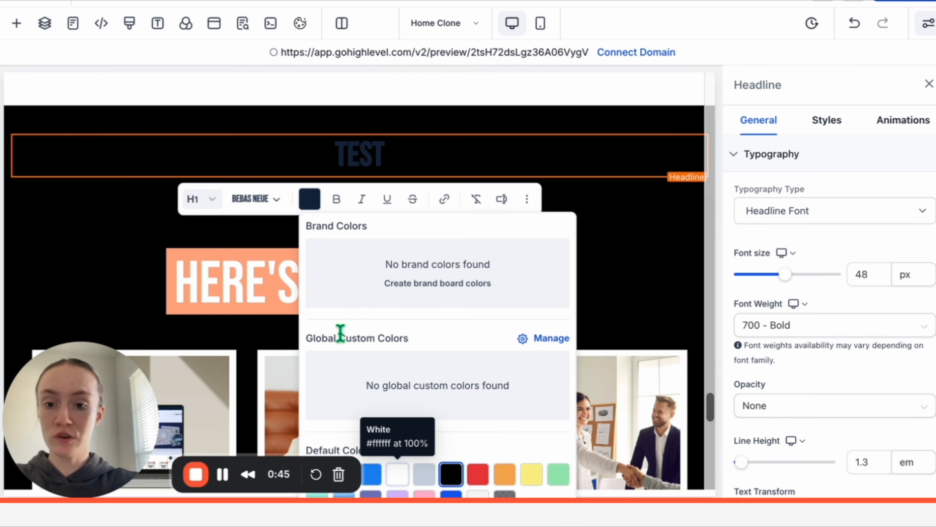
pyautogui.click(360, 153)
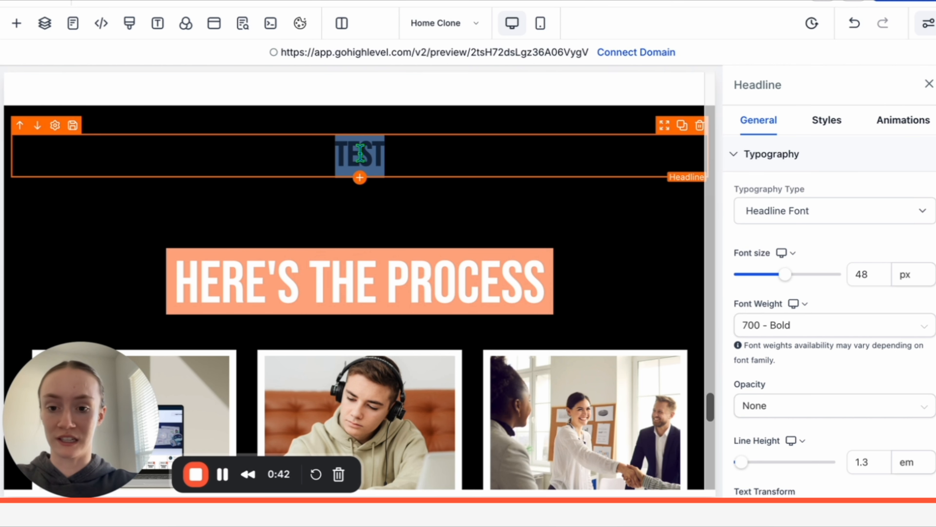
pyautogui.click(617, 152)
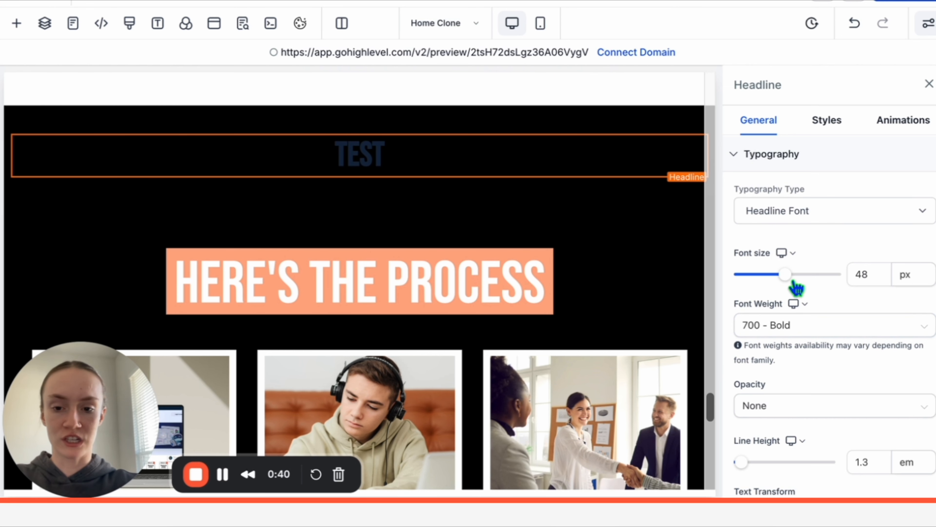
# Set the TEST headline's text color to White (#ffffff) and its background color to the custom coral orange
pyautogui.scroll(-10, 796, 288)
pyautogui.click(925, 282)
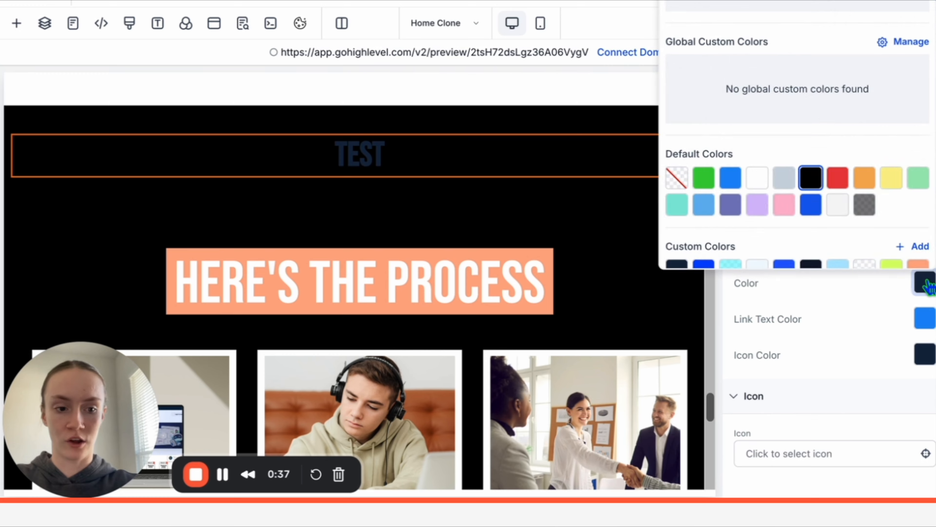
pyautogui.click(757, 177)
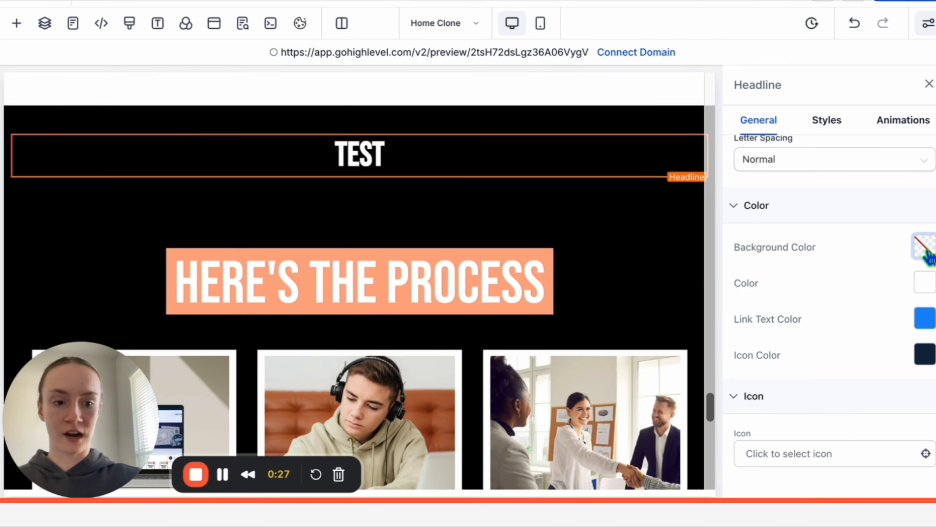
pyautogui.click(922, 244)
pyautogui.click(918, 225)
# Set the TEST headline's right margin to 200px
pyautogui.click(832, 119)
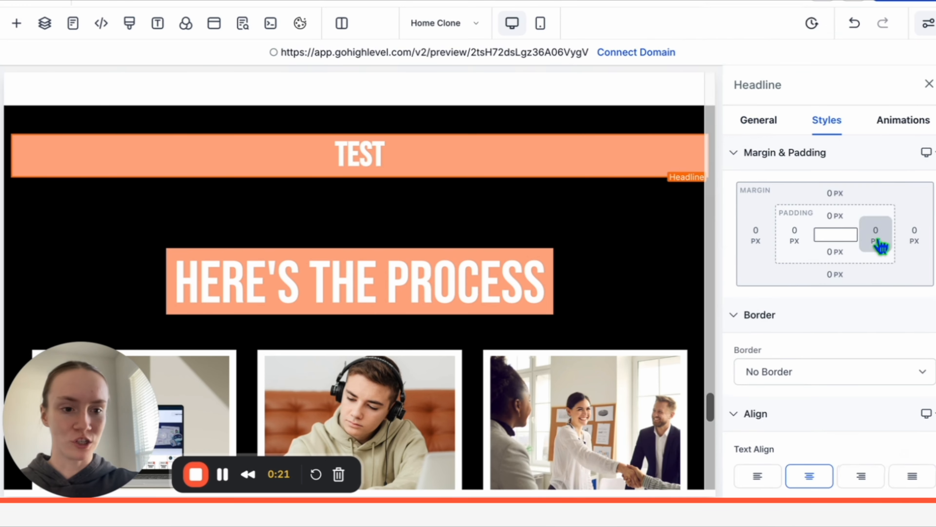
pyautogui.click(914, 236)
pyautogui.click(853, 275)
pyautogui.press('BackSpace')
pyautogui.write('200')
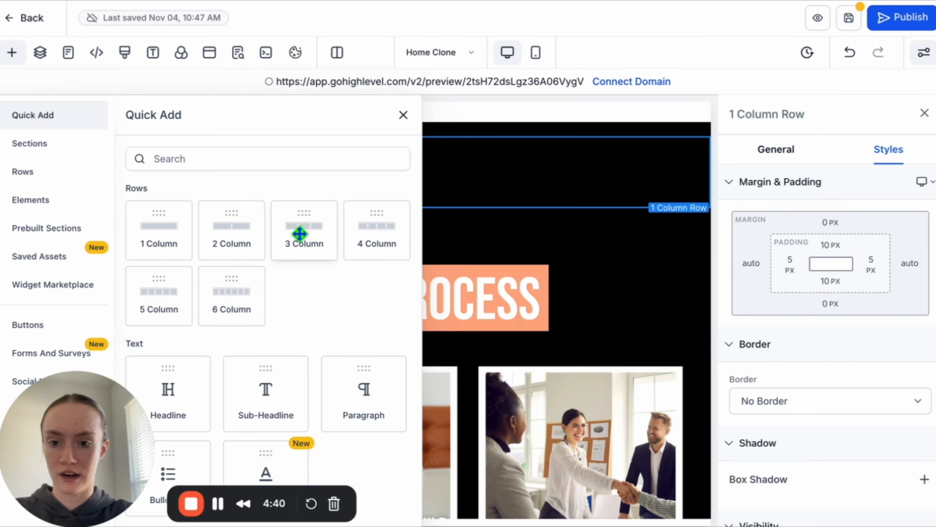
# Add a three-column row below the TEST headline and place an image in its first column
pyautogui.moveTo(299, 233); pyautogui.dragTo(378, 211)
pyautogui.click(125, 243)
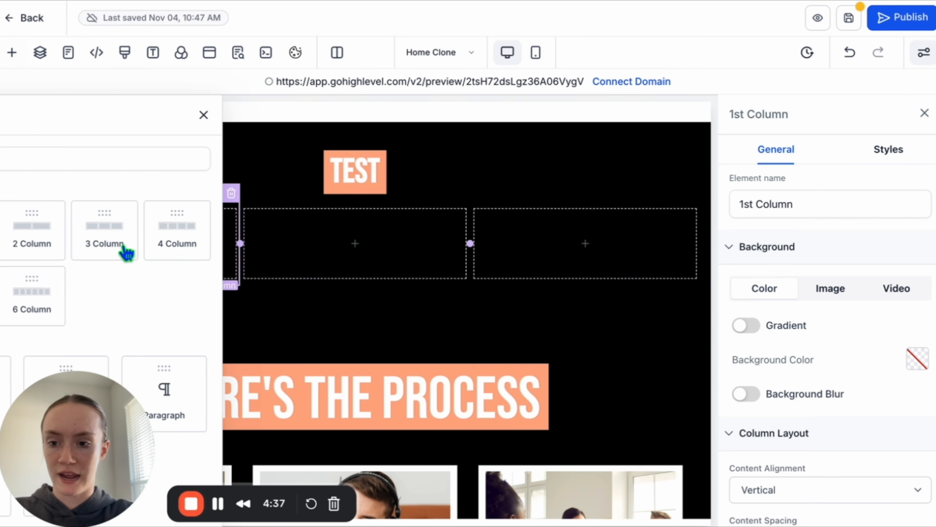
pyautogui.click(212, 160)
pyautogui.write('image')
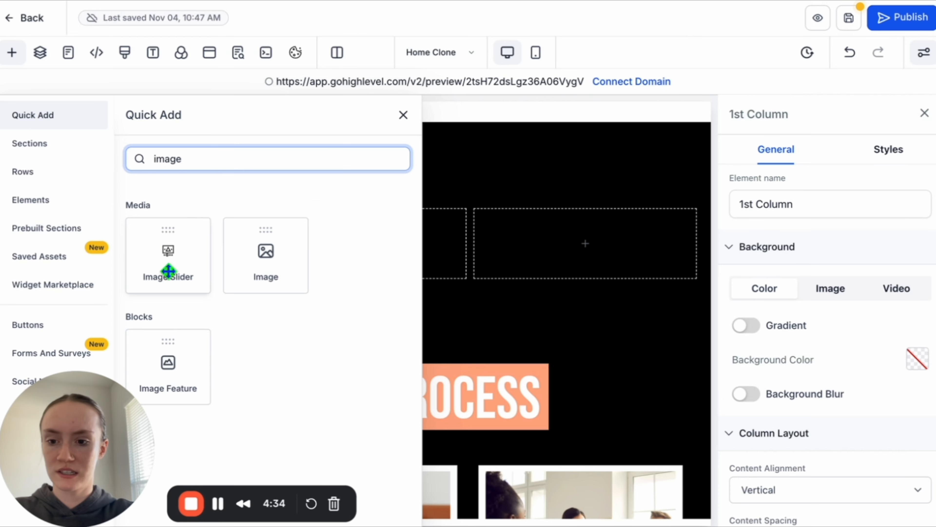
pyautogui.moveTo(255, 255); pyautogui.dragTo(197, 203)
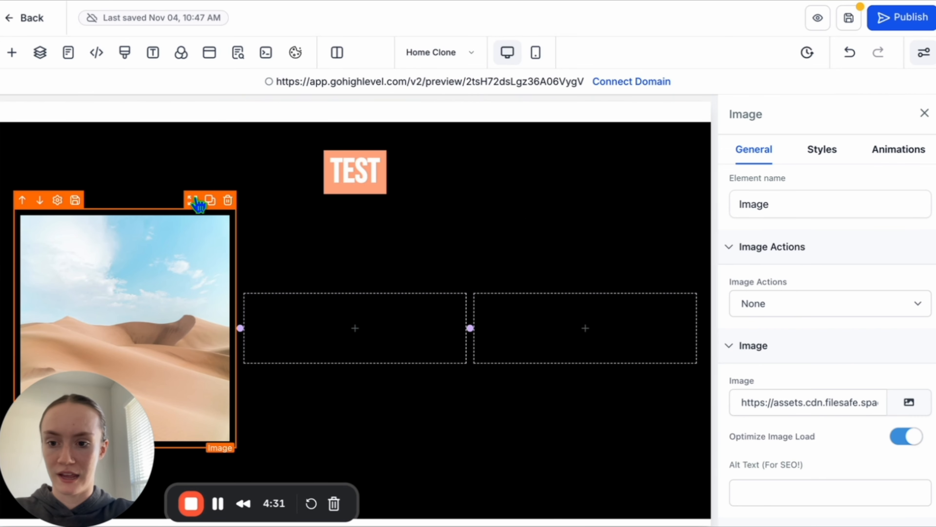
# Duplicate the desert image in the first column and place copies in the row's second and third columns
pyautogui.click(211, 201)
pyautogui.scroll(-2, 200, 171)
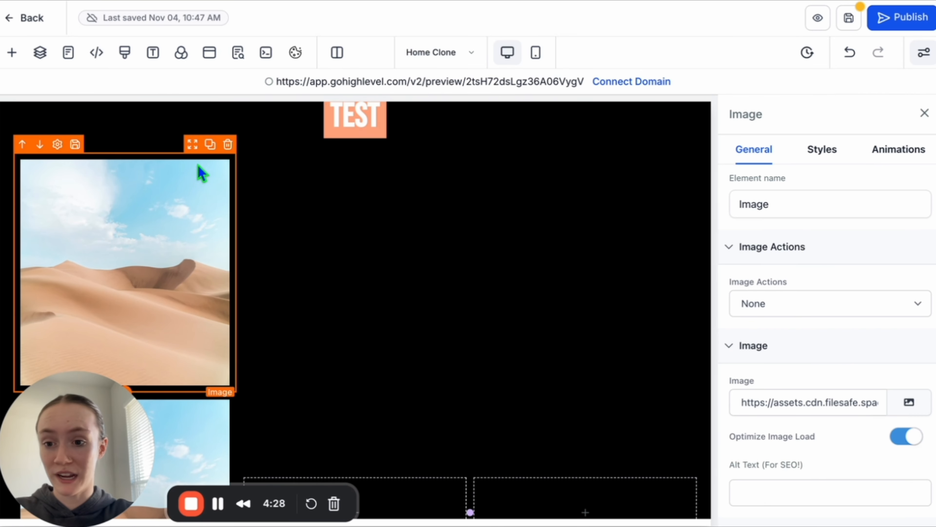
pyautogui.moveTo(194, 146); pyautogui.dragTo(416, 407)
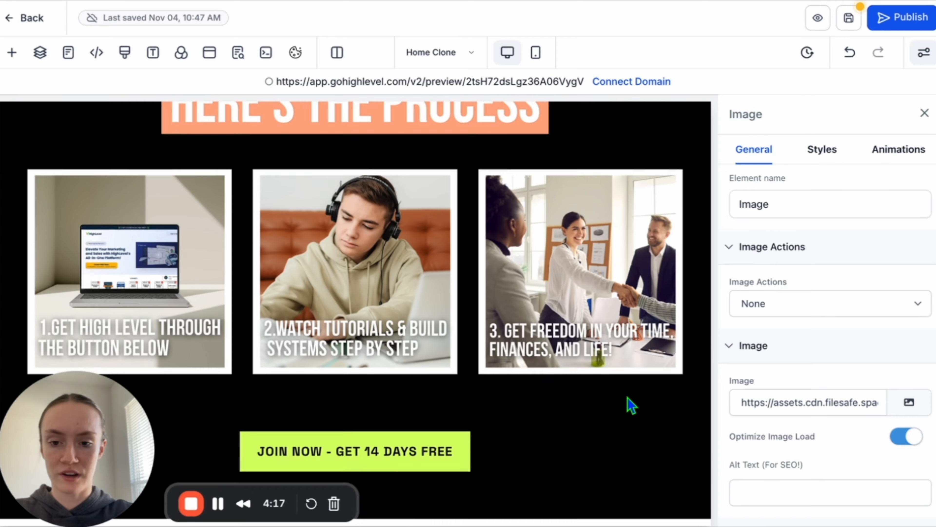
# Add a one-column row below the three desert images in the black section
pyautogui.scroll(-1, 627, 403)
pyautogui.scroll(5, 516, 383)
pyautogui.scroll(8, 412, 358)
pyautogui.scroll(-1, 412, 358)
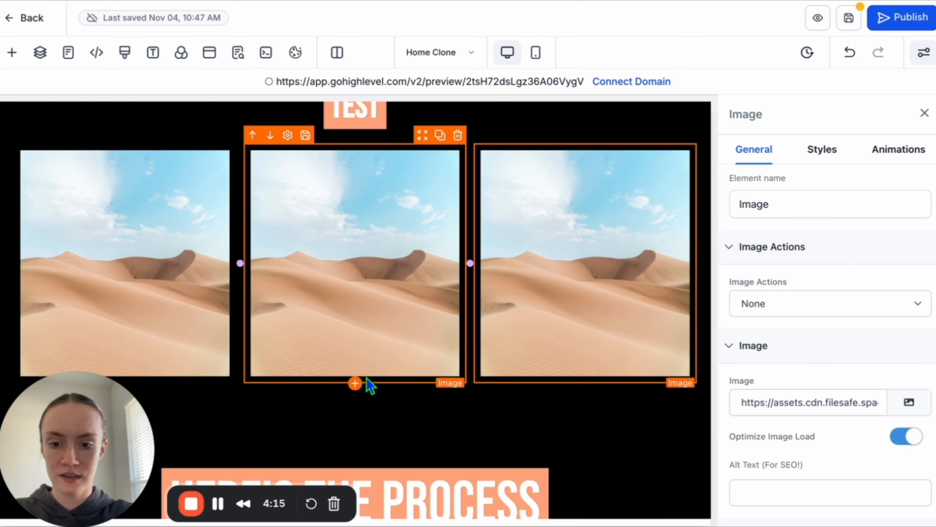
pyautogui.scroll(-9, 368, 382)
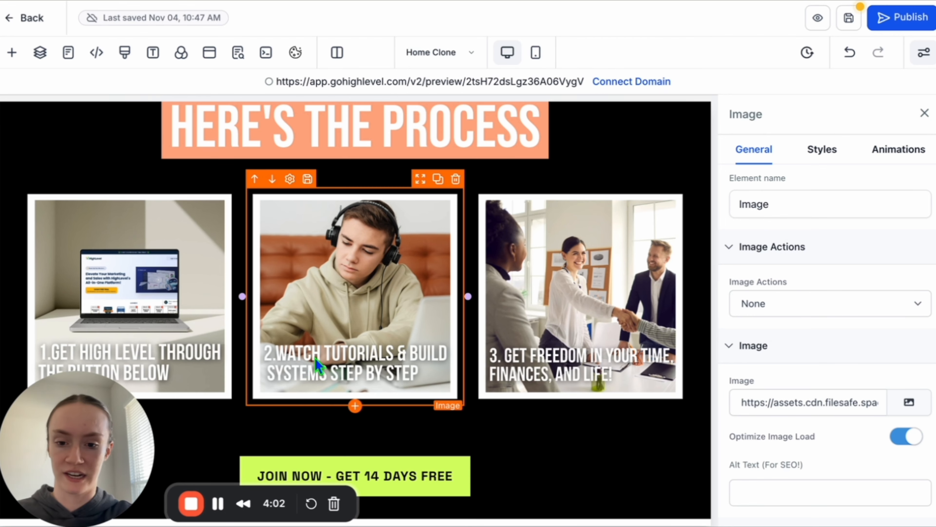
pyautogui.scroll(6, 315, 357)
pyautogui.click(355, 248)
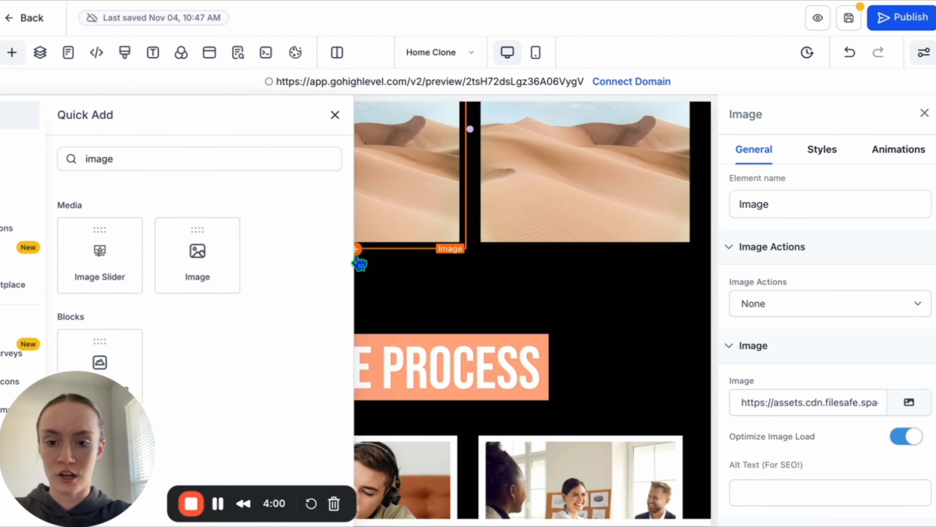
pyautogui.click(34, 171)
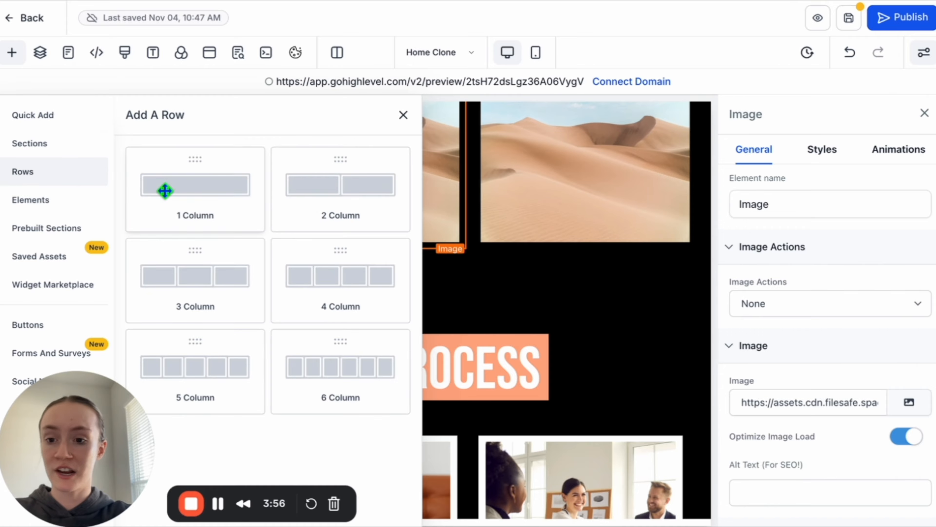
pyautogui.moveTo(163, 188); pyautogui.dragTo(345, 313)
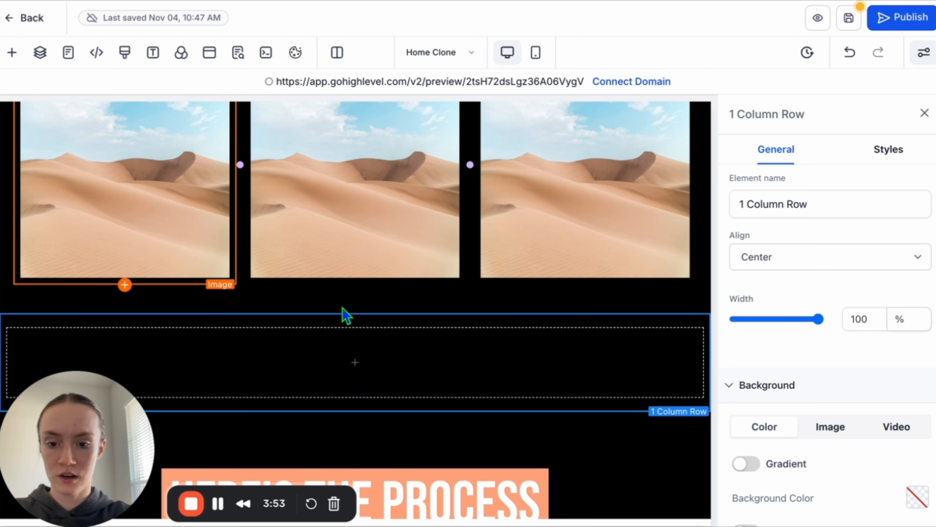
# Add a button element to the new one-column row below the three images
pyautogui.click(359, 315)
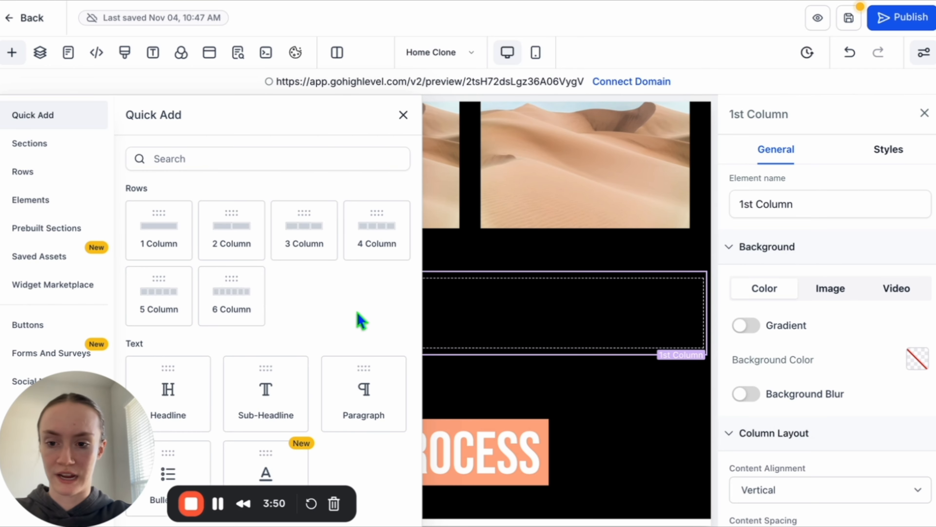
pyautogui.click(299, 159)
pyautogui.write('butt')
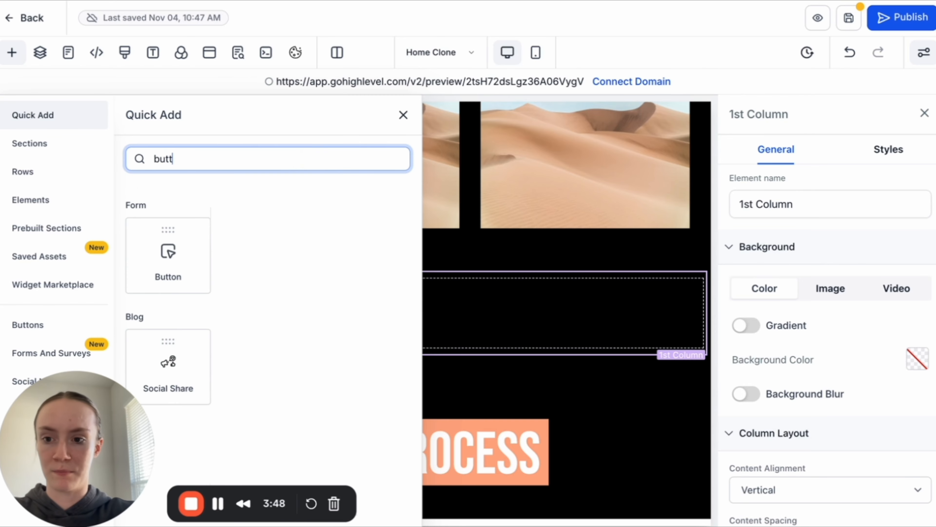
pyautogui.moveTo(177, 284); pyautogui.dragTo(362, 316)
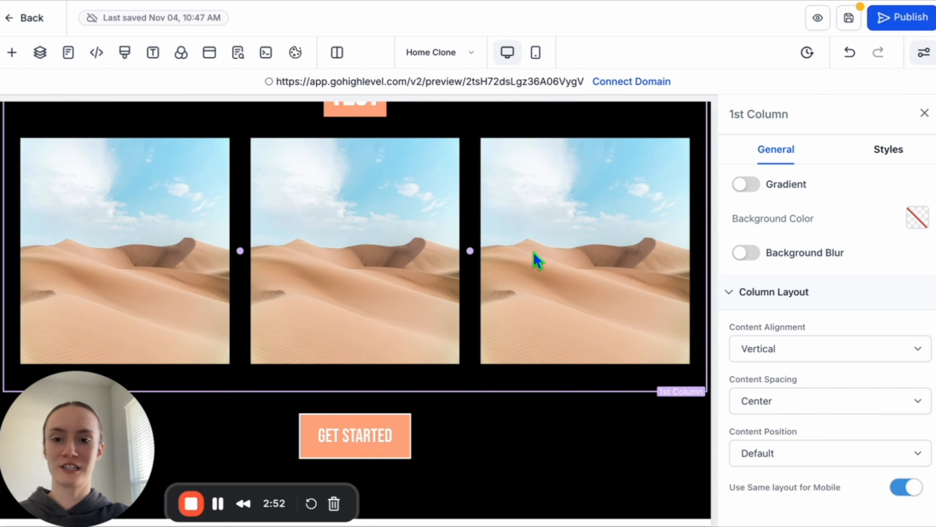
# Add a two-column row to the empty white section above the "Want a free website to get you started?" section
pyautogui.scroll(2, 533, 259)
pyautogui.scroll(-2, 533, 259)
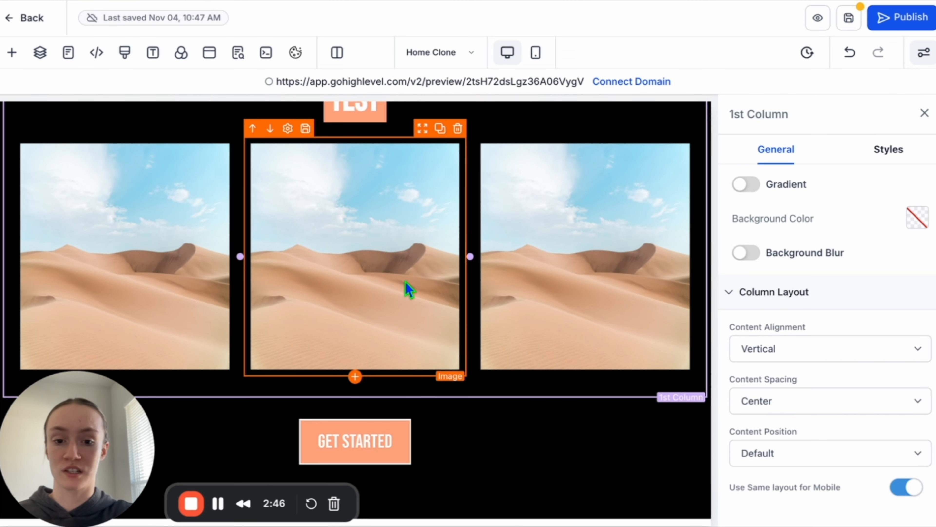
pyautogui.scroll(1, 405, 122)
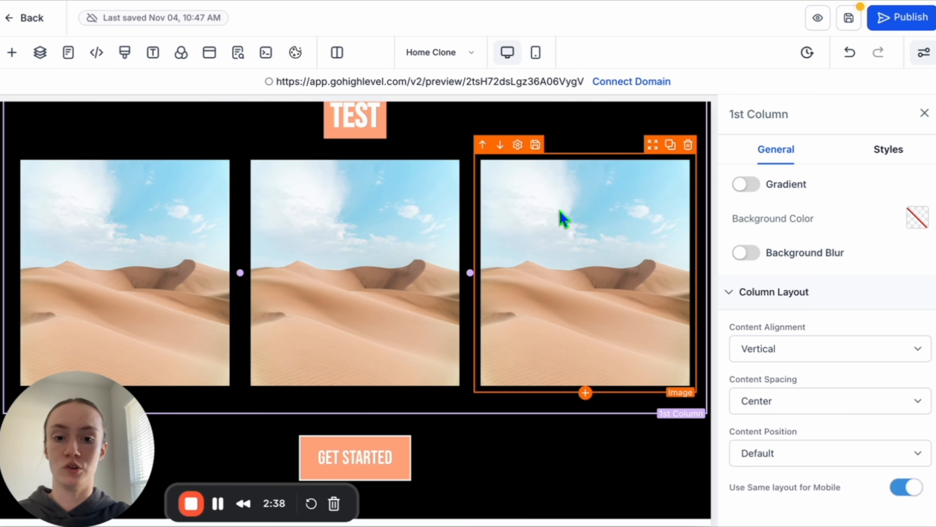
pyautogui.scroll(-4, 342, 313)
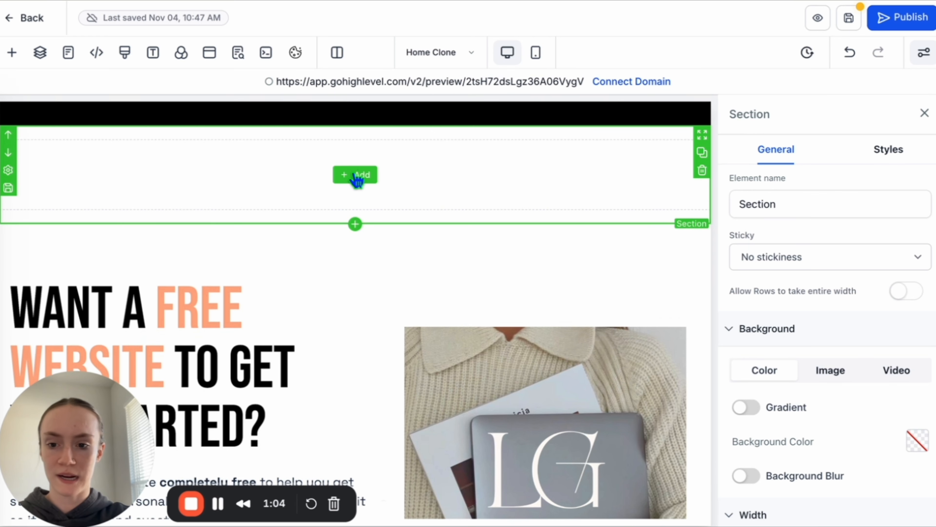
pyautogui.click(356, 177)
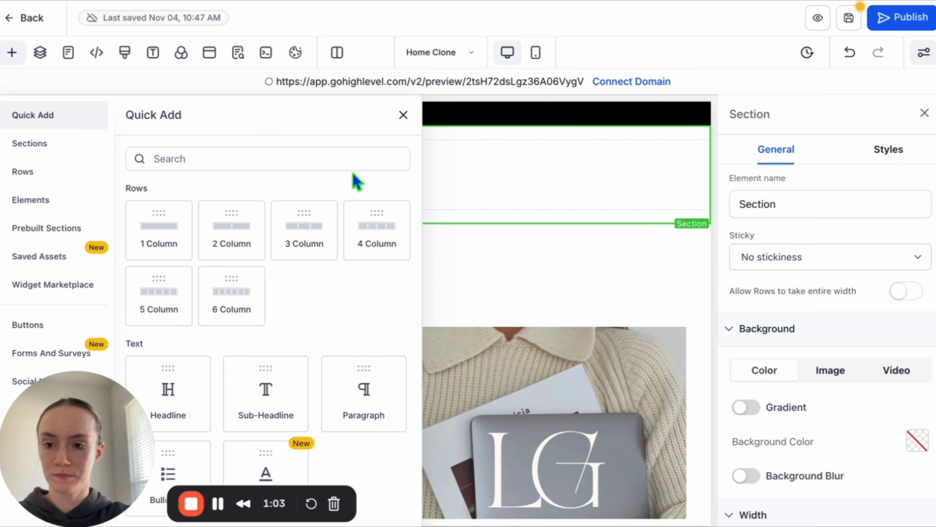
pyautogui.moveTo(219, 233); pyautogui.dragTo(349, 194)
# Place an image element in the second column of the new two-column row
pyautogui.scroll(-1, 523, 355)
pyautogui.scroll(-7, 523, 355)
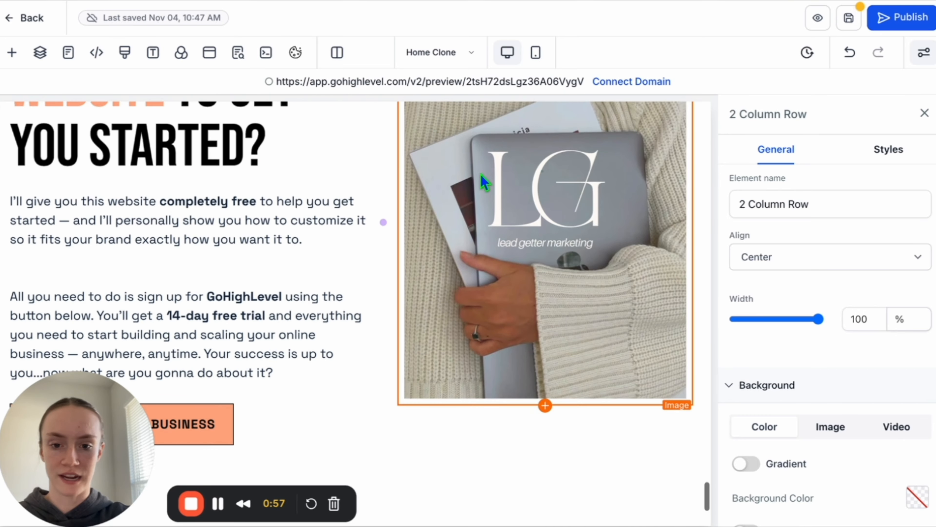
pyautogui.scroll(2, 526, 395)
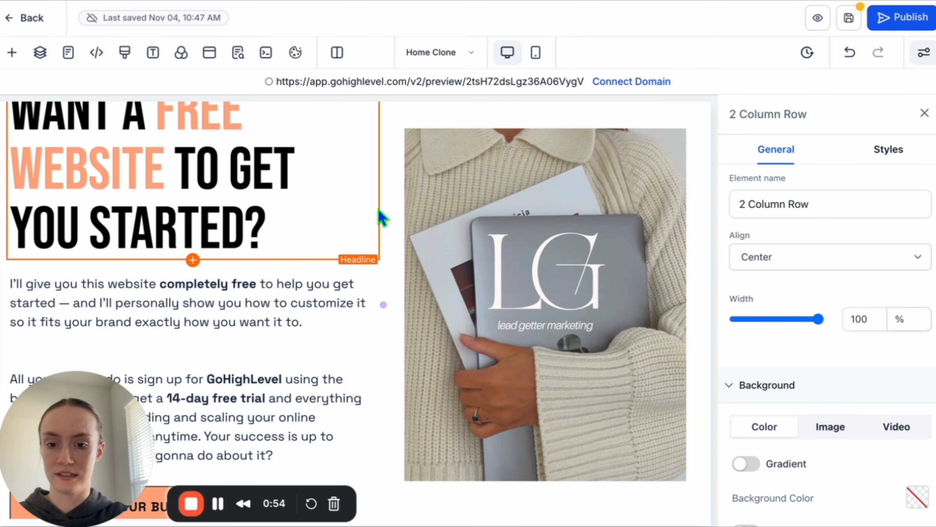
pyautogui.scroll(-5, 202, 323)
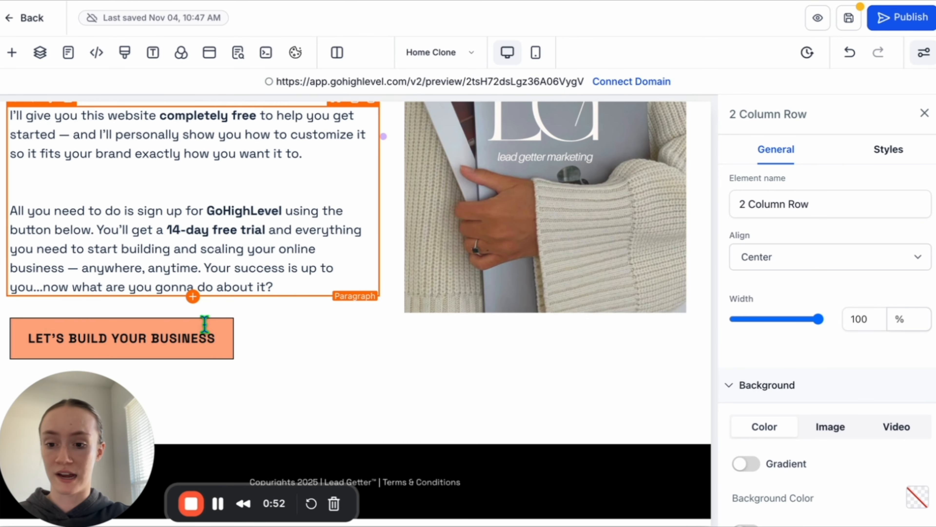
pyautogui.scroll(8, 217, 352)
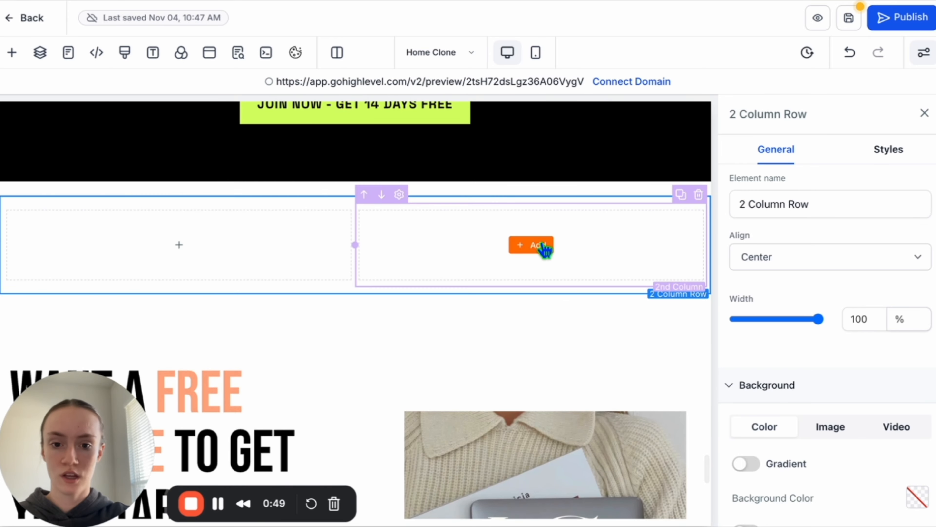
pyautogui.click(543, 246)
pyautogui.click(258, 159)
pyautogui.write('image')
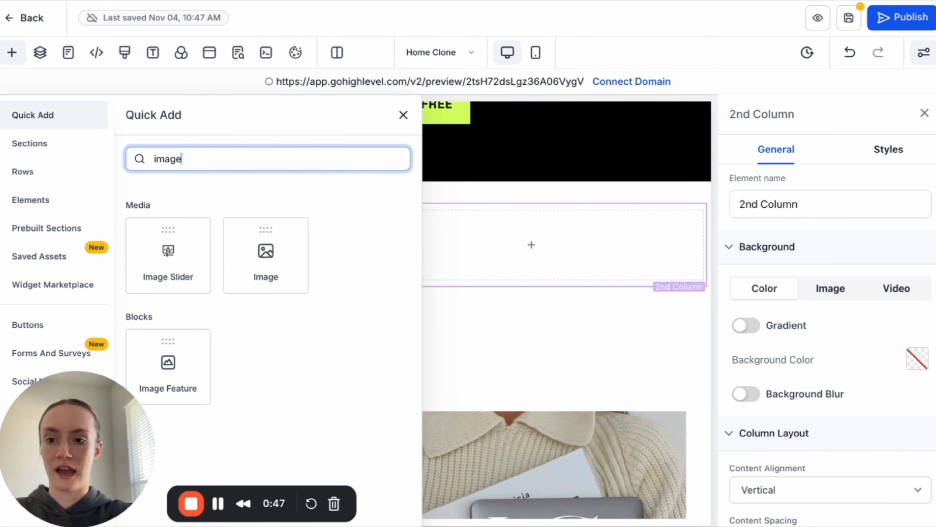
pyautogui.moveTo(248, 262); pyautogui.dragTo(485, 269)
# Add a headline element to the first column, beside the desert image
pyautogui.click(180, 330)
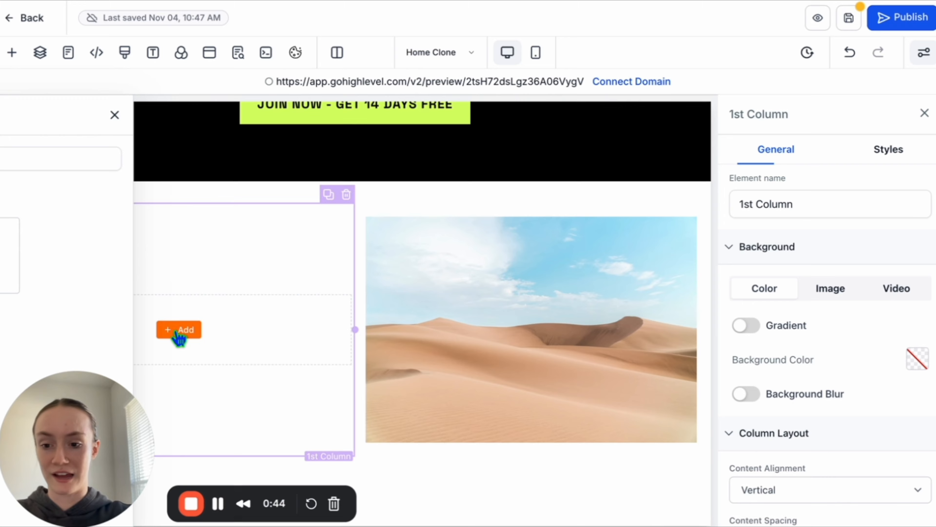
pyautogui.doubleClick(205, 159)
pyautogui.write('h')
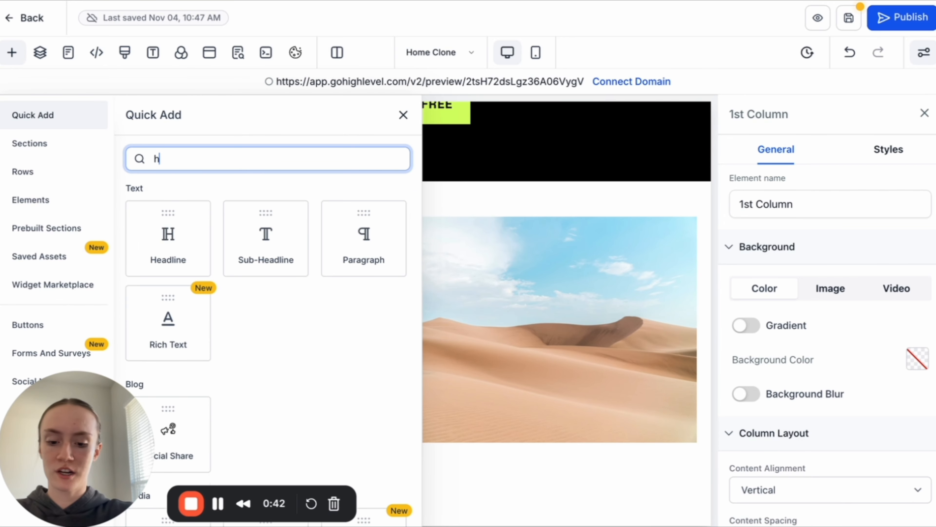
pyautogui.write('ea')
pyautogui.moveTo(167, 236); pyautogui.dragTo(216, 288)
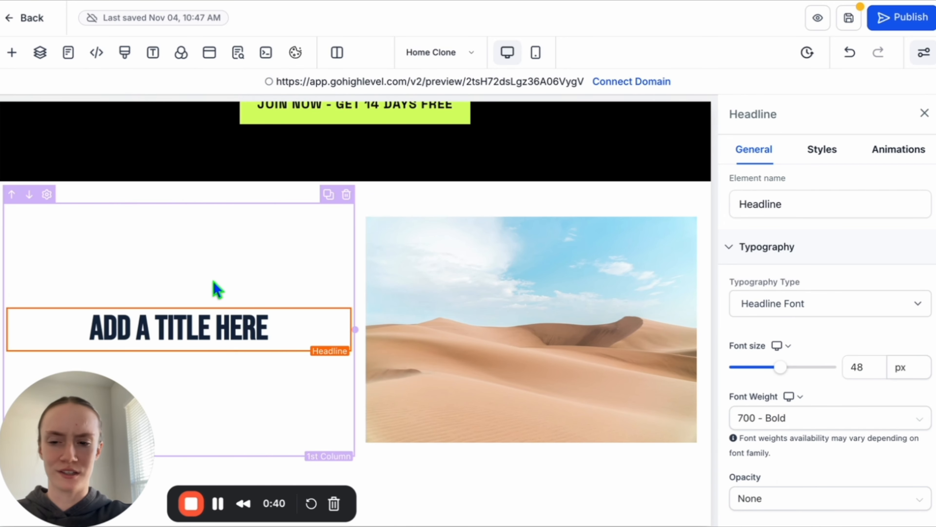
# Set the new headline's font size to 58 px and align its text left
pyautogui.moveTo(782, 368); pyautogui.dragTo(791, 368)
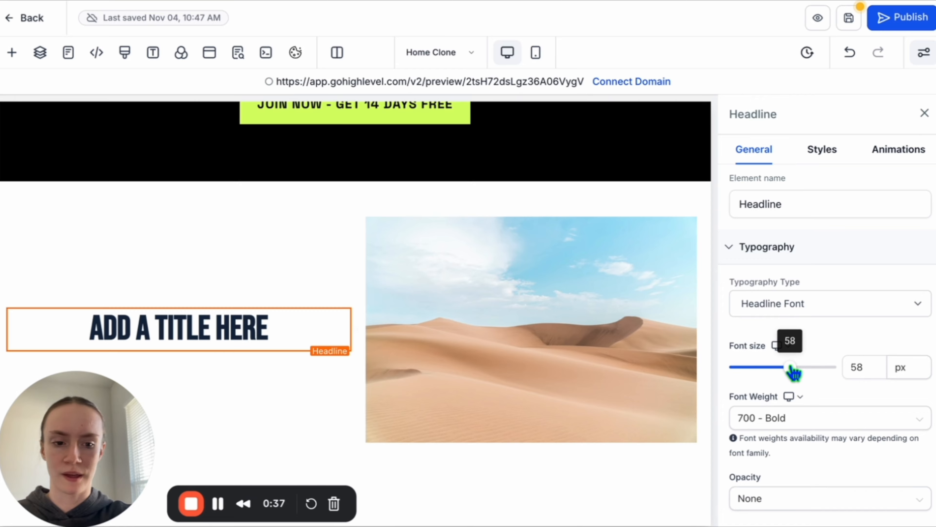
pyautogui.scroll(-12, 794, 372)
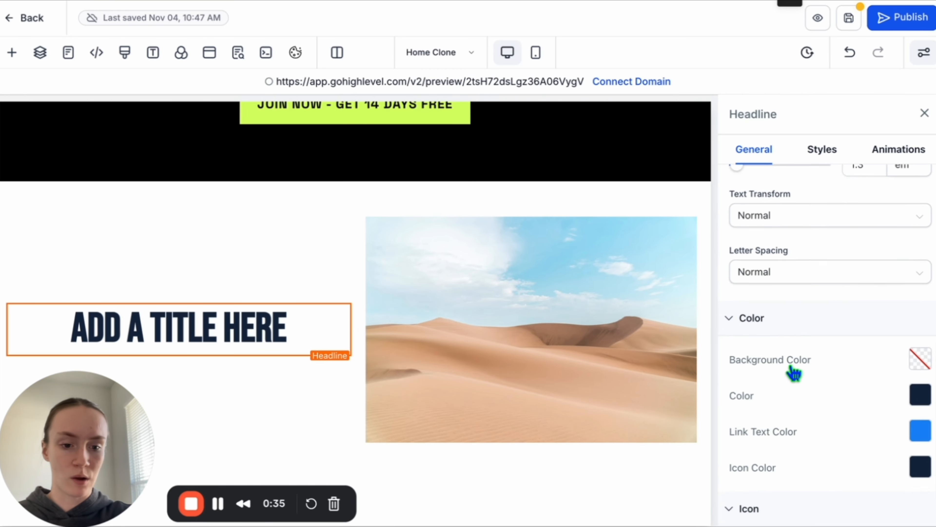
pyautogui.click(823, 151)
pyautogui.click(764, 509)
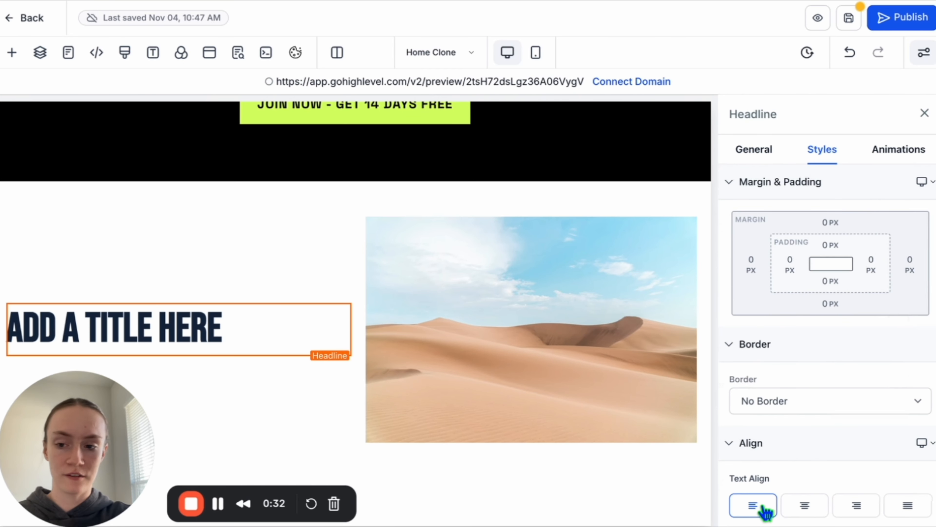
# Set the content spacing of the first column containing the headline to Left
pyautogui.scroll(-10, 780, 383)
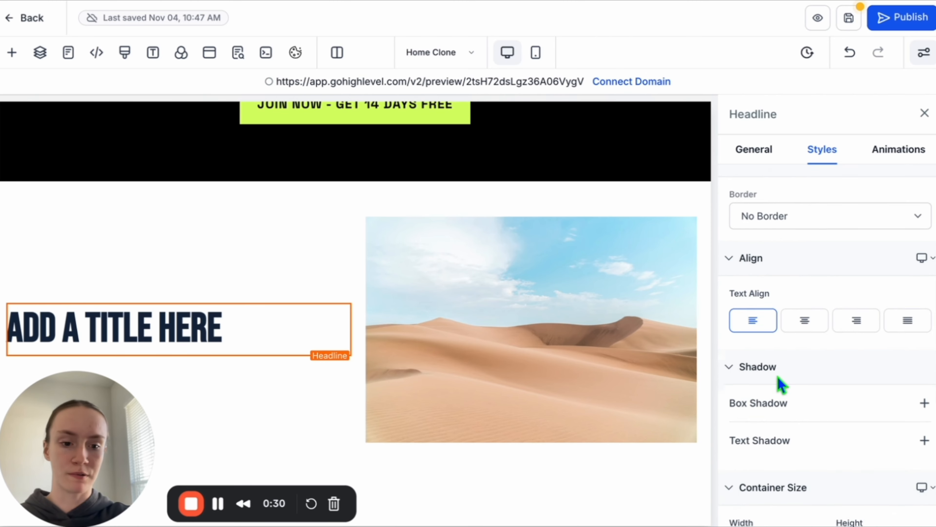
pyautogui.click(774, 148)
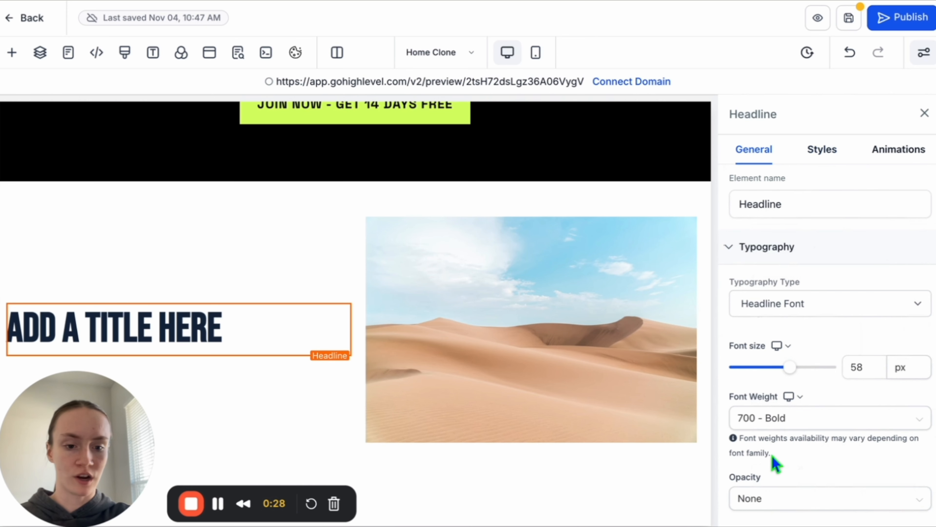
pyautogui.scroll(-10, 773, 459)
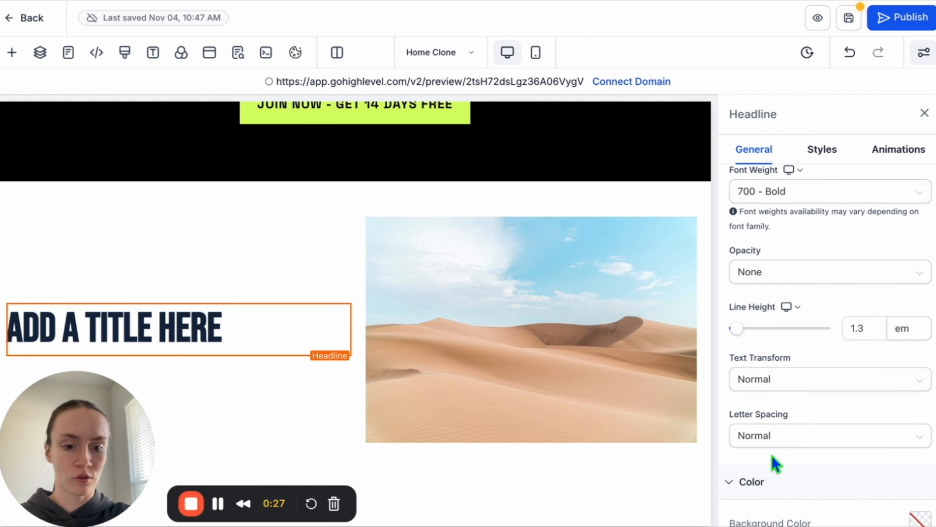
pyautogui.click(249, 257)
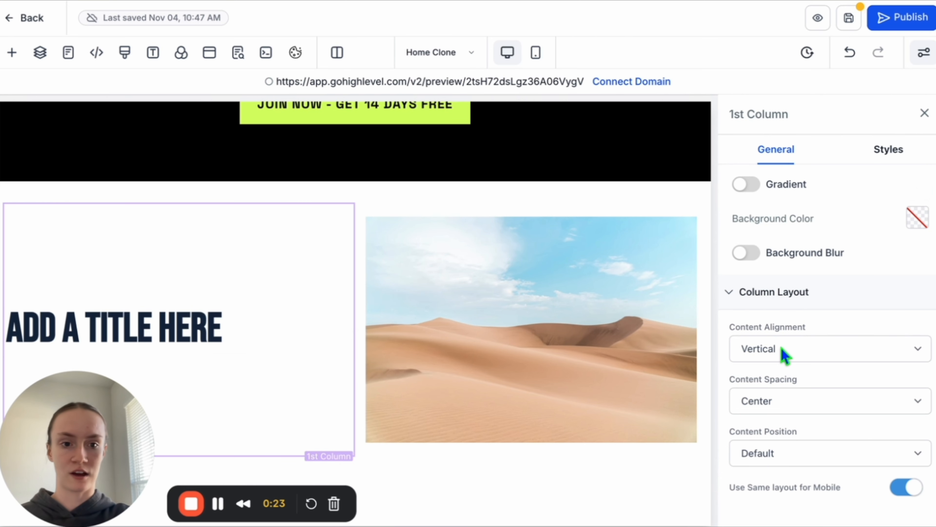
pyautogui.click(776, 398)
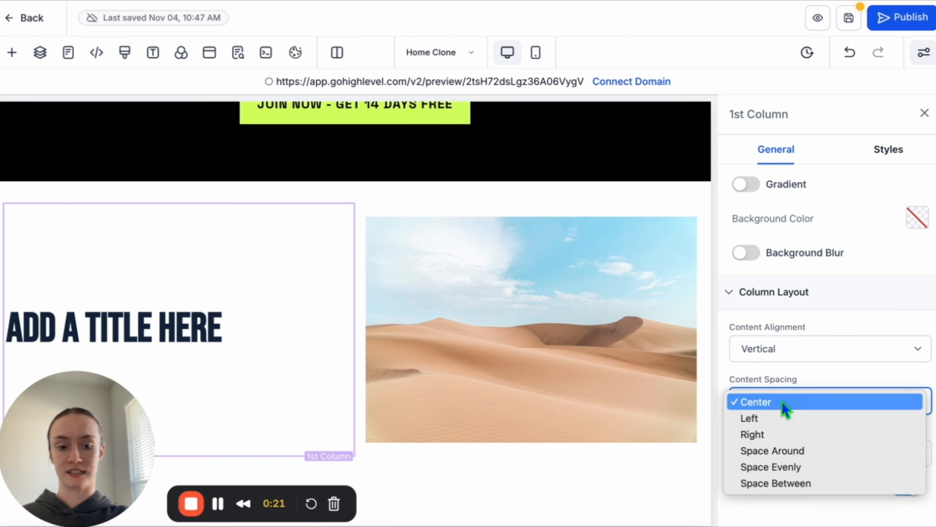
pyautogui.click(782, 418)
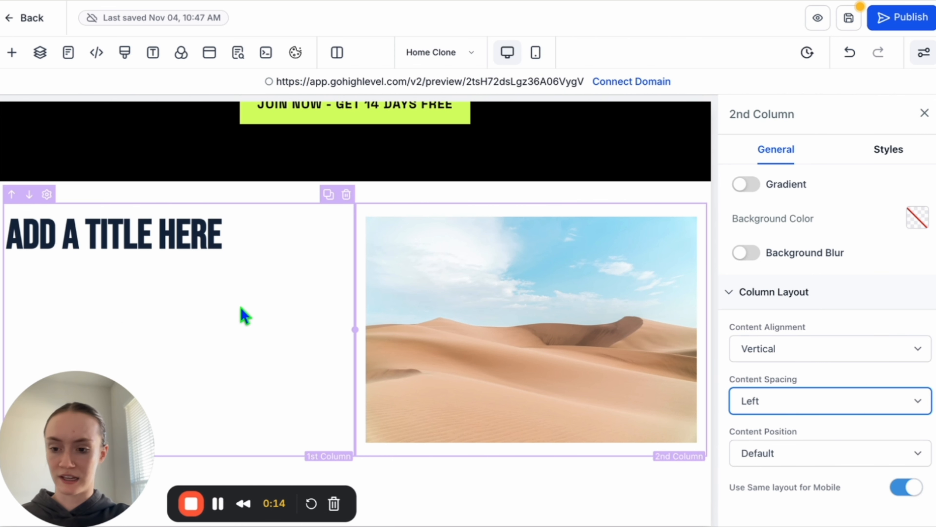